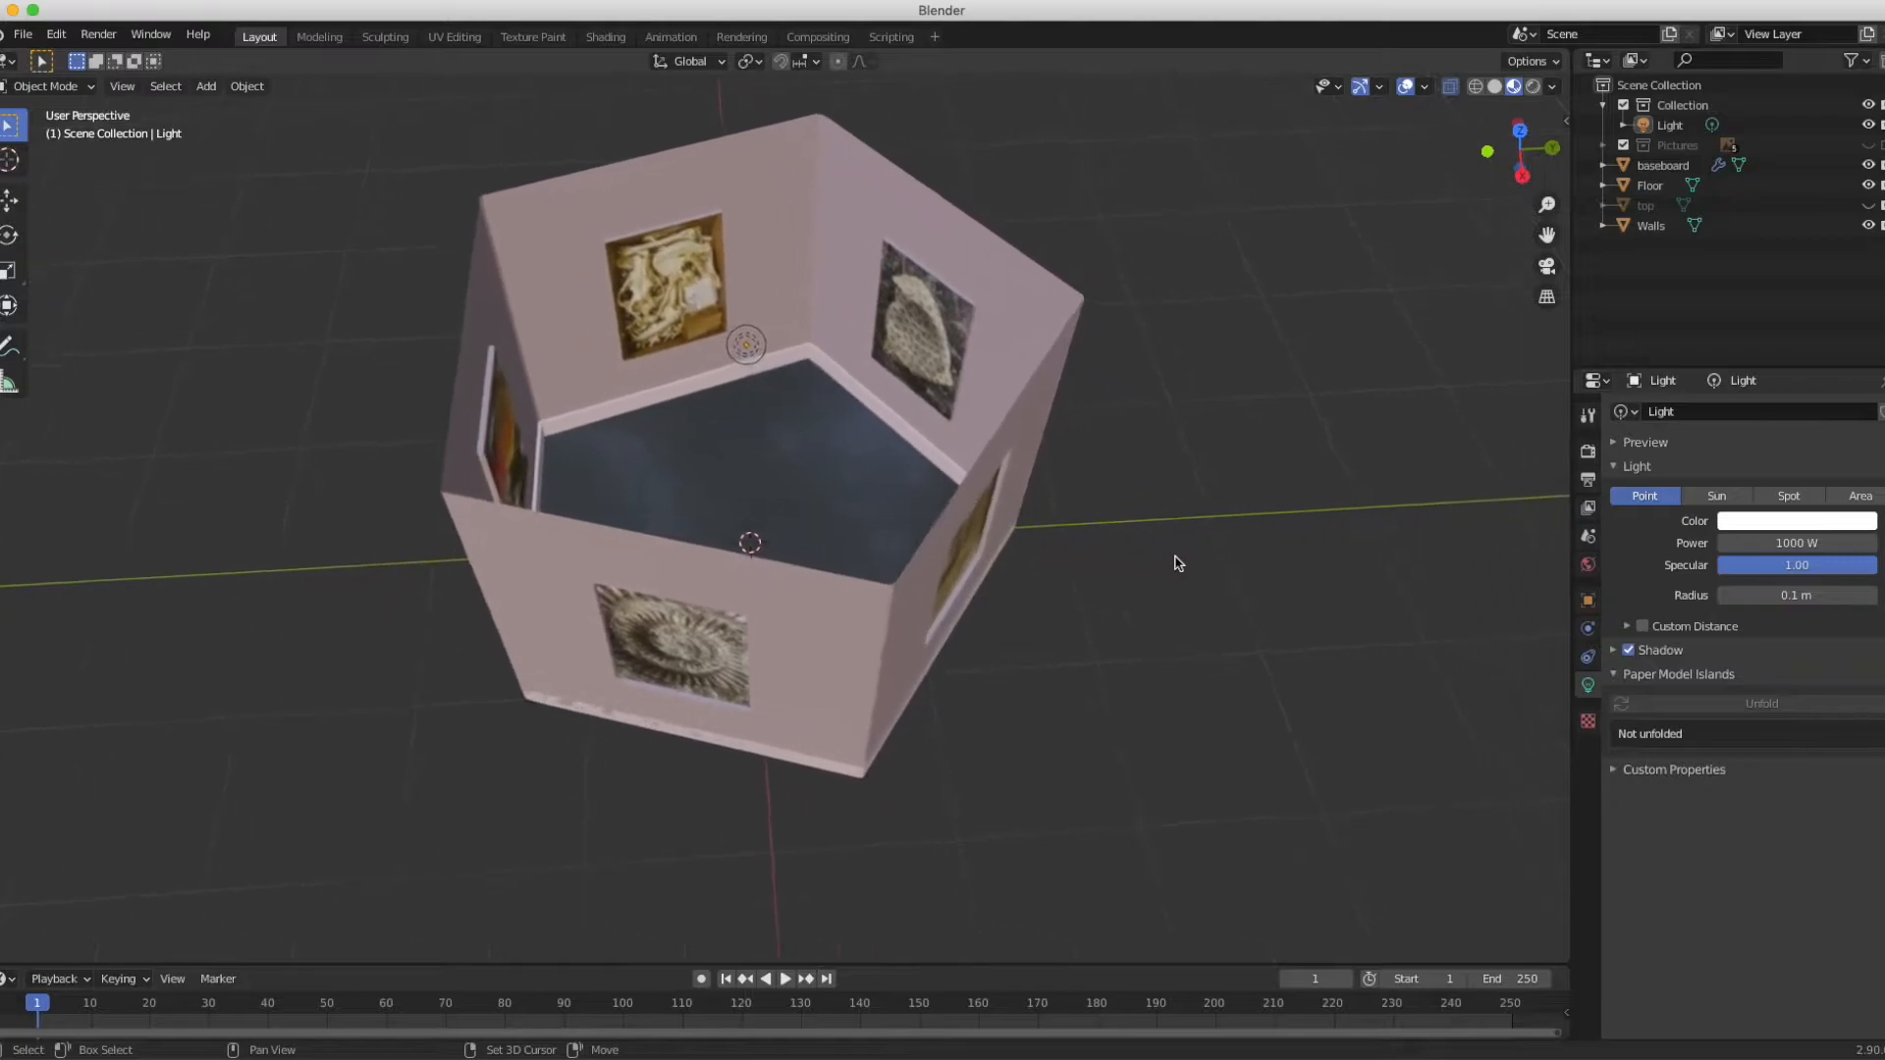
- Switch the viewport to wireframe shading to see through the walls of the pentagonal gallery room
{"action": "scroll", "coordinate": [1178, 563], "scroll_direction": "up", "scroll_amount": 3}
{"action": "scroll", "coordinate": [1178, 562], "scroll_direction": "down", "scroll_amount": 5}
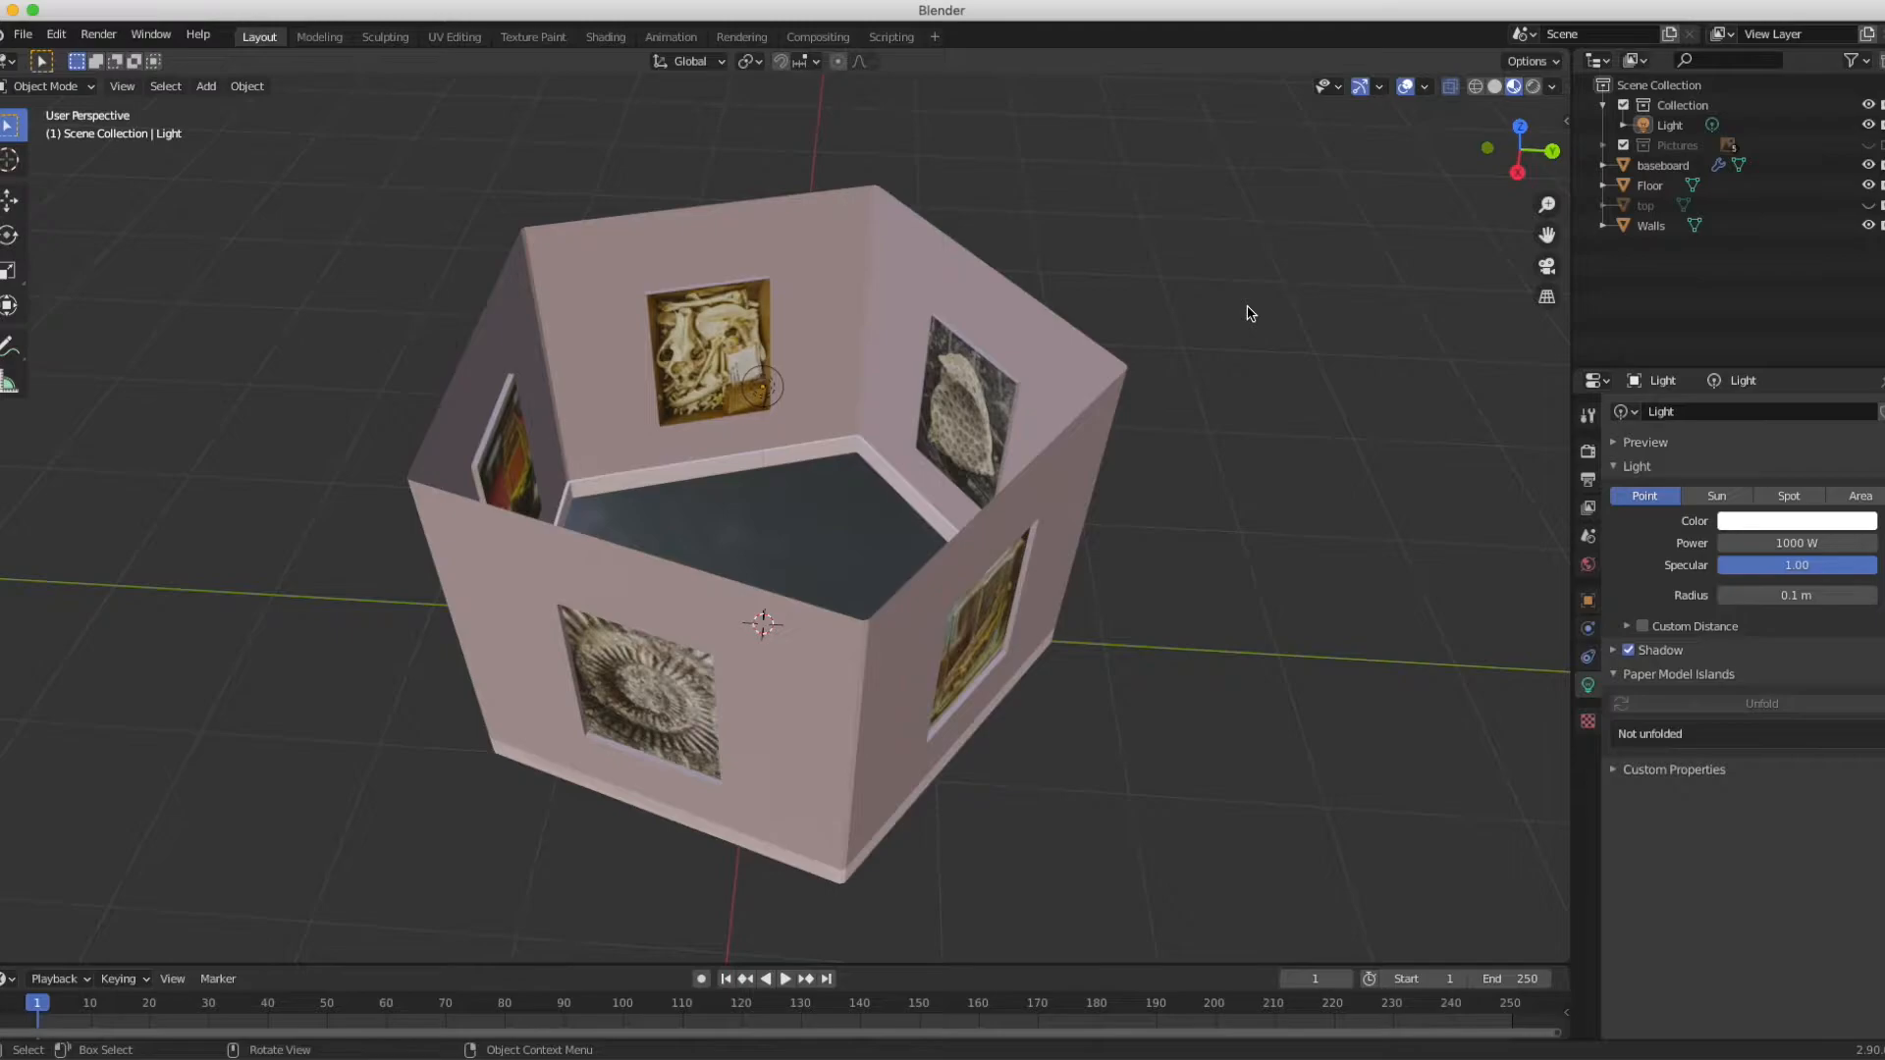
{"action": "left_click", "coordinate": [1478, 88]}
{"action": "scroll", "coordinate": [1290, 312], "scroll_direction": "down", "scroll_amount": 5}
{"action": "scroll", "coordinate": [1290, 313], "scroll_direction": "down", "scroll_amount": 10, "text": "shift"}
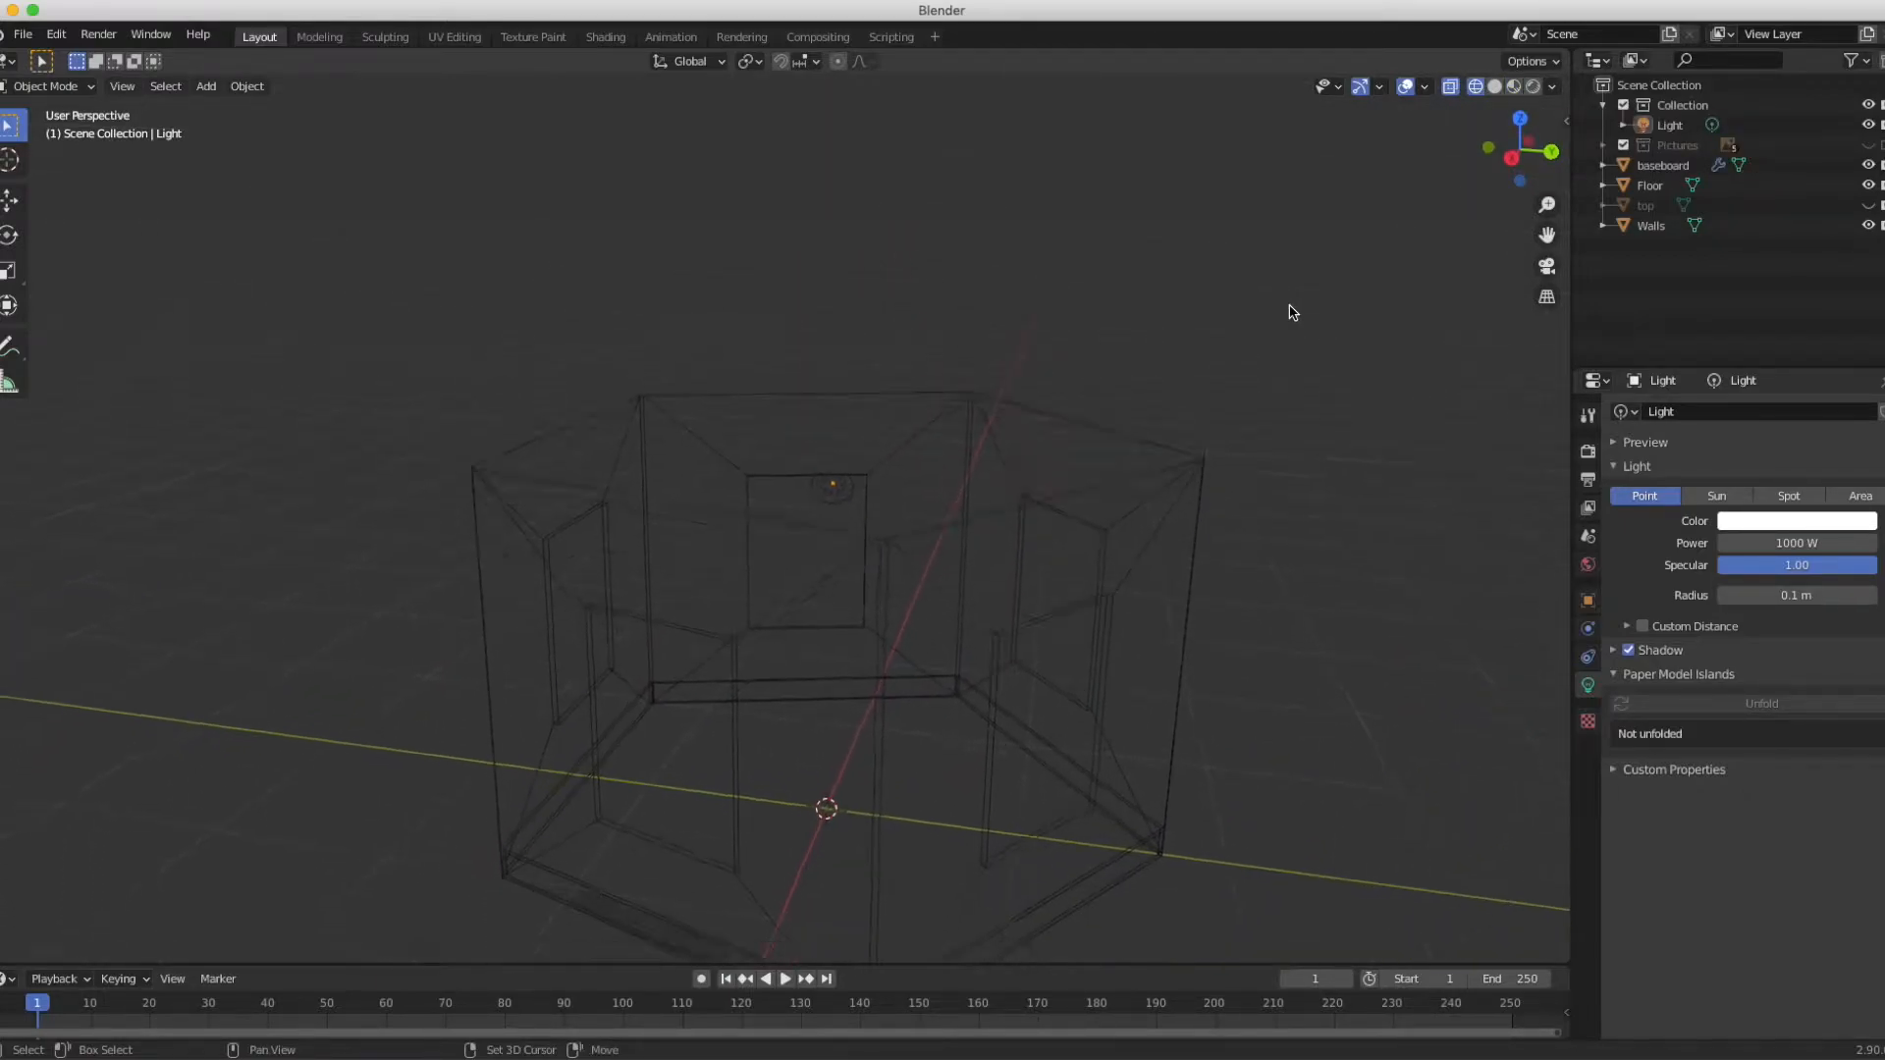
{"action": "scroll", "coordinate": [1290, 312], "scroll_direction": "right", "scroll_amount": 3, "text": "shift"}
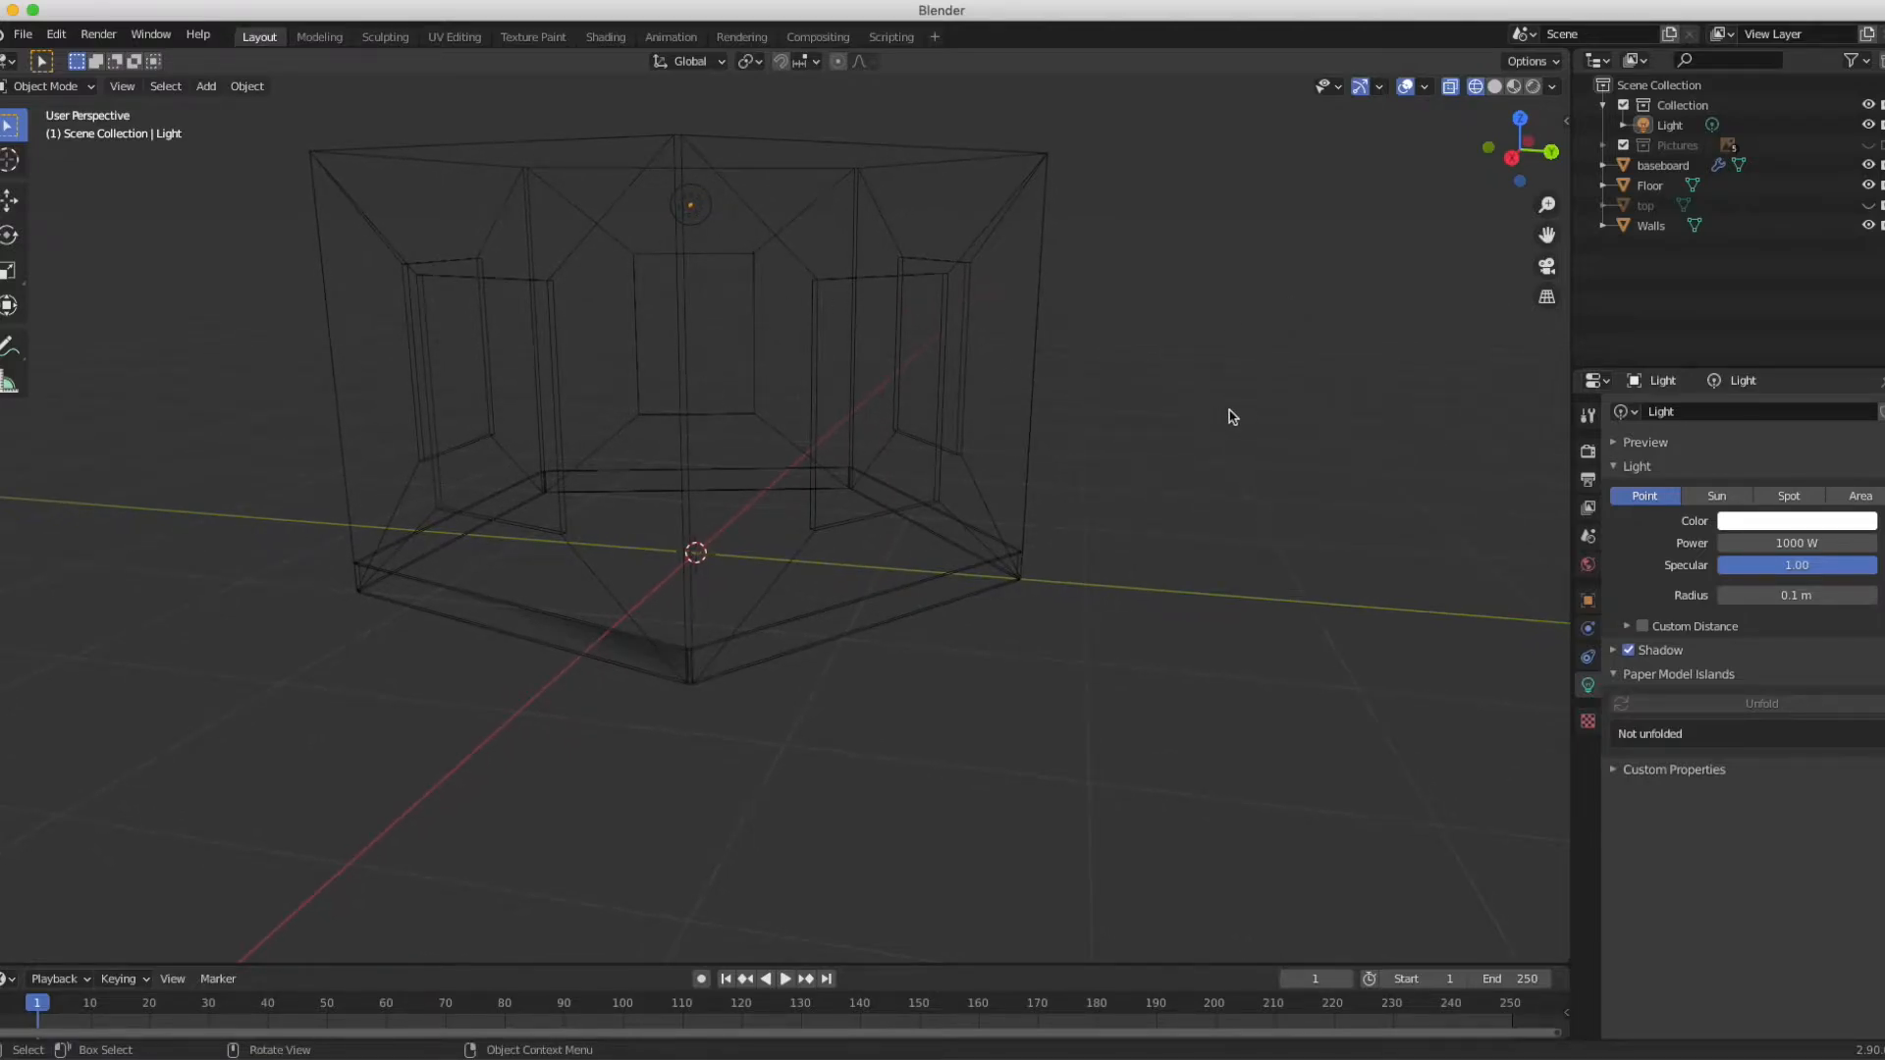
- Add a camera at the room's centre and set its rotation to X 90°, Y 0°, Z 0°
{"action": "key", "text": "shift+a"}
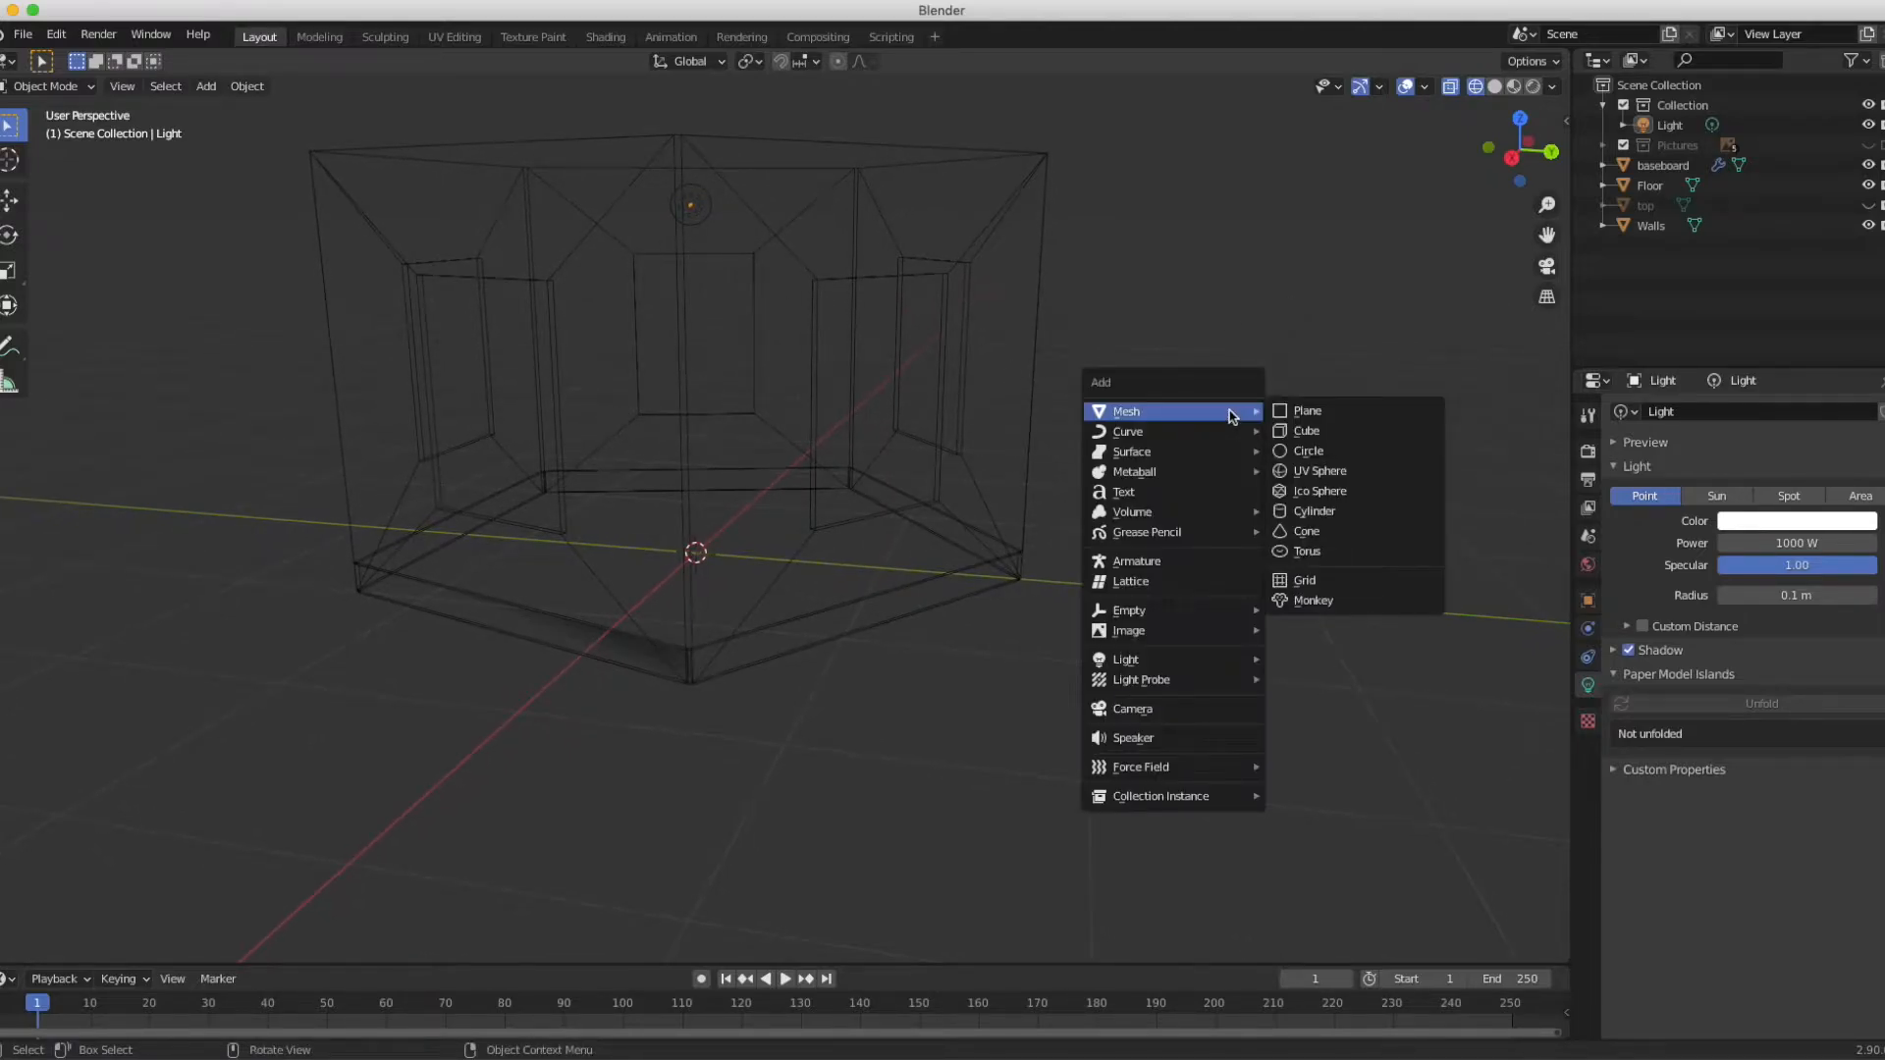
{"action": "left_click", "coordinate": [1195, 710]}
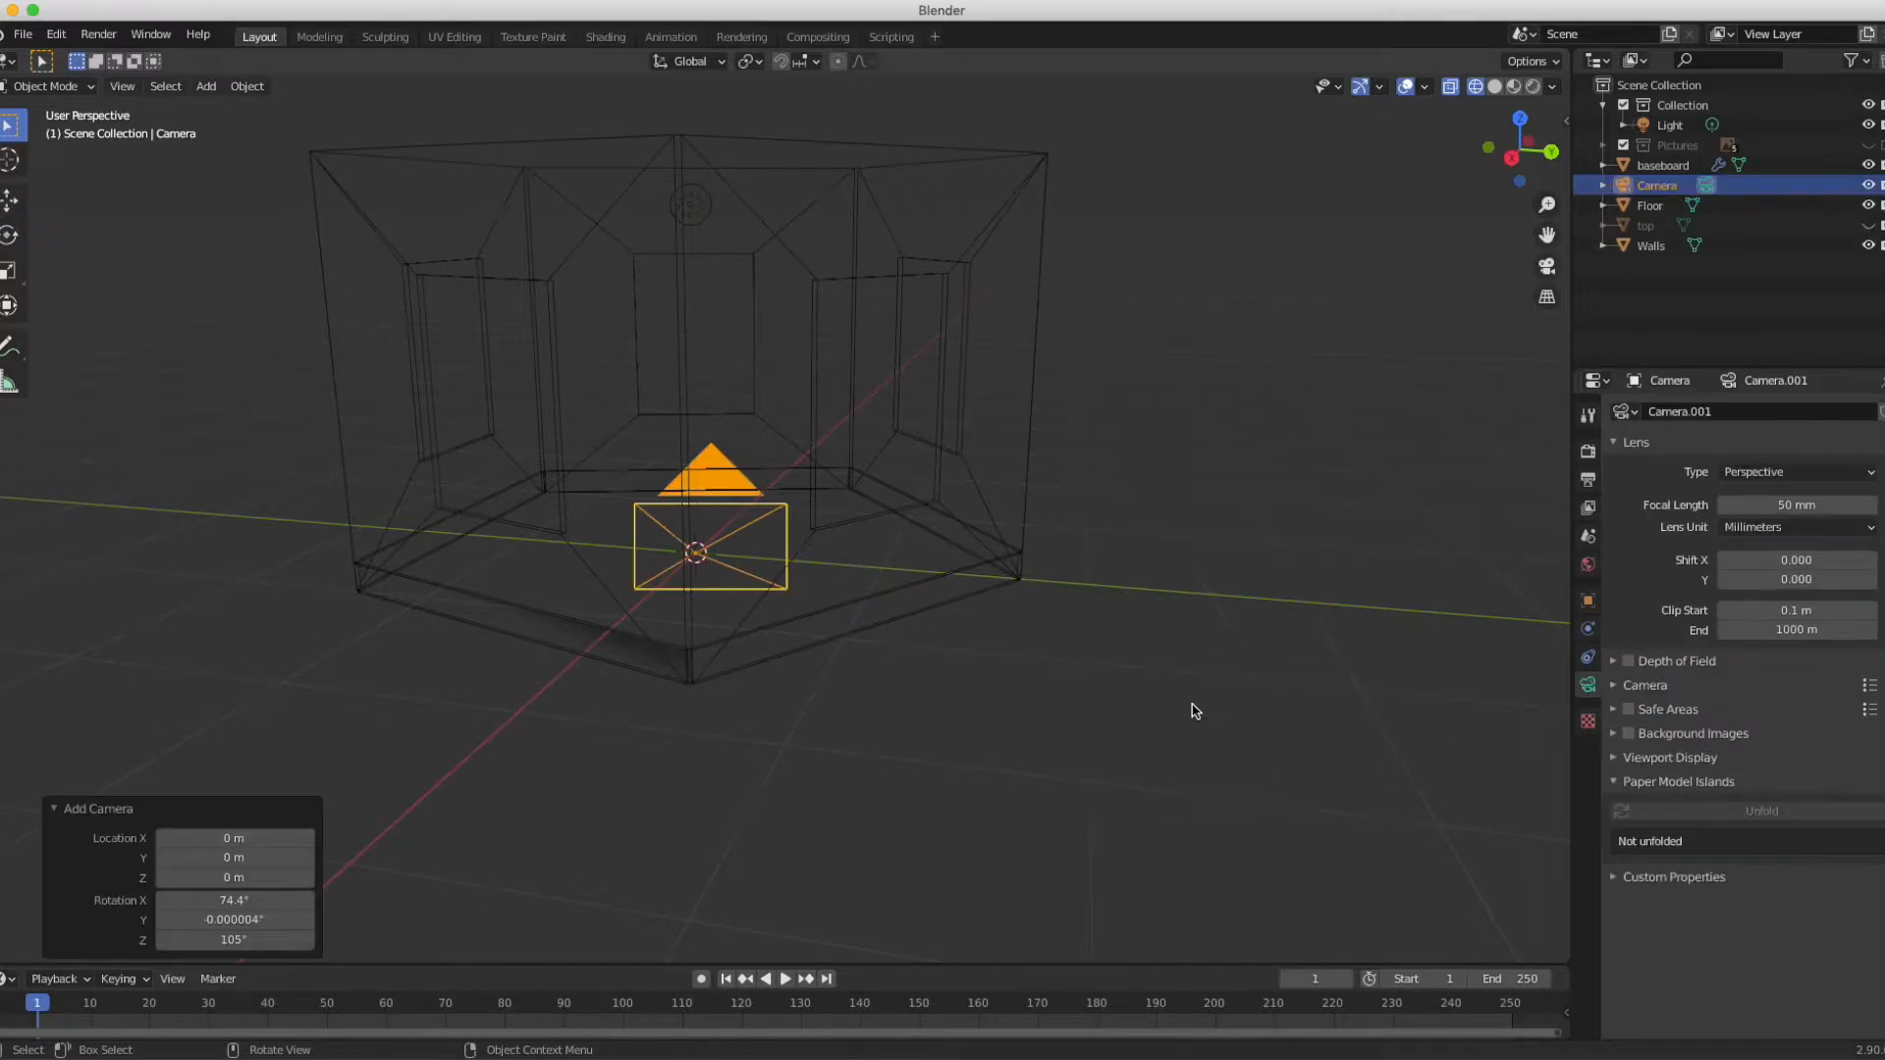
{"action": "left_click", "coordinate": [238, 900]}
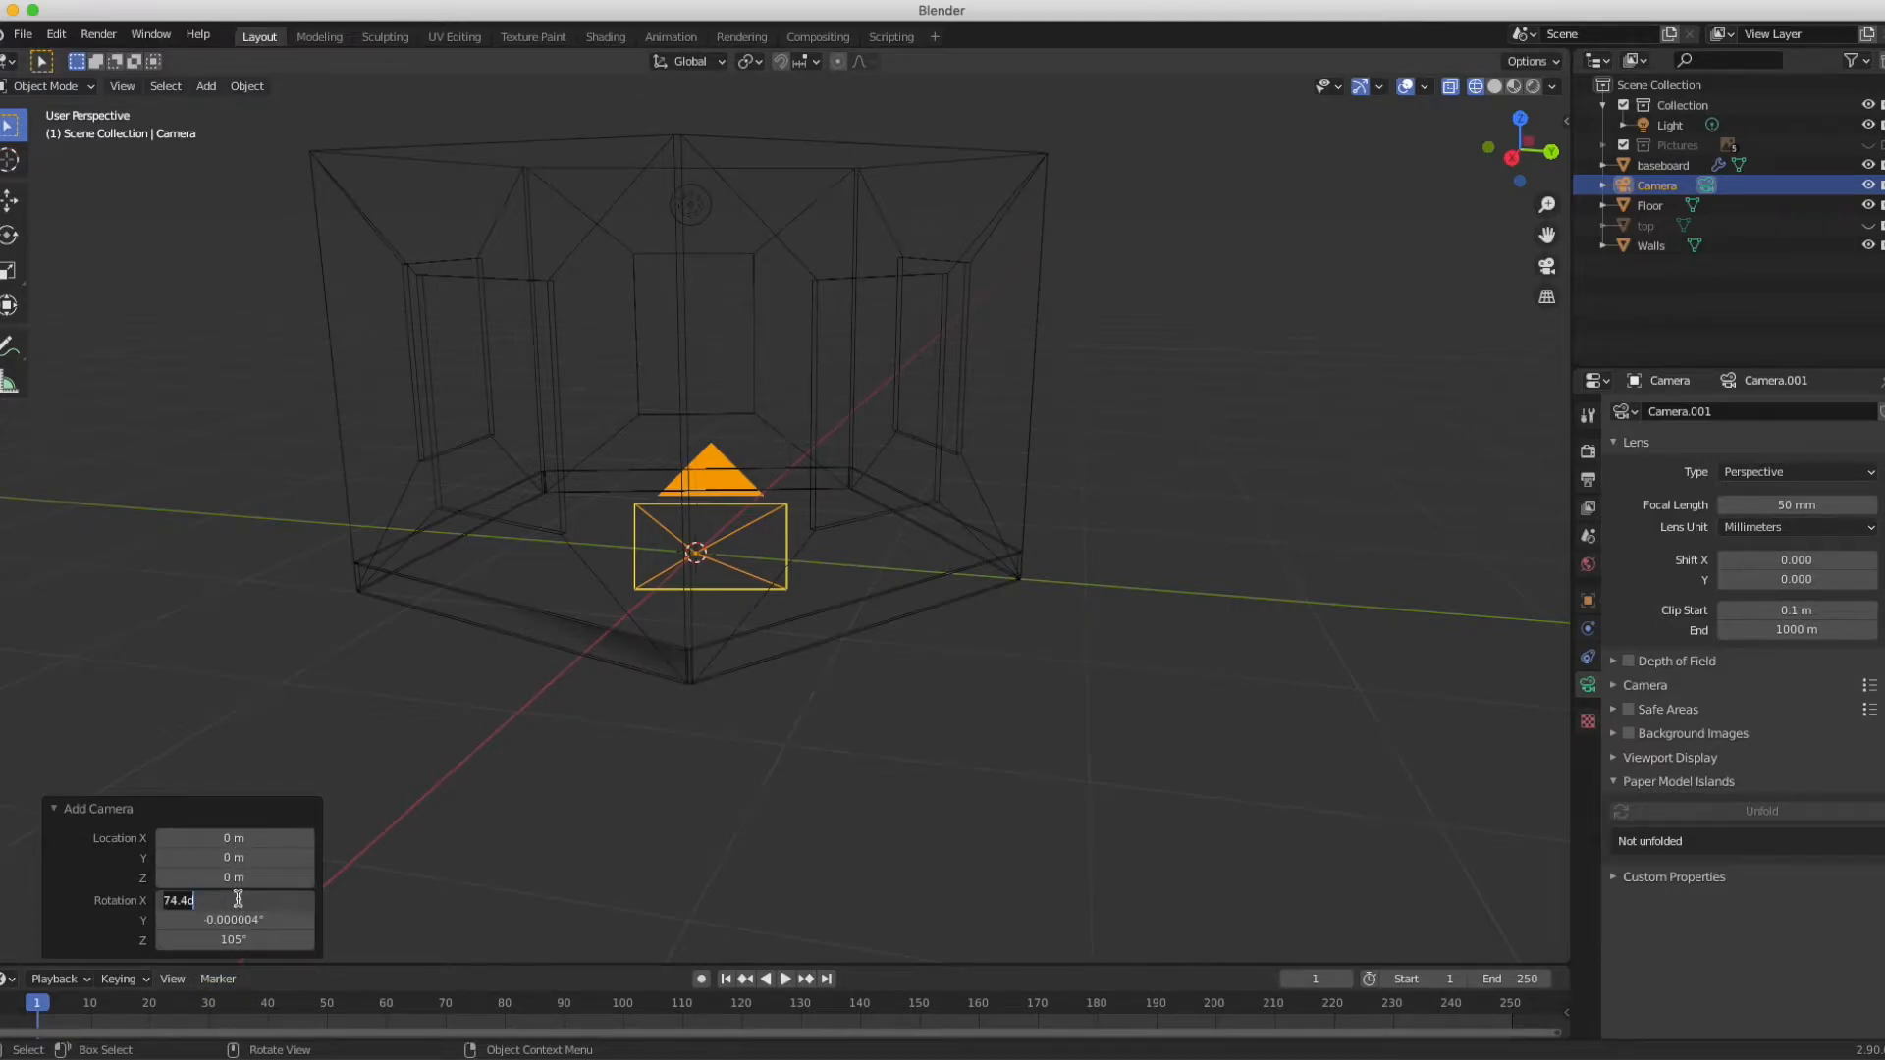
{"action": "type", "text": "90"}
{"action": "key", "text": "Return"}
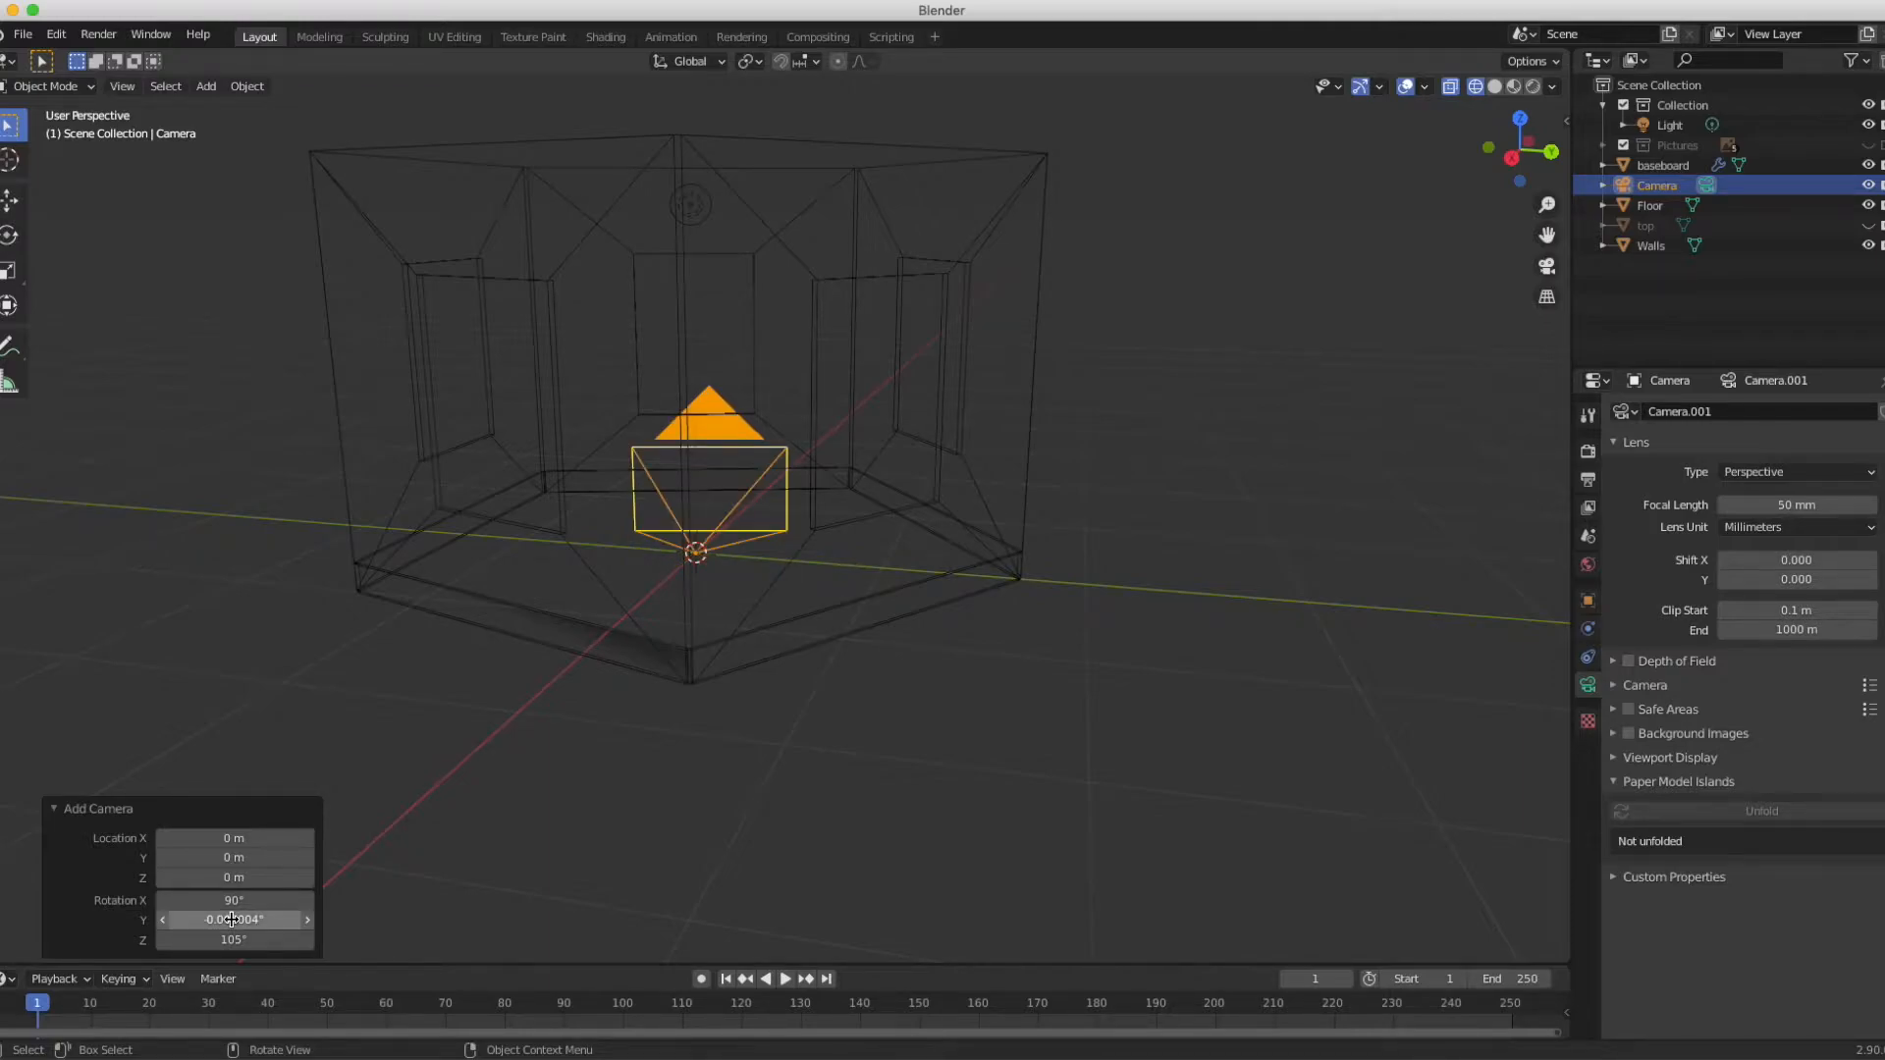
{"action": "left_click", "coordinate": [232, 919]}
{"action": "type", "text": "0"}
{"action": "key", "text": "Return"}
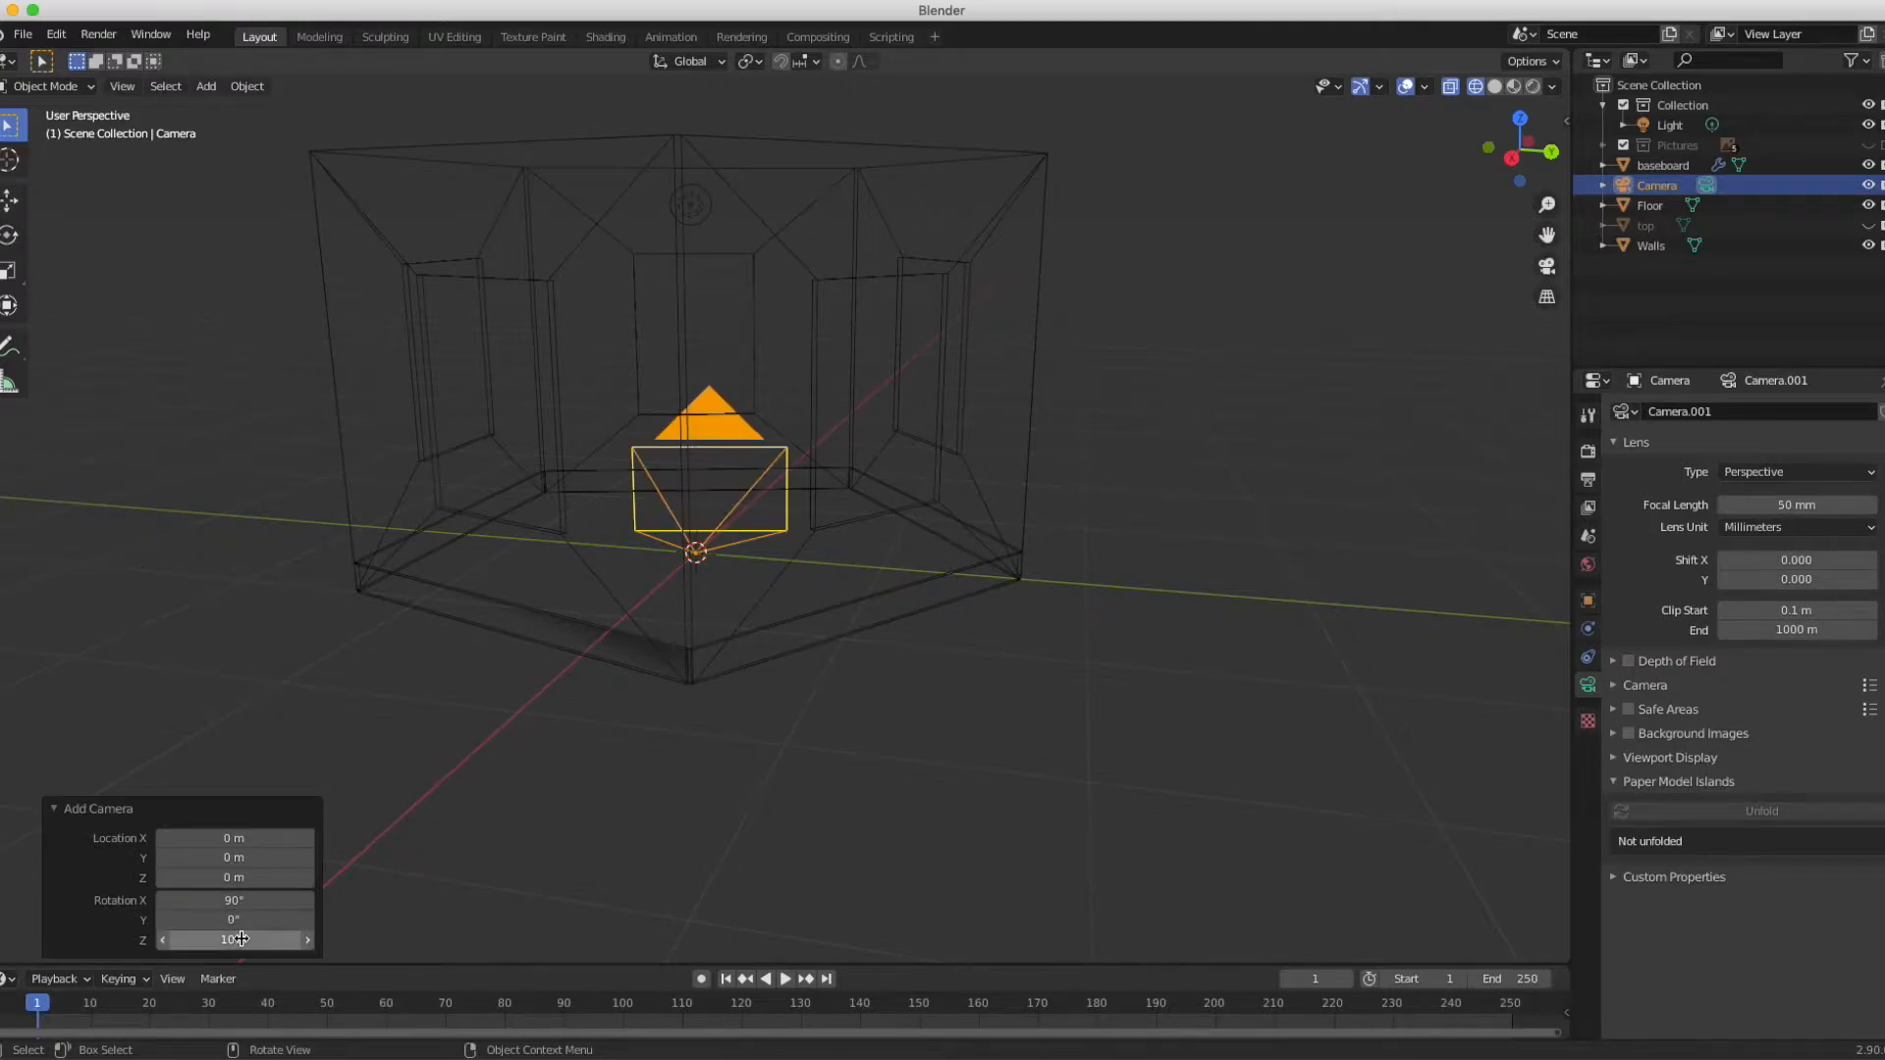
{"action": "left_click", "coordinate": [240, 940]}
{"action": "type", "text": "0"}
{"action": "key", "text": "Return"}
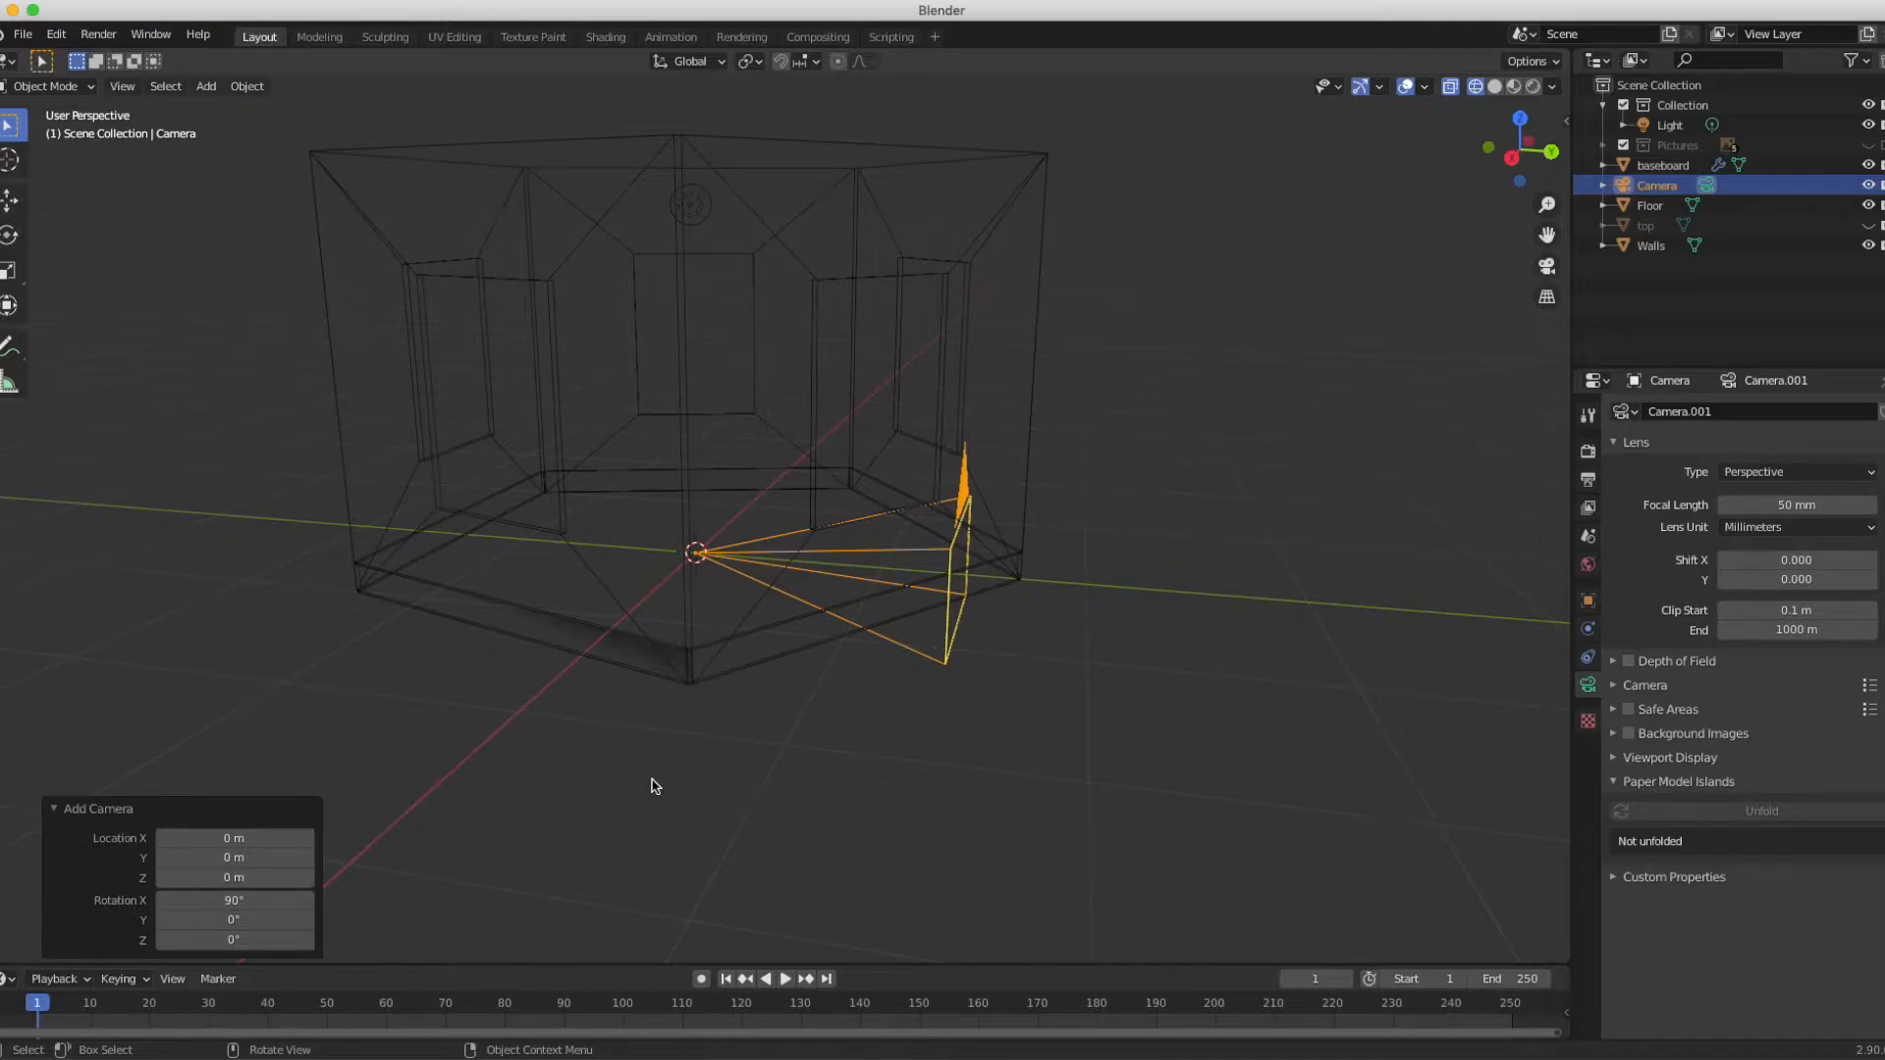
- Raise the camera about 1.23 m along the Z axis
{"action": "key", "text": "g"}
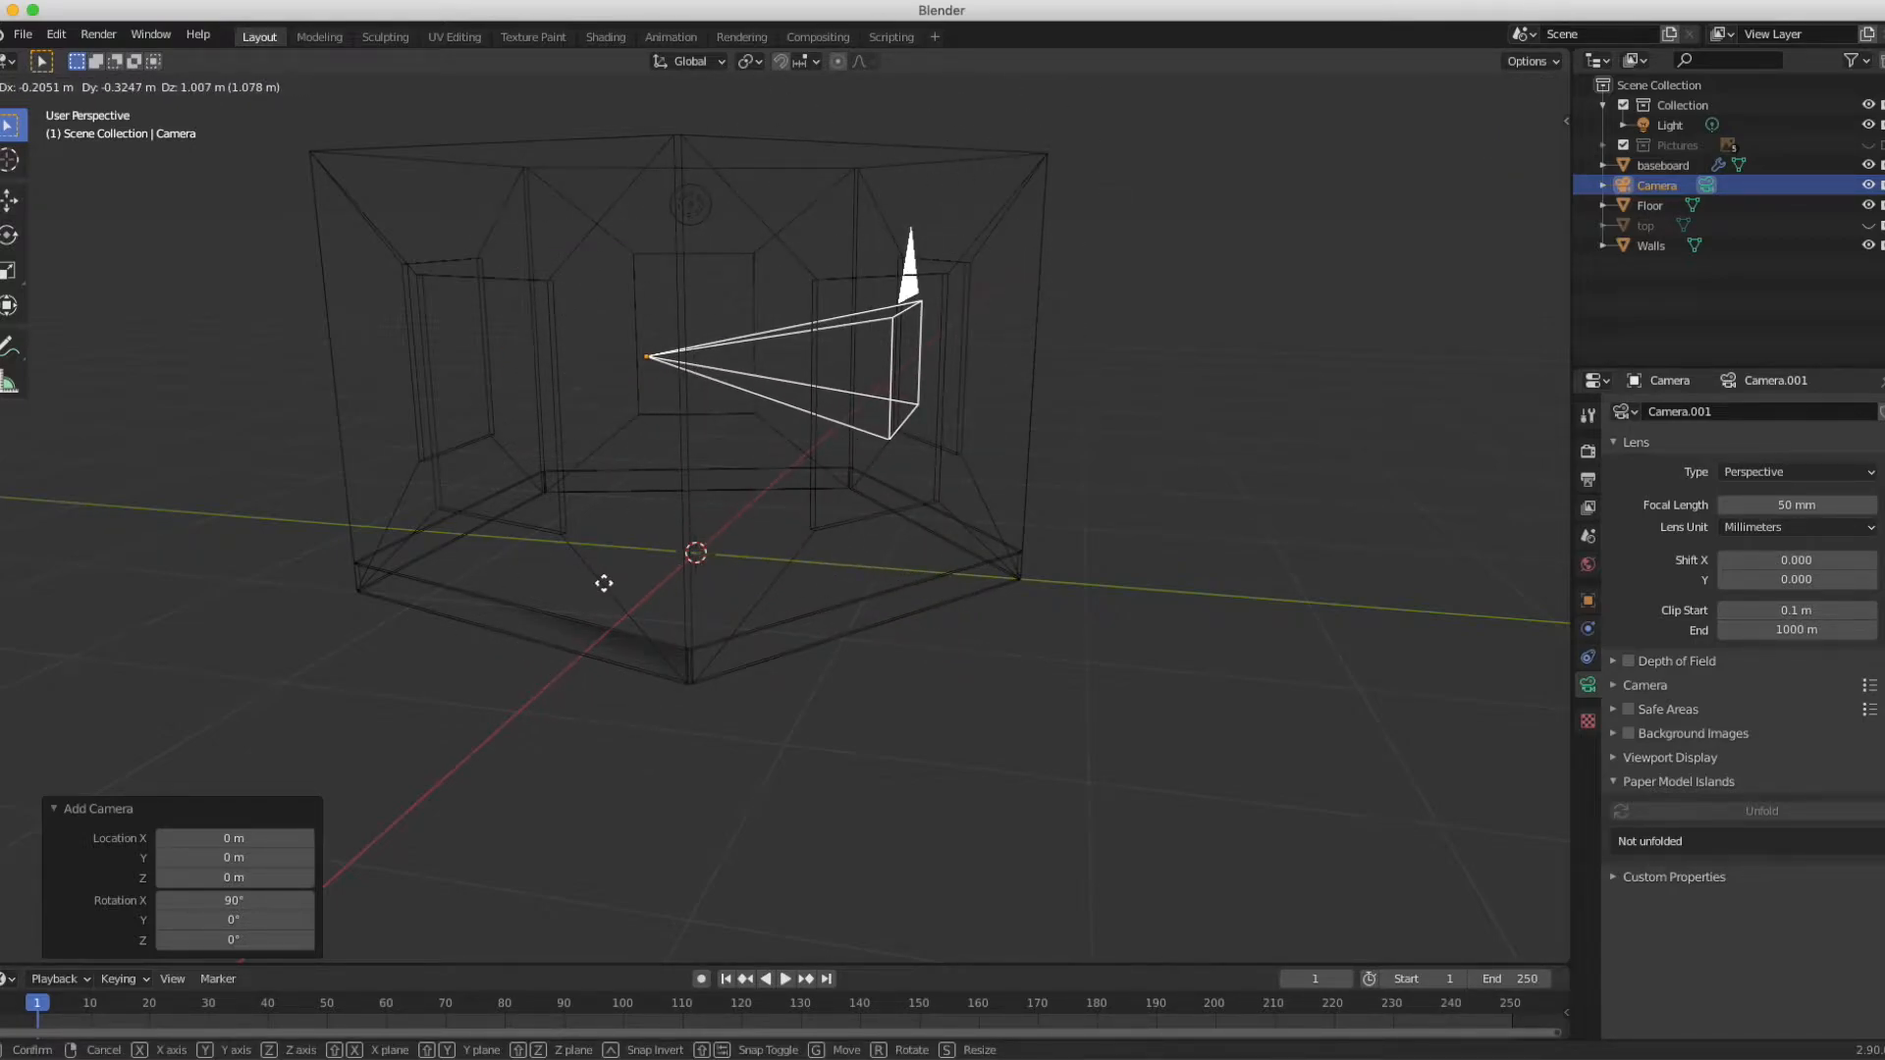
{"action": "key", "text": "z"}
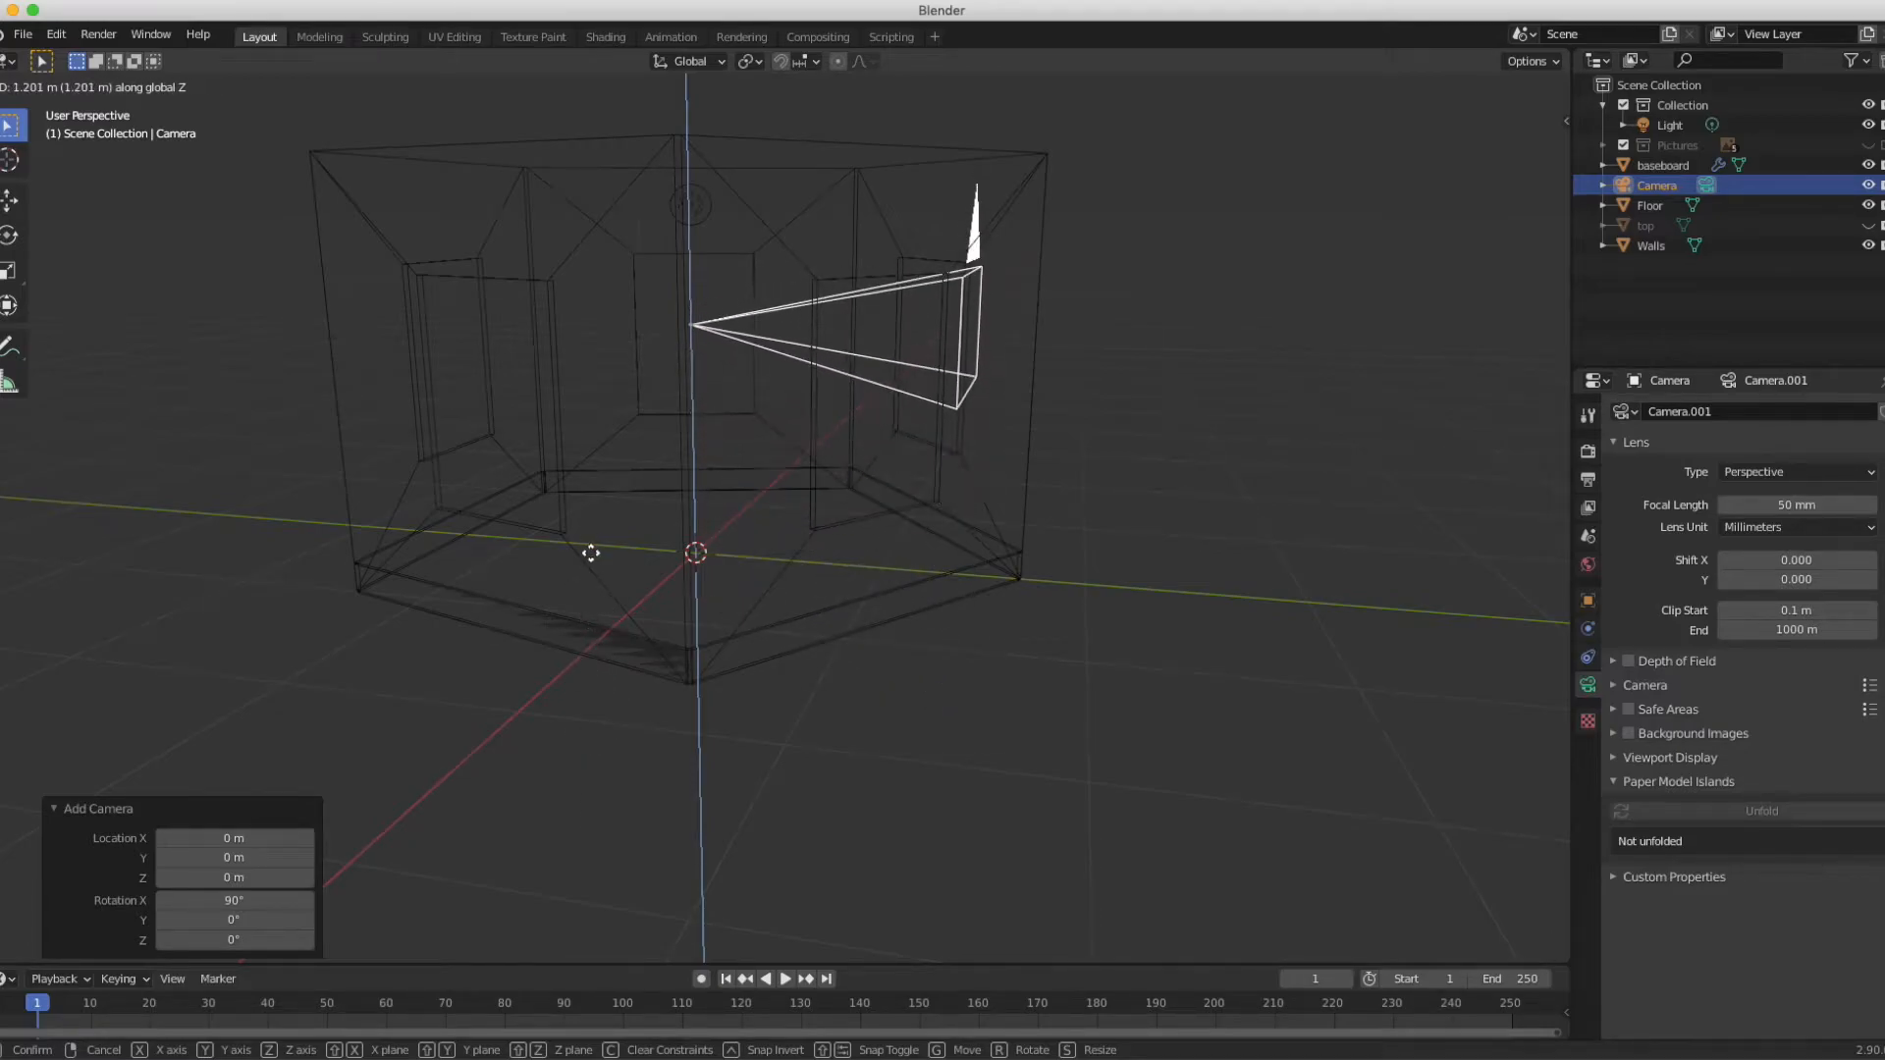
{"action": "left_click", "coordinate": [590, 552]}
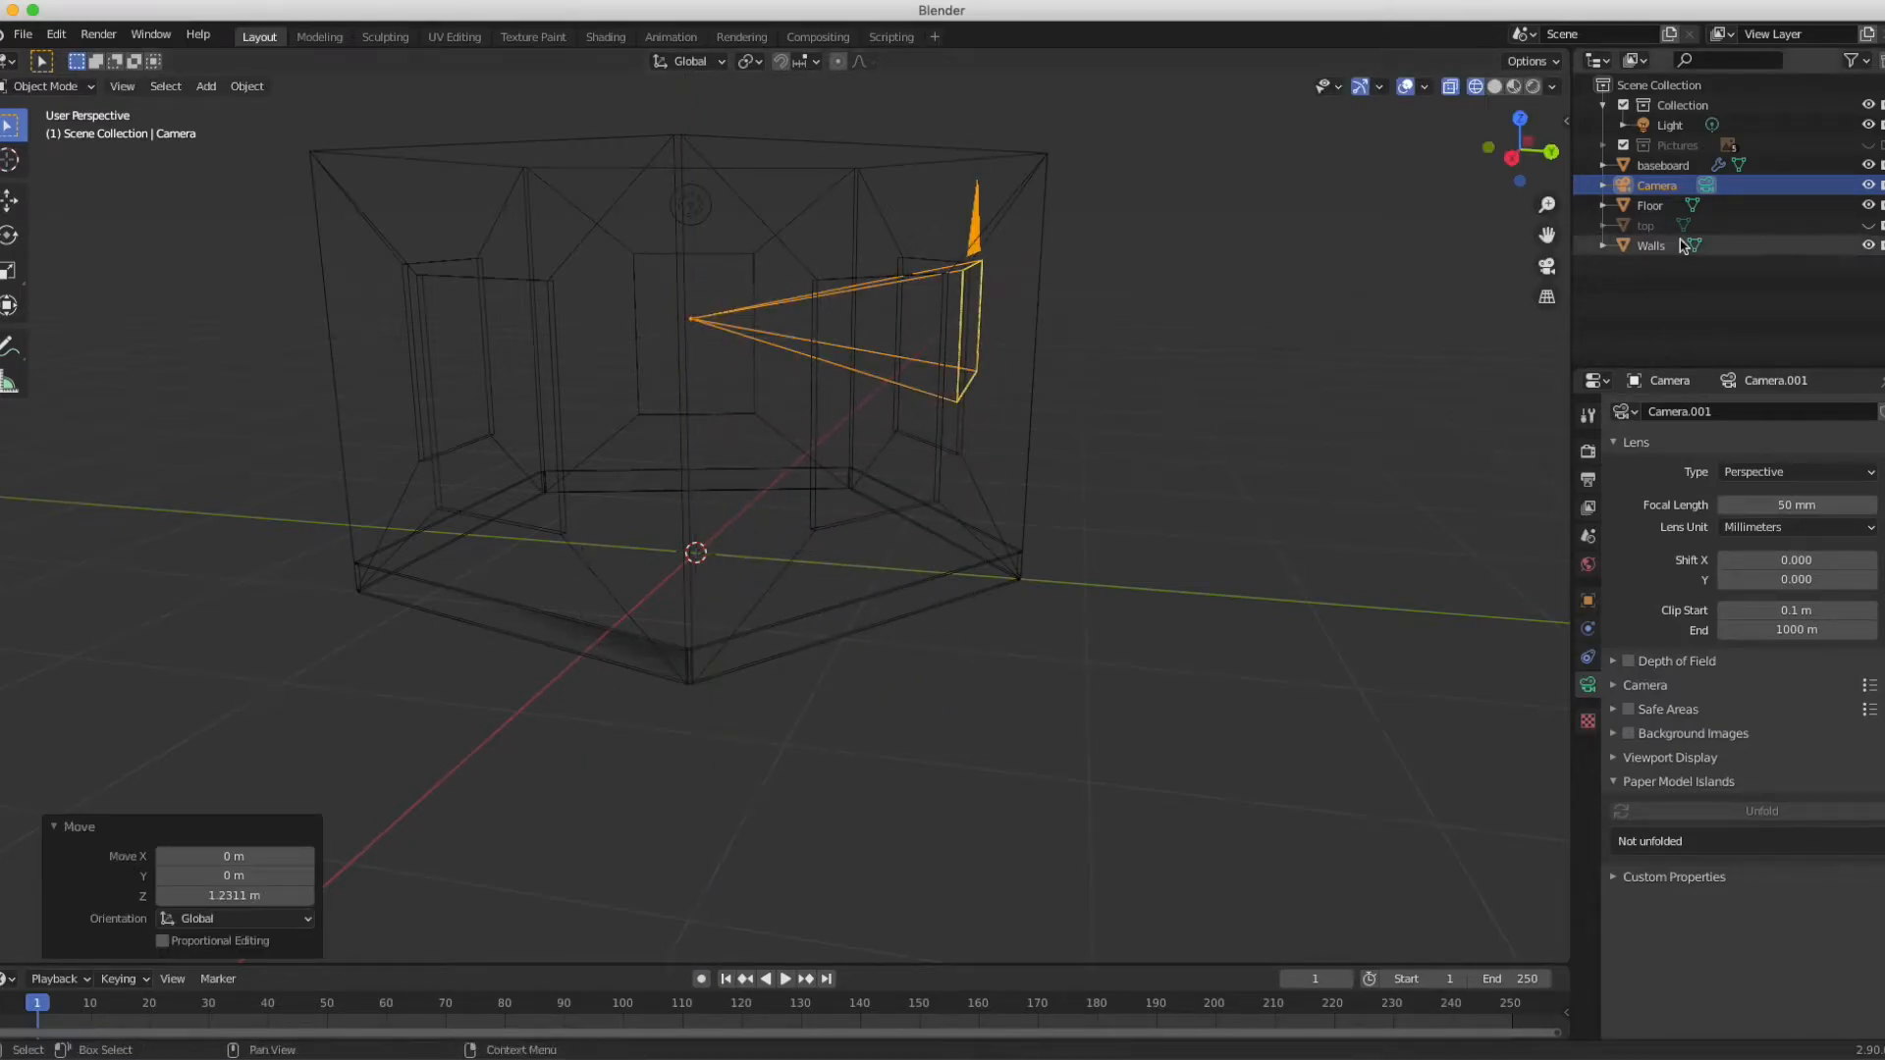
- Lower the camera about 0.09 m along the Z axis in an orthographic side view
{"action": "left_click", "coordinate": [1512, 158]}
{"action": "scroll", "coordinate": [1239, 388], "scroll_direction": "down", "scroll_amount": 4}
{"action": "scroll", "coordinate": [1239, 388], "scroll_direction": "up", "scroll_amount": 2}
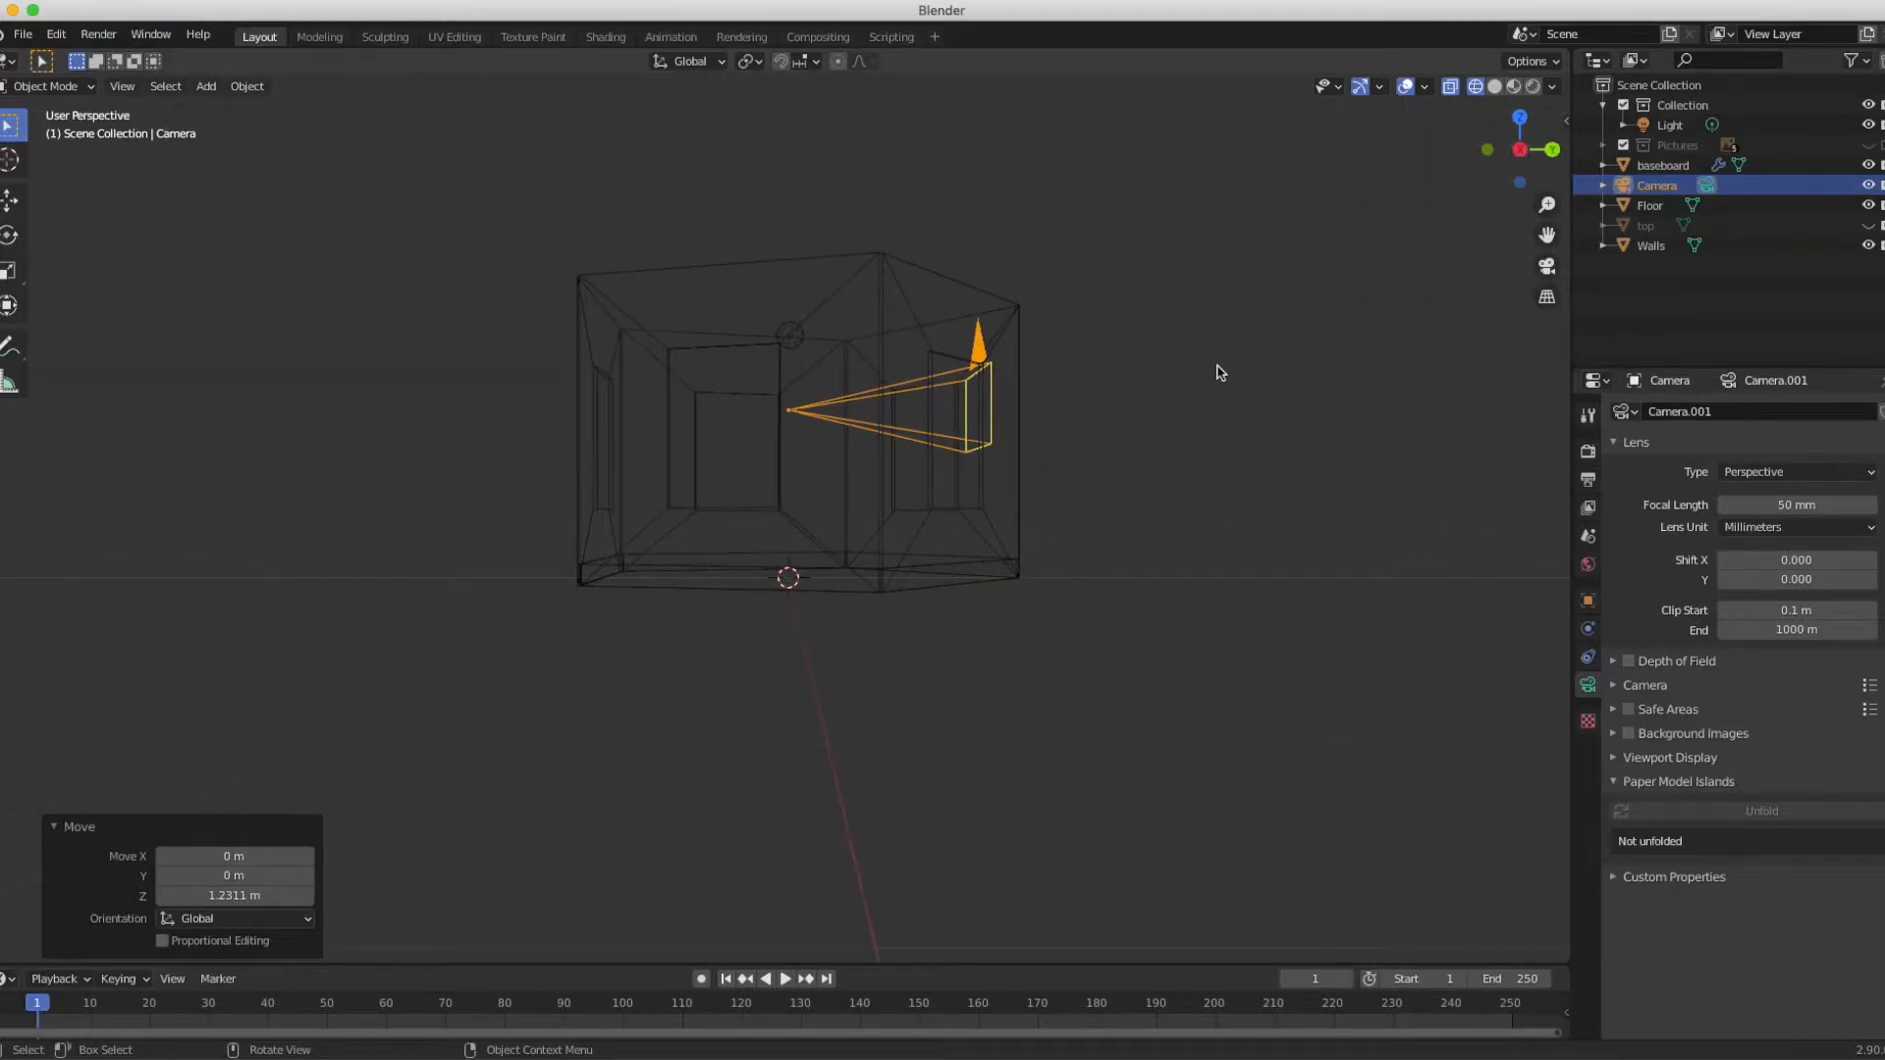
{"action": "scroll", "coordinate": [1397, 278], "scroll_direction": "up", "scroll_amount": 3}
{"action": "left_click", "coordinate": [1520, 150]}
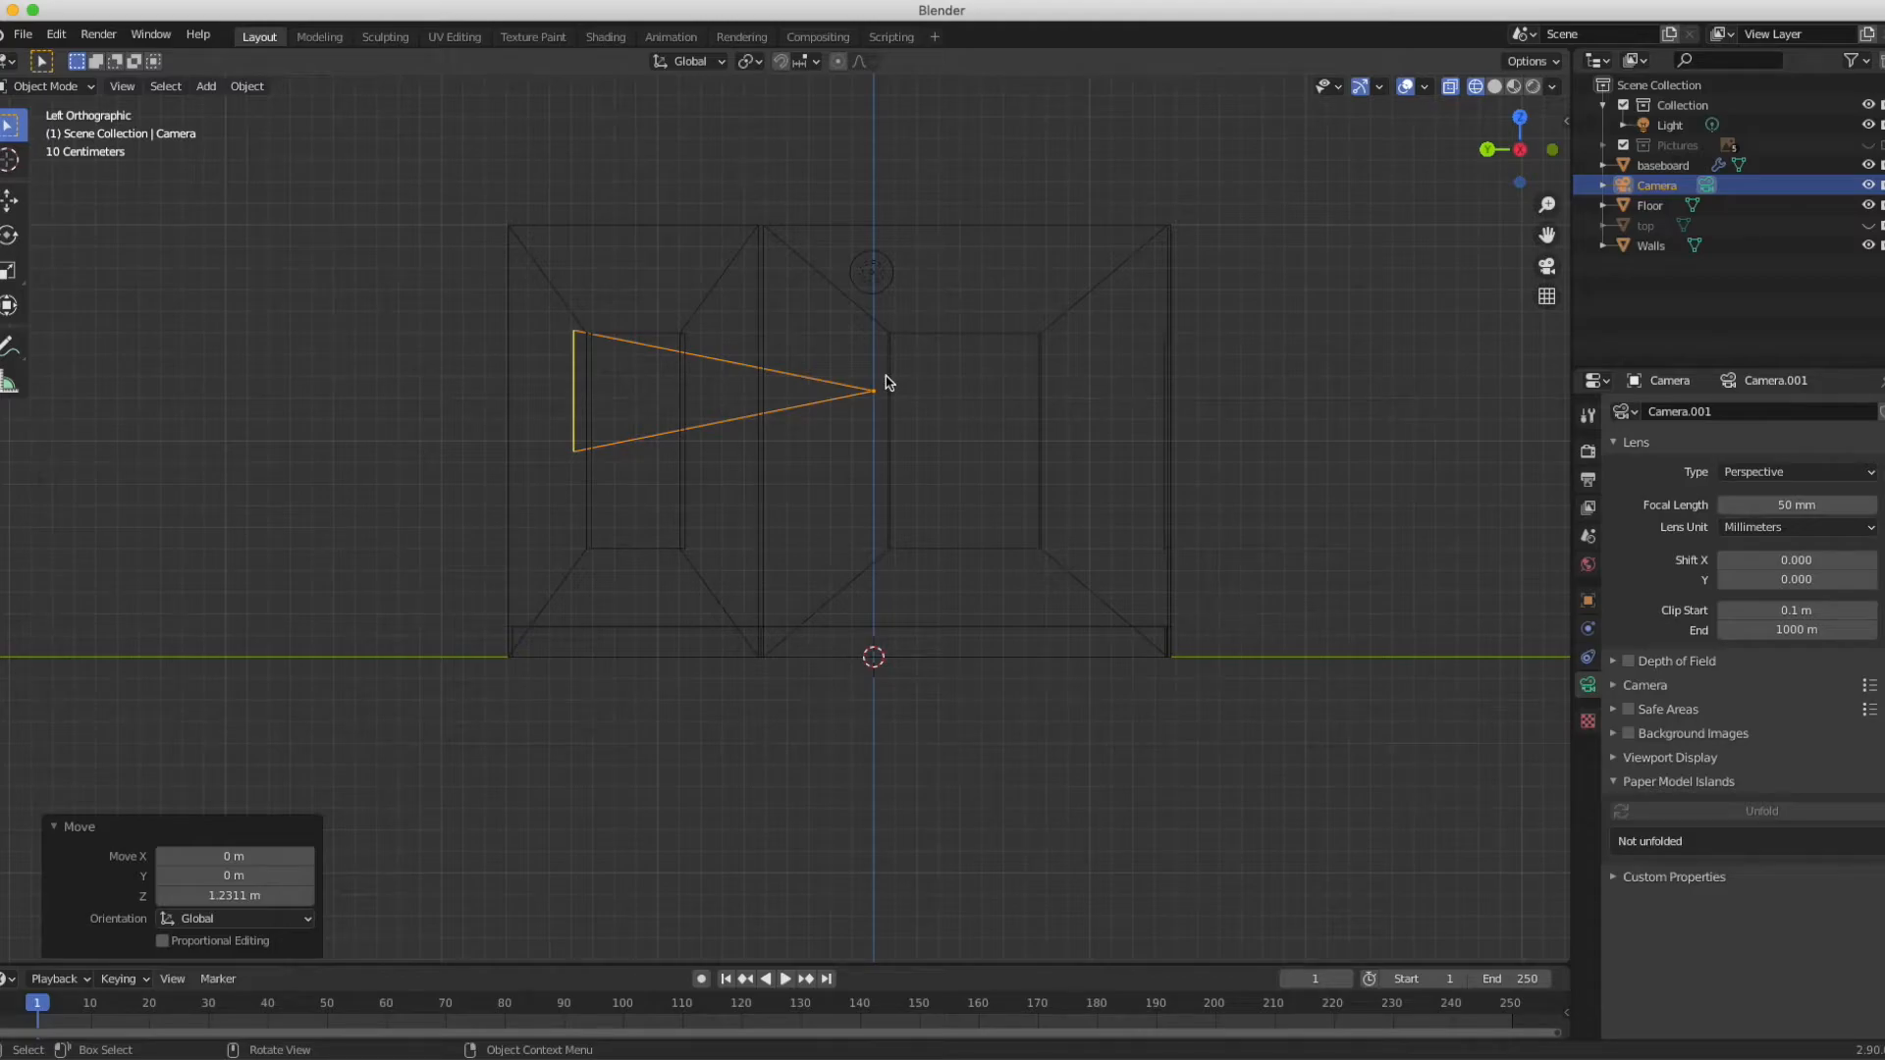
{"action": "key", "text": "g"}
{"action": "key", "text": "z"}
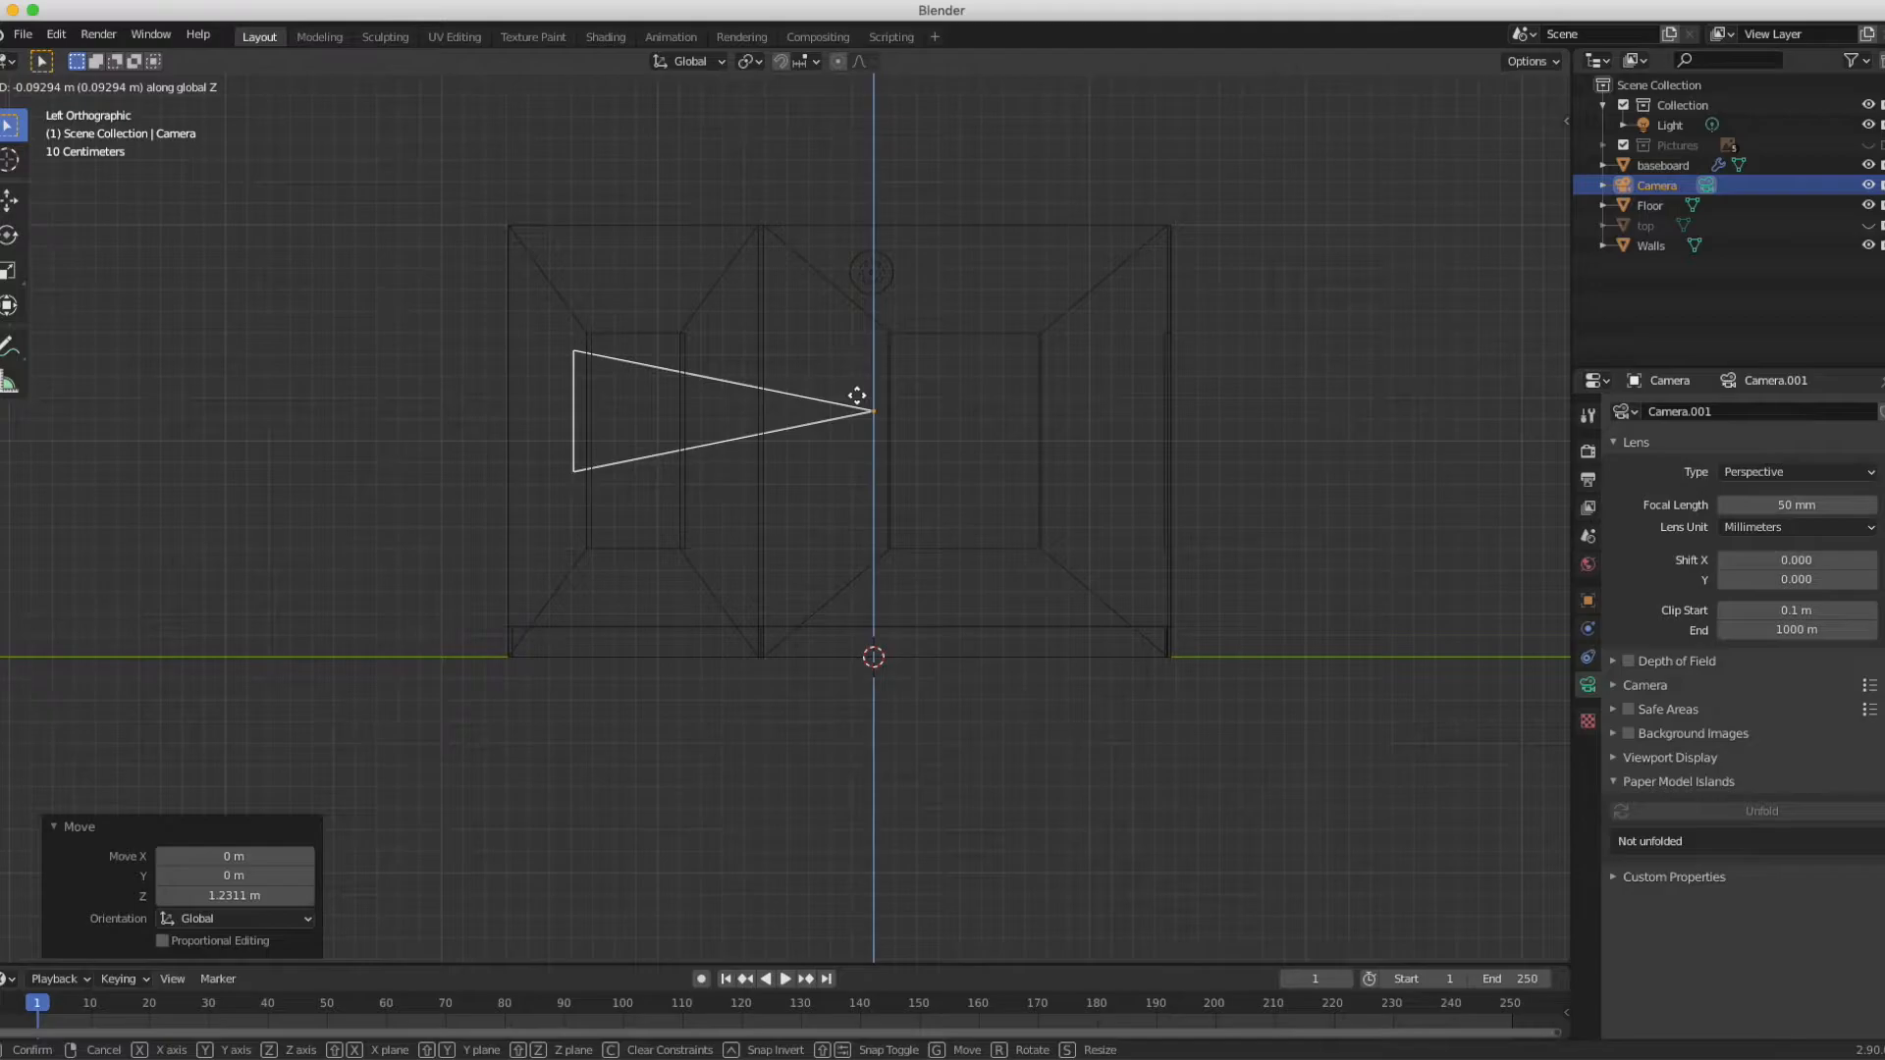
{"action": "left_click", "coordinate": [857, 395]}
- Switch the viewport to rendered shading to preview the lit gallery room
{"action": "scroll", "coordinate": [1263, 462], "scroll_direction": "right", "scroll_amount": 5}
{"action": "scroll", "coordinate": [1263, 463], "scroll_direction": "down", "scroll_amount": 3}
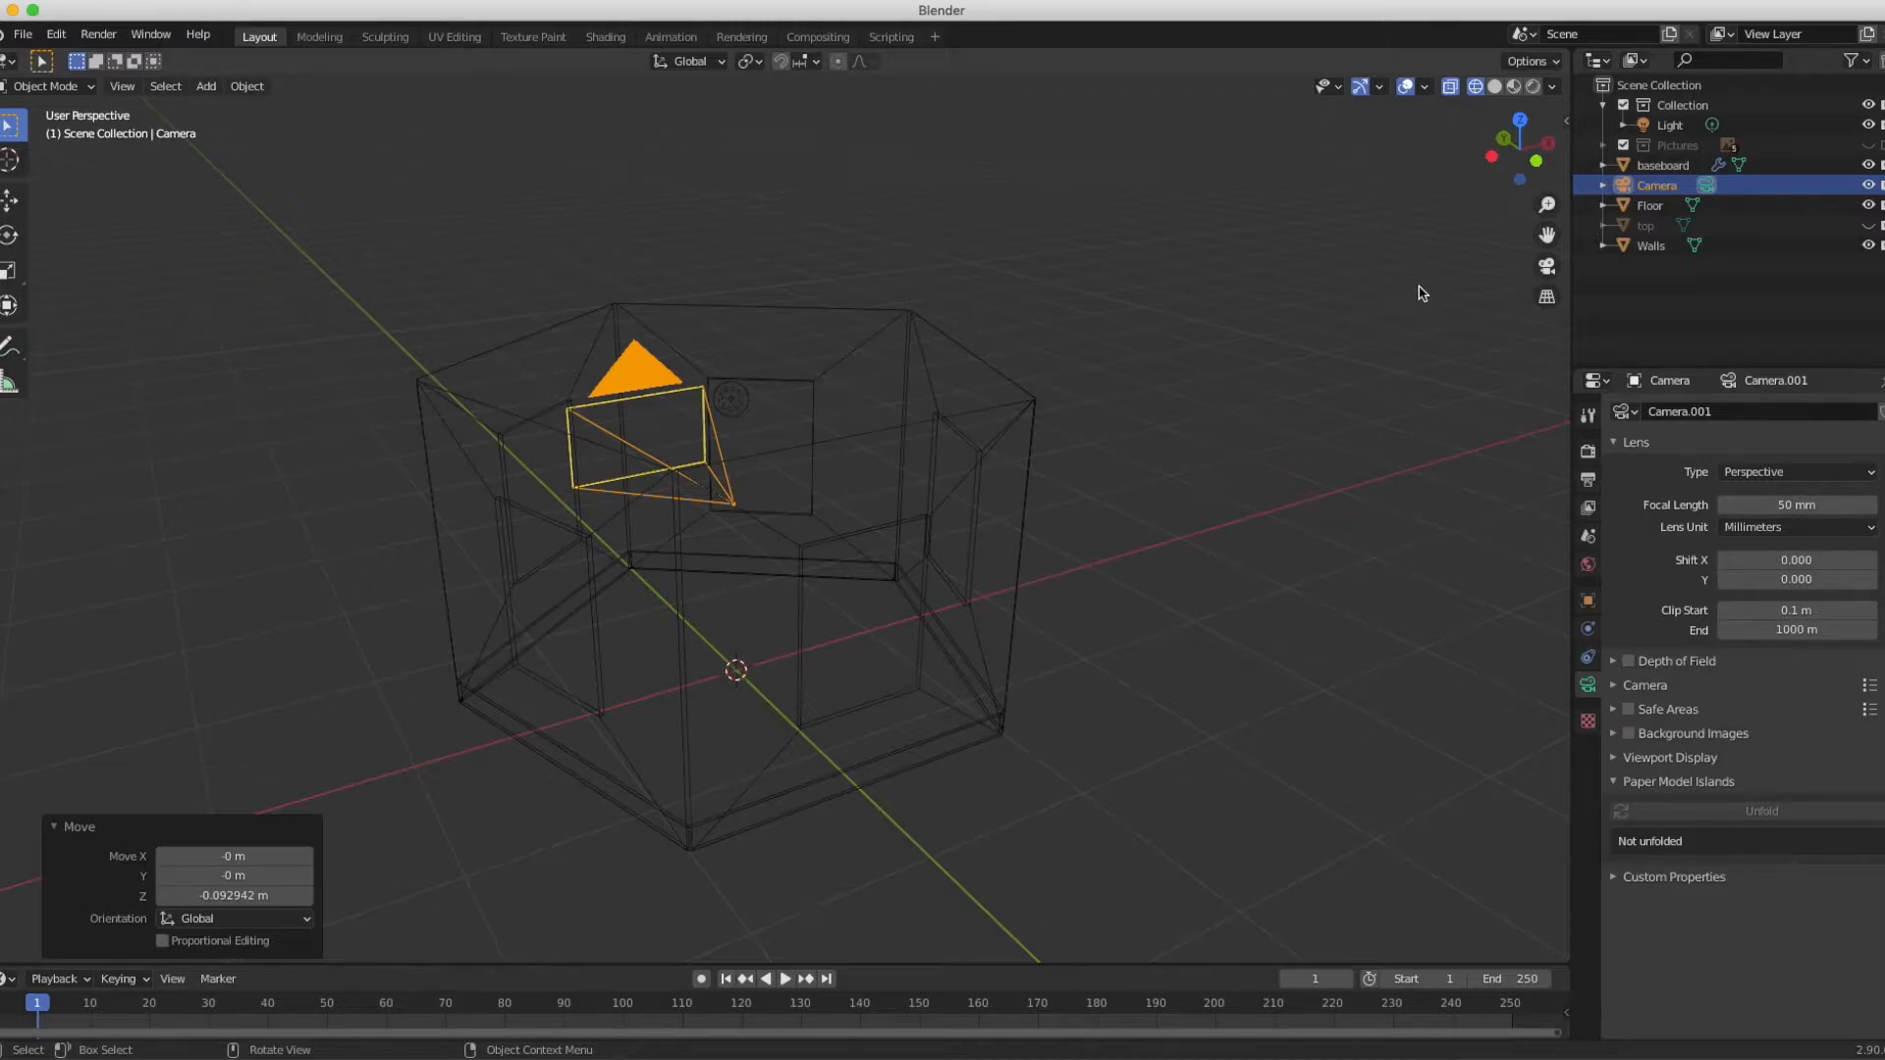
{"action": "left_click", "coordinate": [1534, 86]}
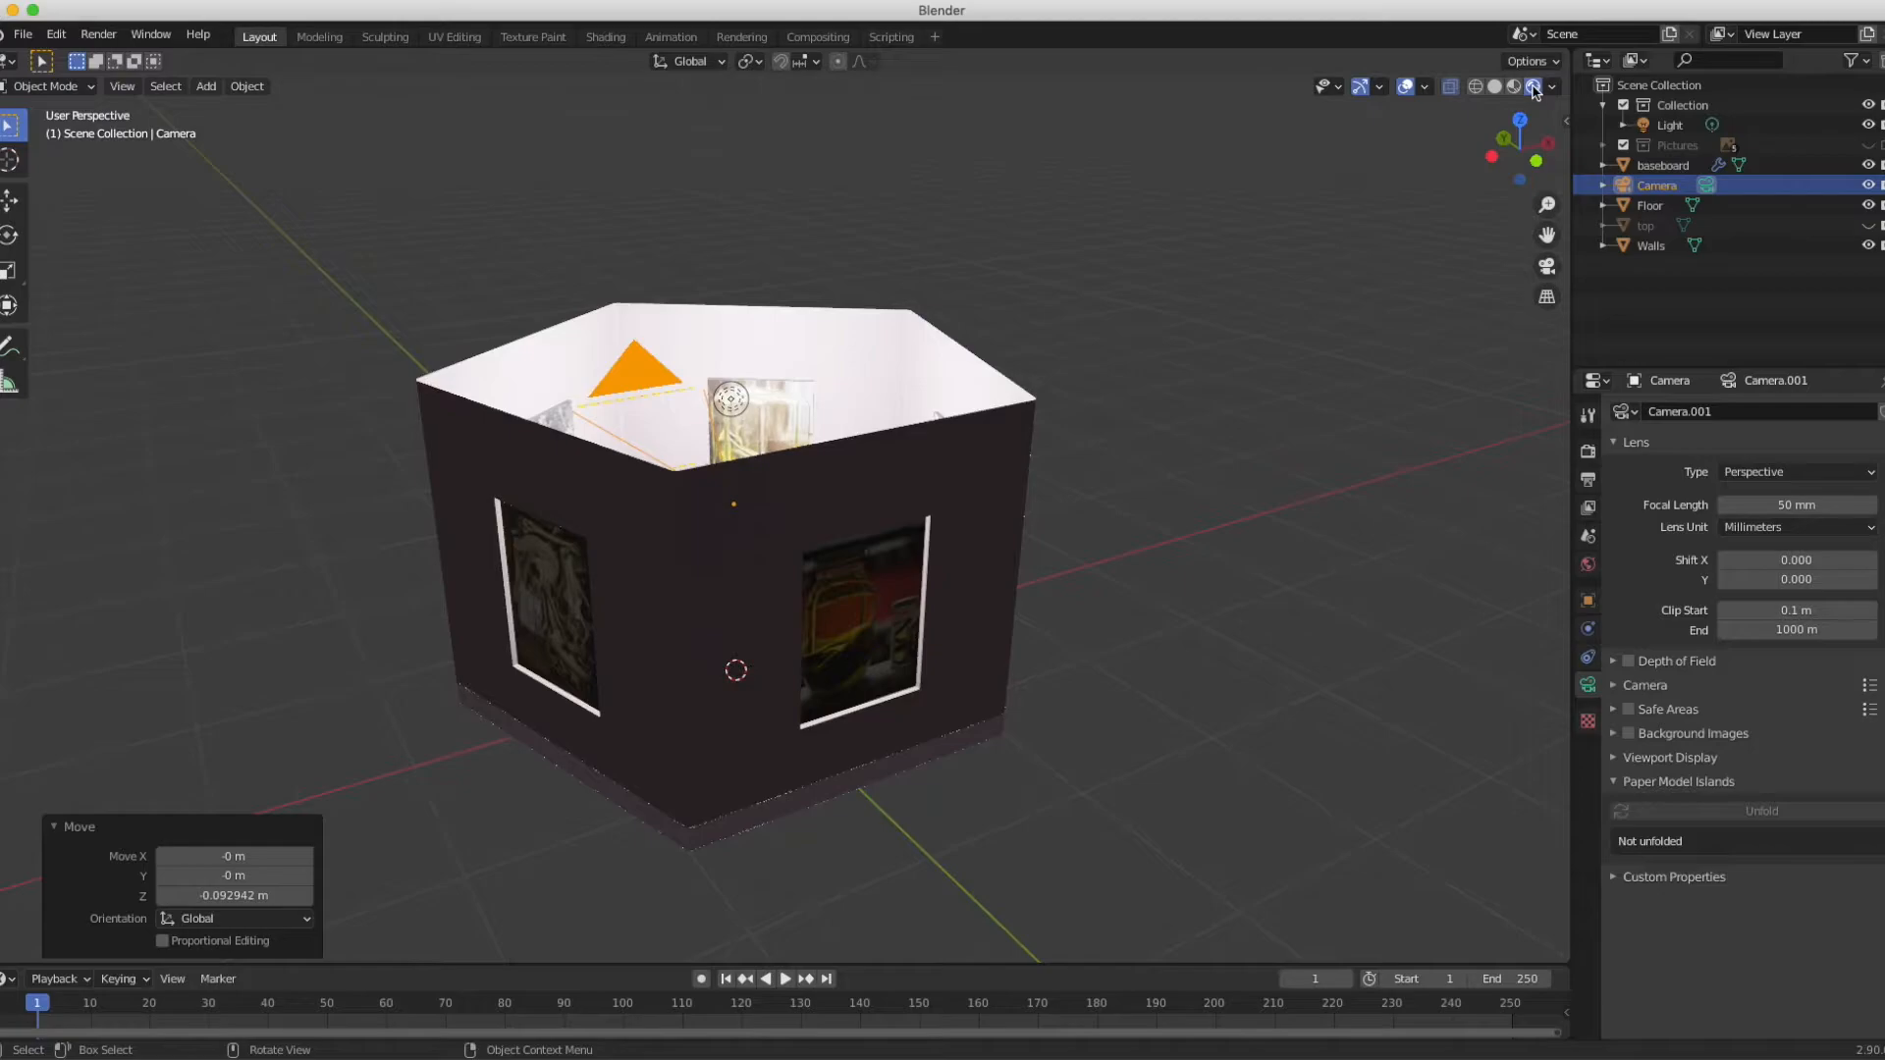
{"action": "scroll", "coordinate": [1247, 372], "scroll_direction": "up", "scroll_amount": 8}
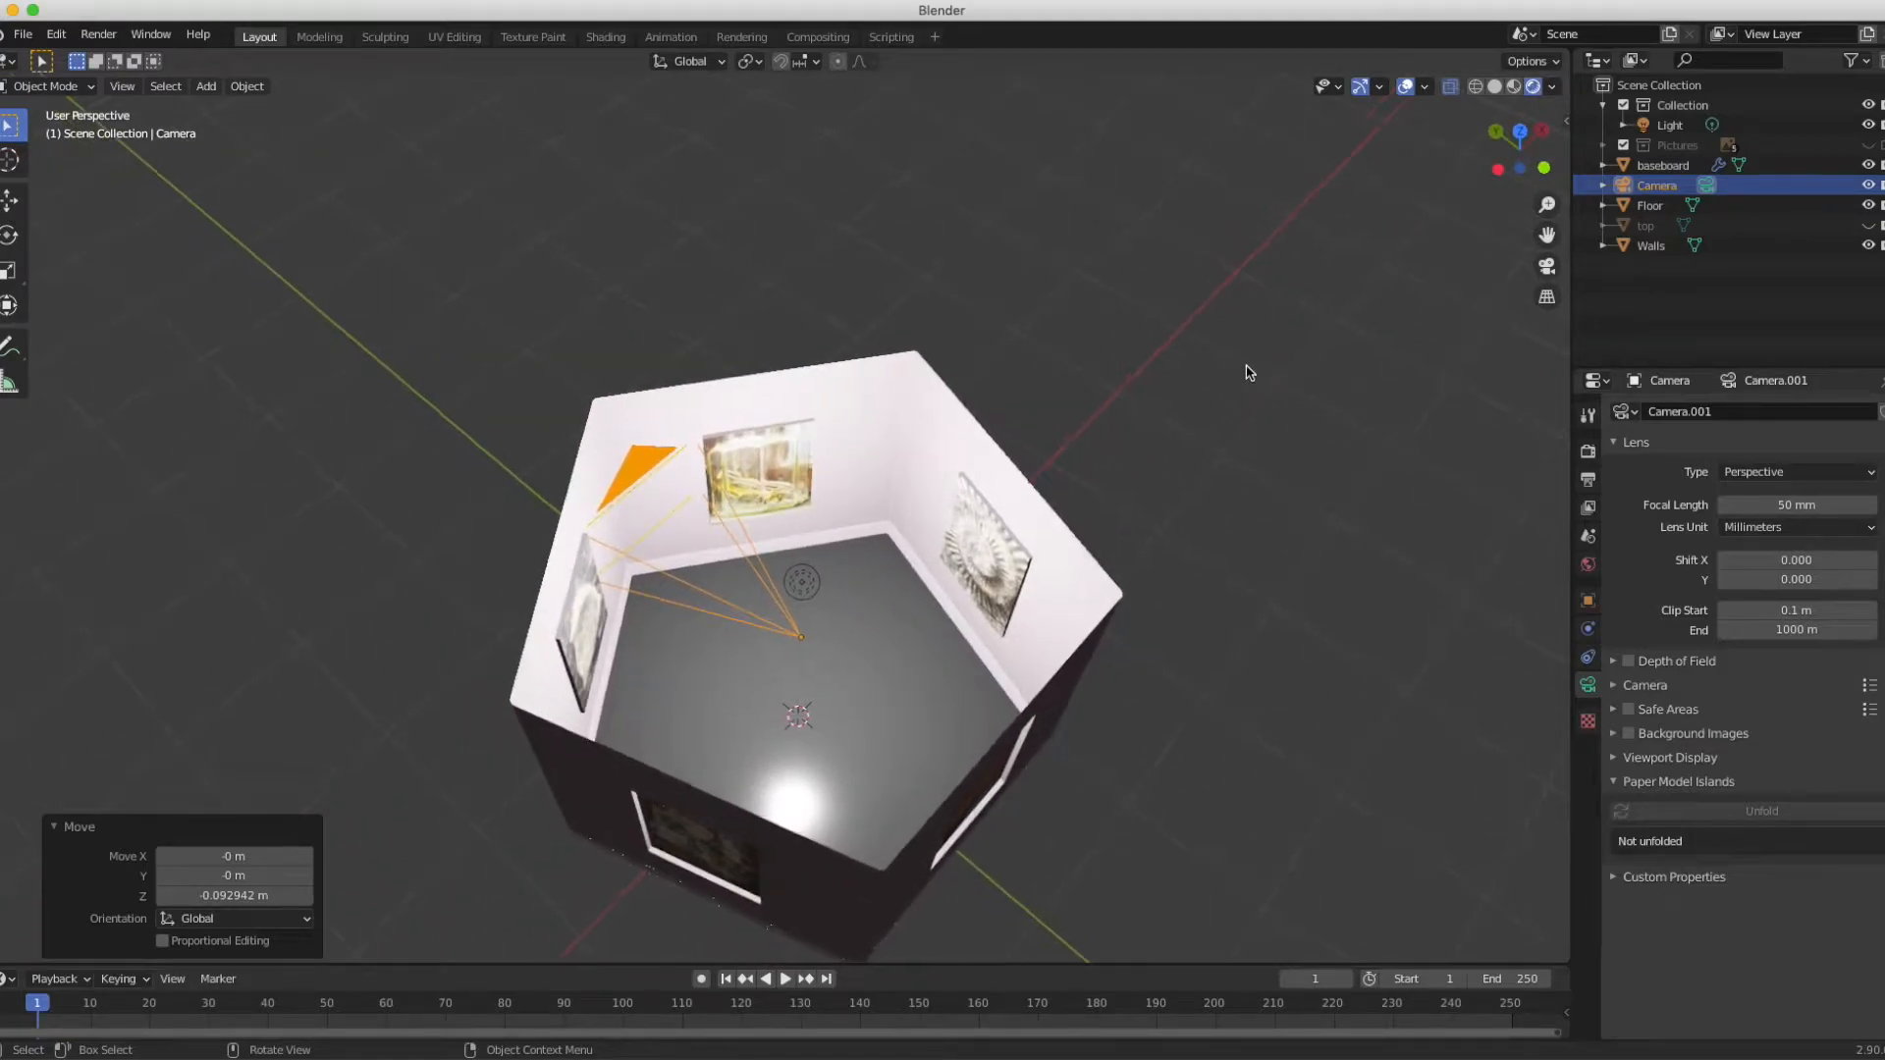
{"action": "scroll", "coordinate": [1247, 373], "scroll_direction": "up", "scroll_amount": 2}
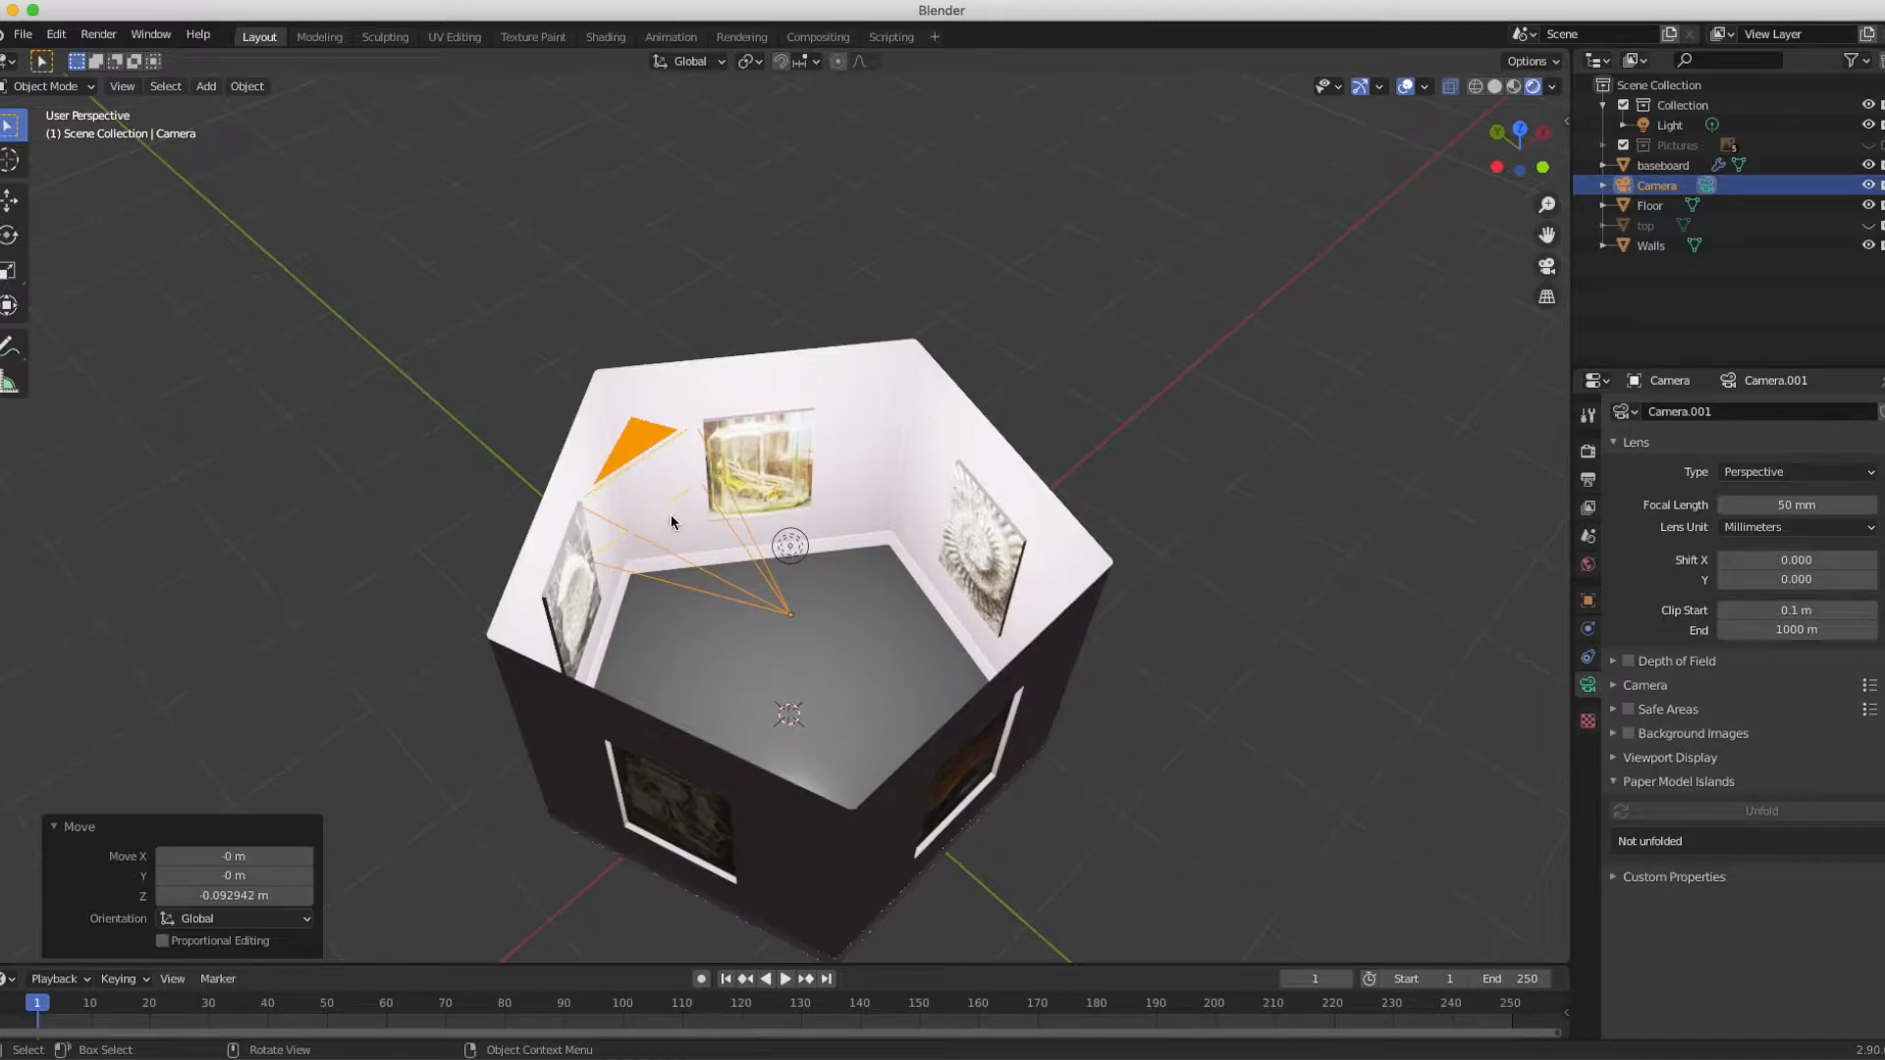
- Check the framing through the camera and return to an overview of the room
{"action": "left_click", "coordinate": [1547, 267]}
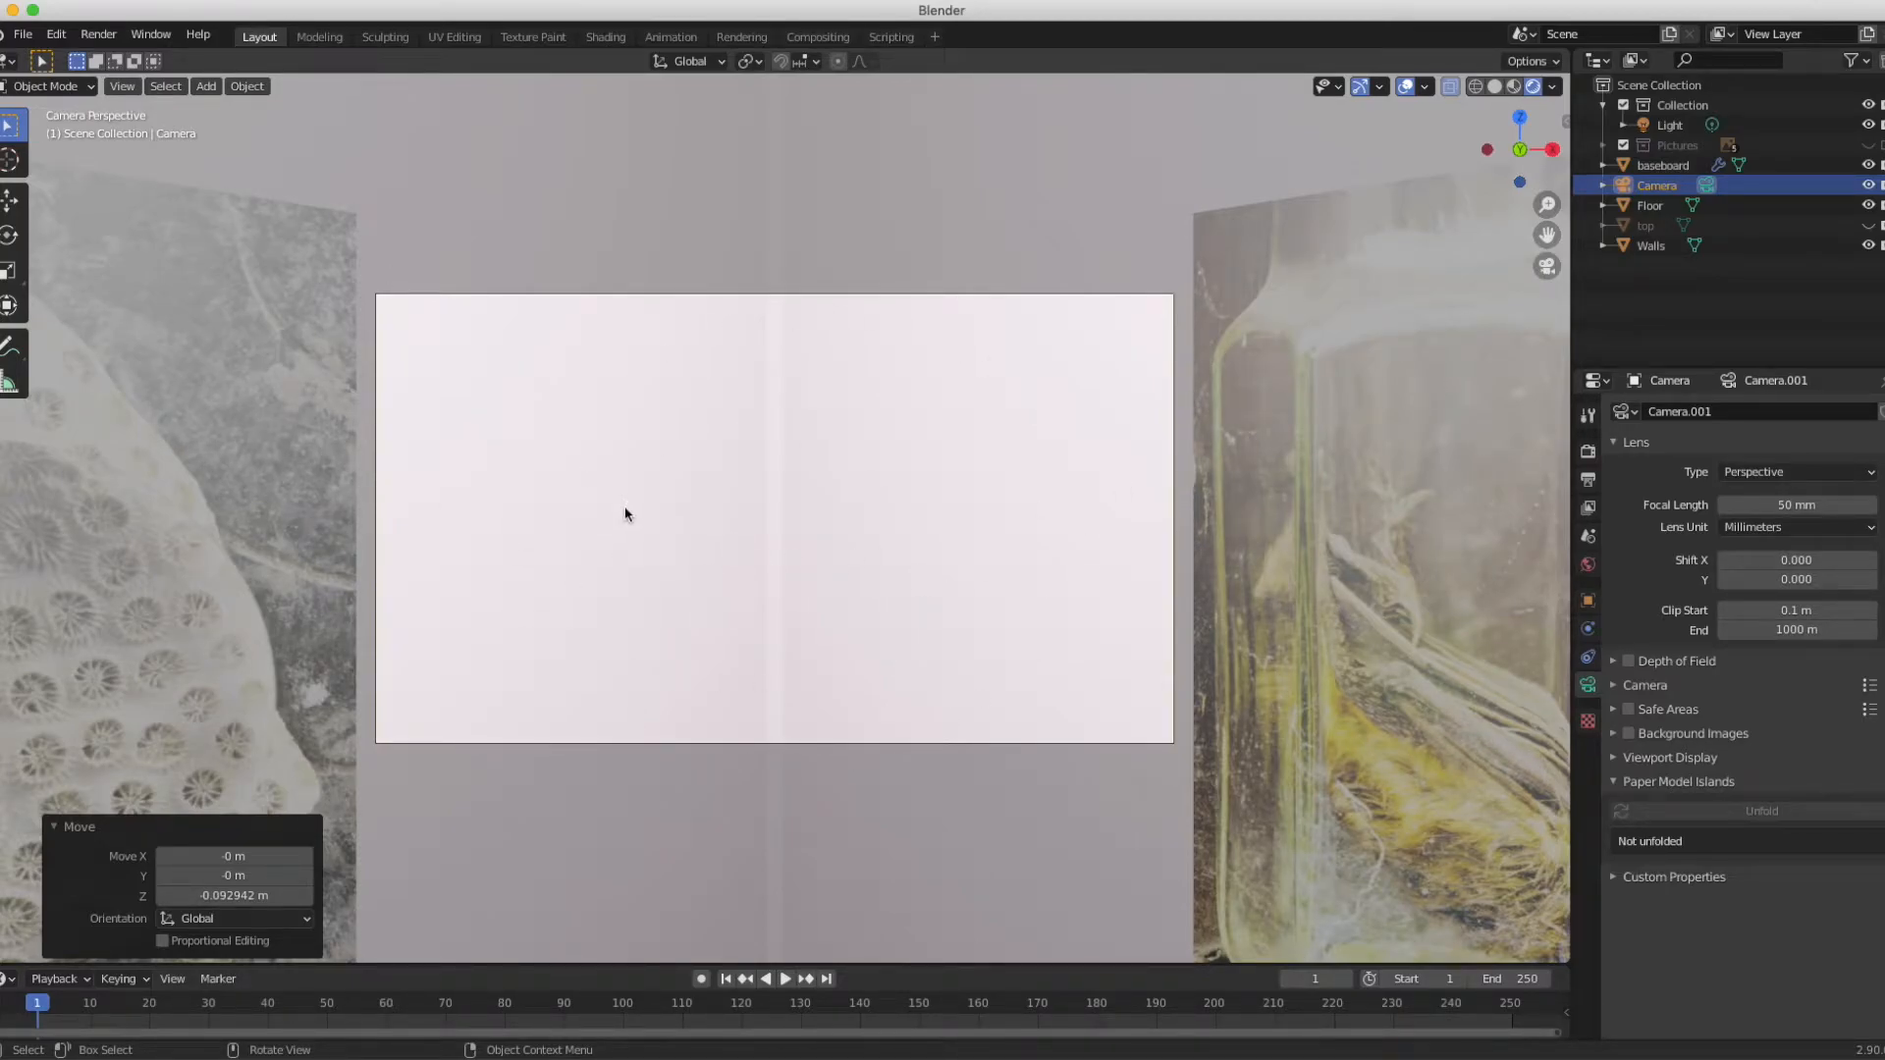
{"action": "middle_click_drag", "start_coordinate": [626, 508], "coordinate": [624, 512]}
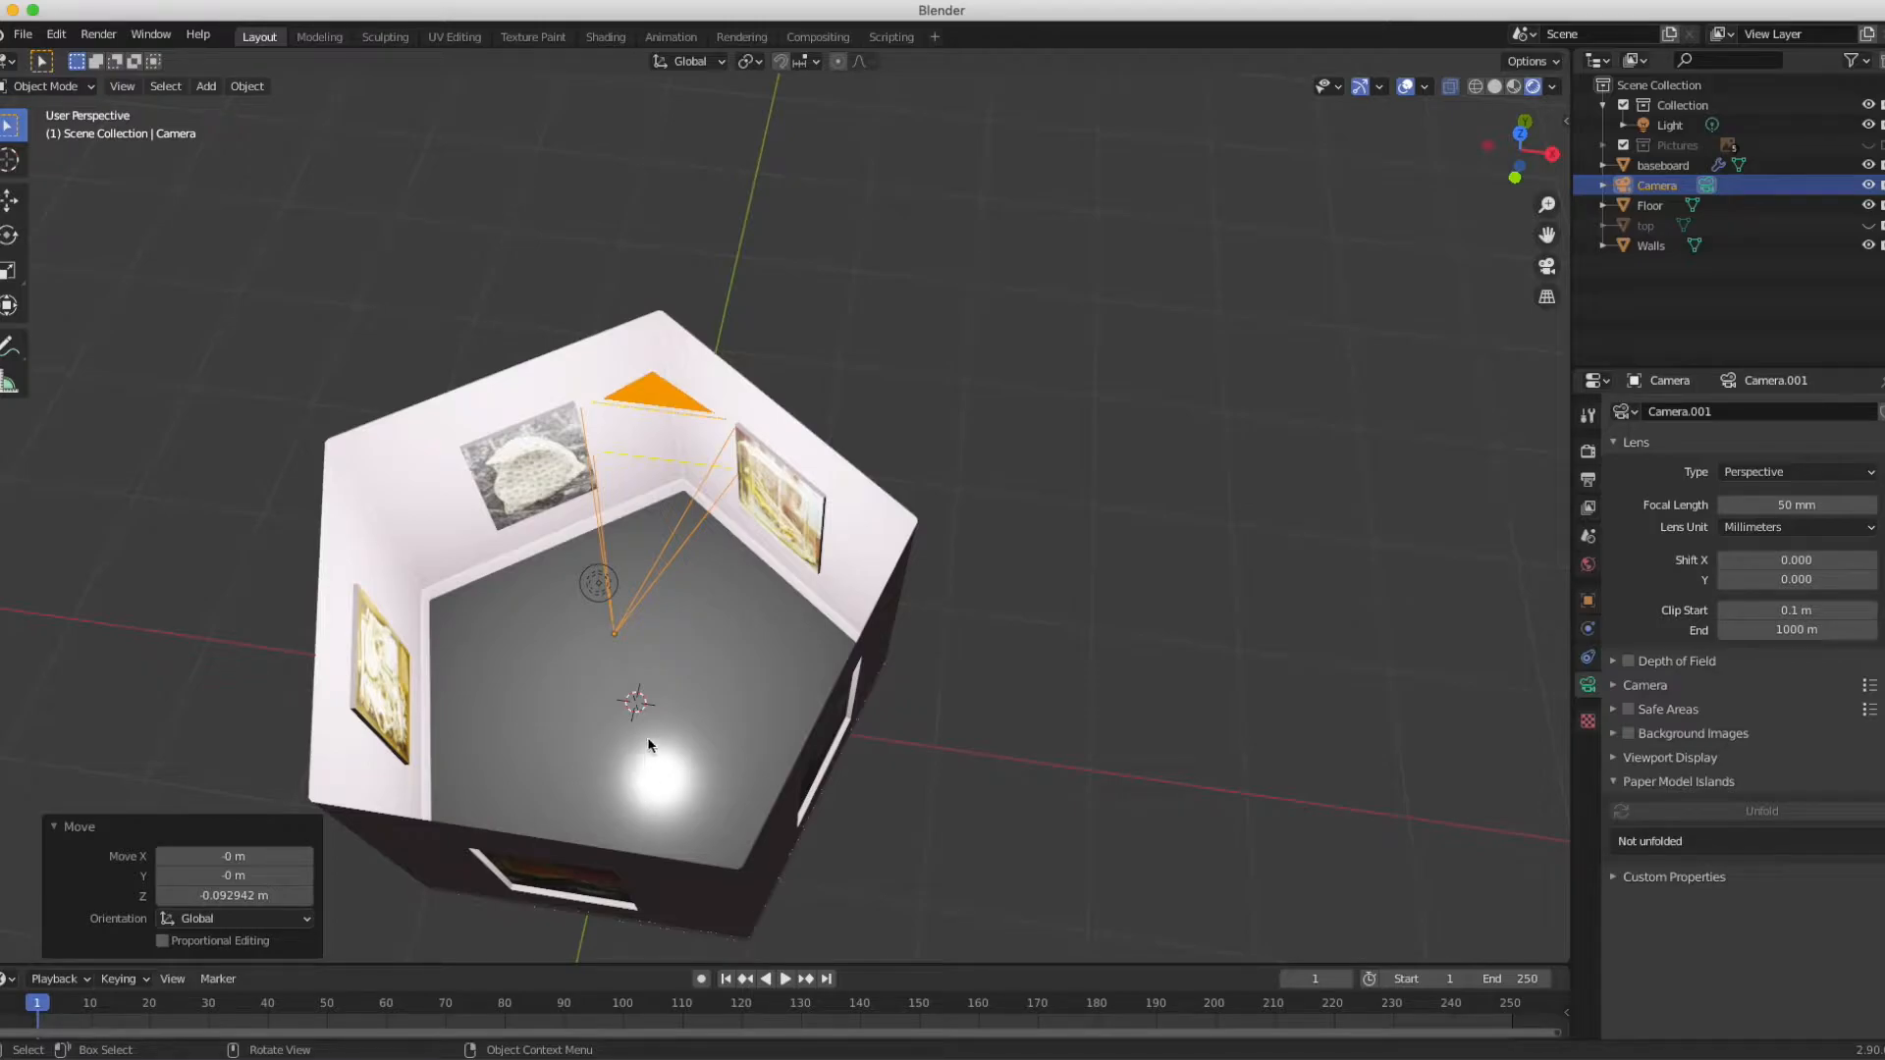
{"action": "middle_click_drag", "start_coordinate": [648, 745], "coordinate": [728, 806]}
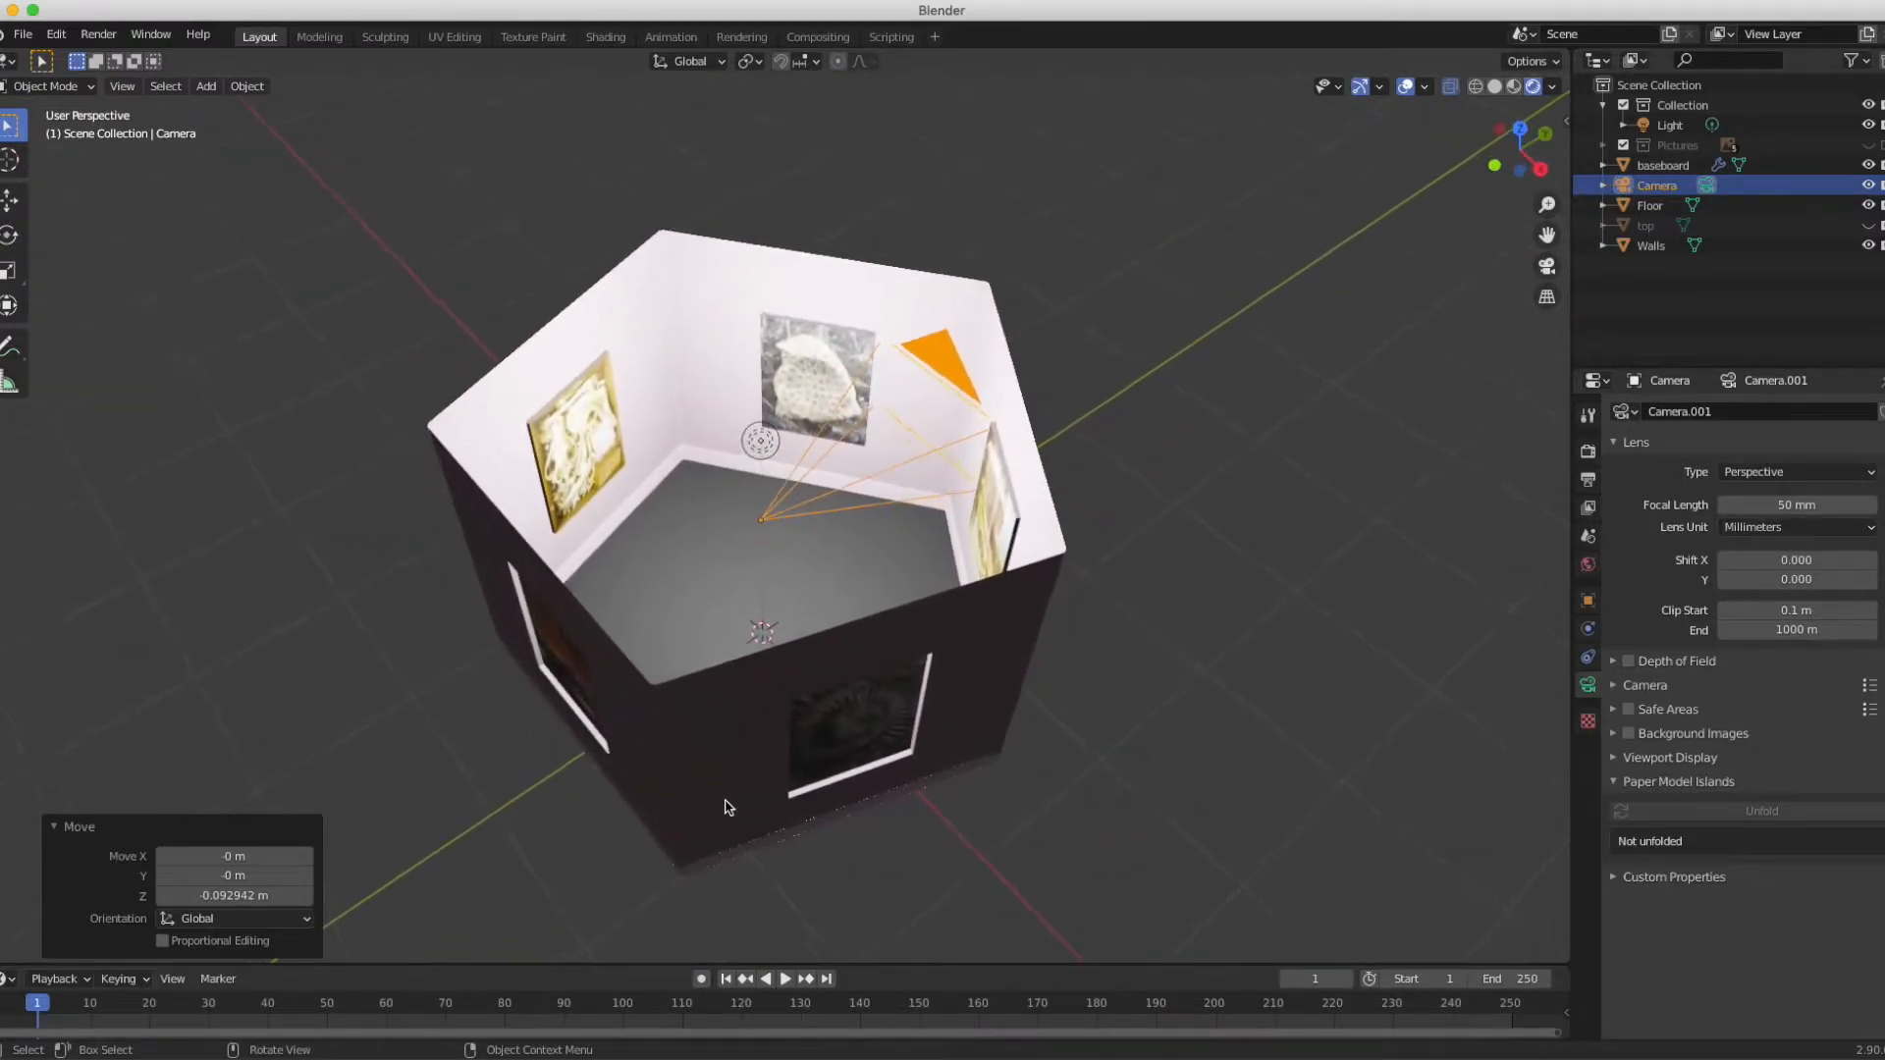
- Set the render engine to Cycles and examine the path-traced preview of the room
{"action": "left_click", "coordinate": [1586, 457]}
{"action": "left_click", "coordinate": [1760, 414]}
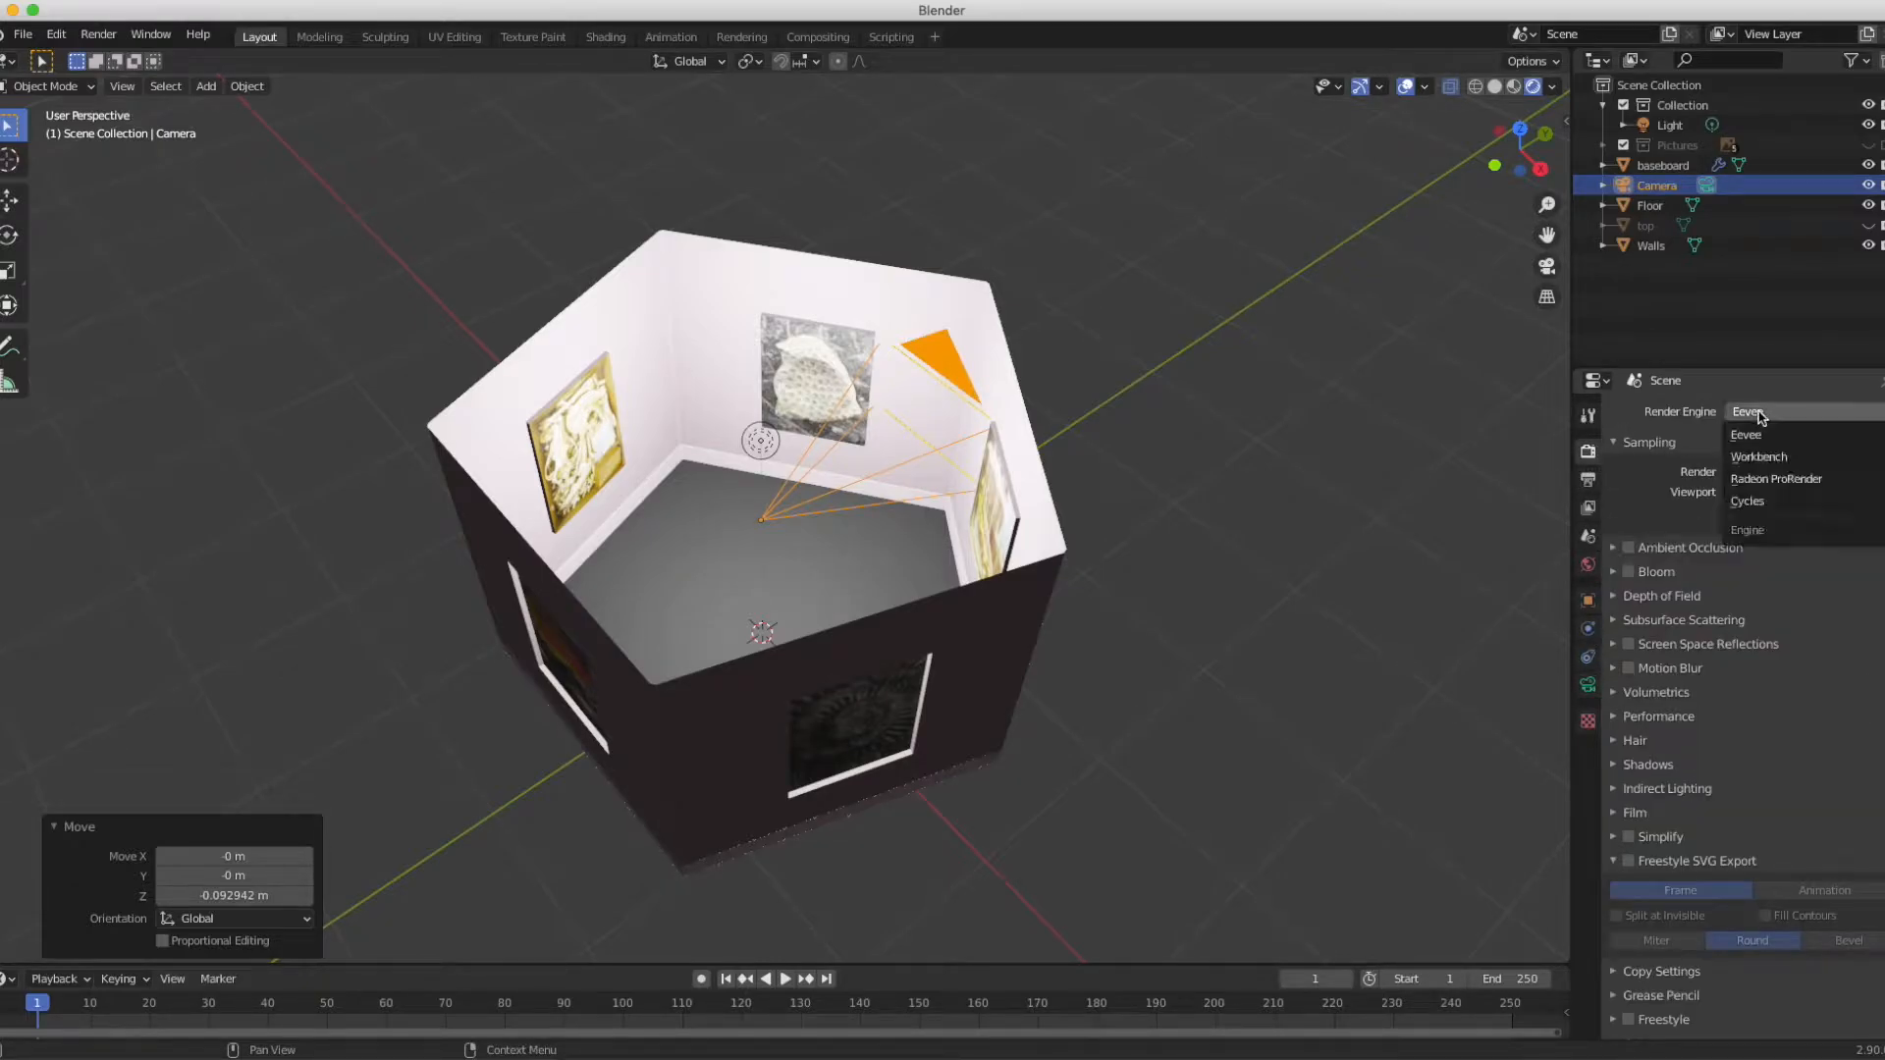
{"action": "left_click", "coordinate": [1750, 502]}
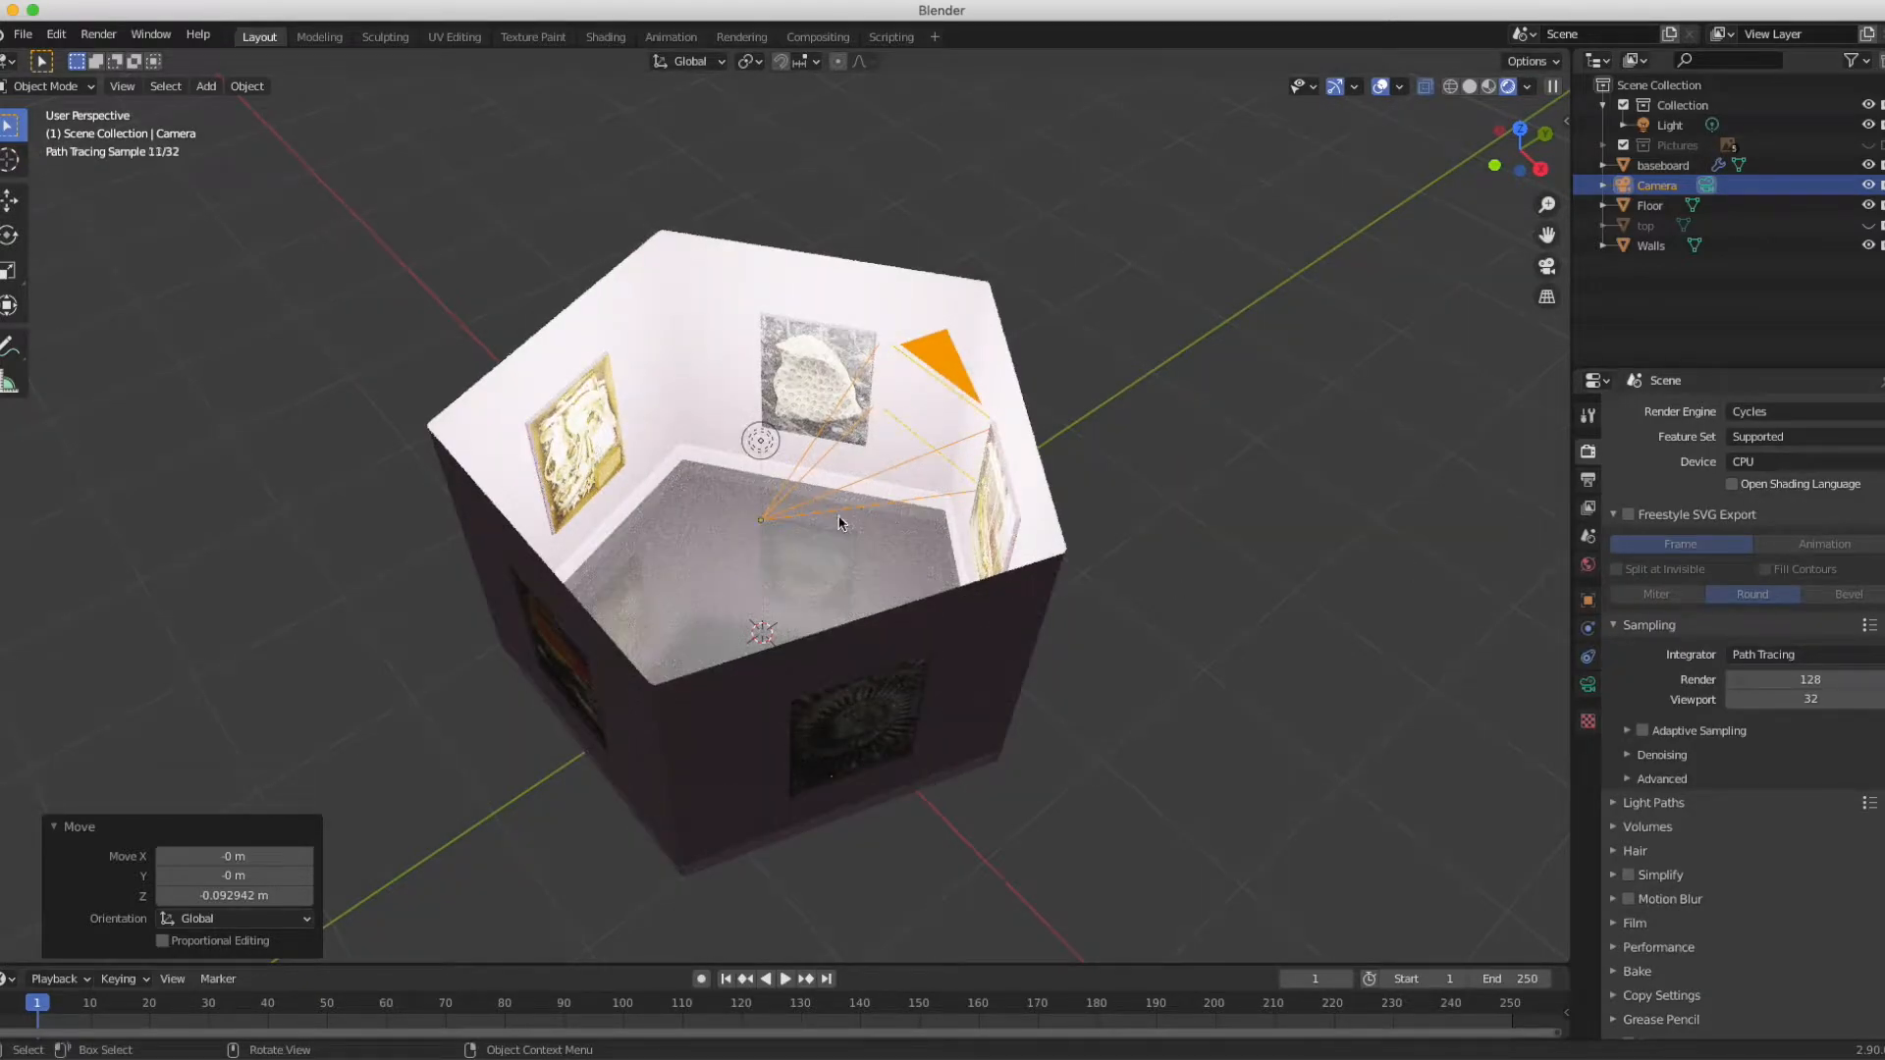
{"action": "scroll", "coordinate": [1052, 481], "scroll_direction": "down", "scroll_amount": 5}
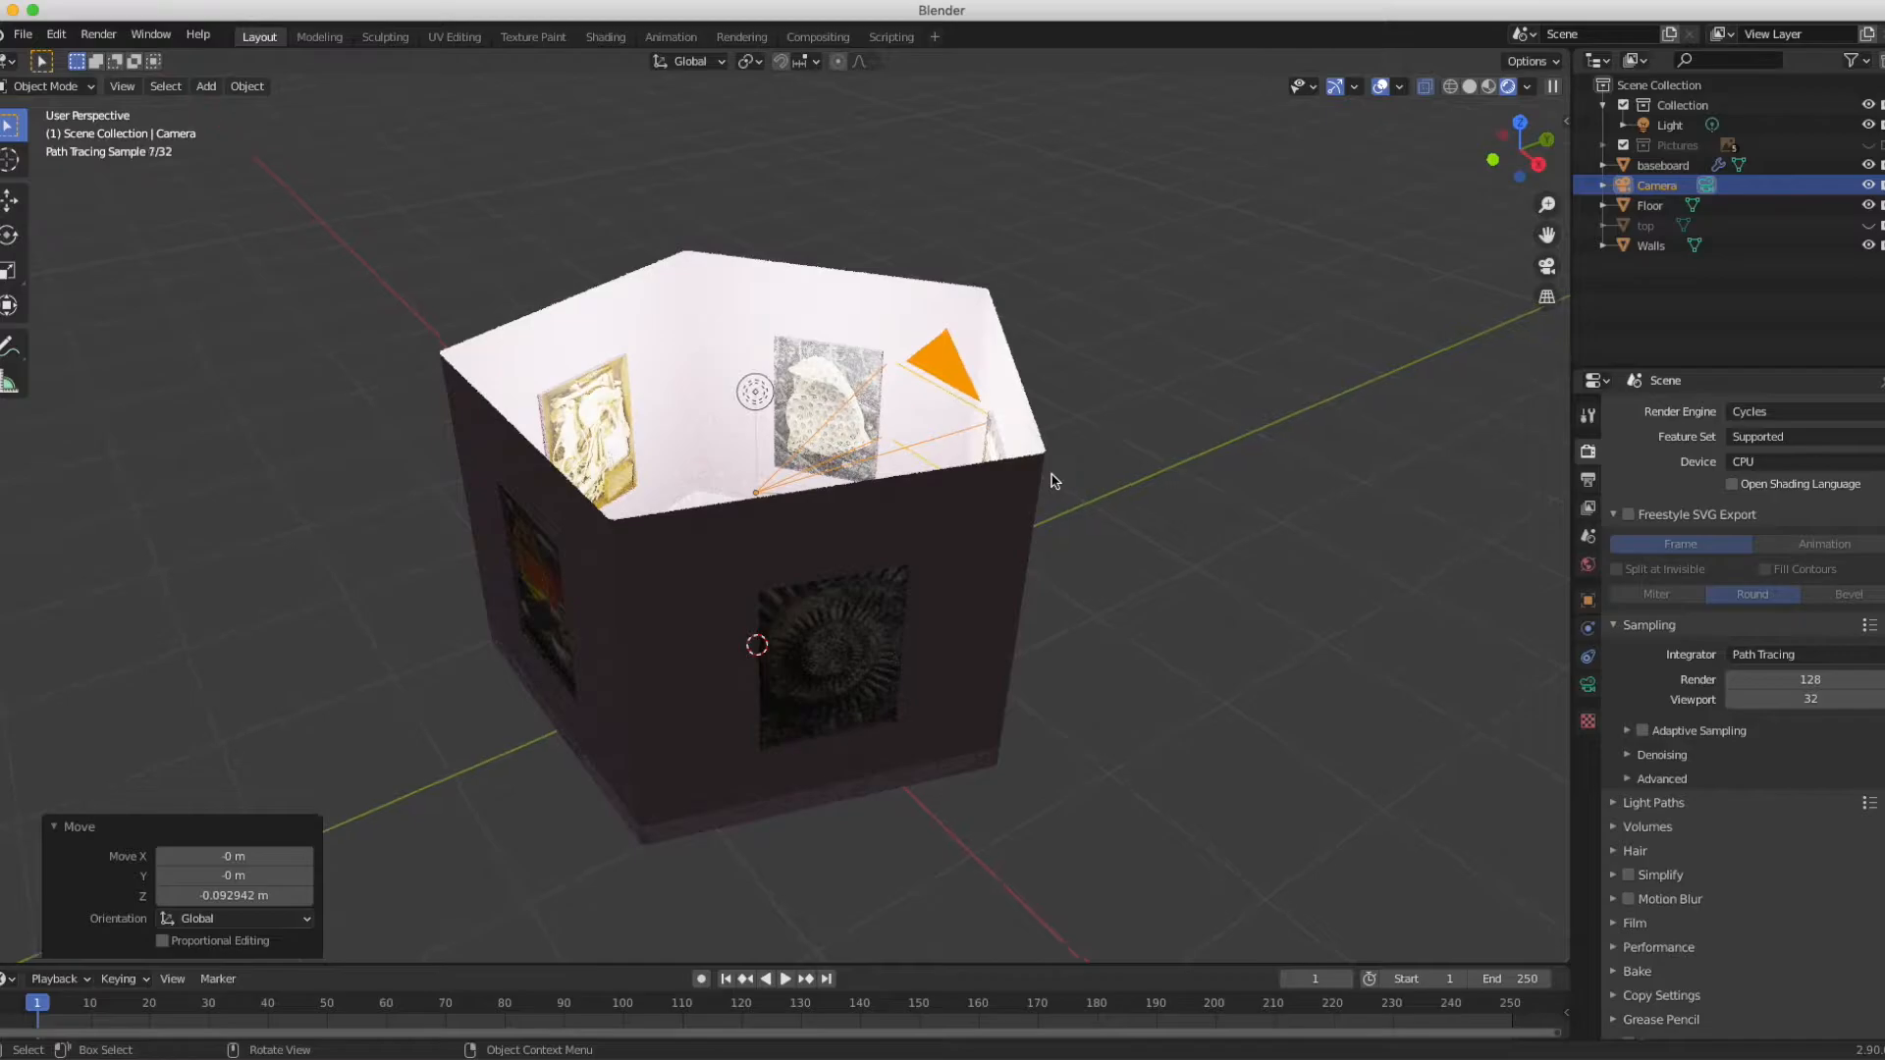
{"action": "scroll", "coordinate": [1053, 482], "scroll_direction": "right", "scroll_amount": 5}
{"action": "scroll", "coordinate": [1051, 481], "scroll_direction": "left", "scroll_amount": 5}
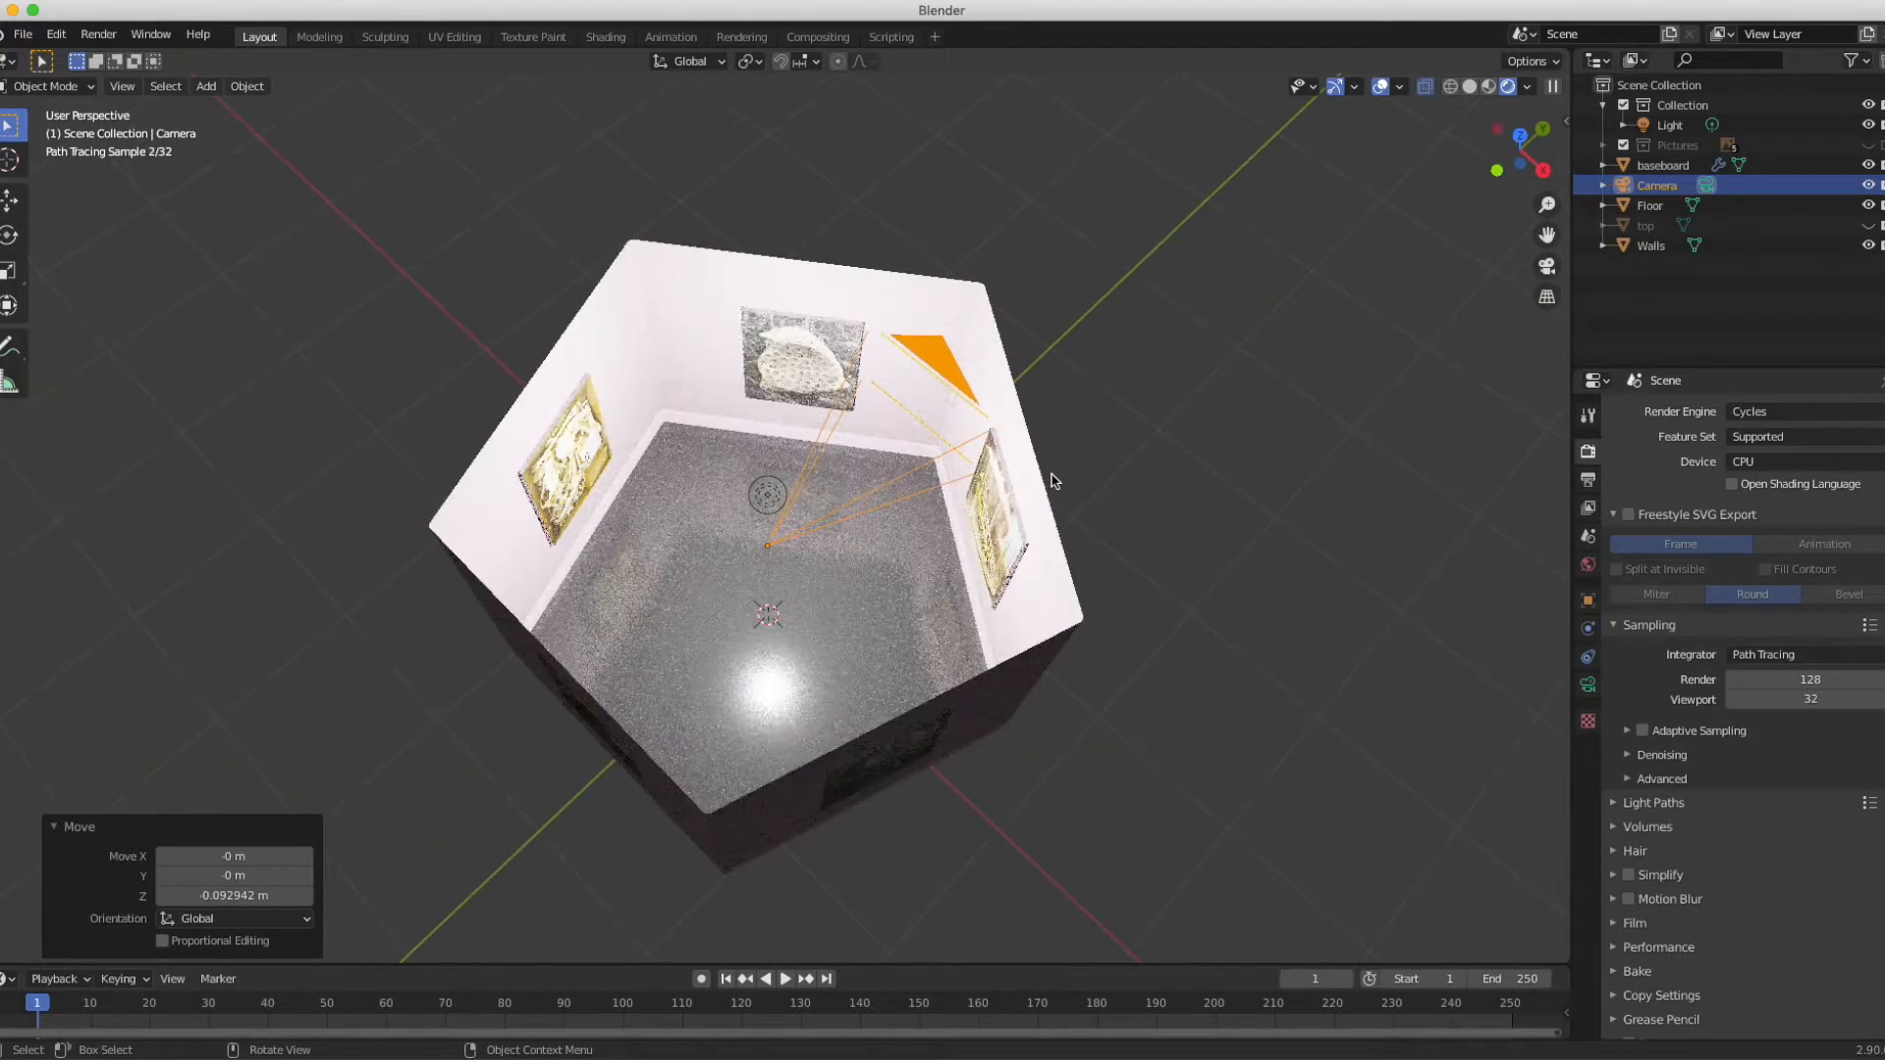
{"action": "scroll", "coordinate": [1053, 481], "scroll_direction": "down", "scroll_amount": 5}
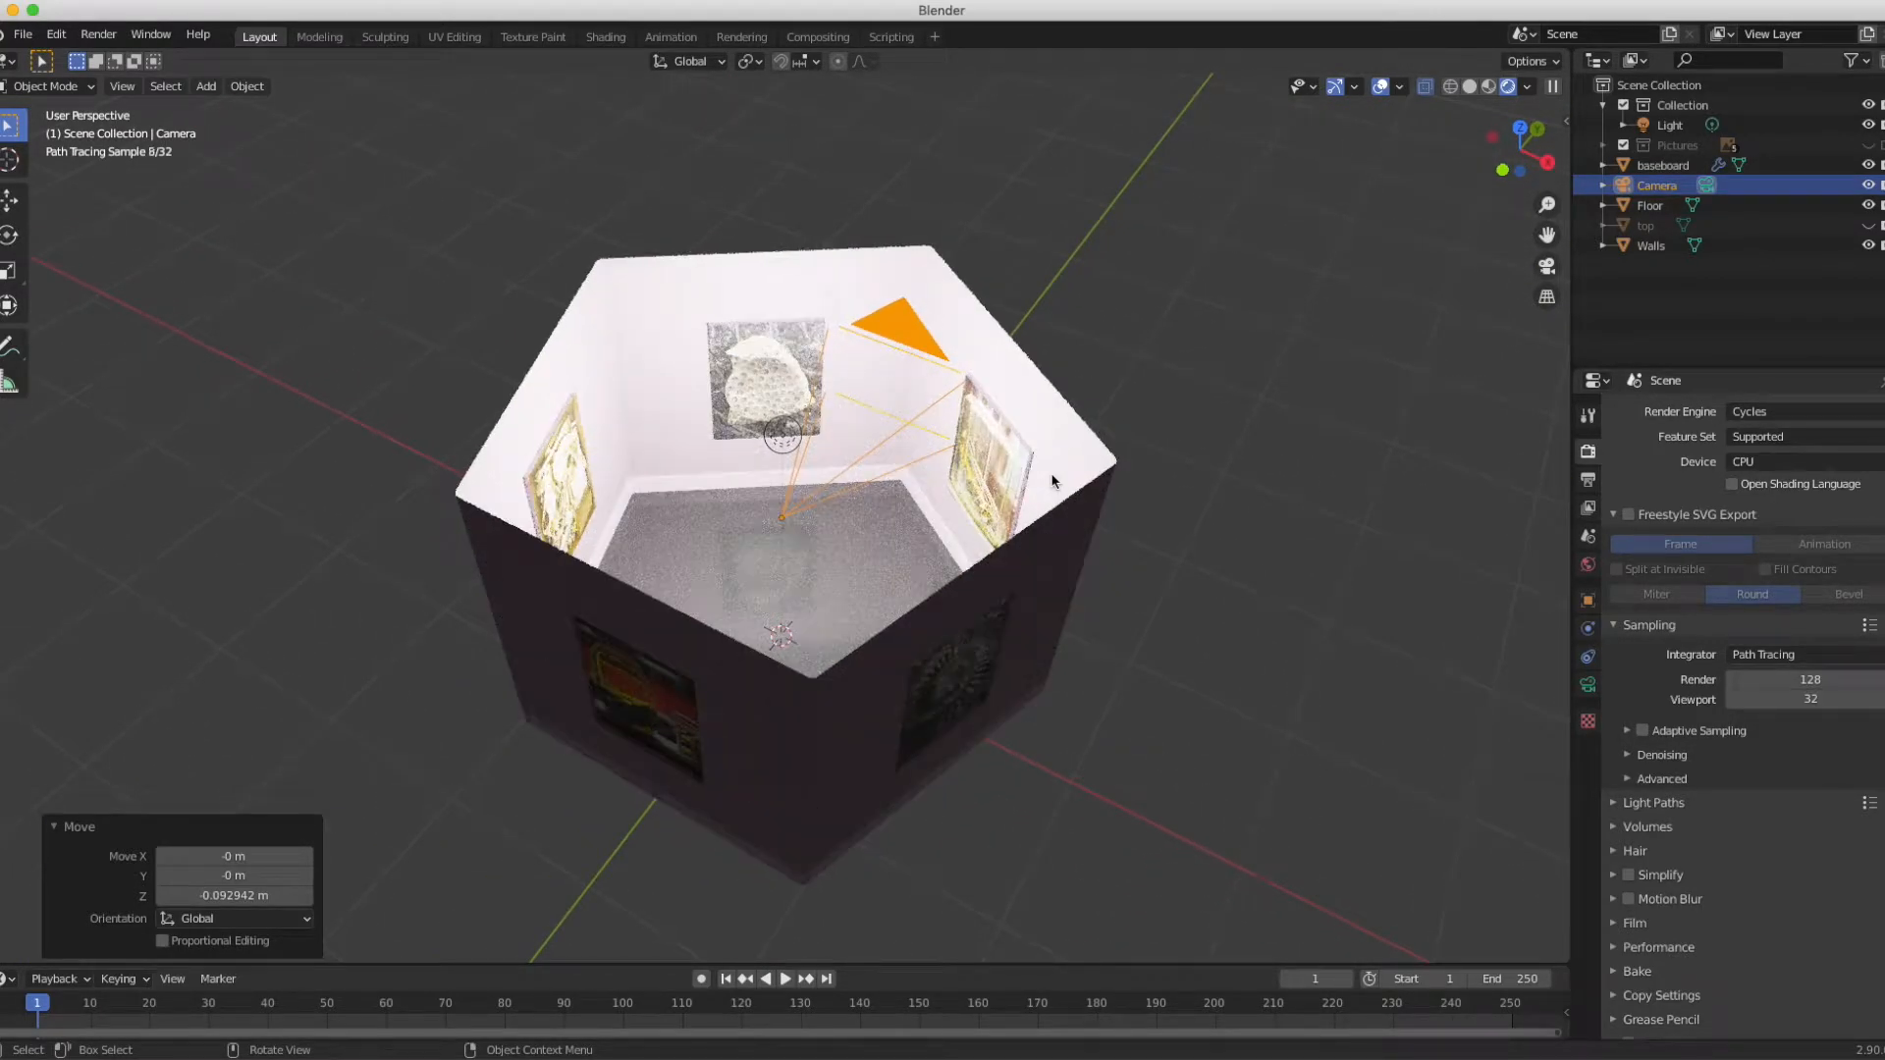
{"action": "scroll", "coordinate": [1106, 504], "scroll_direction": "up", "scroll_amount": 5}
{"action": "scroll", "coordinate": [1106, 503], "scroll_direction": "down", "scroll_amount": 3}
{"action": "scroll", "coordinate": [1105, 504], "scroll_direction": "down", "scroll_amount": 4}
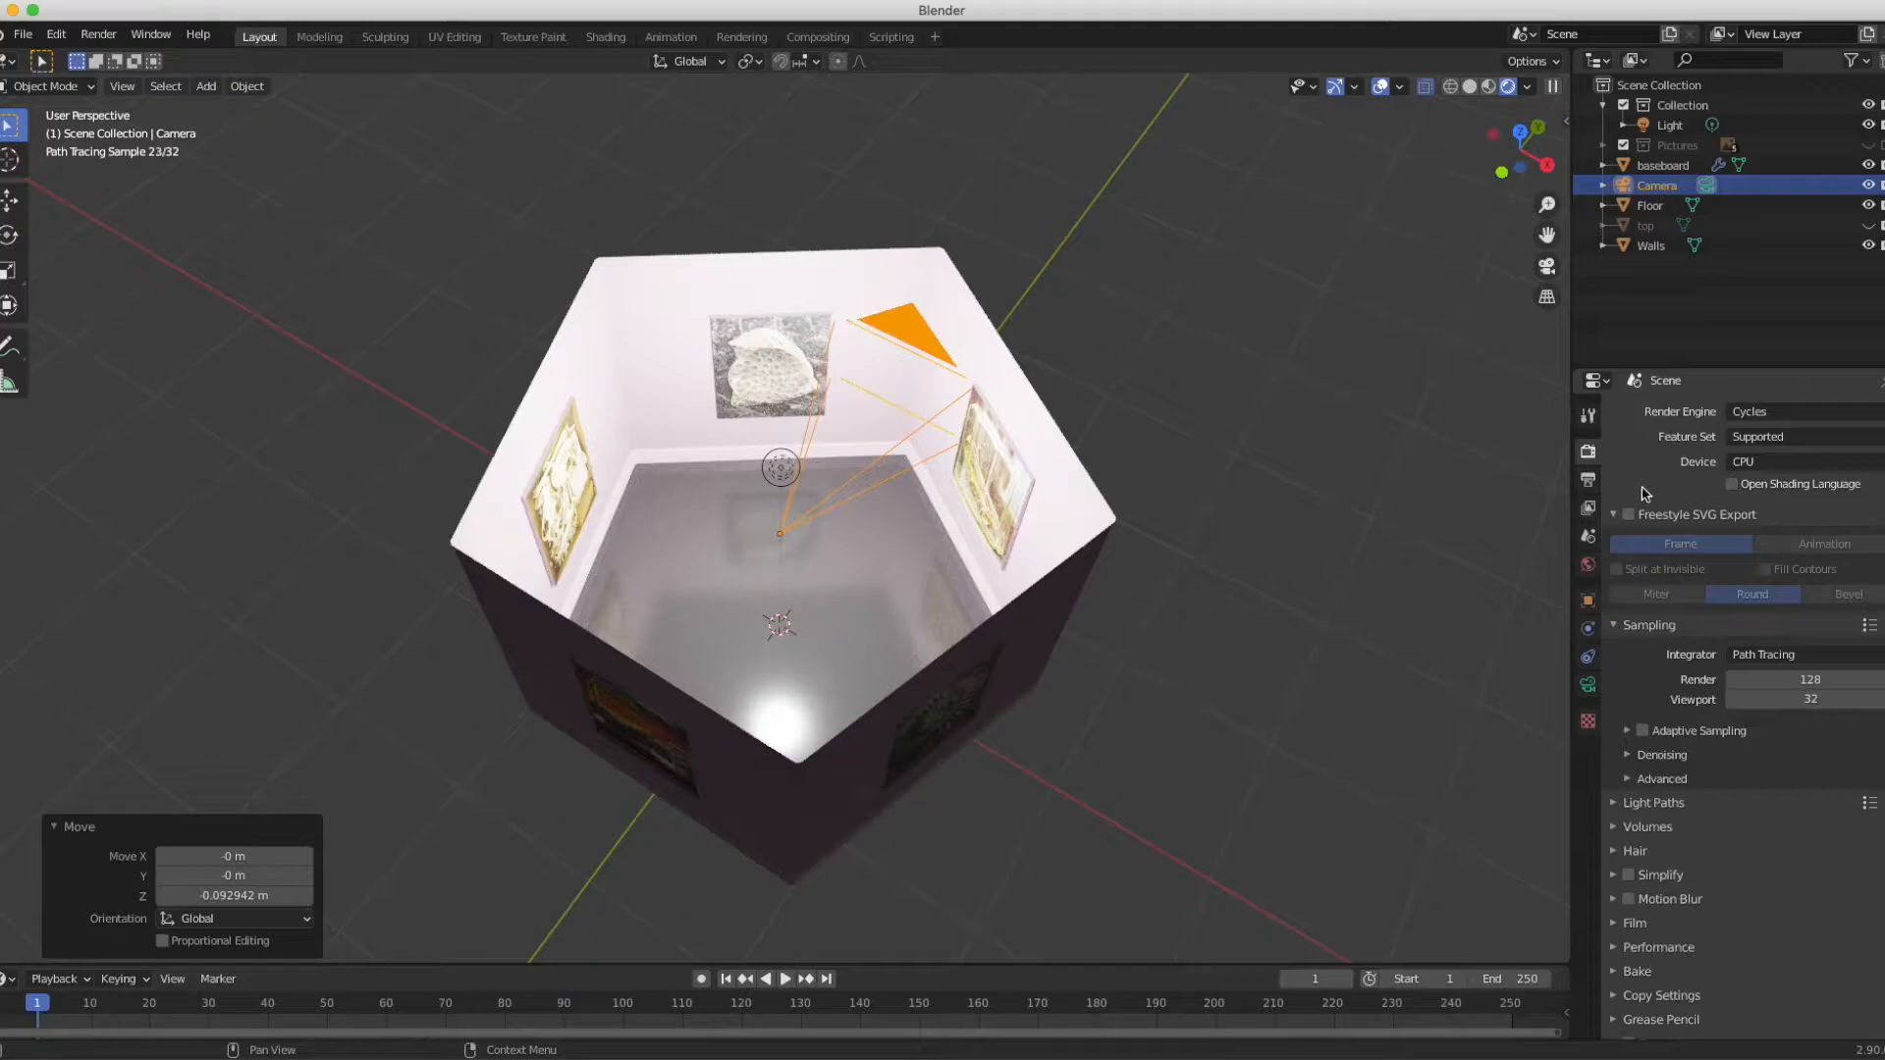
- Set the Cycles viewport samples to 12 and check how the room preview renders
{"action": "left_click", "coordinate": [1813, 700]}
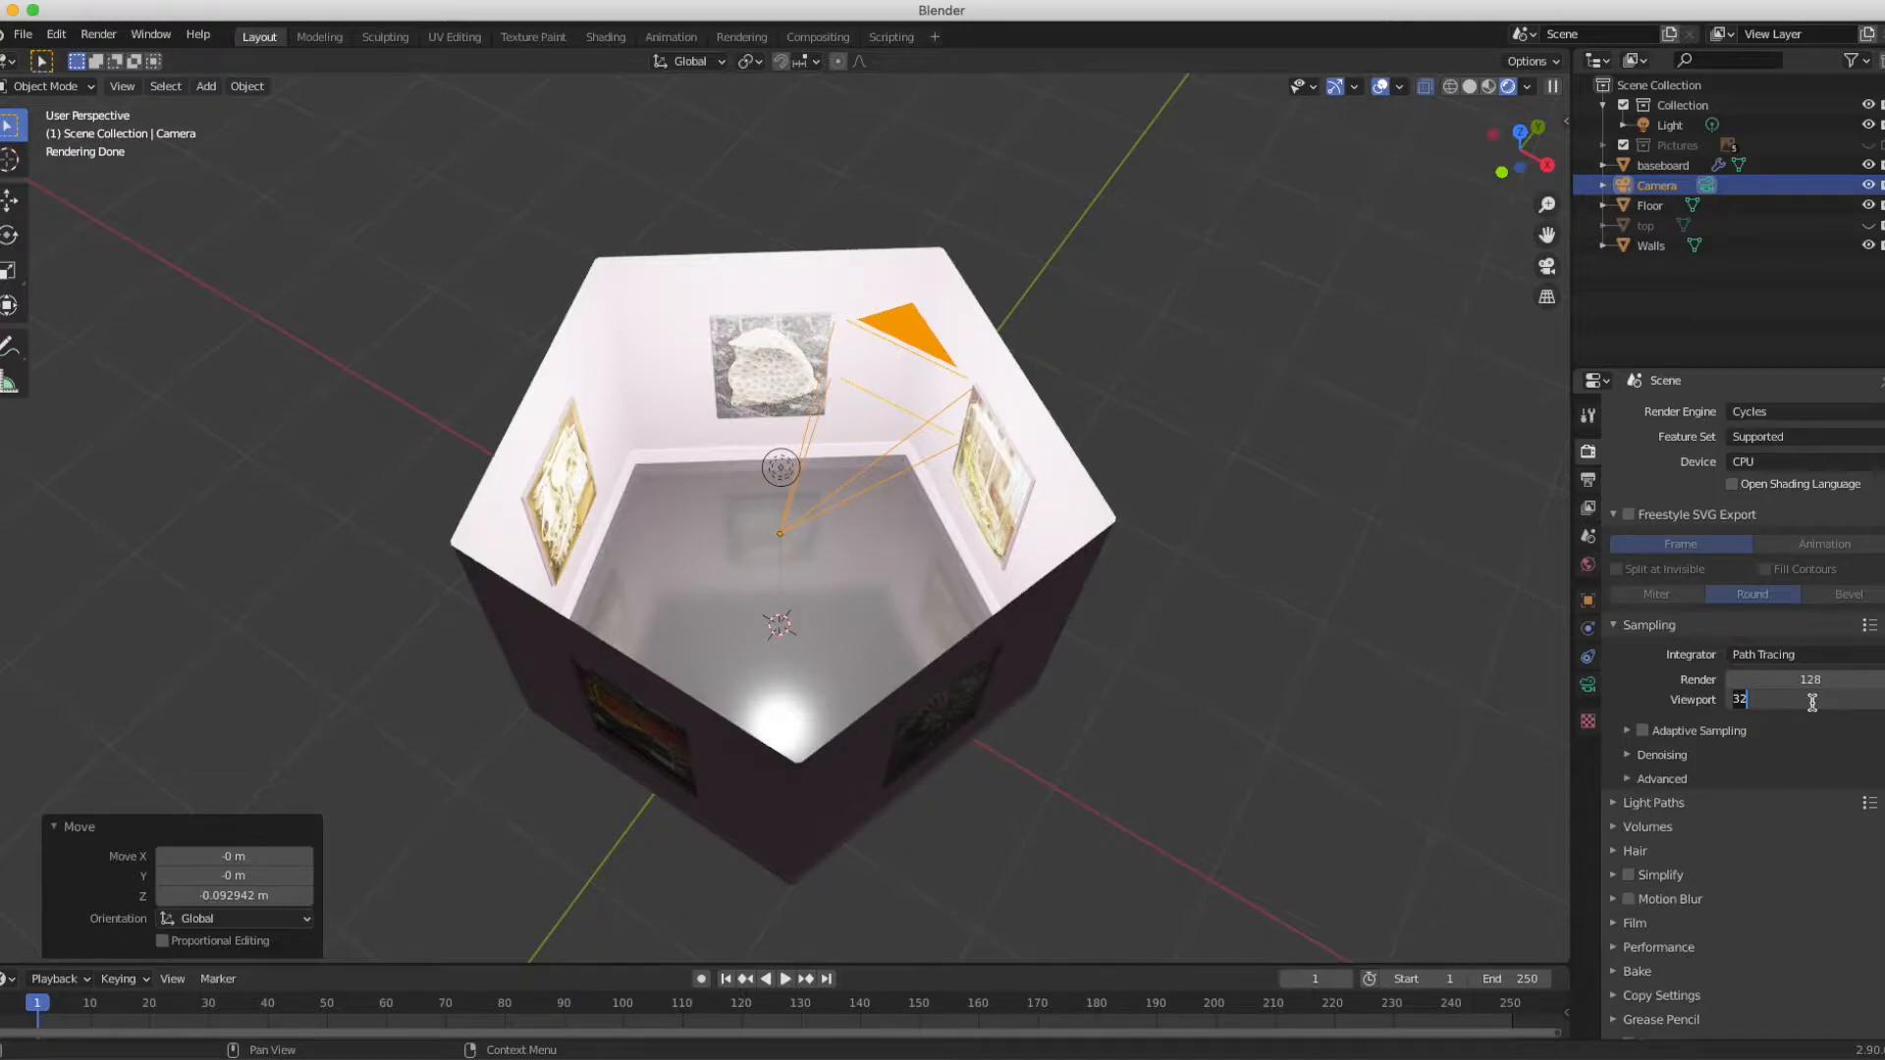
{"action": "key", "text": "Return"}
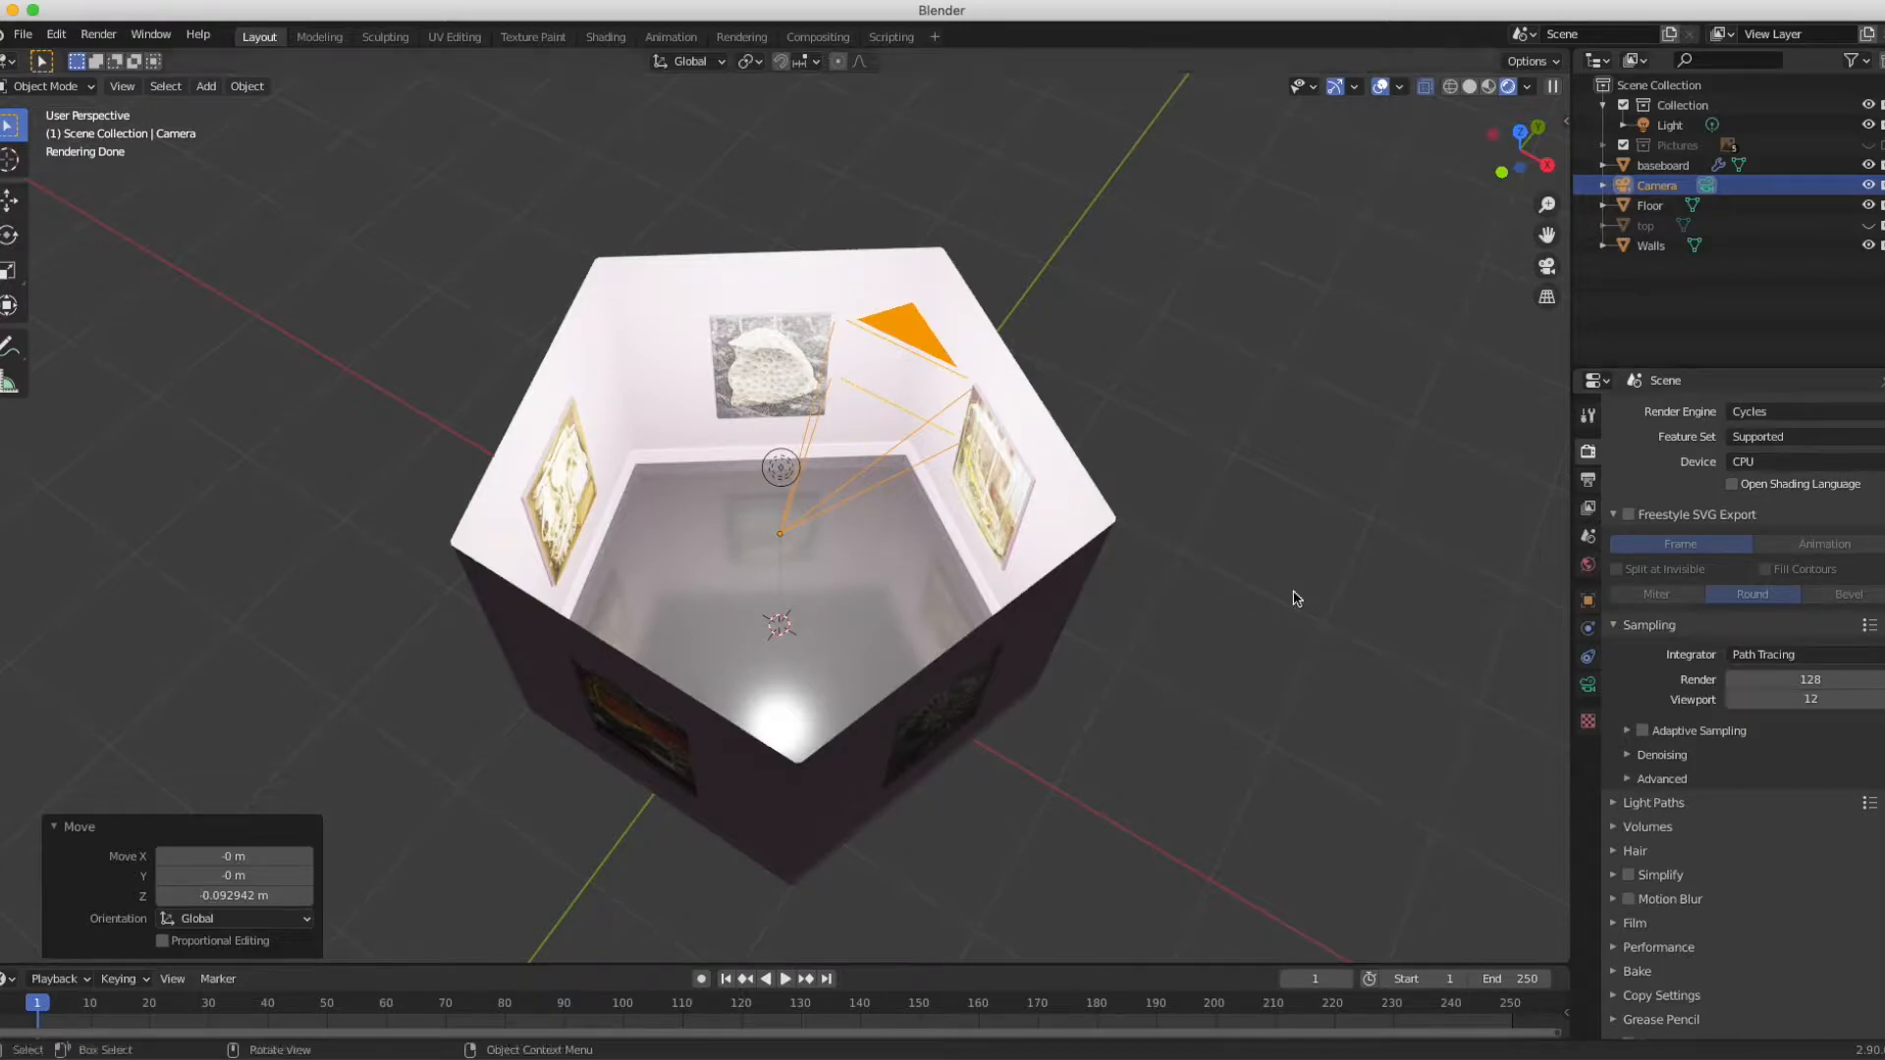
{"action": "scroll", "coordinate": [1295, 597], "scroll_direction": "down", "scroll_amount": 3}
{"action": "scroll", "coordinate": [1297, 598], "scroll_direction": "down", "scroll_amount": 5}
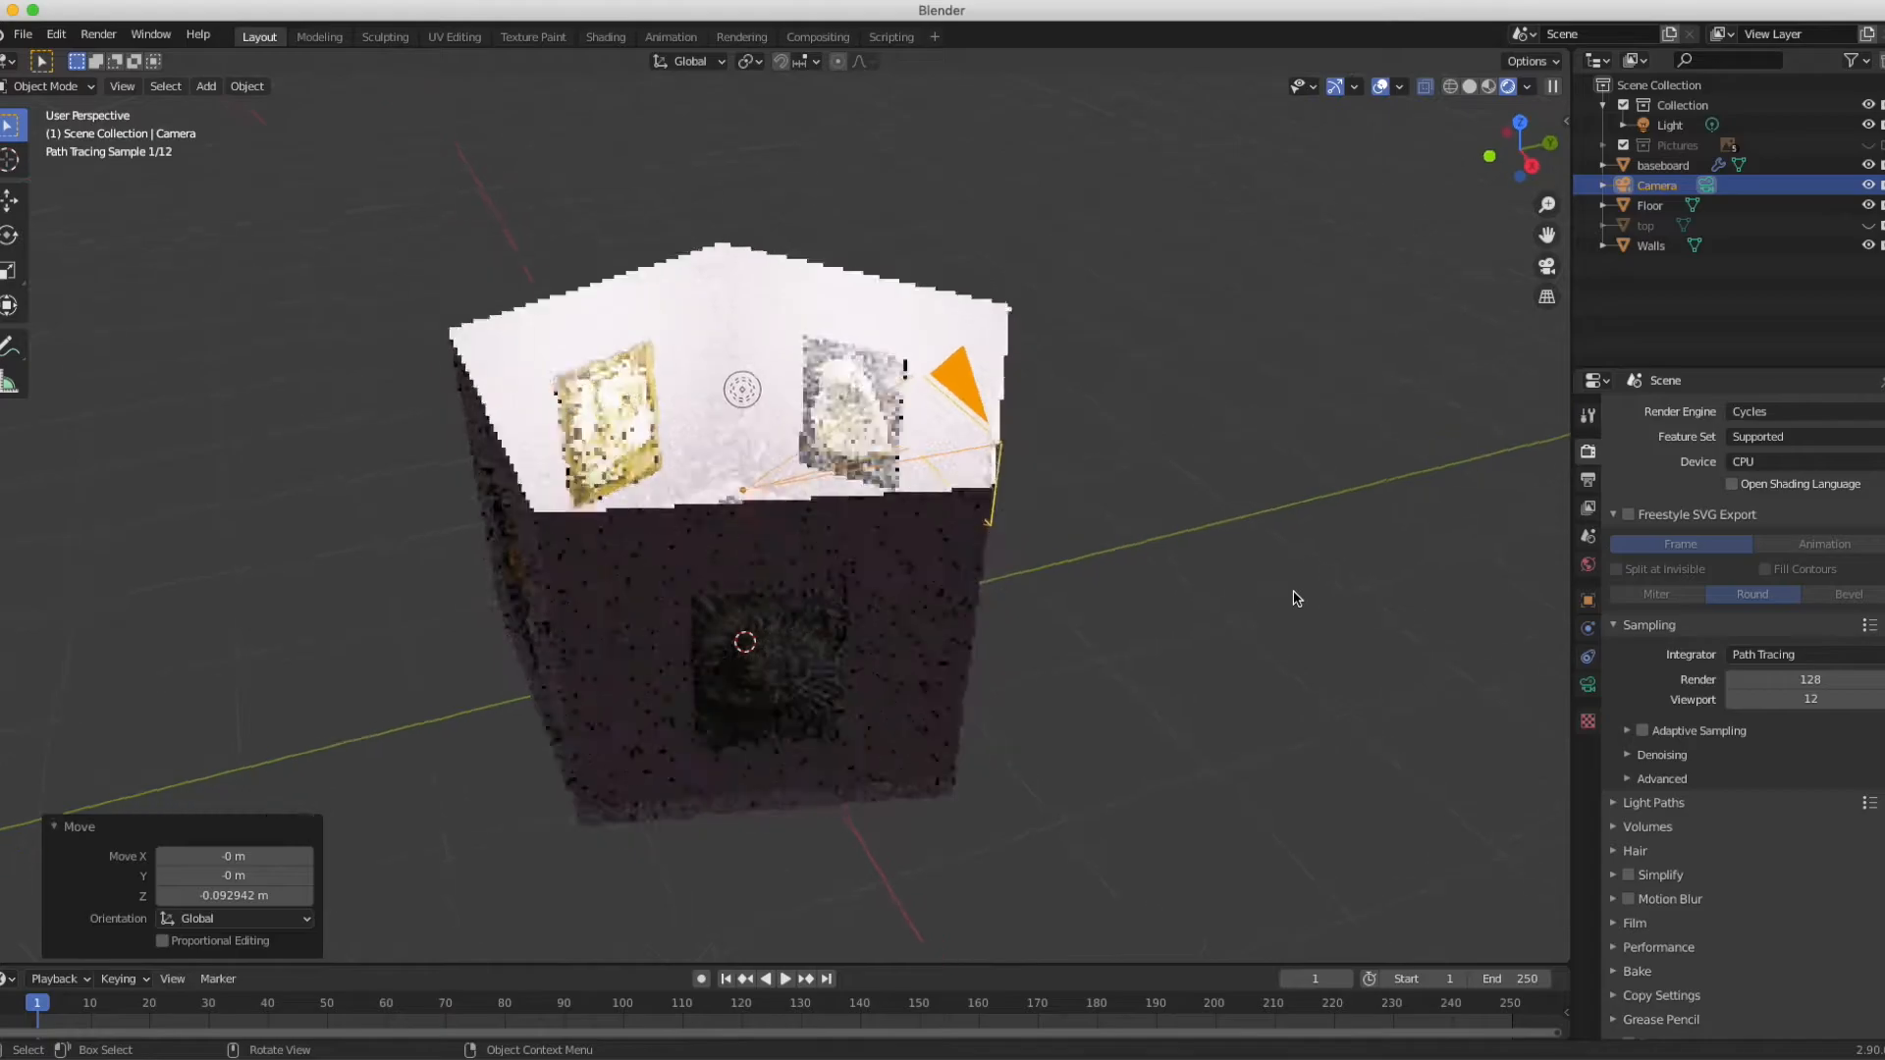
{"action": "scroll", "coordinate": [1297, 598], "scroll_direction": "down", "scroll_amount": 1}
{"action": "scroll", "coordinate": [1296, 598], "scroll_direction": "left", "scroll_amount": 1}
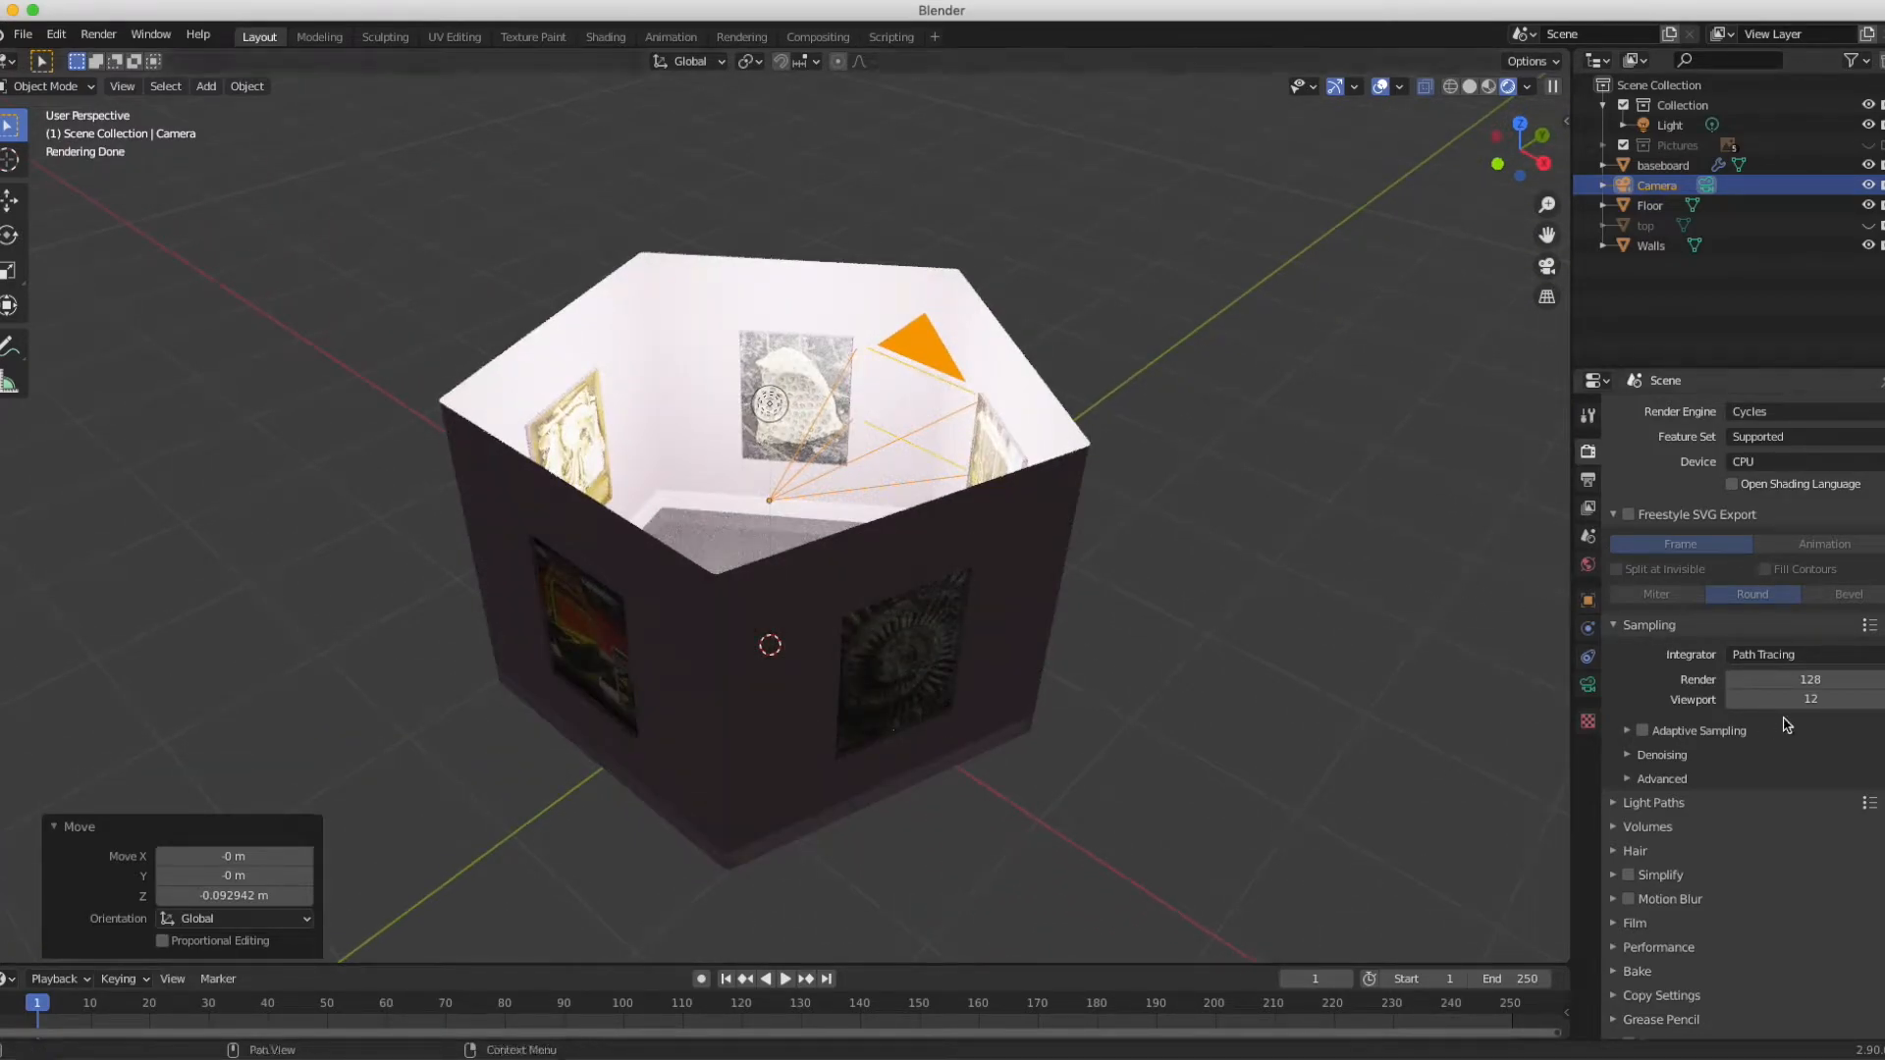
{"action": "scroll", "coordinate": [1254, 630], "scroll_direction": "right", "scroll_amount": 5}
{"action": "scroll", "coordinate": [1254, 629], "scroll_direction": "up", "scroll_amount": 3}
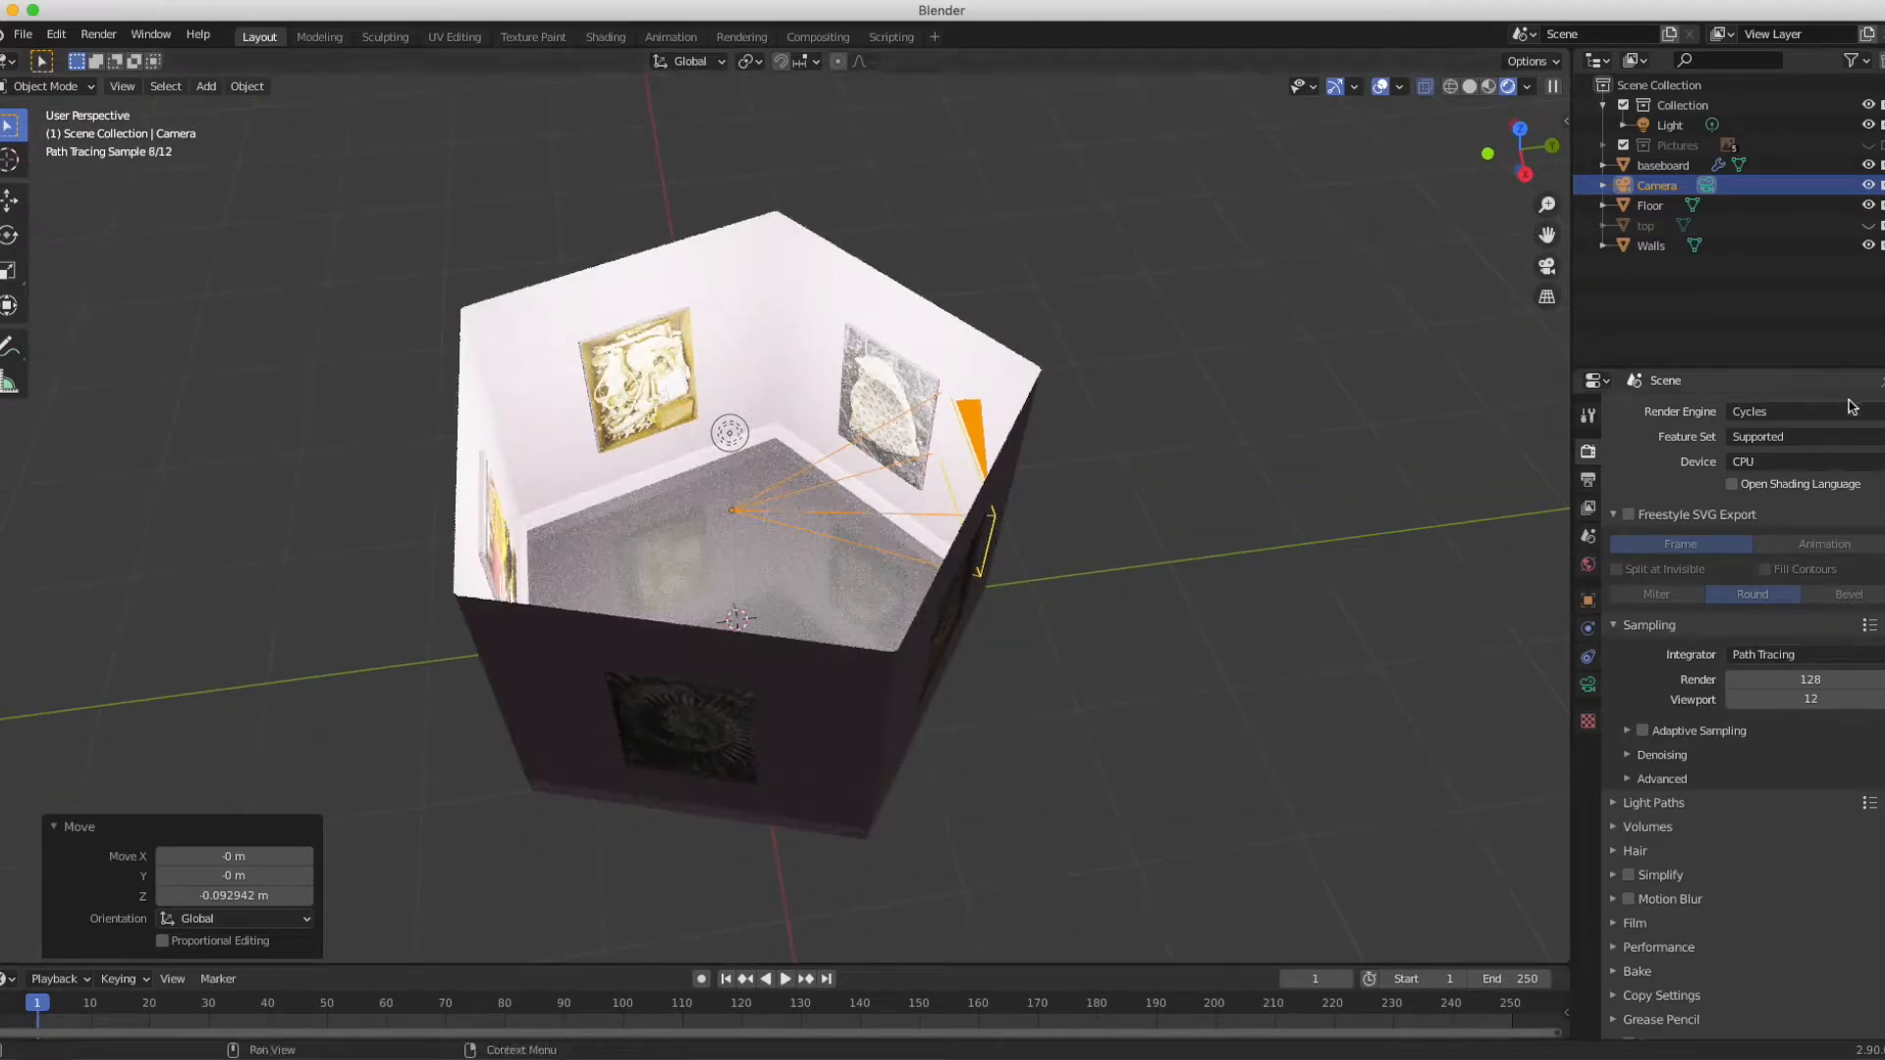
- Set the render engine back to Eevee and review the room from above
{"action": "left_click", "coordinate": [1811, 413]}
{"action": "left_click", "coordinate": [1809, 435]}
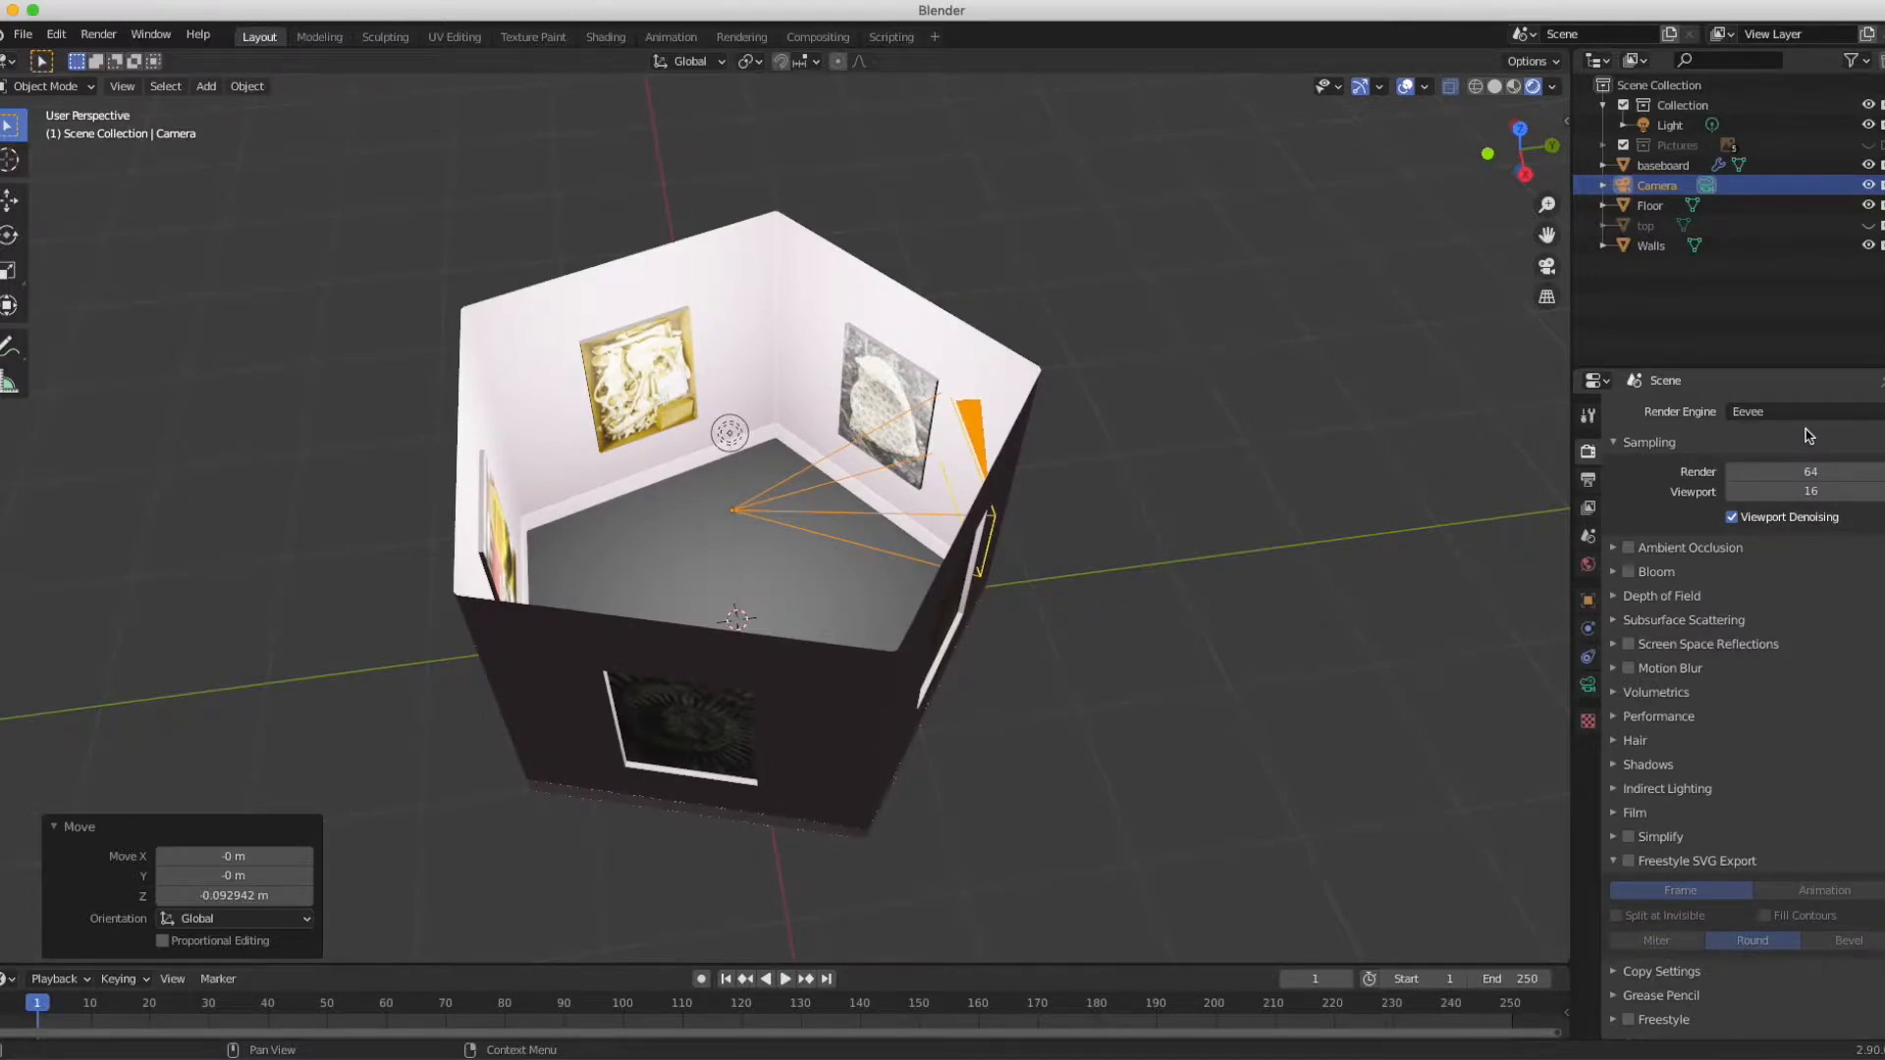
{"action": "scroll", "coordinate": [1506, 540], "scroll_direction": "up", "scroll_amount": 6}
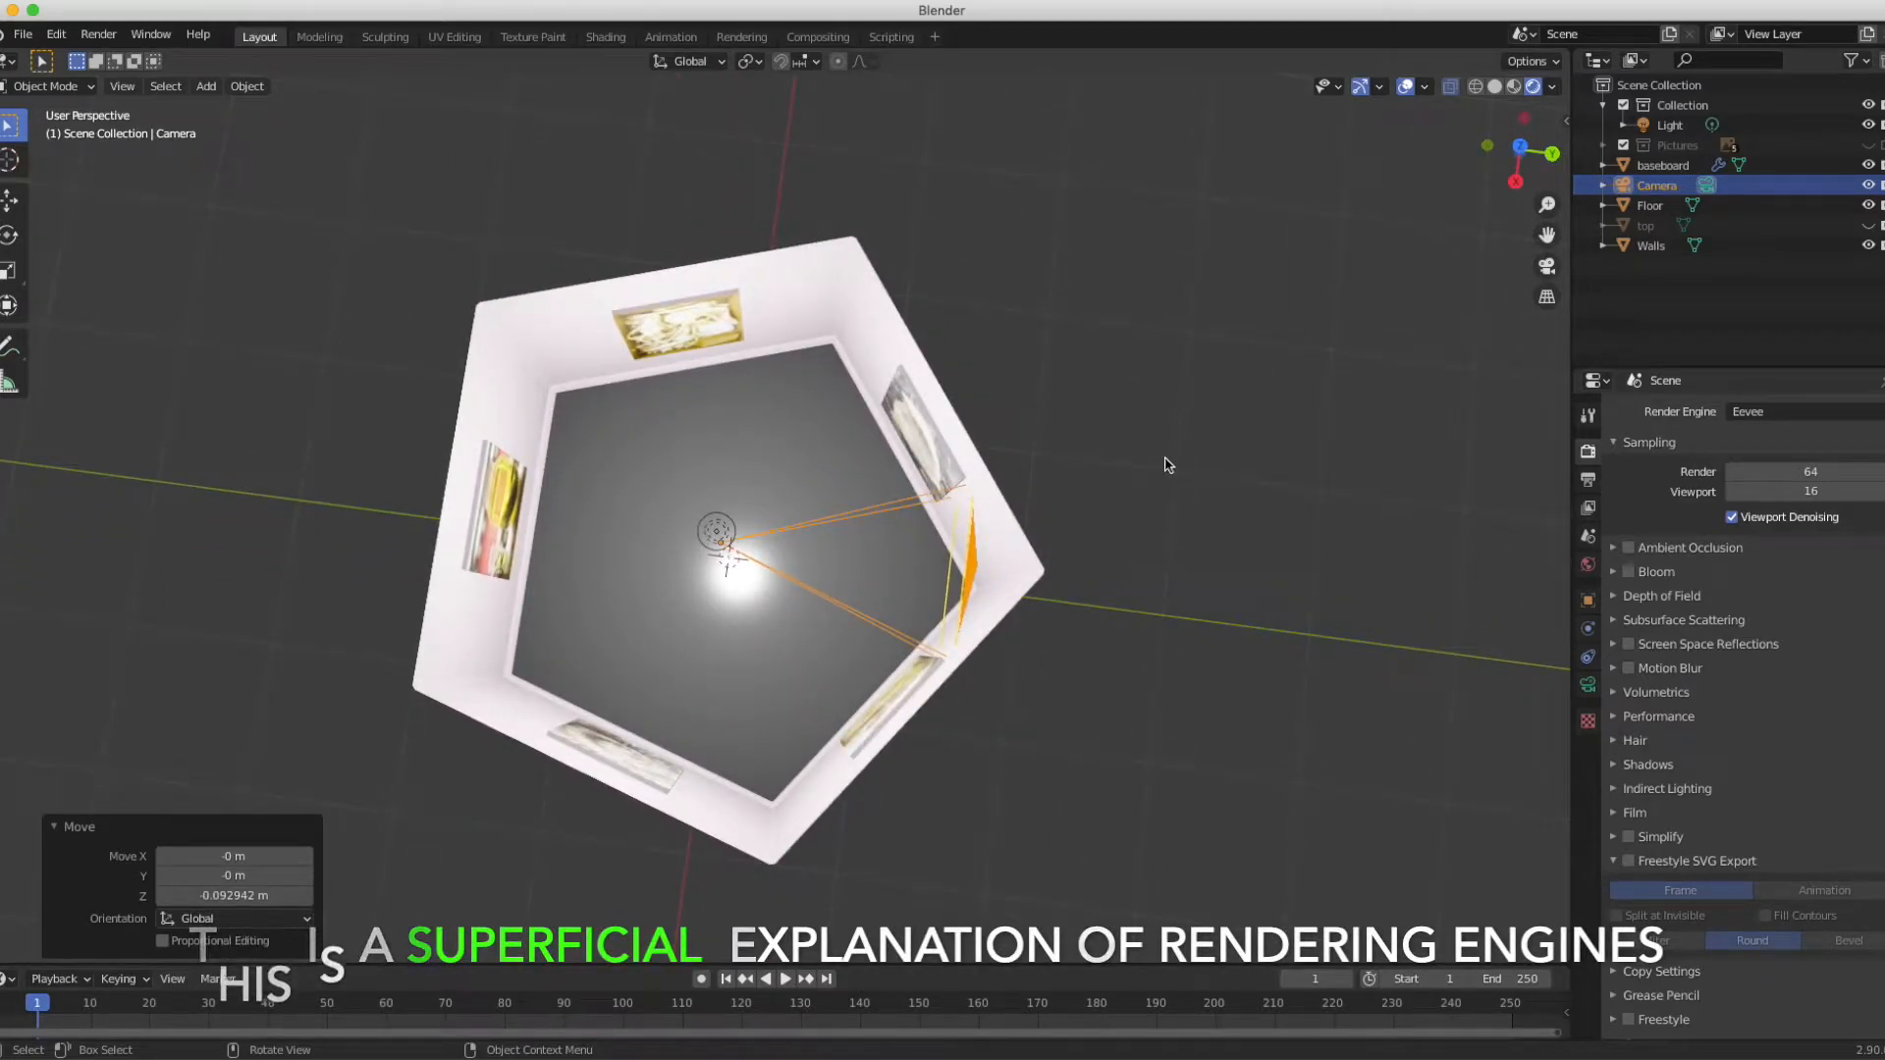
- Set the render engine to Cycles and examine the room's path-traced preview, including the floor reflections
{"action": "scroll", "coordinate": [1166, 464], "scroll_direction": "down", "scroll_amount": 6}
{"action": "scroll", "coordinate": [1165, 465], "scroll_direction": "right", "scroll_amount": 4}
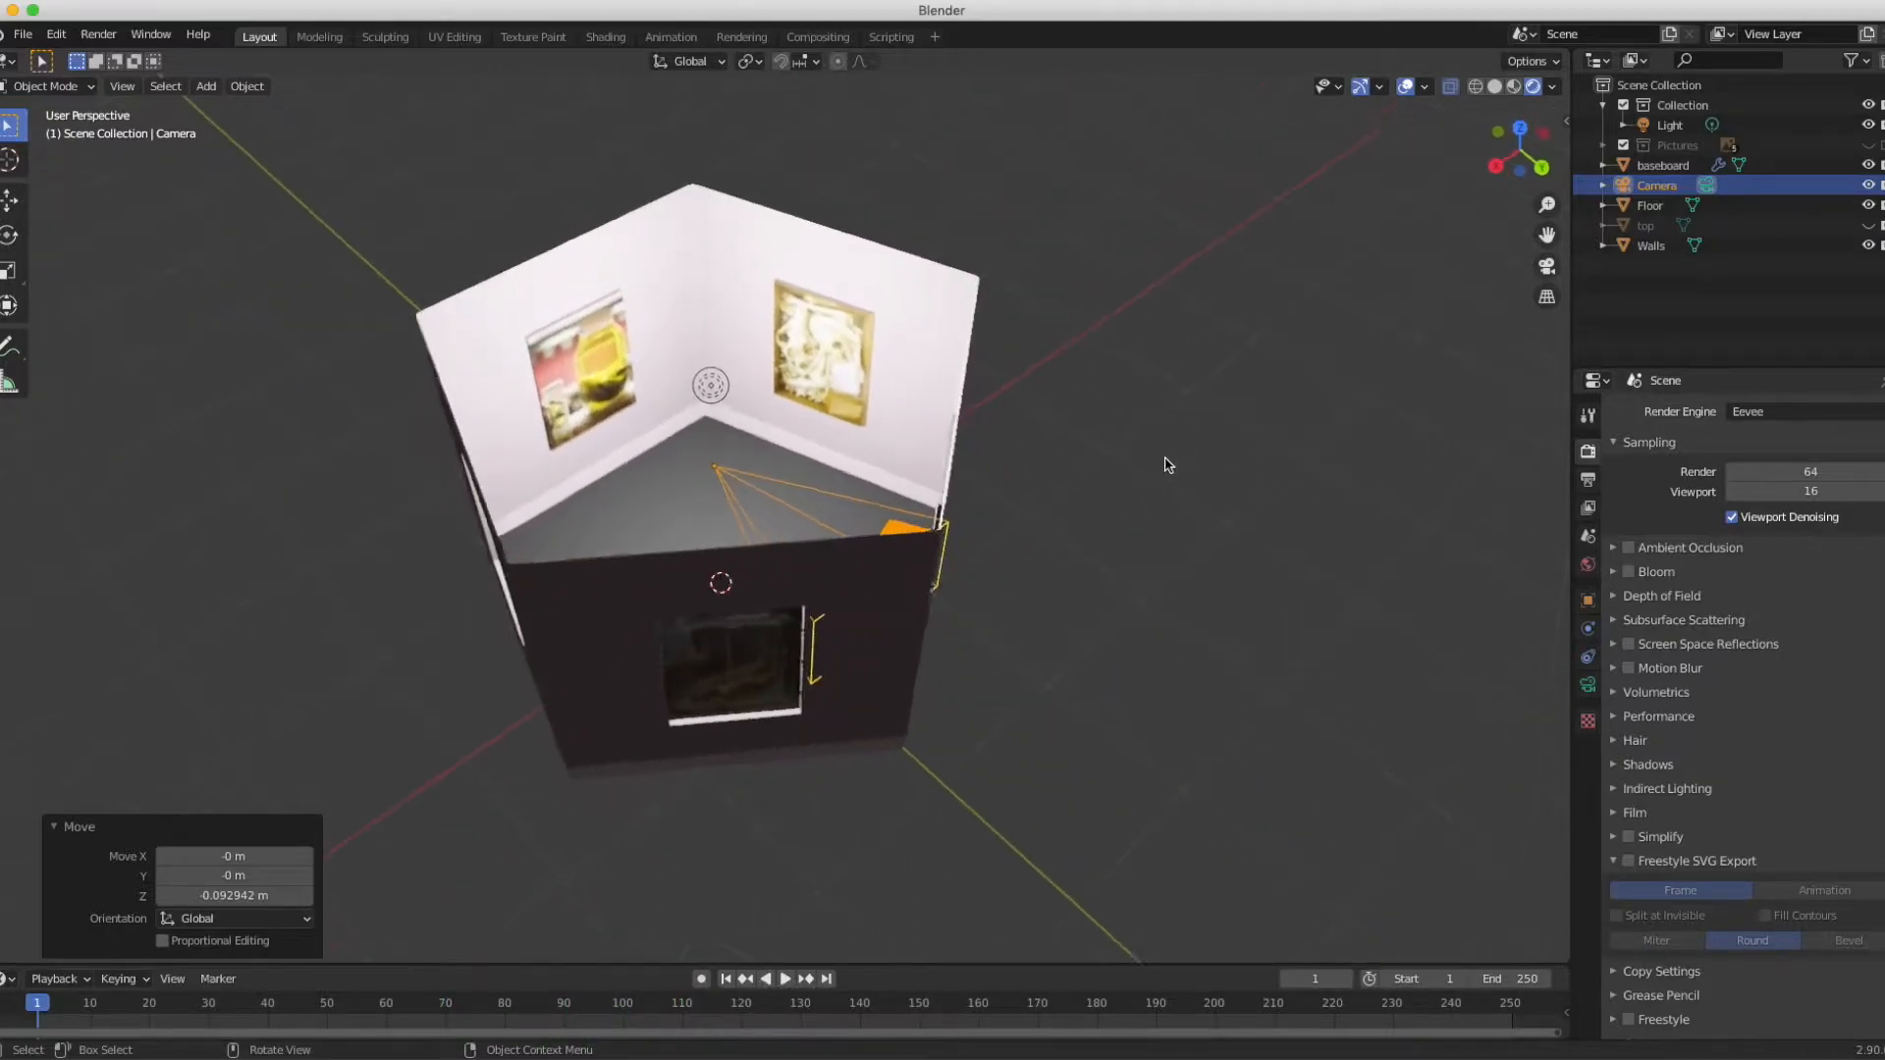
{"action": "scroll", "coordinate": [1166, 464], "scroll_direction": "left", "scroll_amount": 5}
{"action": "left_click", "coordinate": [1809, 414]}
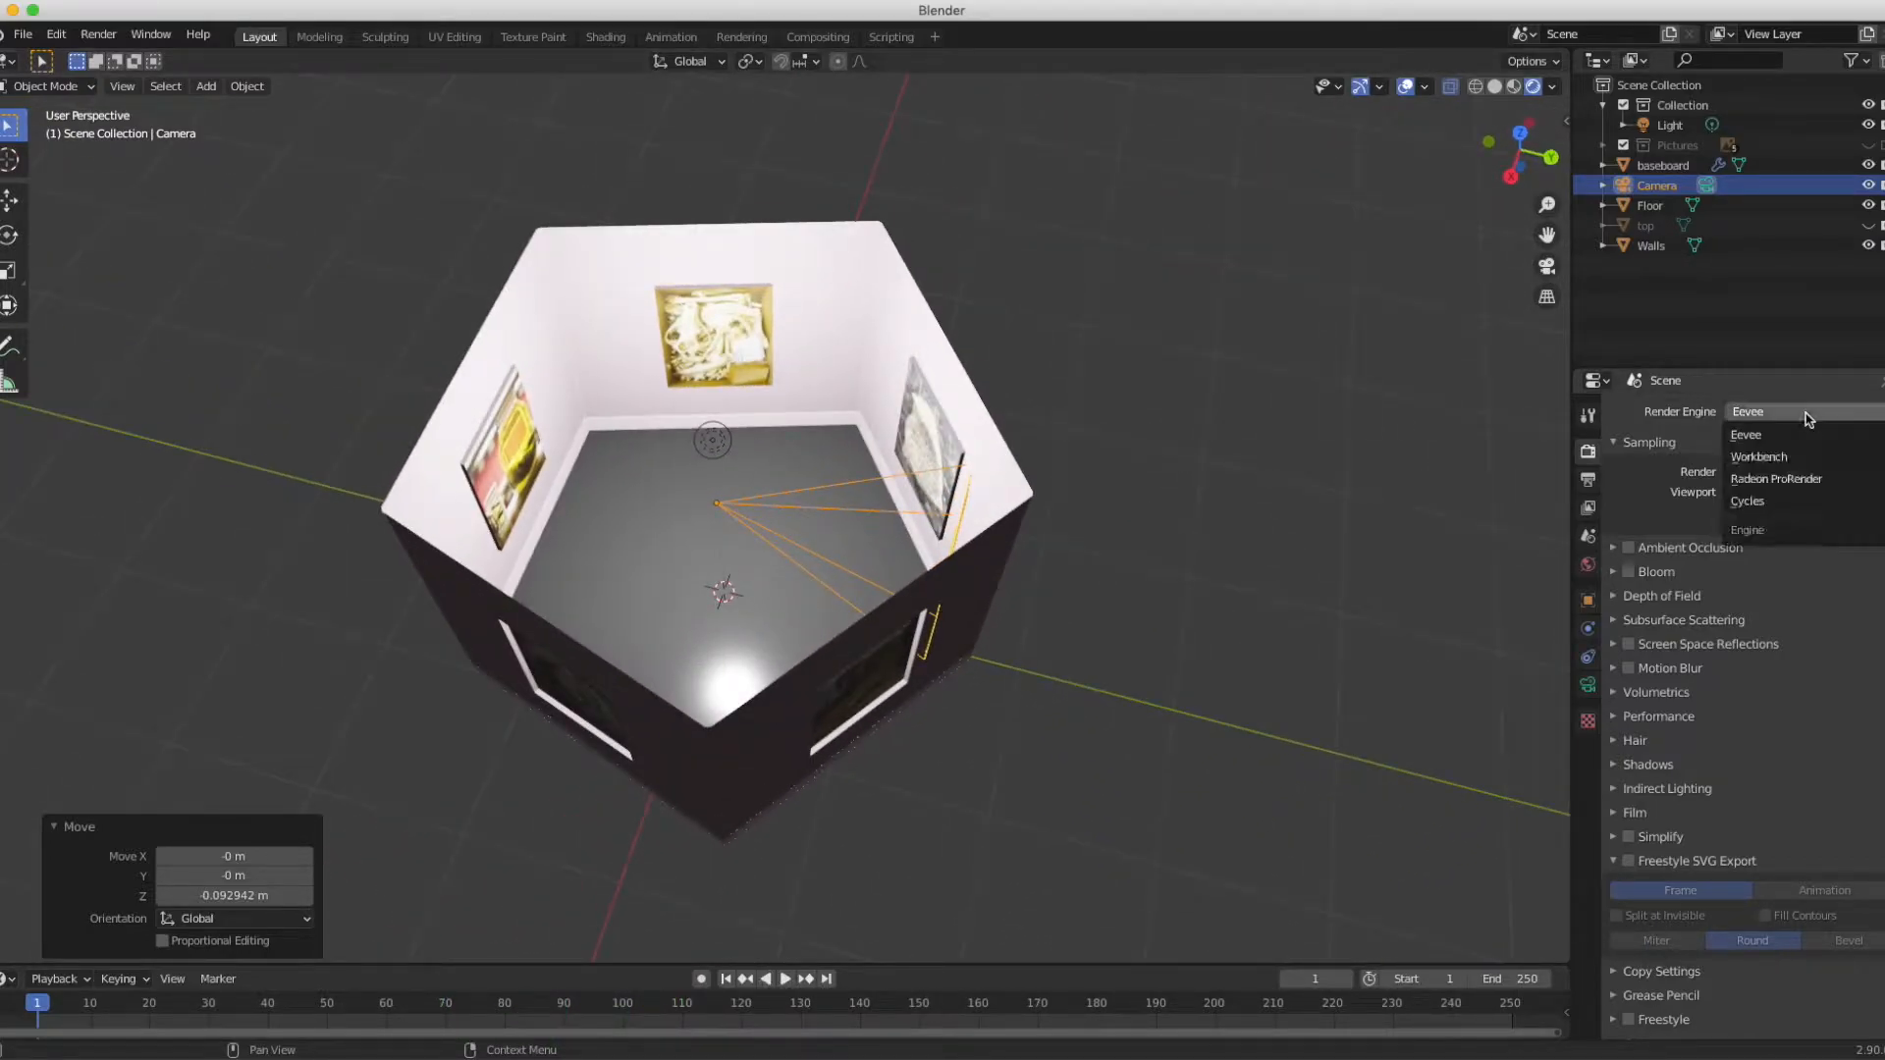
{"action": "left_click", "coordinate": [1796, 501]}
{"action": "scroll", "coordinate": [1326, 577], "scroll_direction": "down", "scroll_amount": 3}
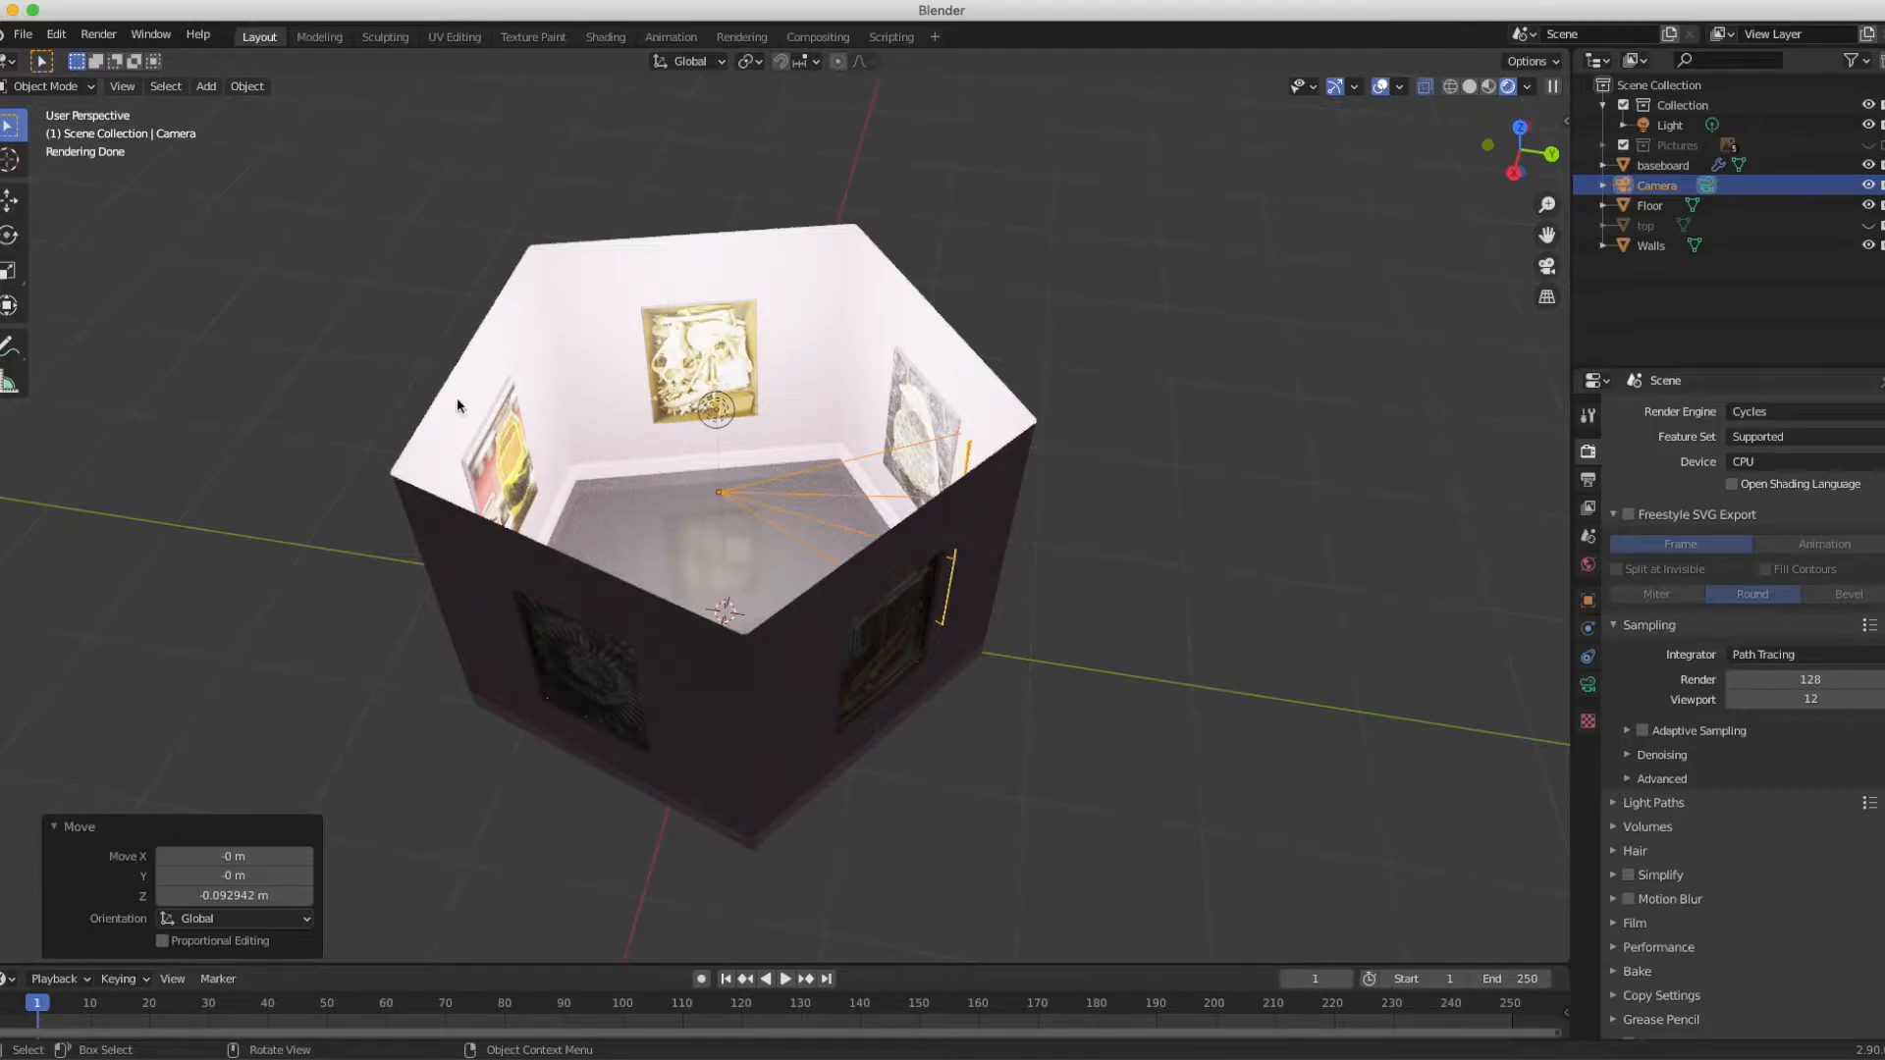
{"action": "scroll", "coordinate": [680, 504], "scroll_direction": "right", "scroll_amount": 5}
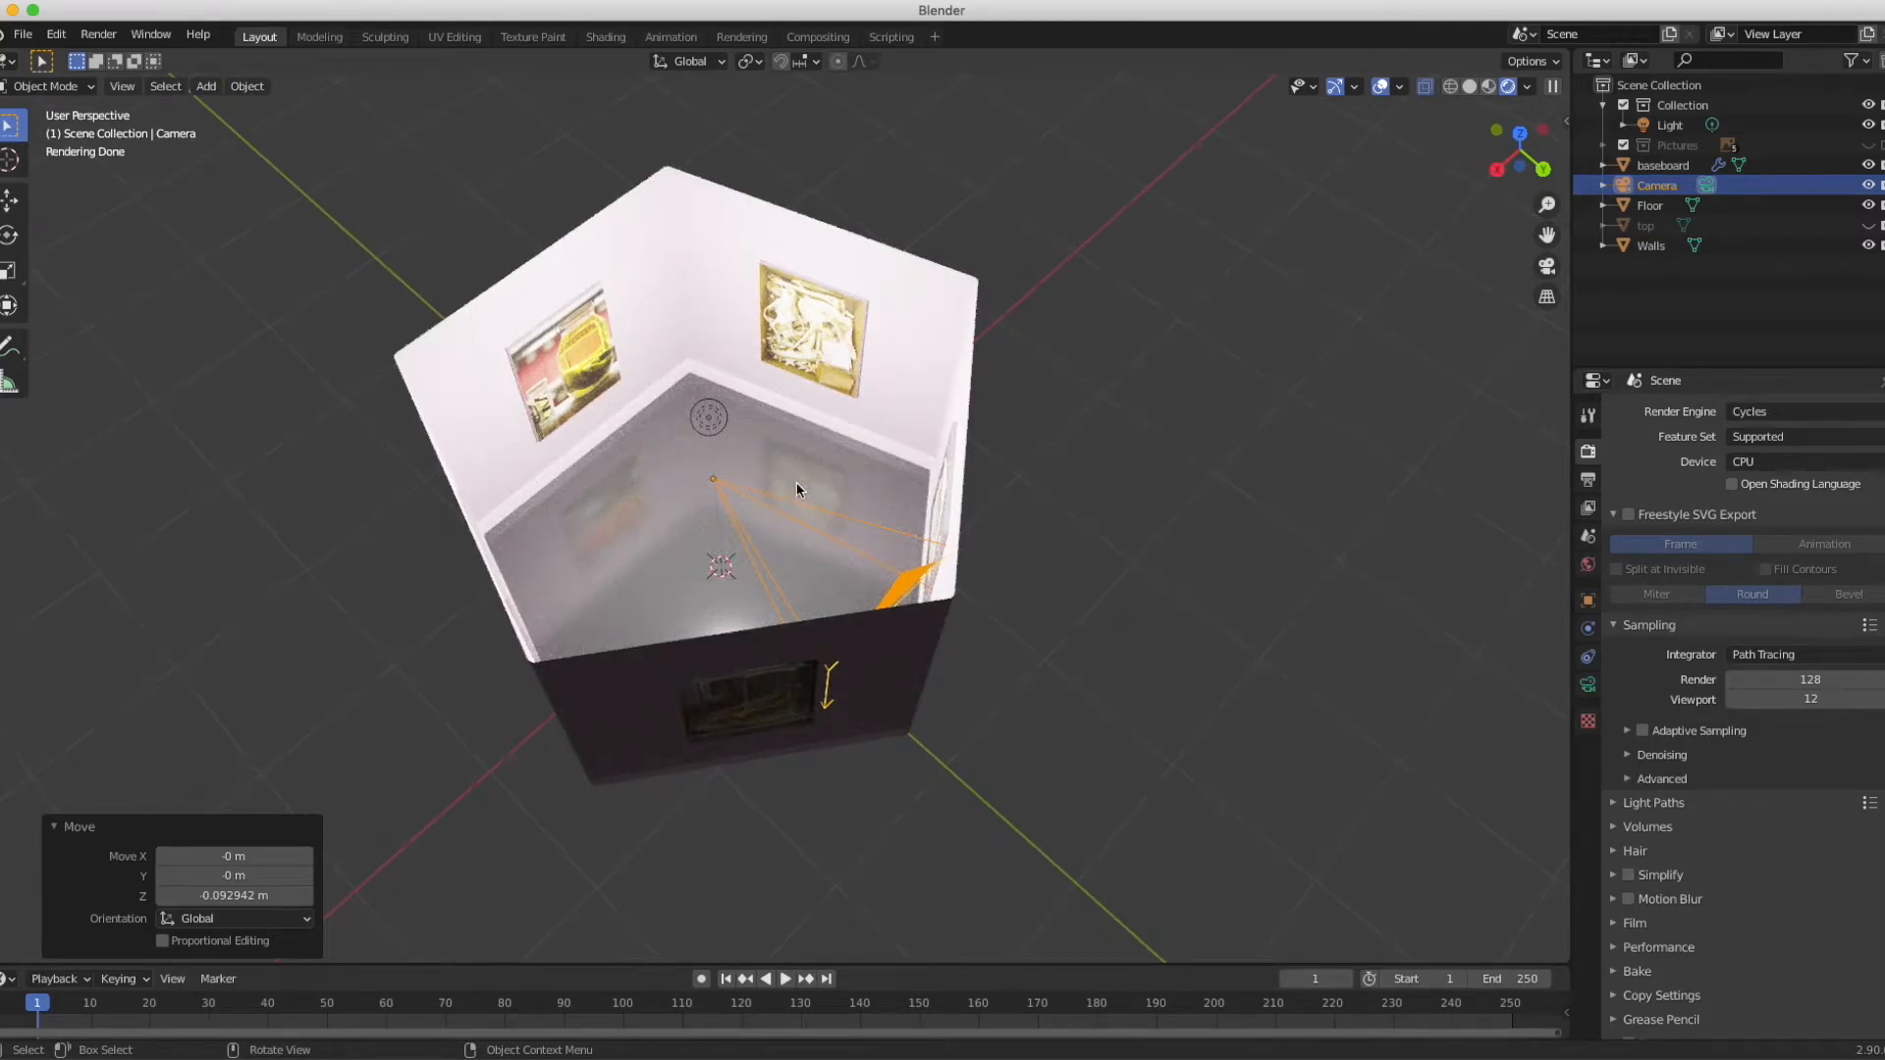
- Show the room's top object and hide it again
{"action": "left_click", "coordinate": [1870, 225]}
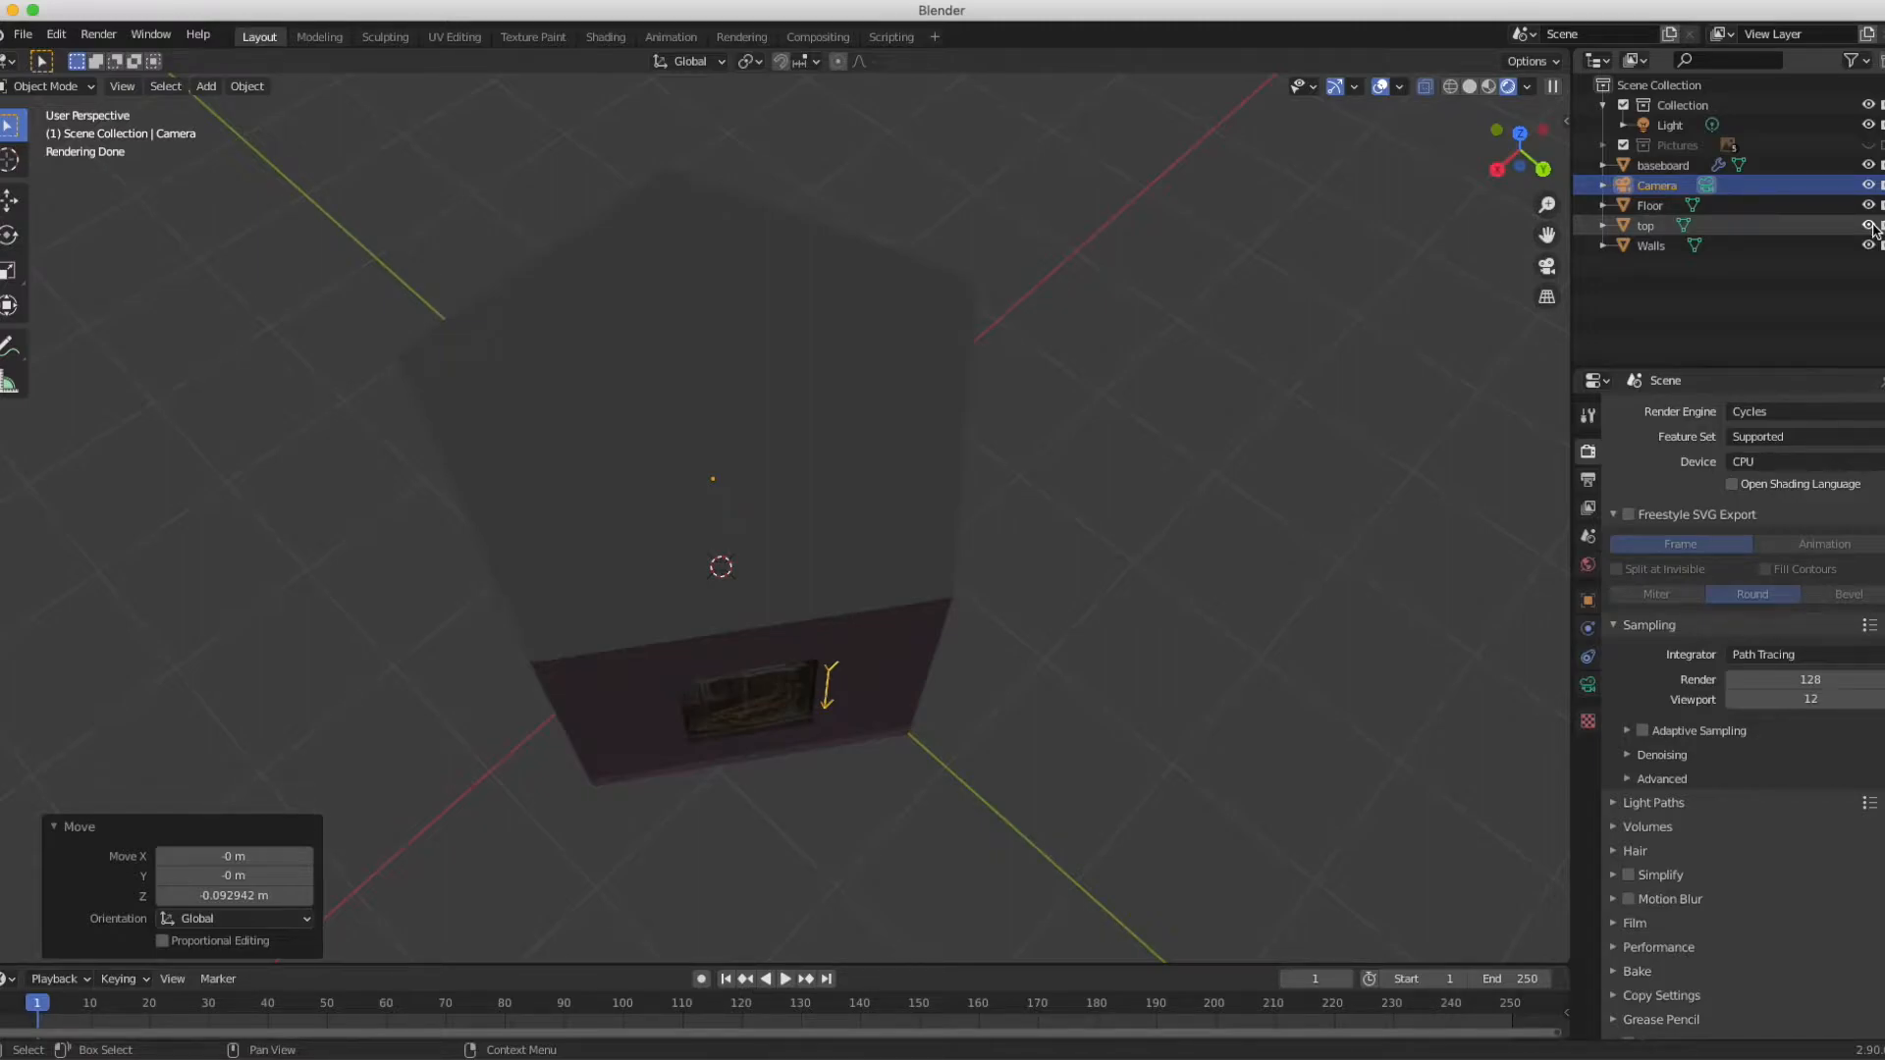
{"action": "left_click", "coordinate": [1870, 226]}
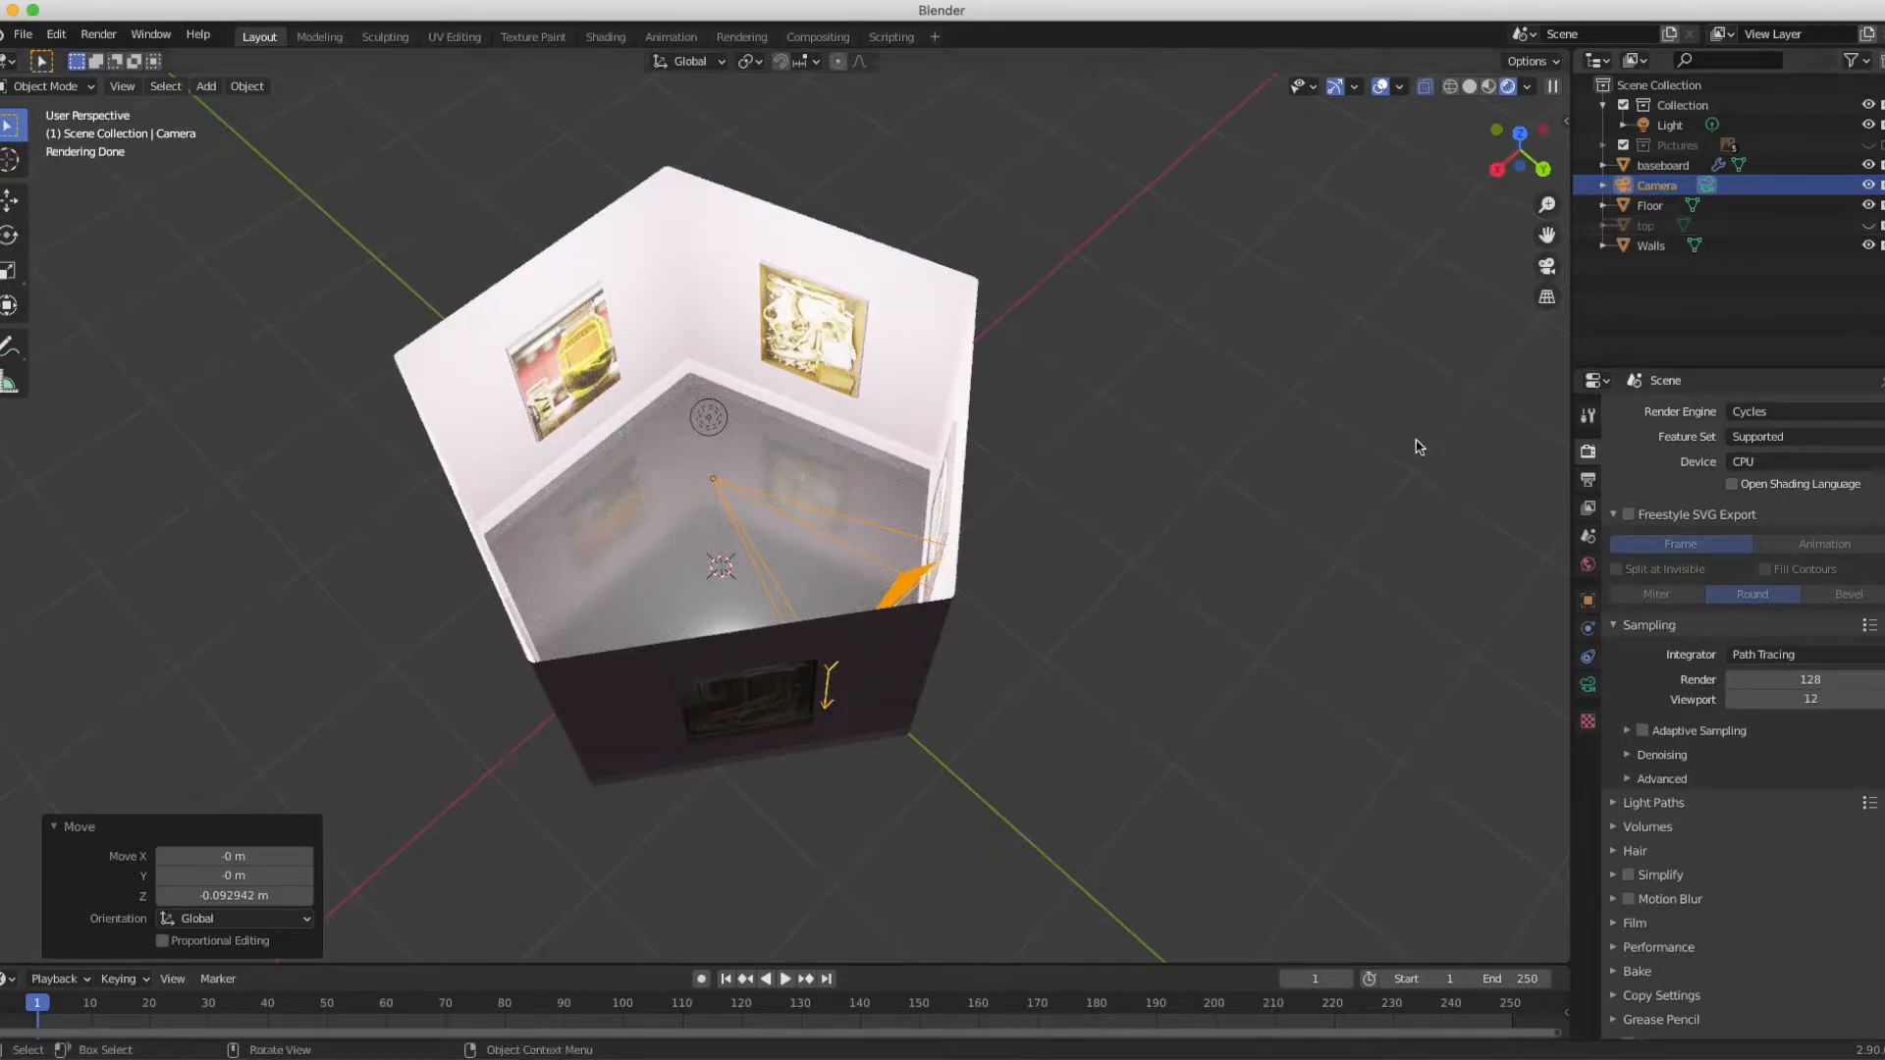
{"action": "scroll", "coordinate": [1165, 430], "scroll_direction": "left", "scroll_amount": 5}
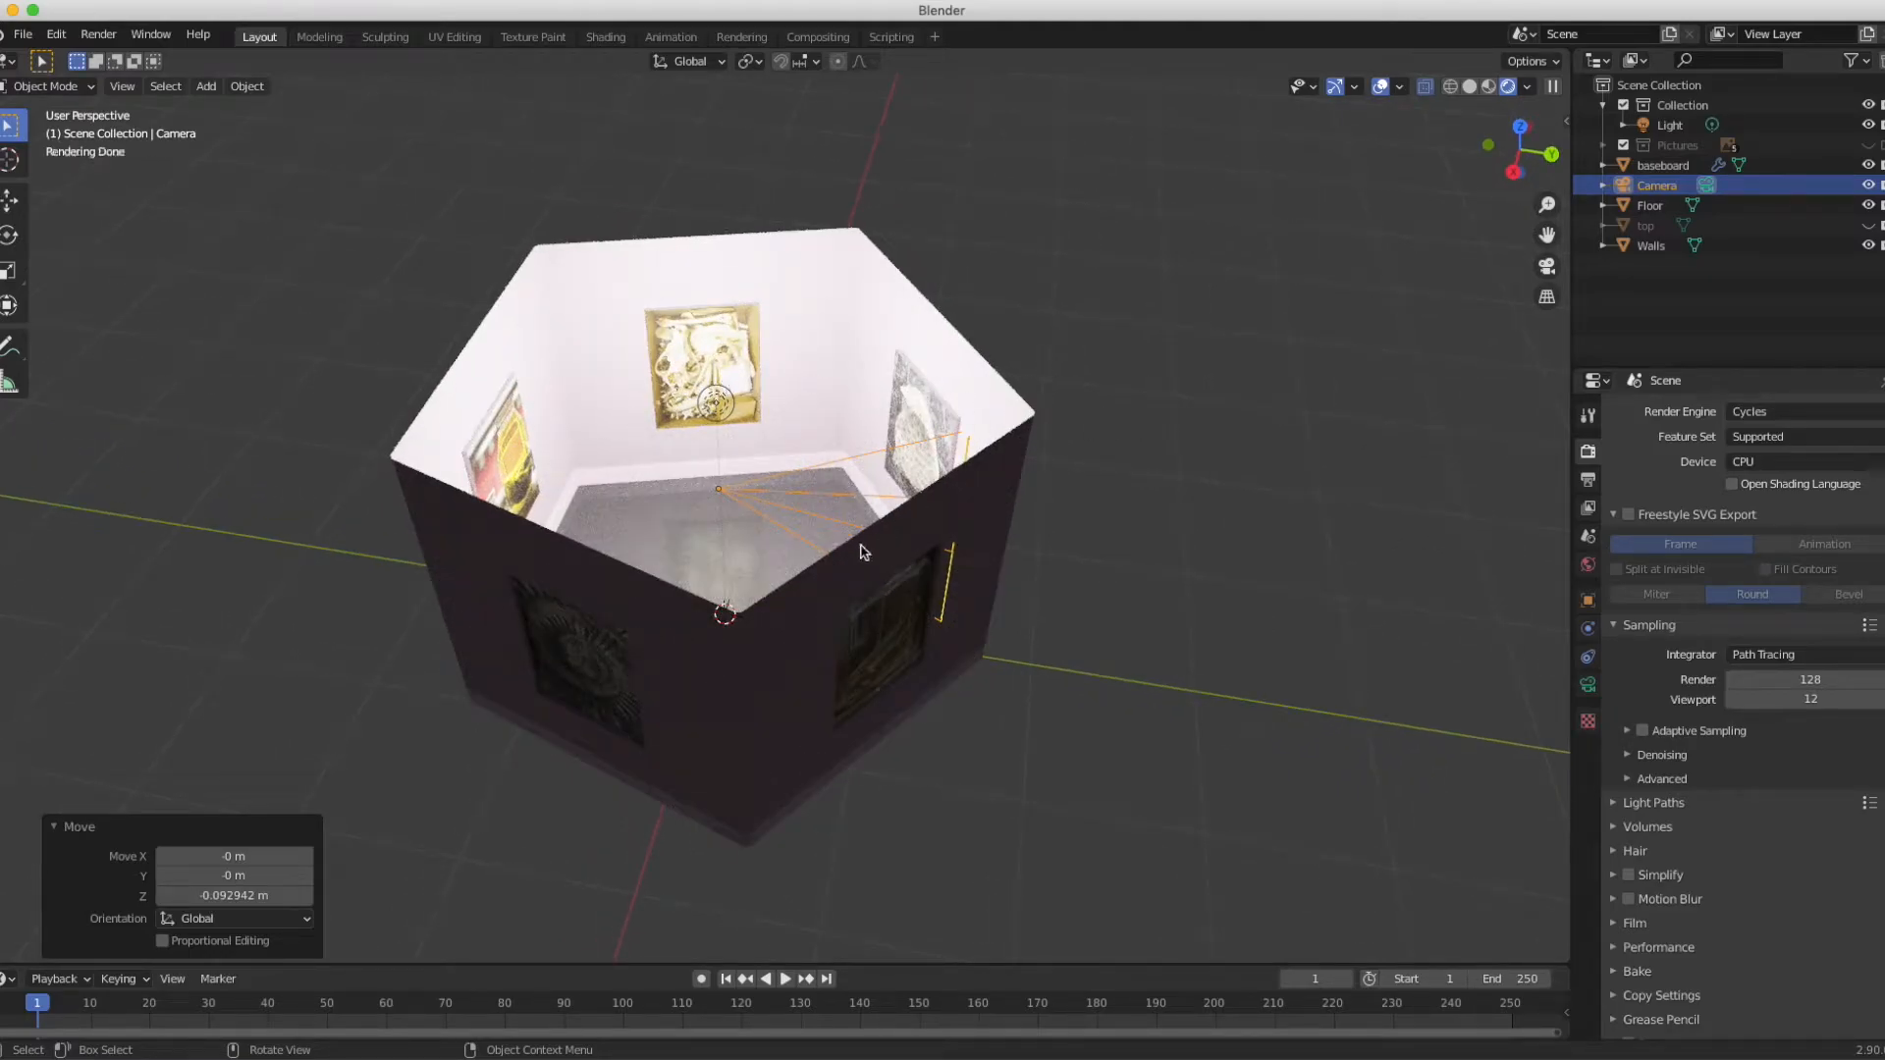
- Set the point light's power to 200 W and check the room's brightness from several angles
{"action": "left_click", "coordinate": [715, 404]}
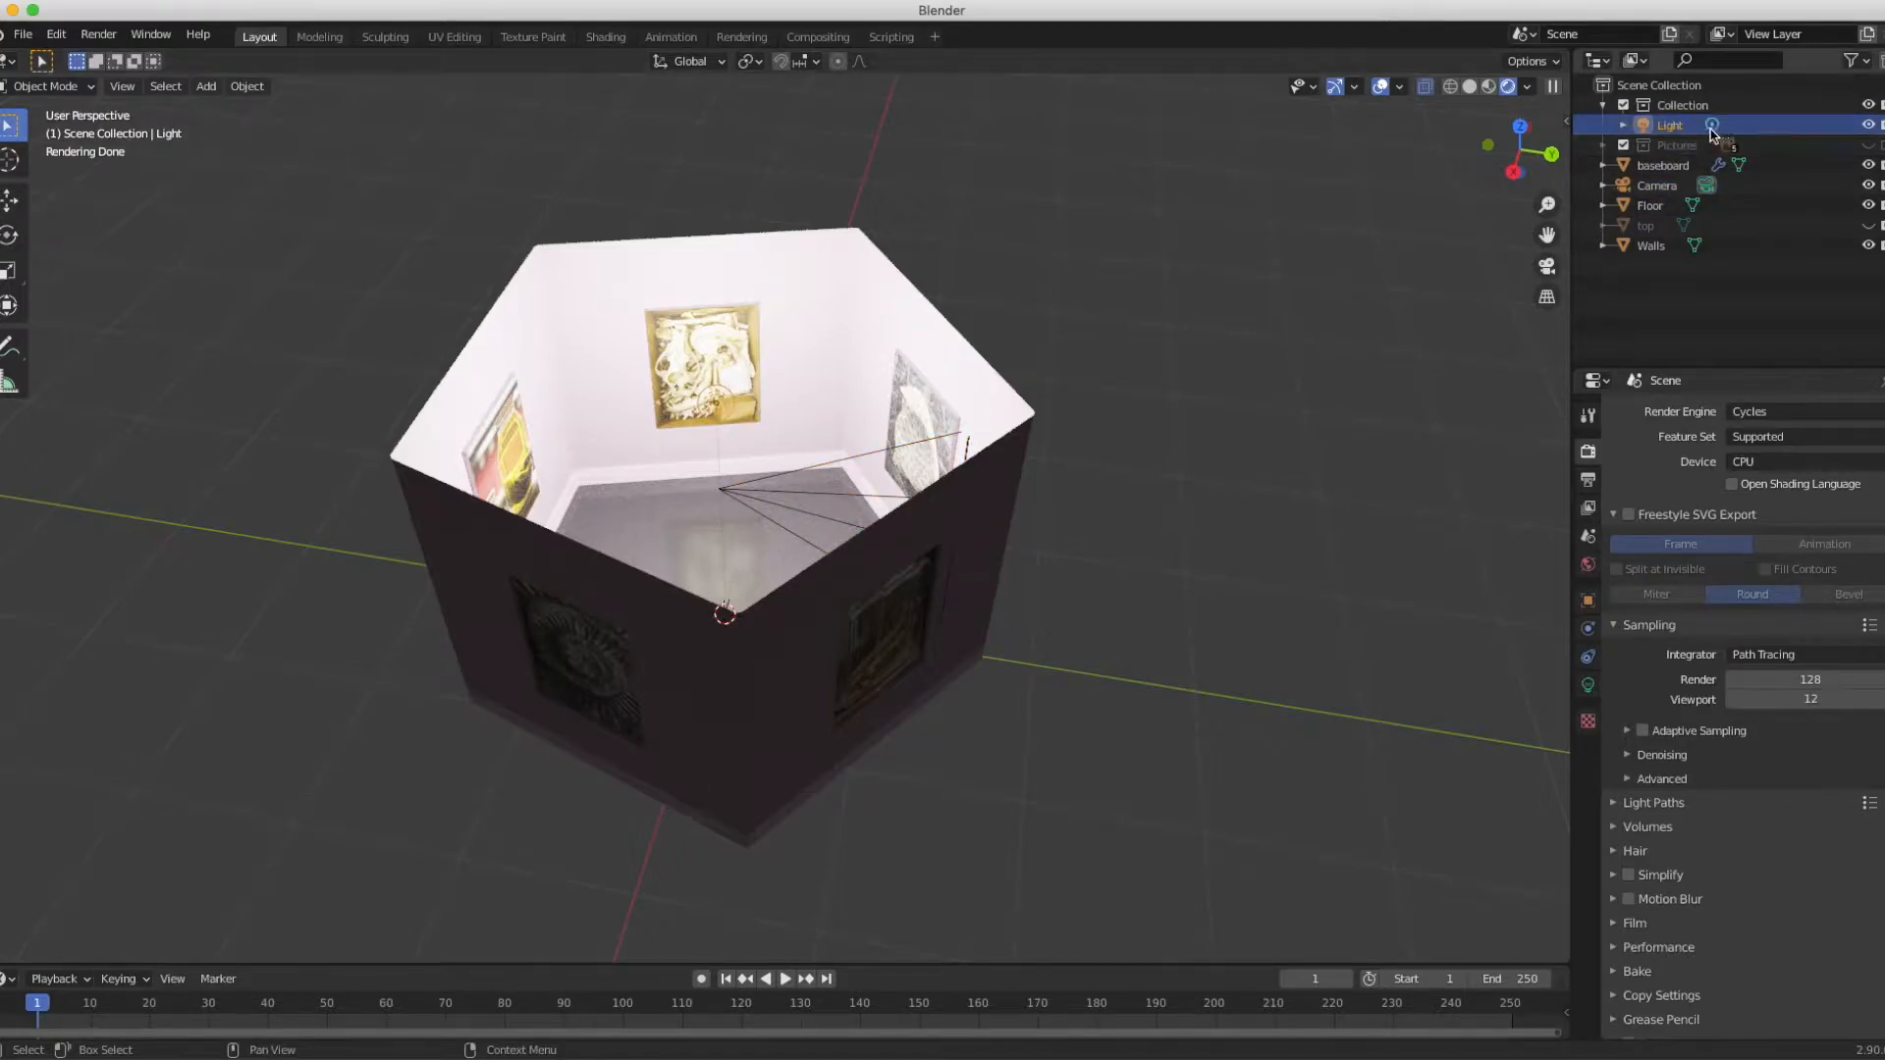
{"action": "left_click", "coordinate": [1589, 687]}
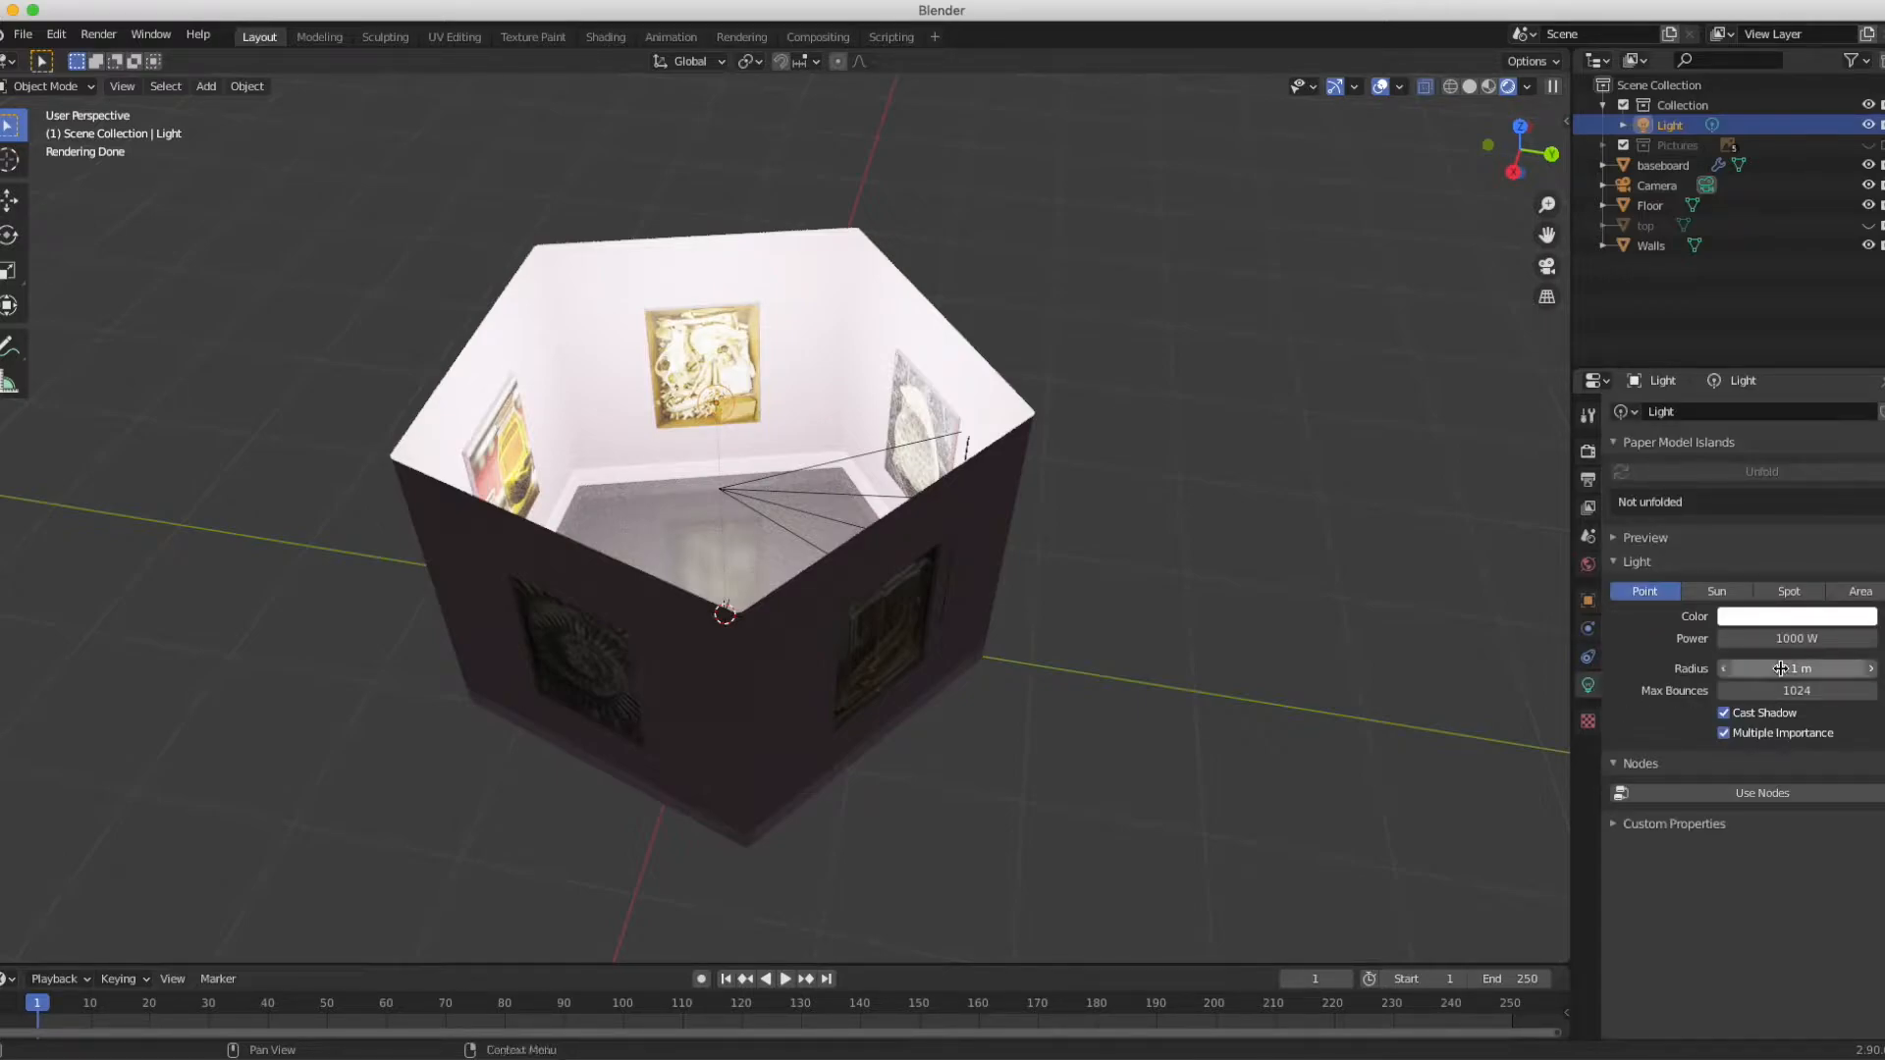
{"action": "left_click", "coordinate": [1793, 638]}
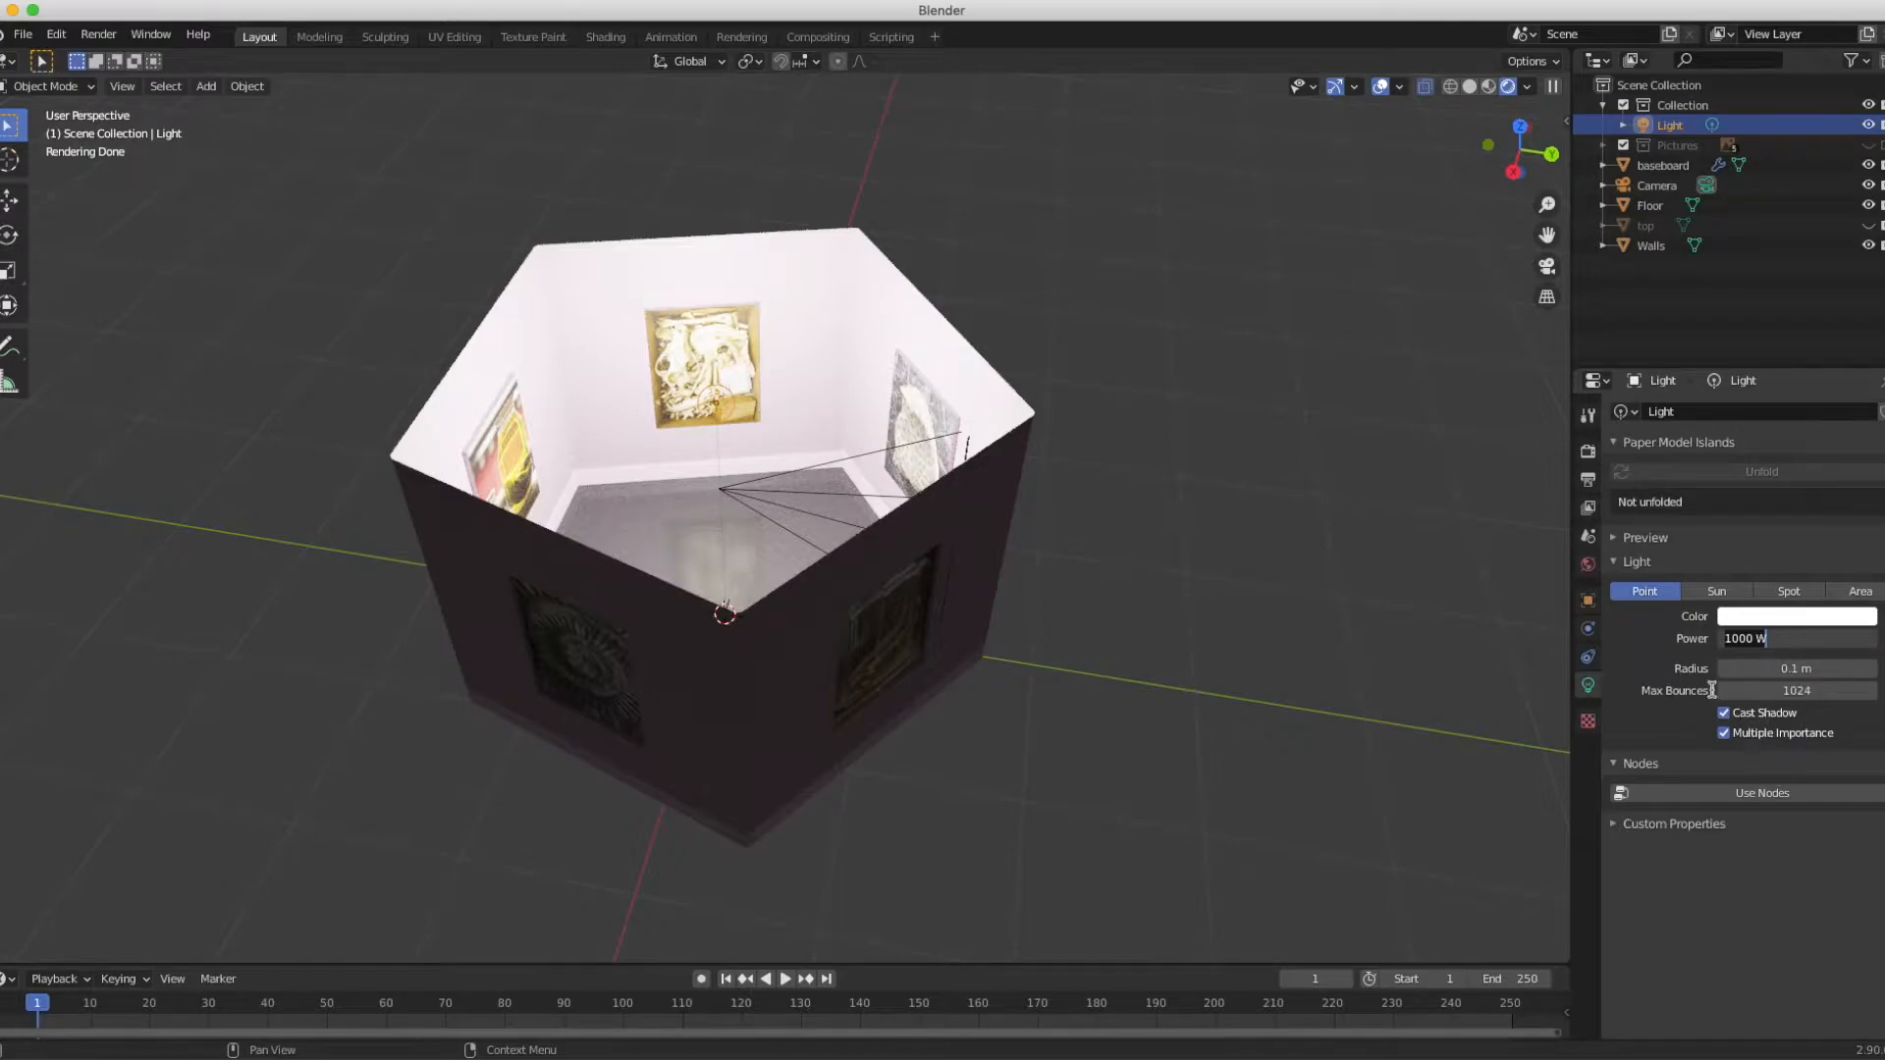
{"action": "type", "text": "200"}
{"action": "key", "text": "Return"}
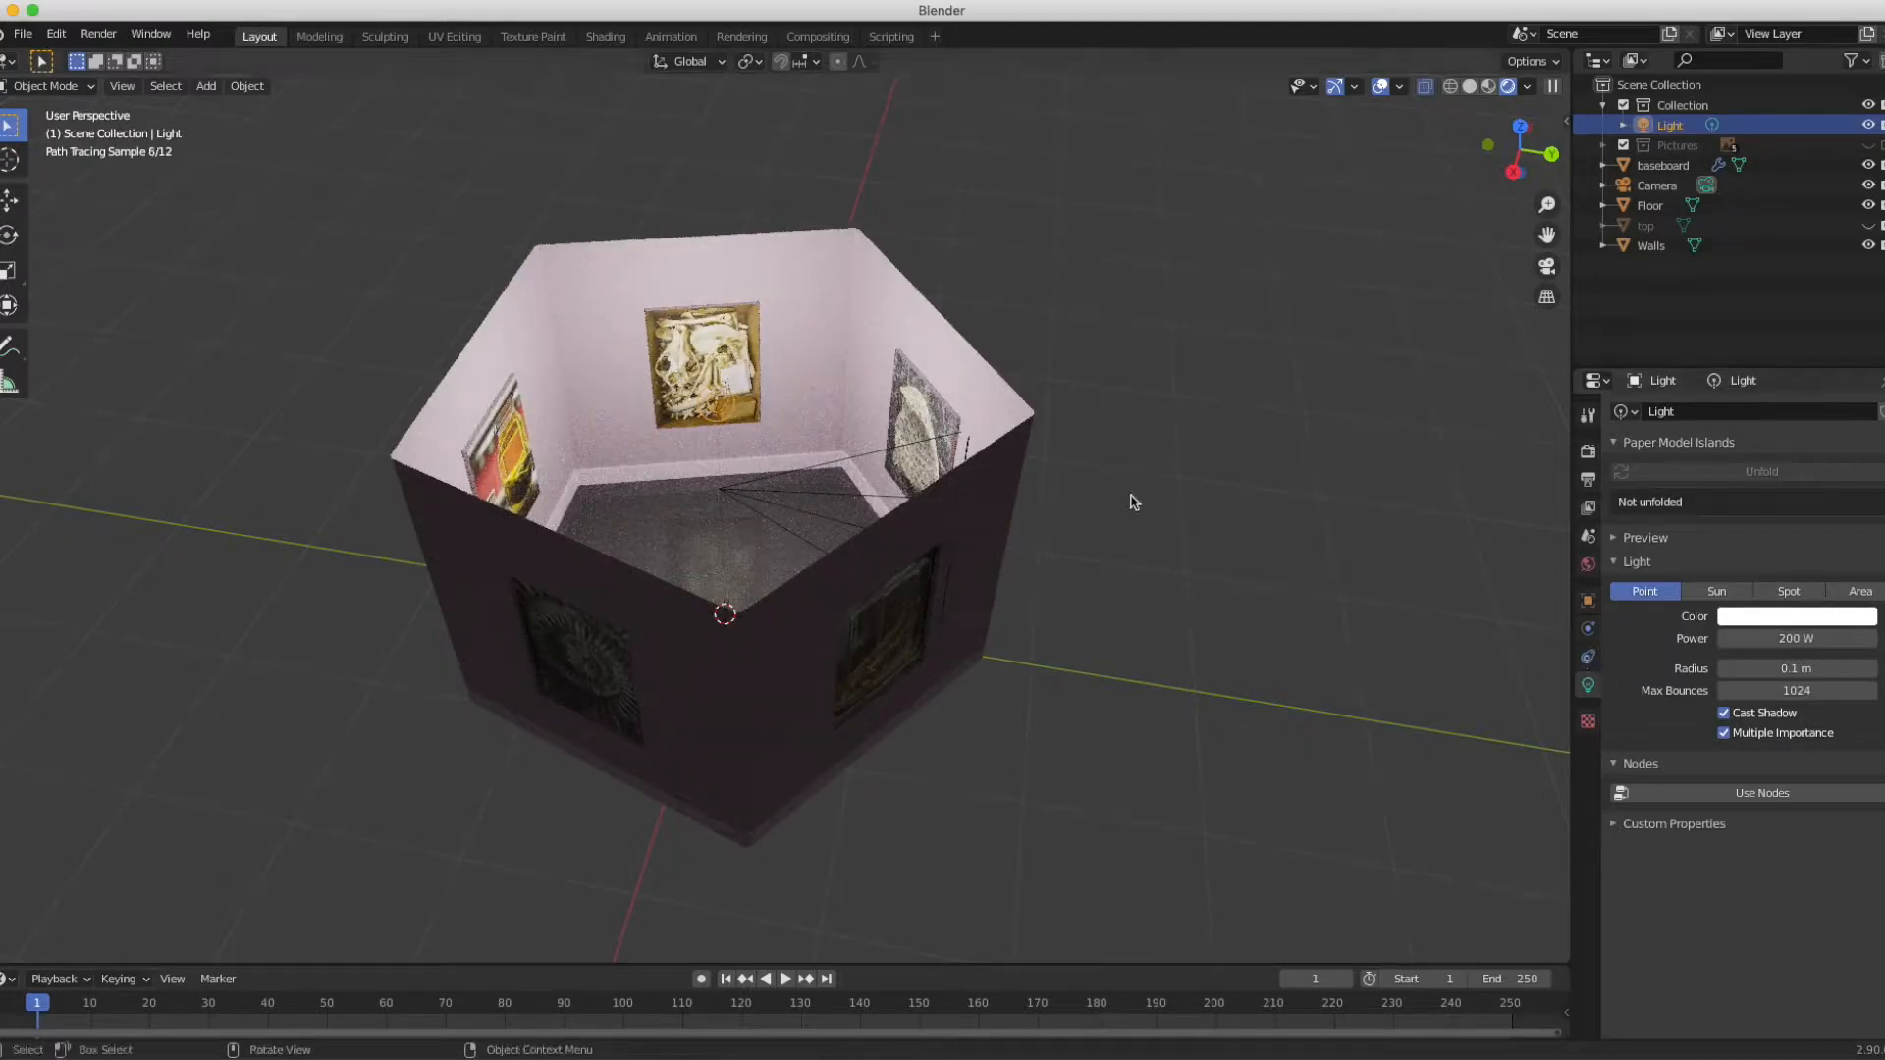
{"action": "scroll", "coordinate": [1055, 341], "scroll_direction": "right", "scroll_amount": 5}
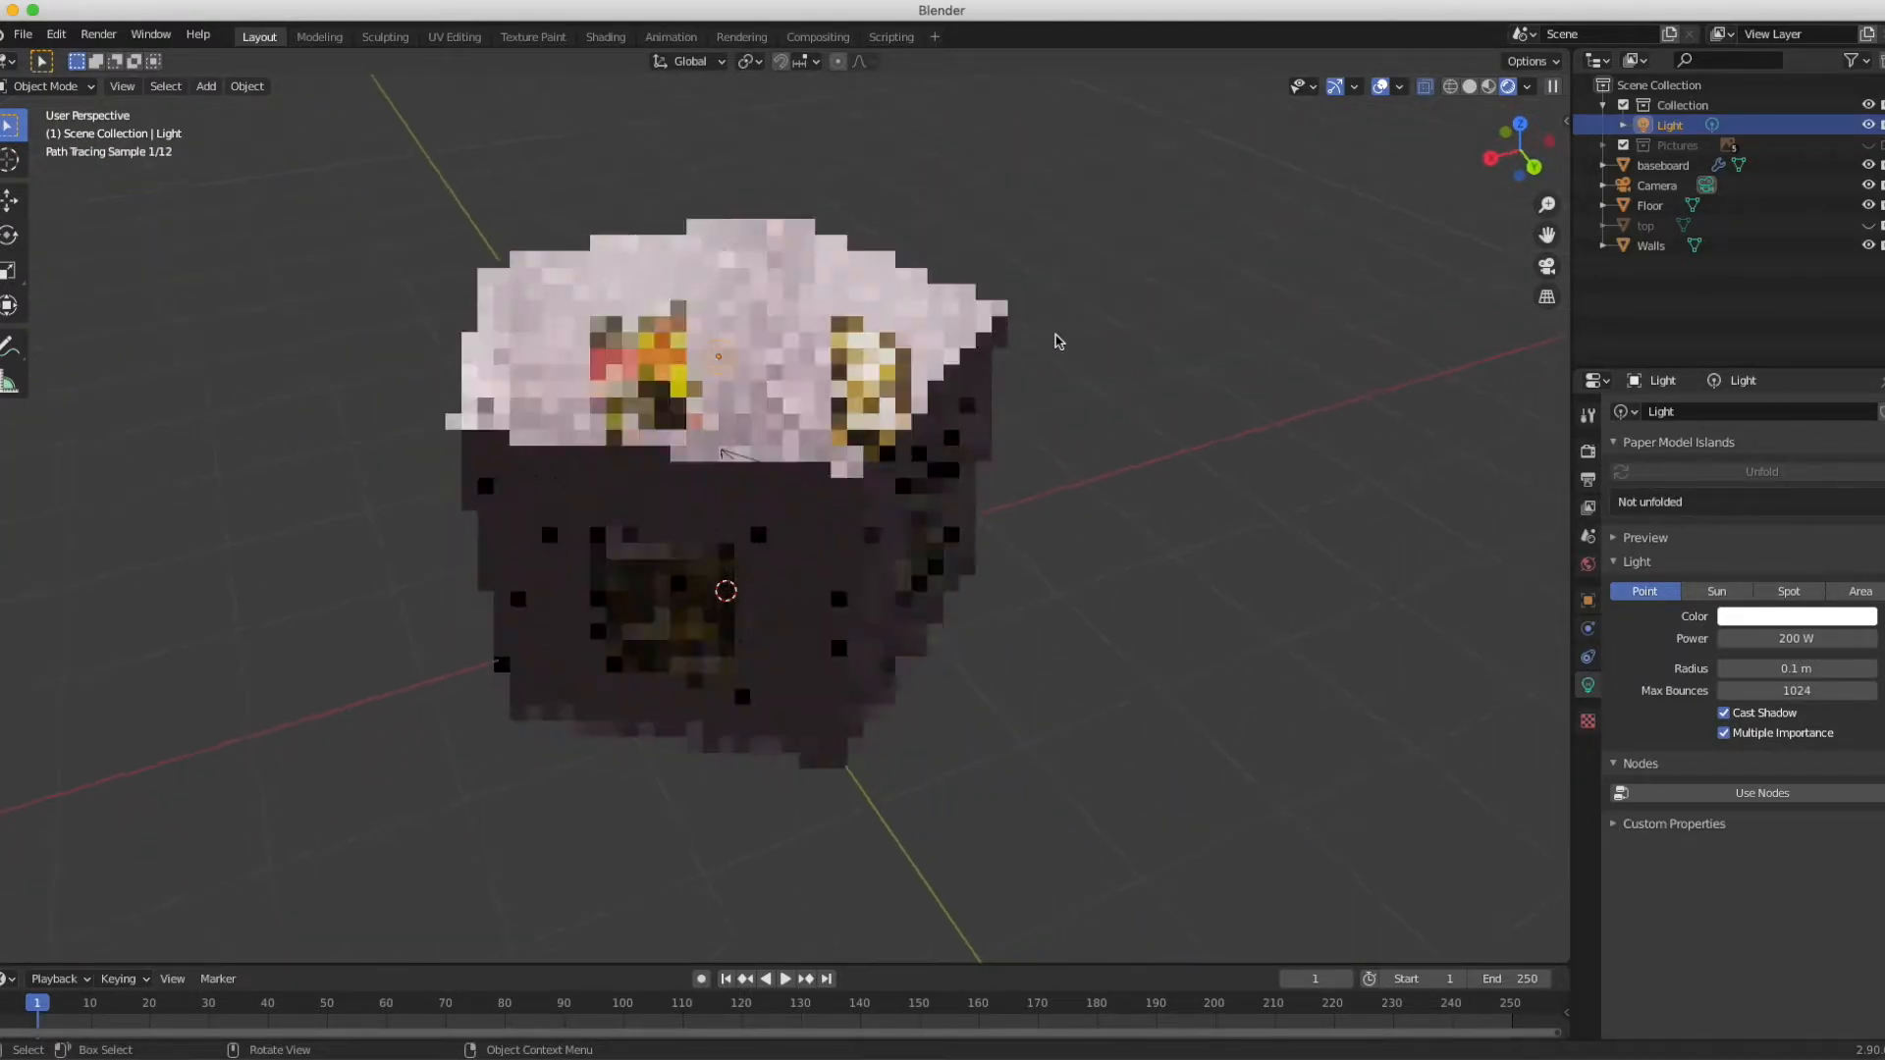
{"action": "scroll", "coordinate": [1056, 342], "scroll_direction": "right", "scroll_amount": 3}
{"action": "scroll", "coordinate": [1056, 342], "scroll_direction": "right", "scroll_amount": 5}
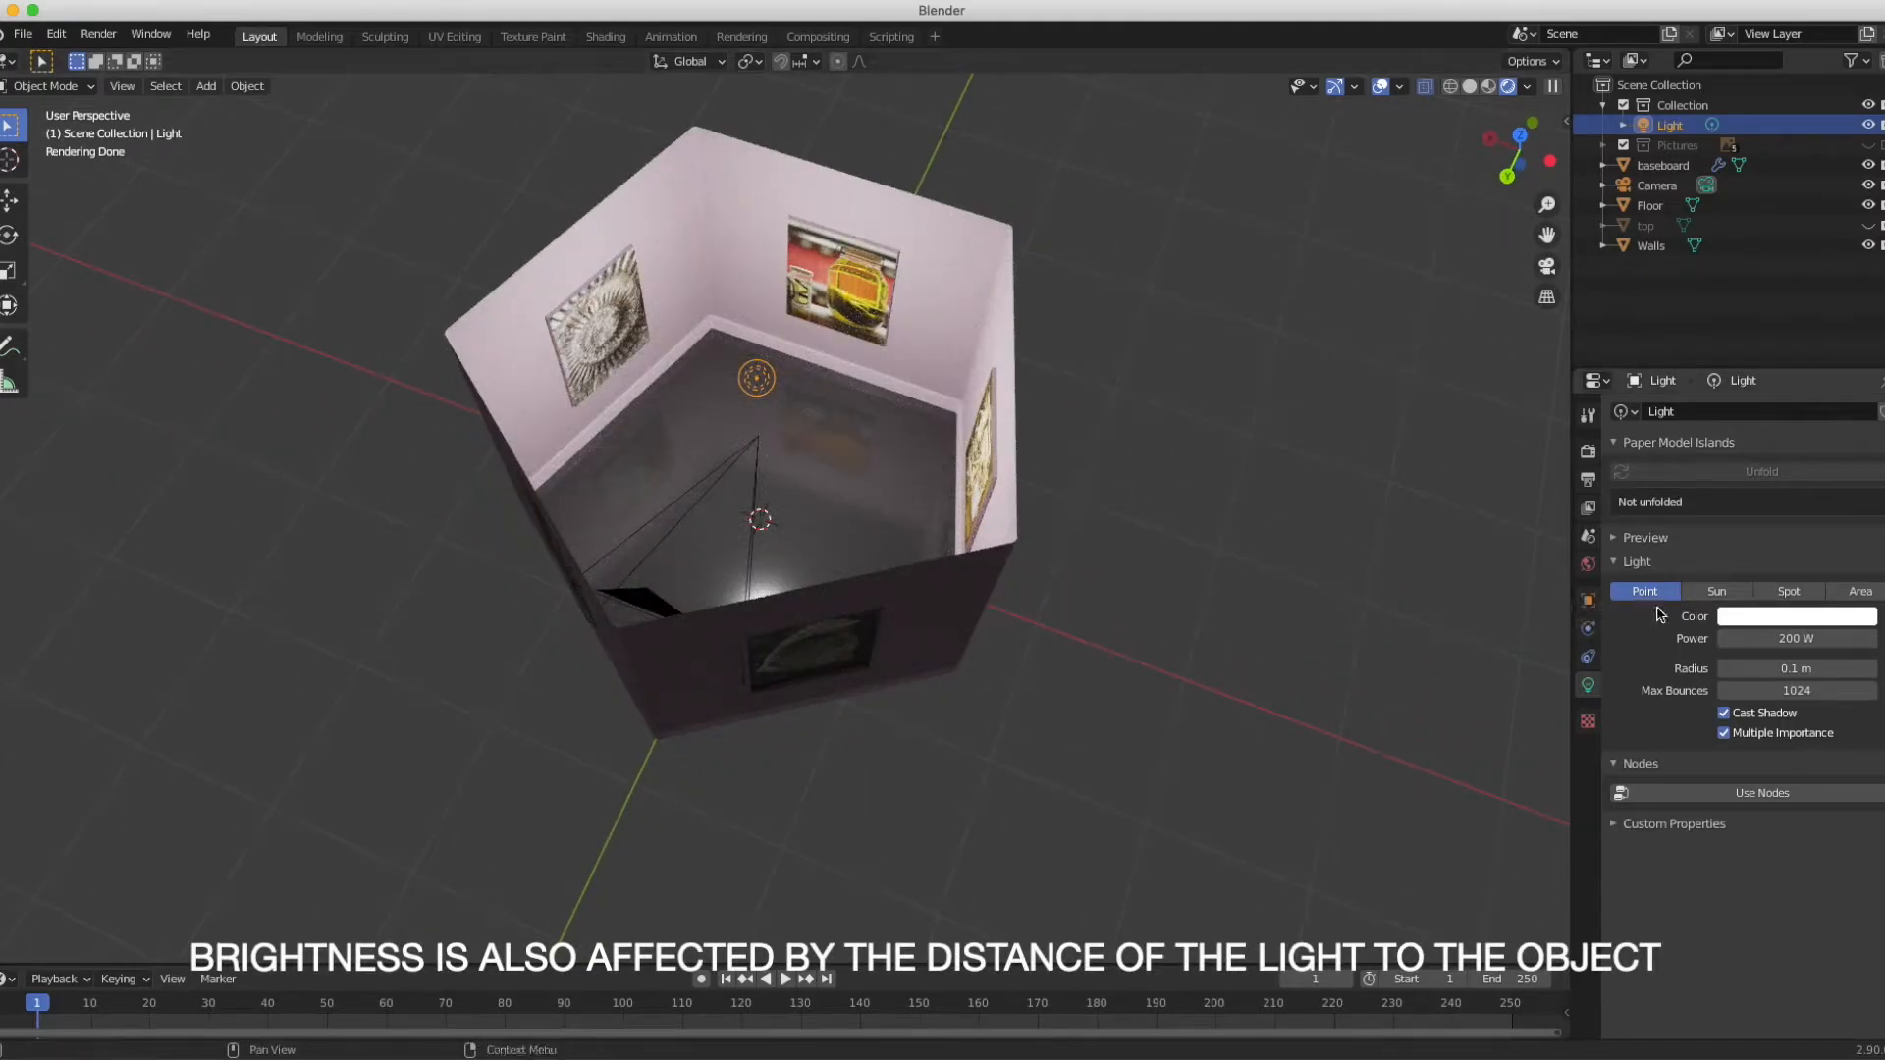
- Try the Spot type for the light and examine how it illuminates the room
{"action": "left_click", "coordinate": [1790, 591]}
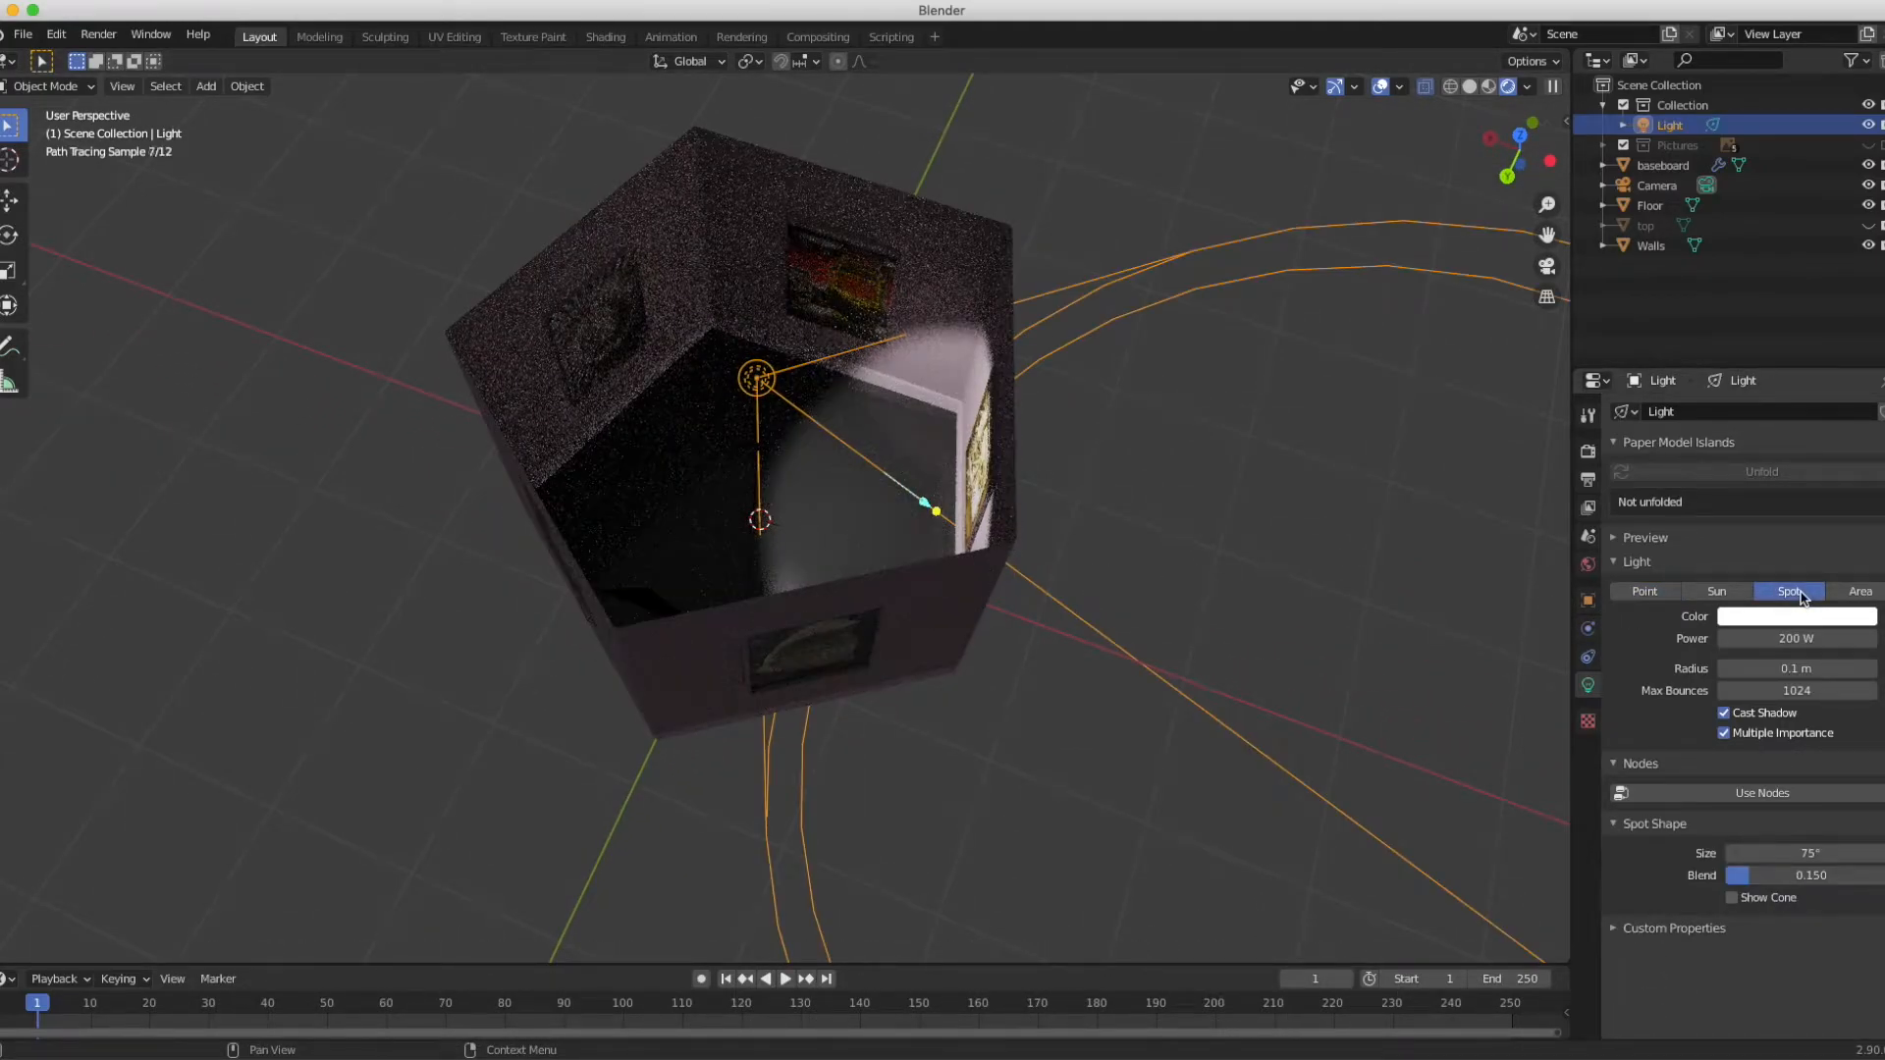
{"action": "scroll", "coordinate": [1235, 527], "scroll_direction": "right", "scroll_amount": 5}
{"action": "scroll", "coordinate": [1235, 529], "scroll_direction": "right", "scroll_amount": 8}
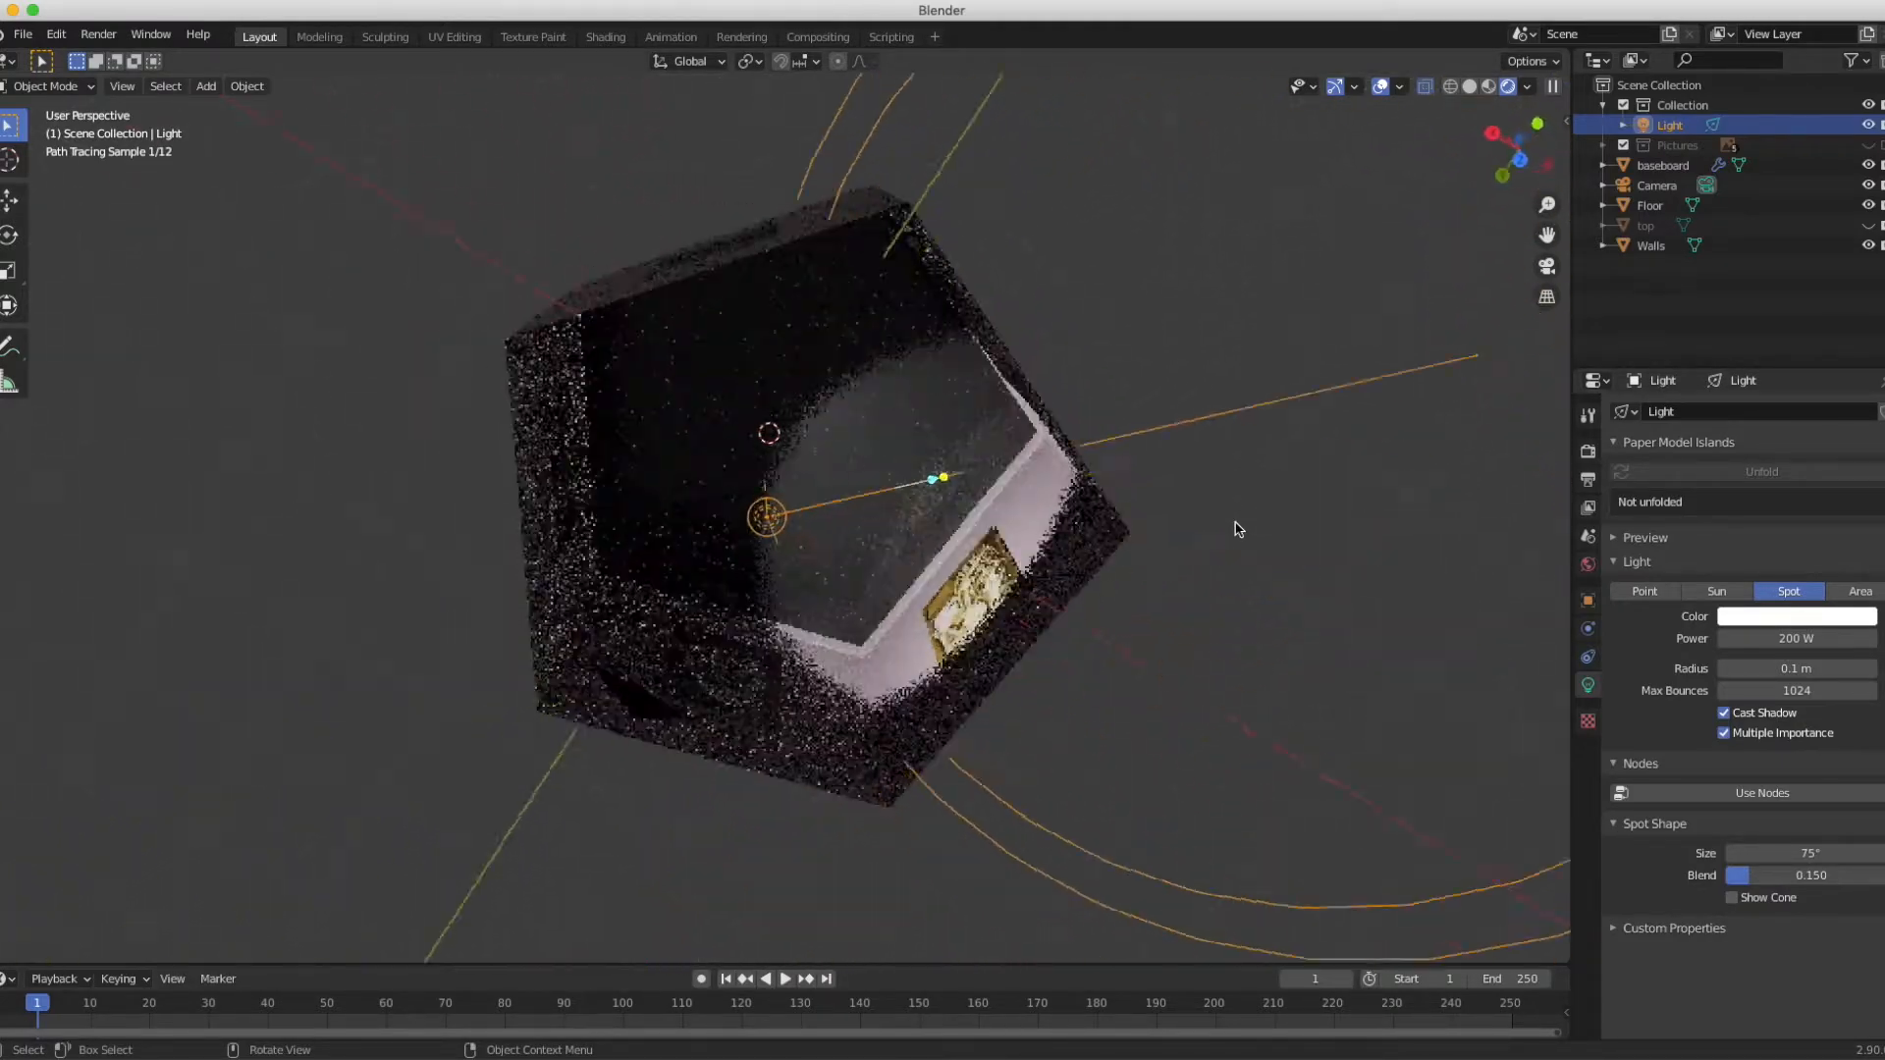
{"action": "scroll", "coordinate": [1235, 529], "scroll_direction": "right", "scroll_amount": 10}
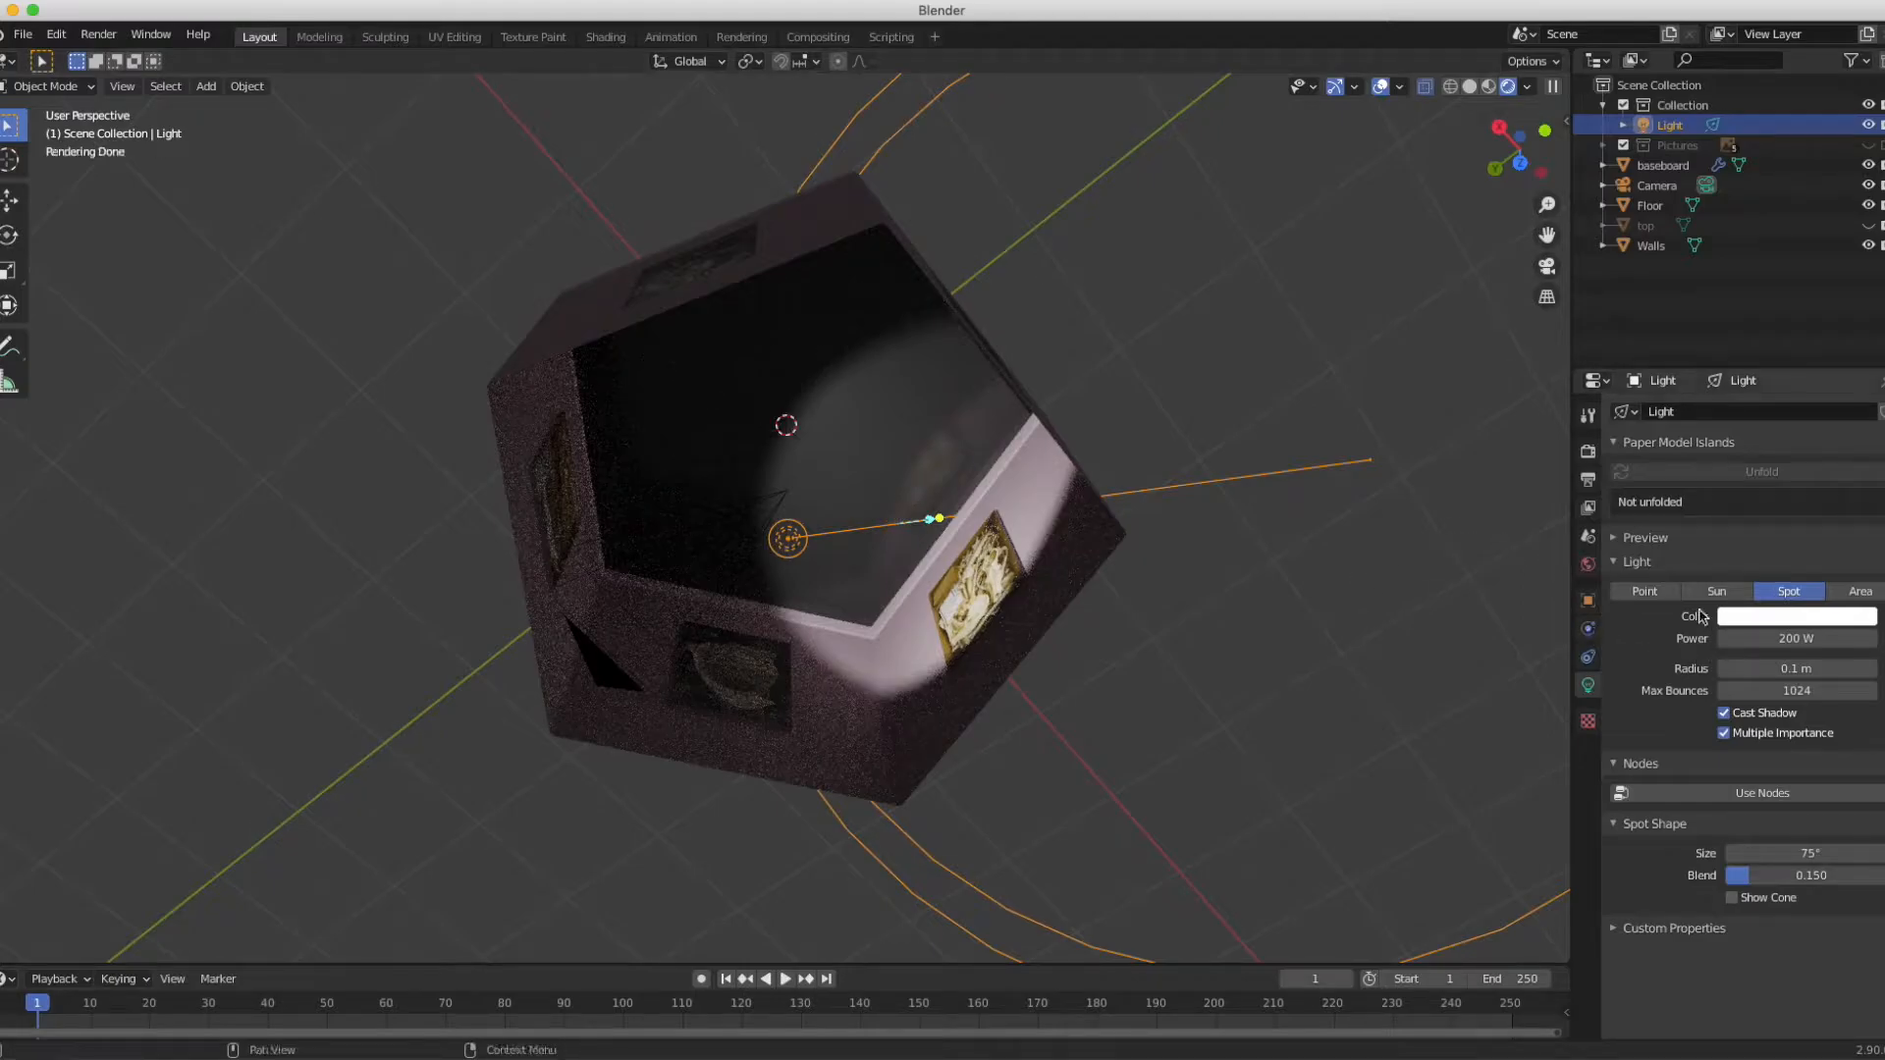
- Set the light's type back to Point and review the lighting around the room
{"action": "left_click", "coordinate": [1646, 593]}
{"action": "scroll", "coordinate": [1182, 571], "scroll_direction": "down", "scroll_amount": 10}
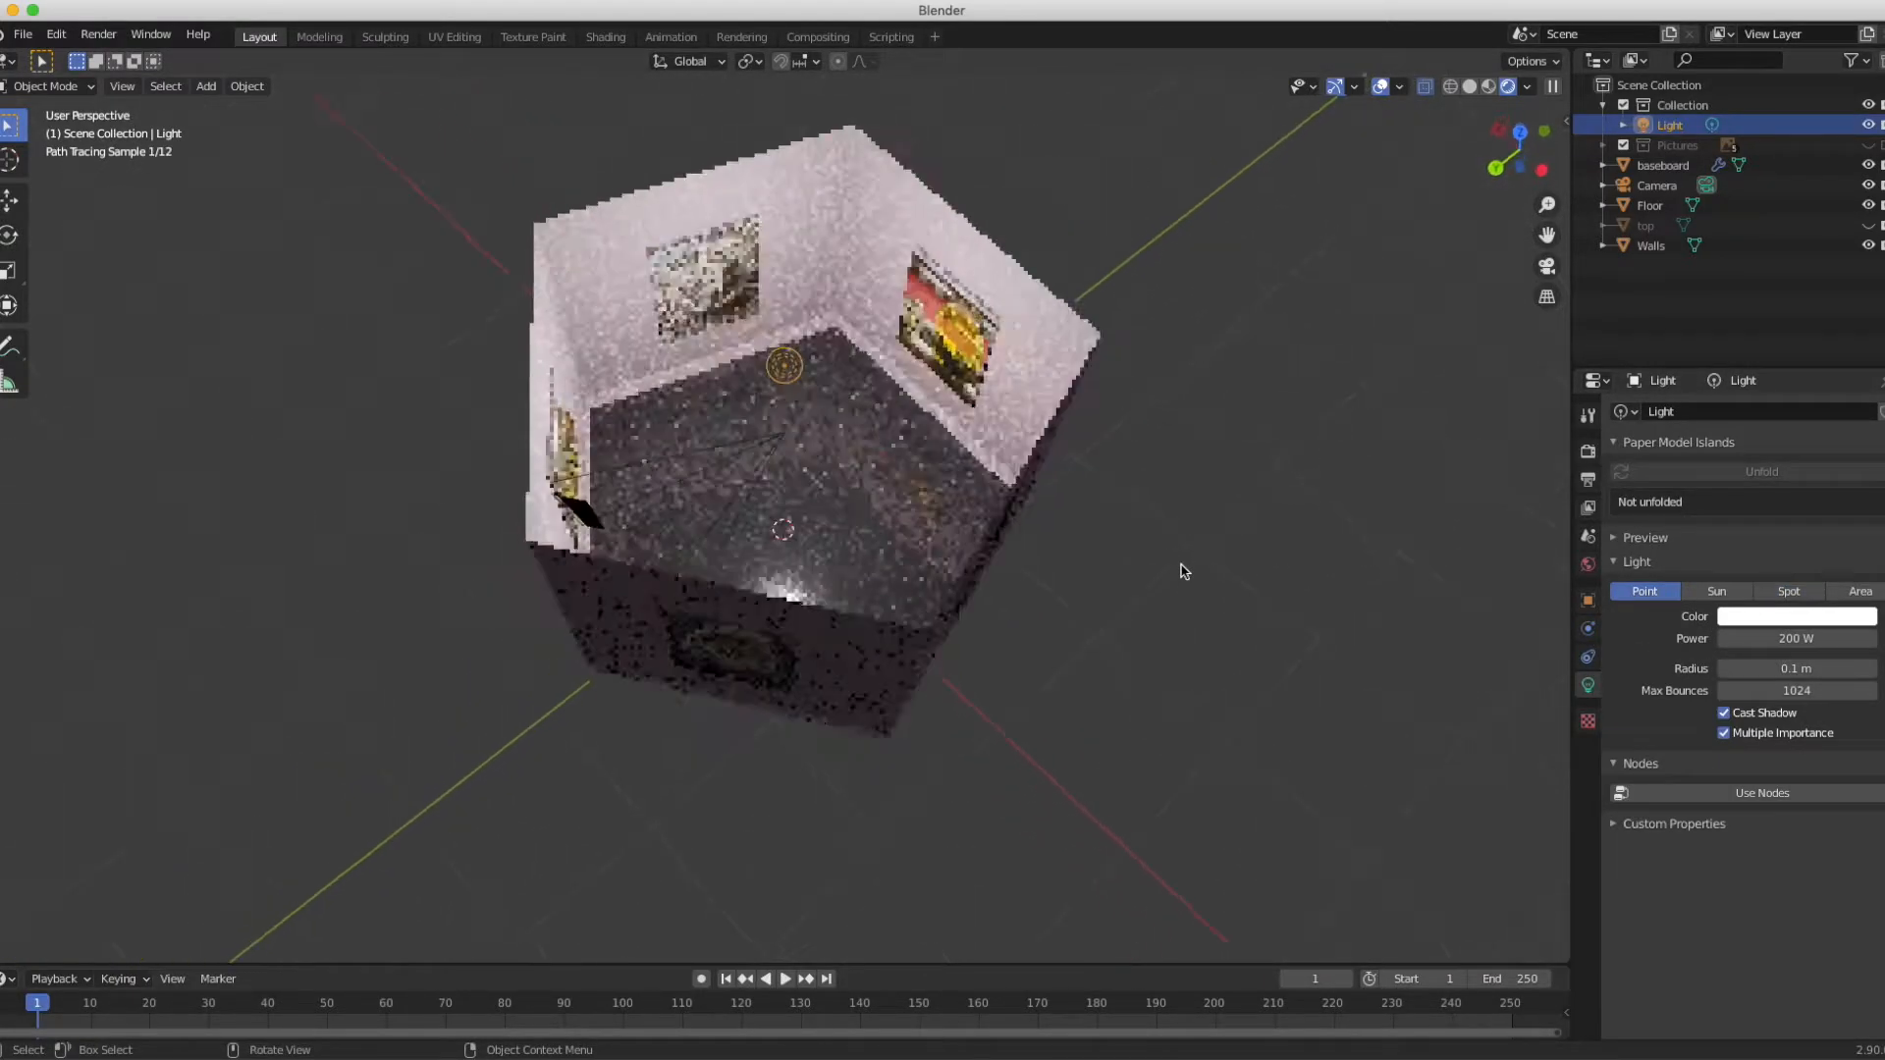
{"action": "scroll", "coordinate": [1182, 566], "scroll_direction": "down", "scroll_amount": 5}
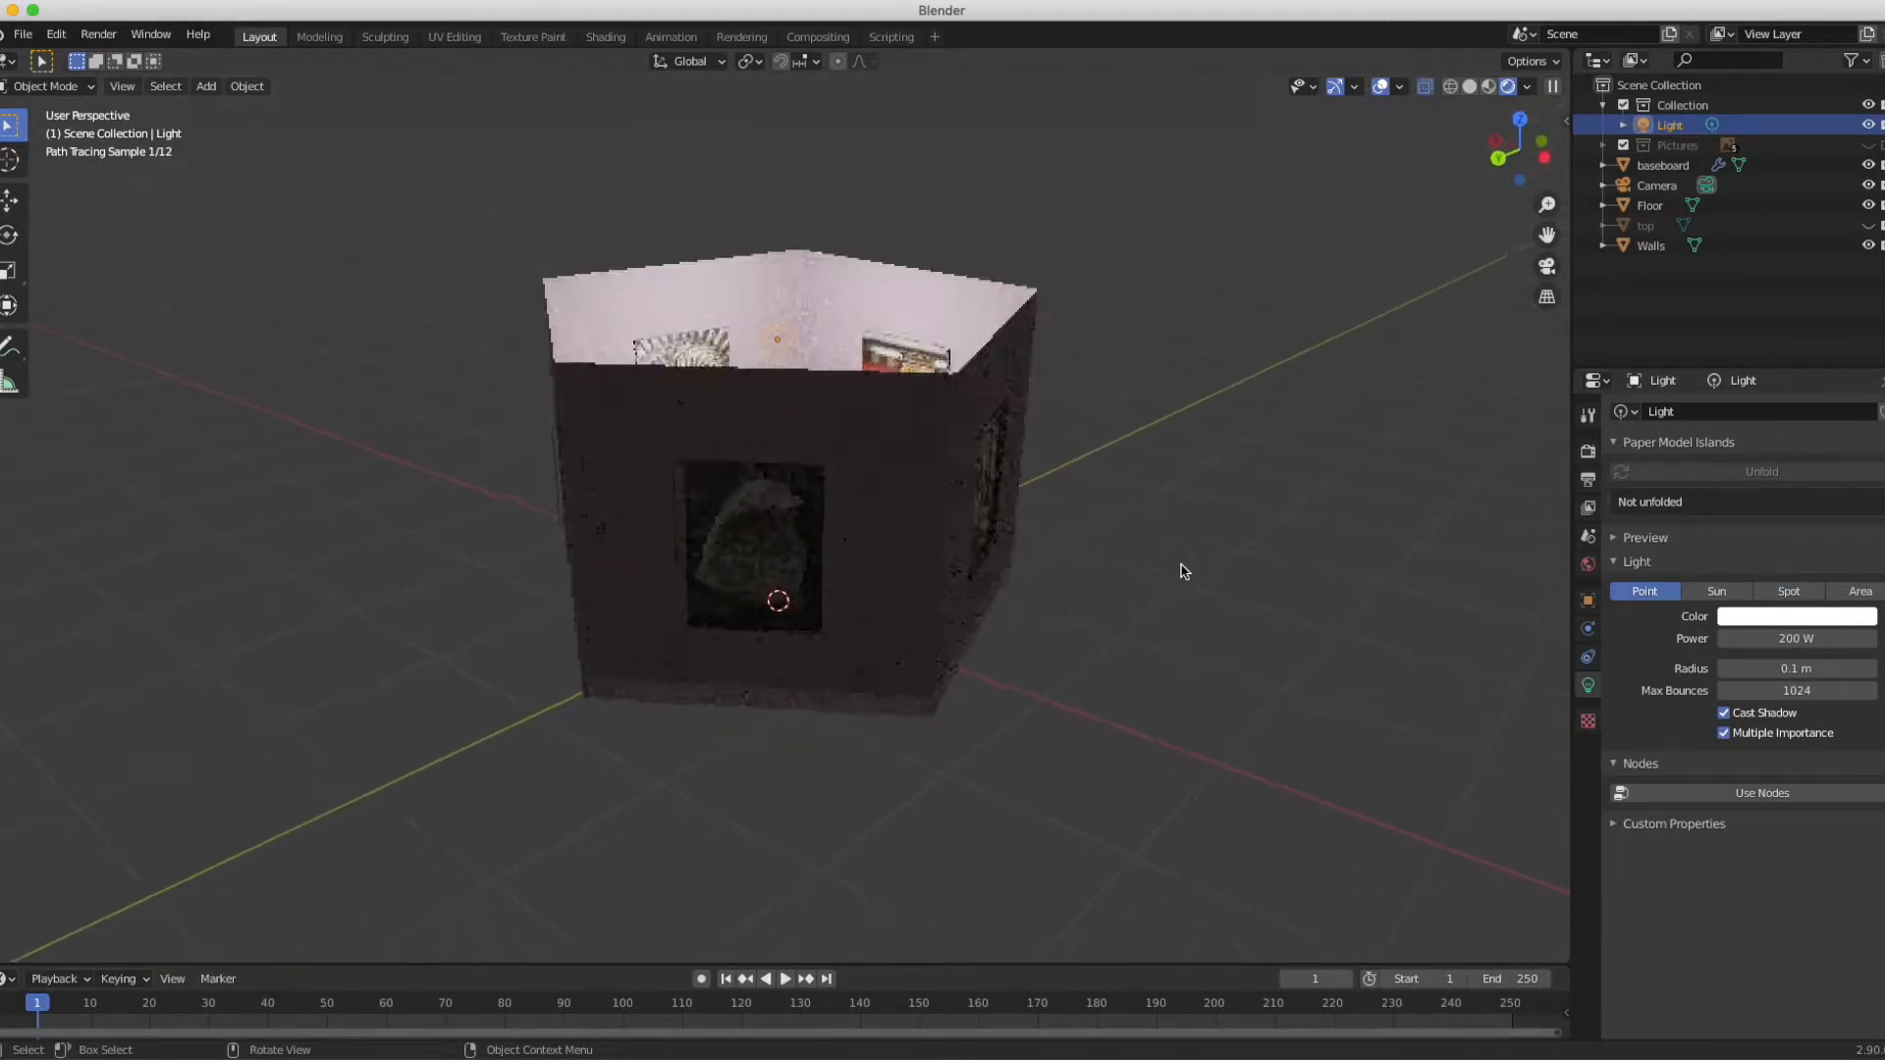
{"action": "scroll", "coordinate": [1182, 565], "scroll_direction": "right", "scroll_amount": 10}
{"action": "scroll", "coordinate": [1182, 571], "scroll_direction": "up", "scroll_amount": 10}
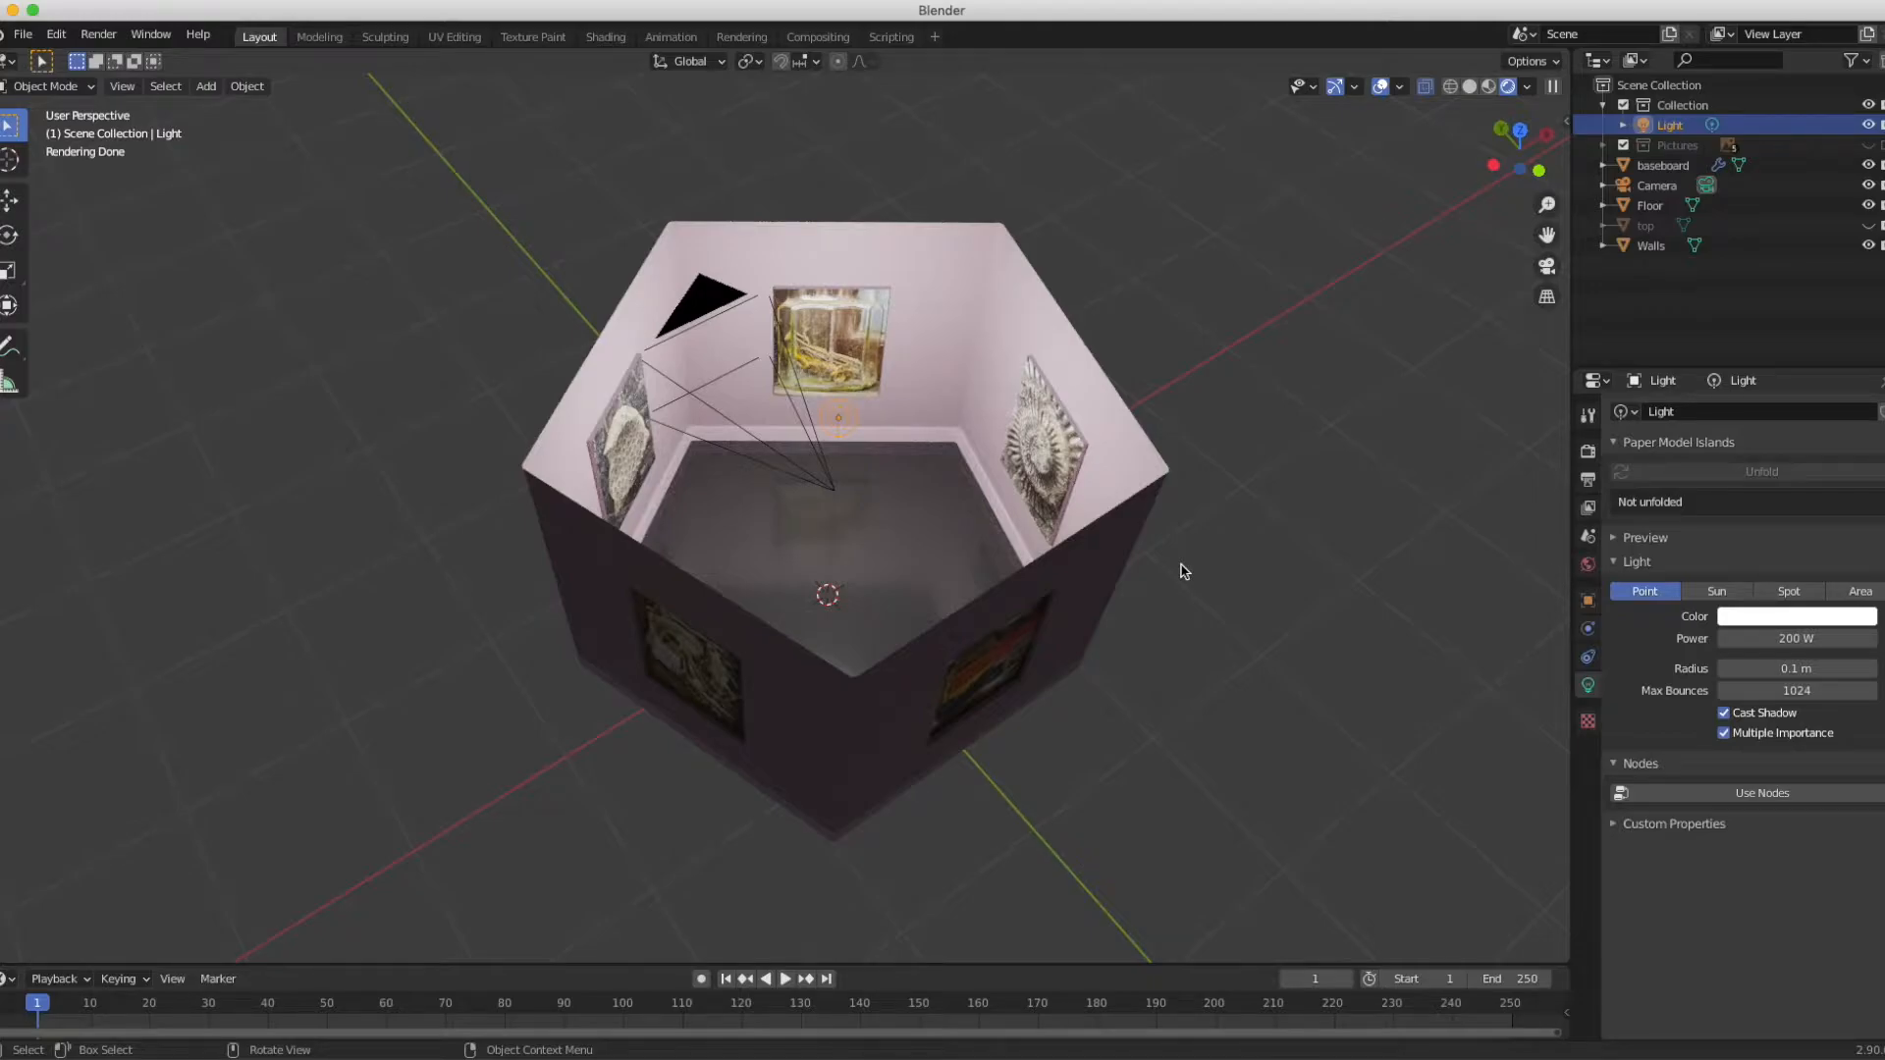
- Check the Cycles render device setting and examine the room's preview from several angles and distances
{"action": "left_click", "coordinate": [1588, 451]}
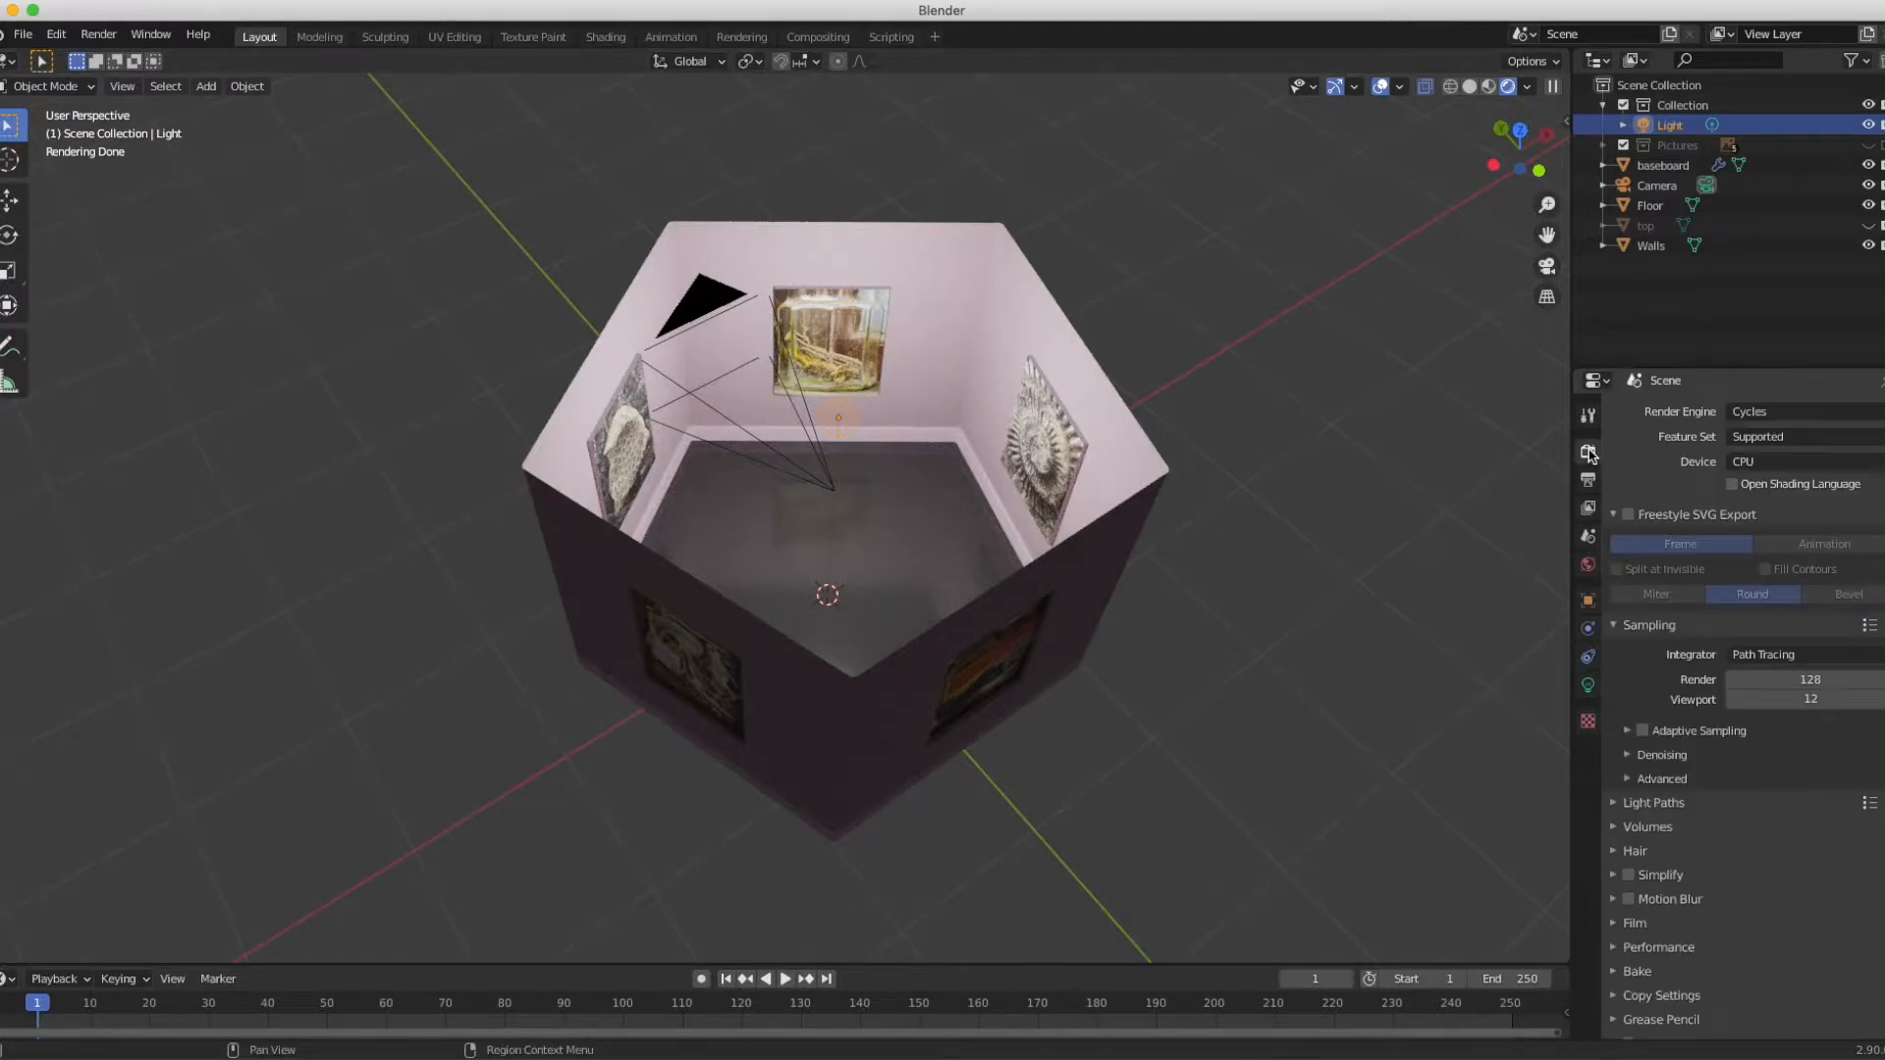
{"action": "left_click", "coordinate": [1767, 463]}
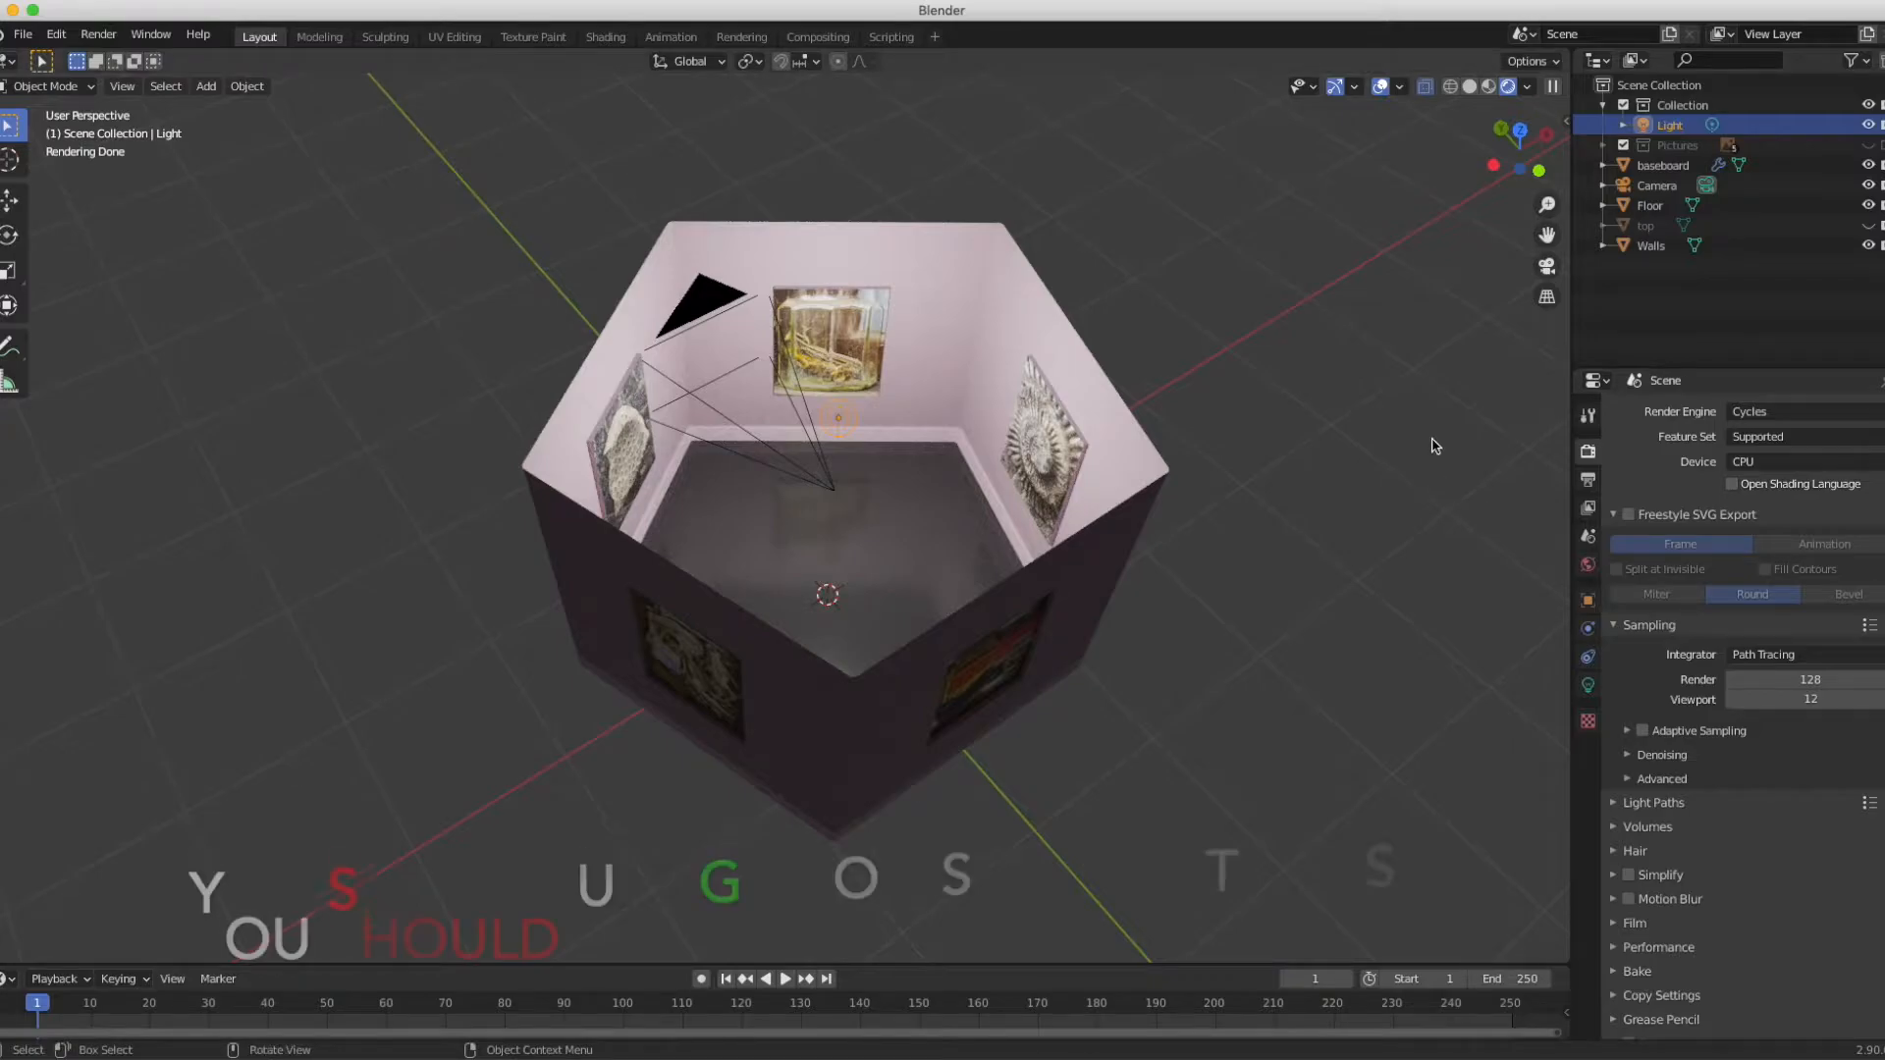
{"action": "scroll", "coordinate": [1433, 446], "scroll_direction": "down", "scroll_amount": 5}
{"action": "scroll", "coordinate": [1433, 446], "scroll_direction": "up", "scroll_amount": 4}
{"action": "scroll", "coordinate": [1433, 445], "scroll_direction": "down", "scroll_amount": 3}
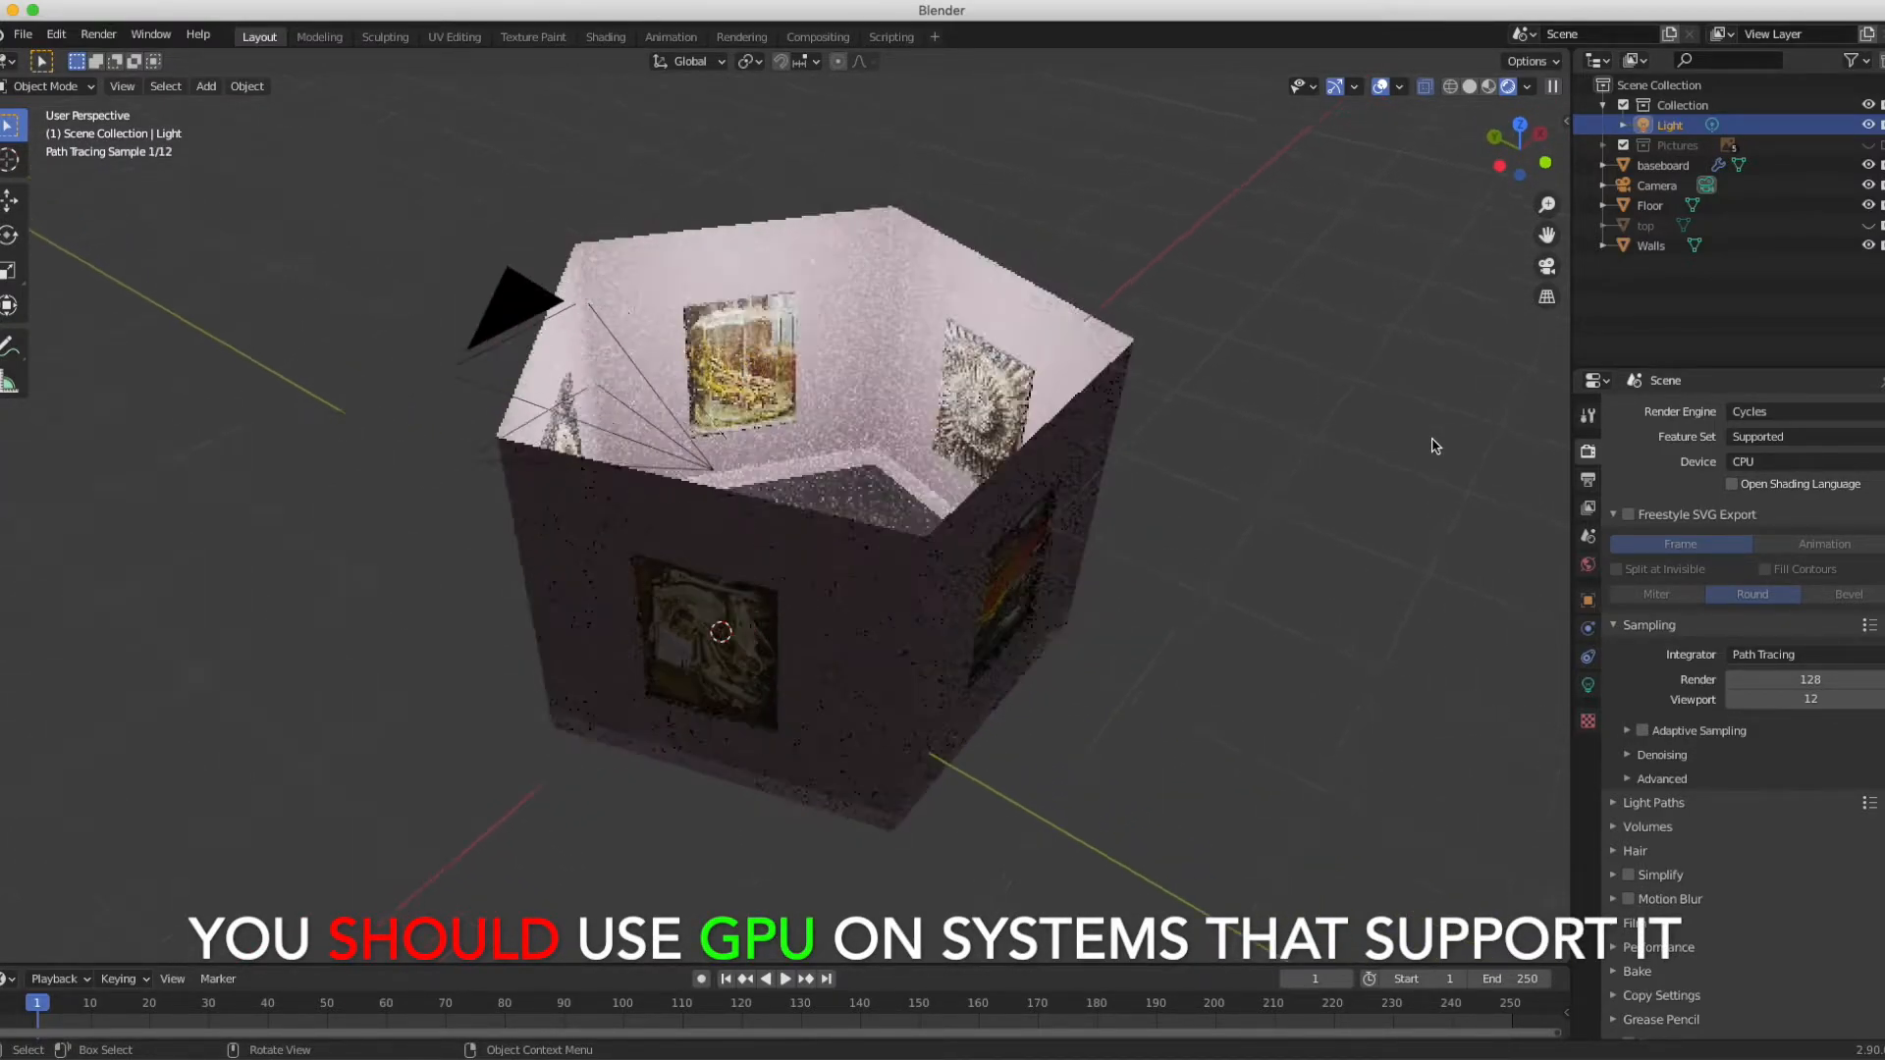
{"action": "scroll", "coordinate": [1433, 446], "scroll_direction": "up", "scroll_amount": 4}
{"action": "scroll", "coordinate": [1433, 446], "scroll_direction": "down", "scroll_amount": 3}
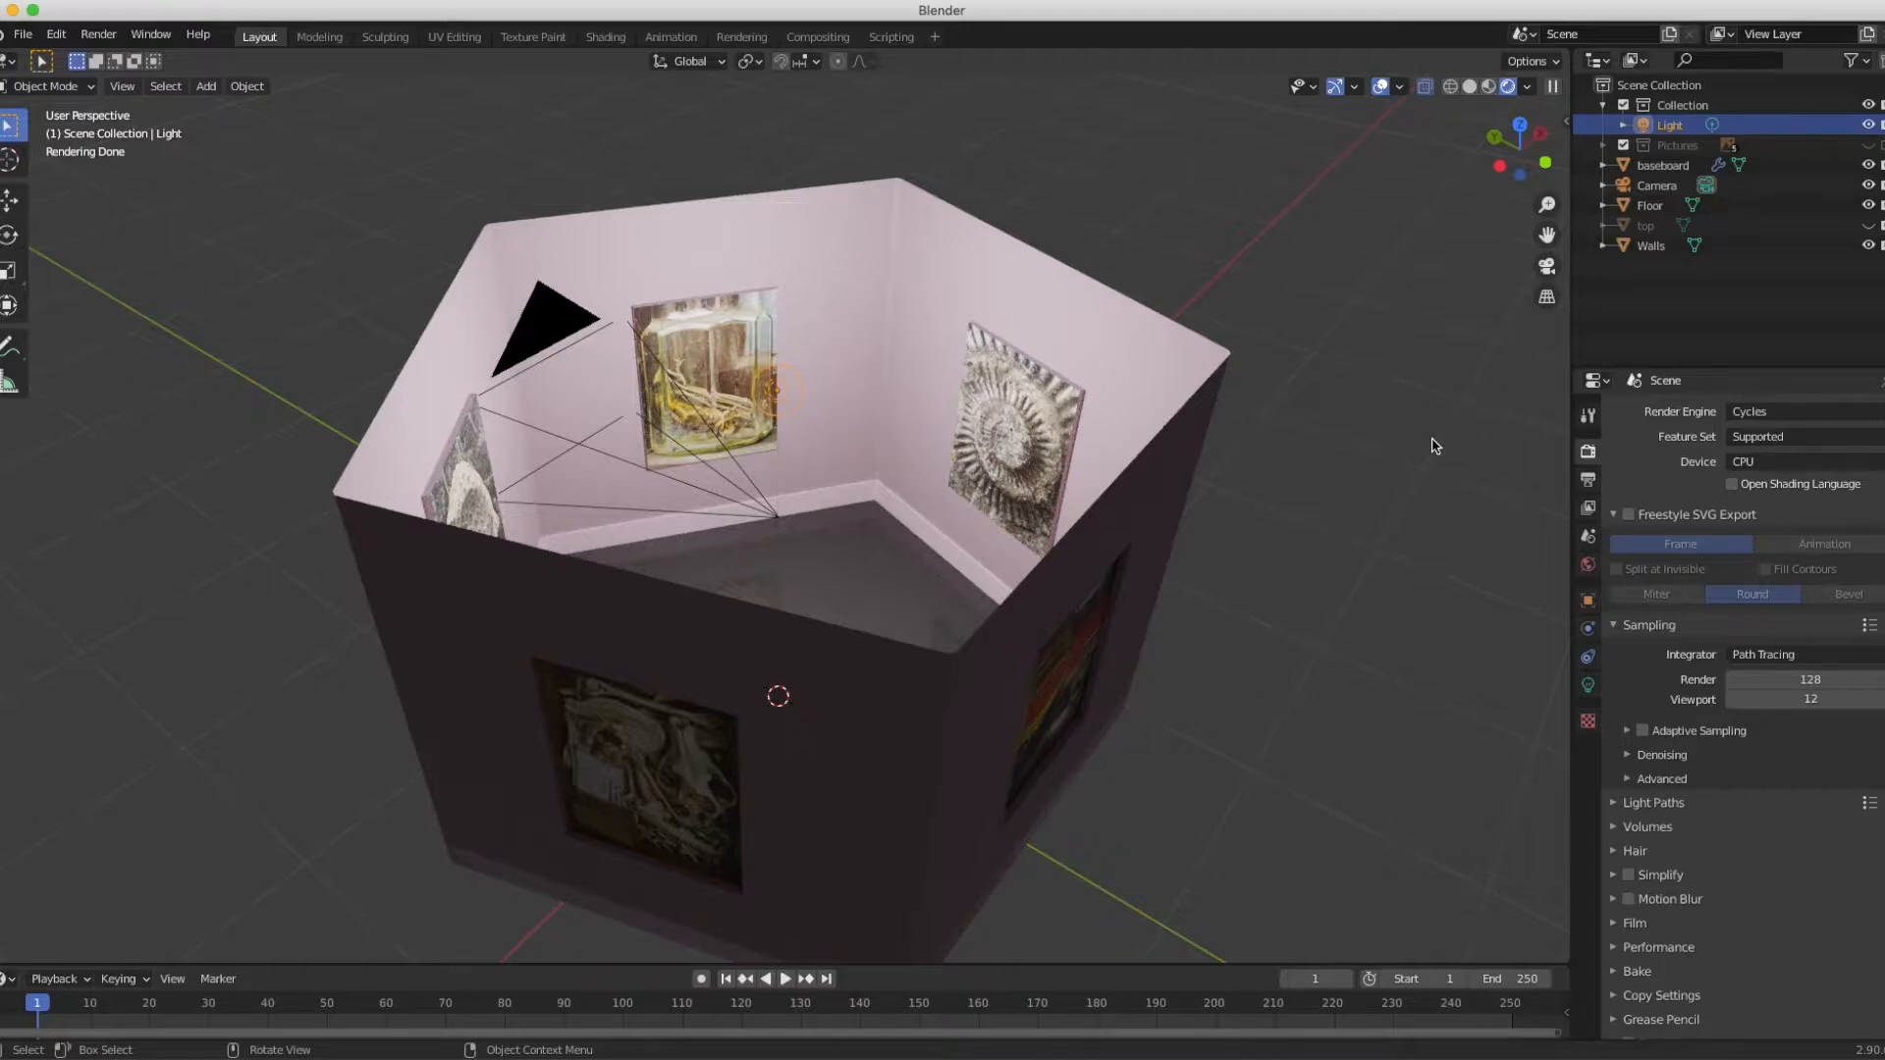
{"action": "scroll", "coordinate": [1432, 440], "scroll_direction": "left", "scroll_amount": 5}
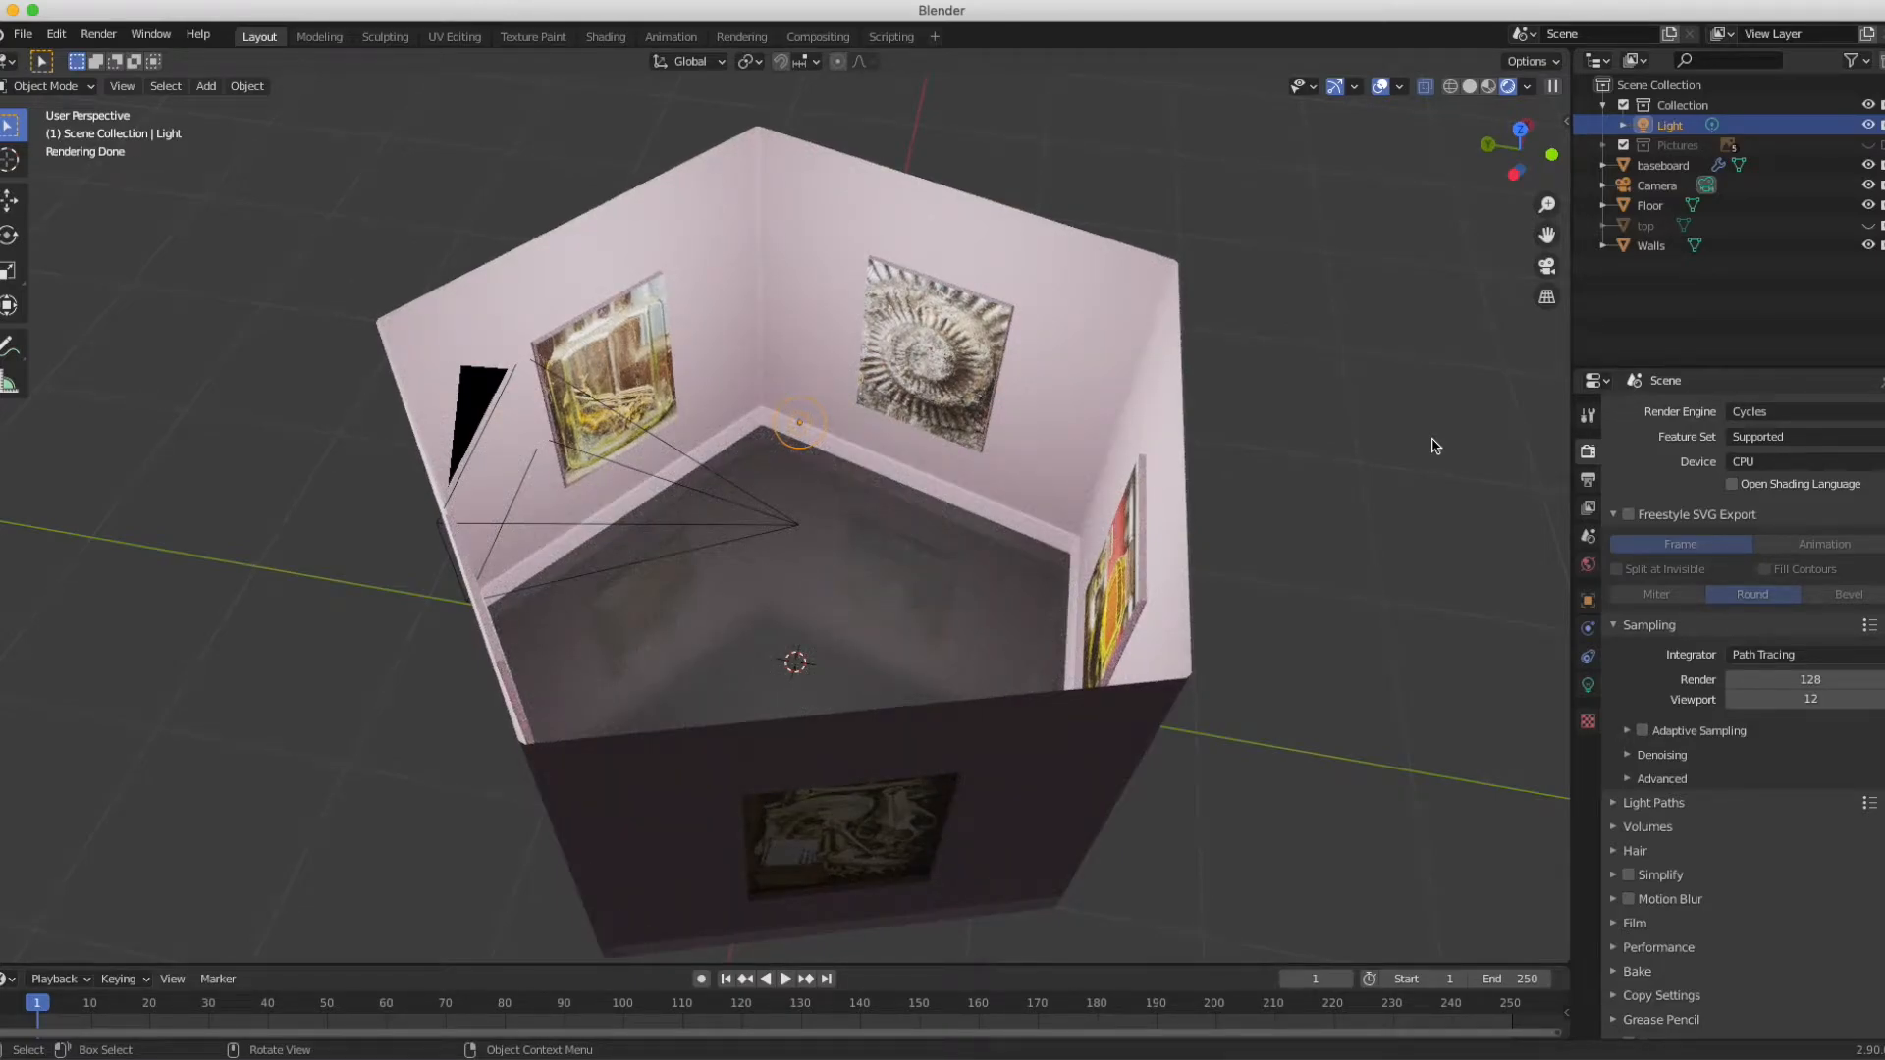
{"action": "scroll", "coordinate": [1432, 446], "scroll_direction": "down", "scroll_amount": 5}
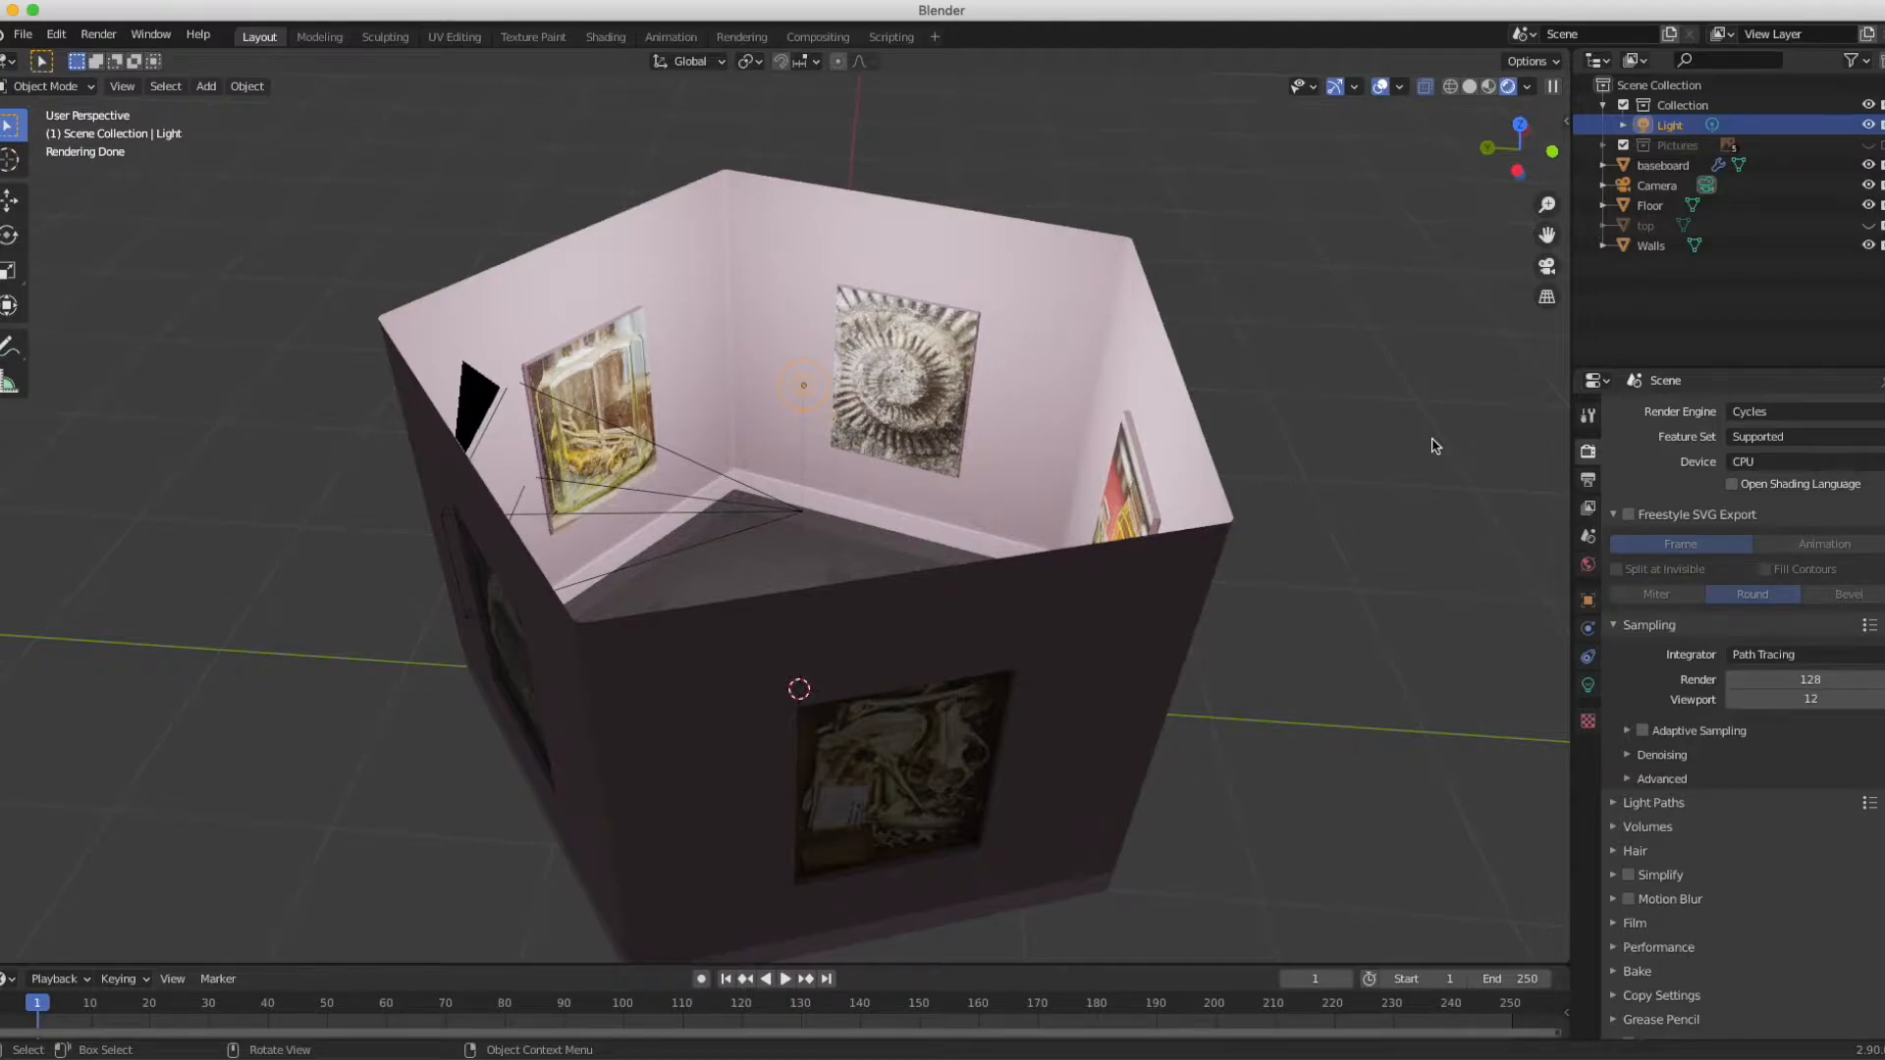
{"action": "scroll", "coordinate": [1444, 451], "scroll_direction": "up", "scroll_amount": 5}
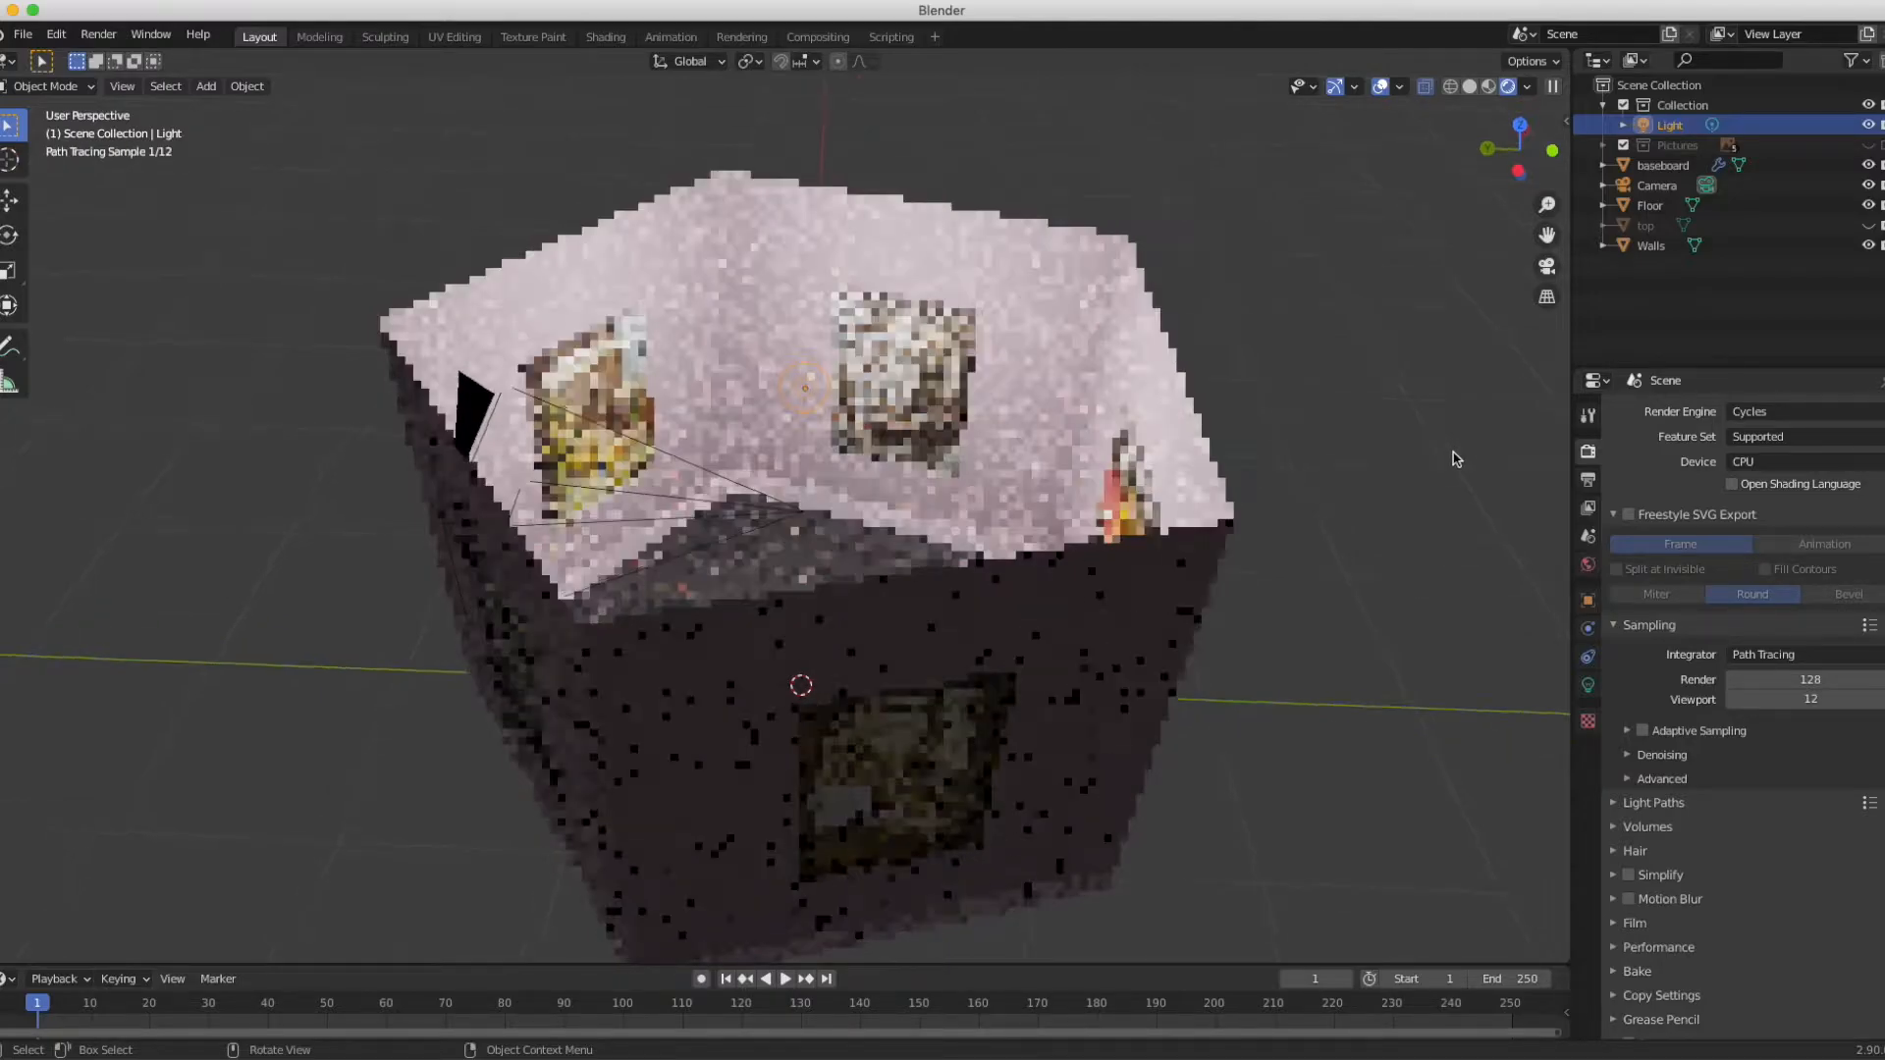
{"action": "scroll", "coordinate": [1457, 460], "scroll_direction": "right", "scroll_amount": 5}
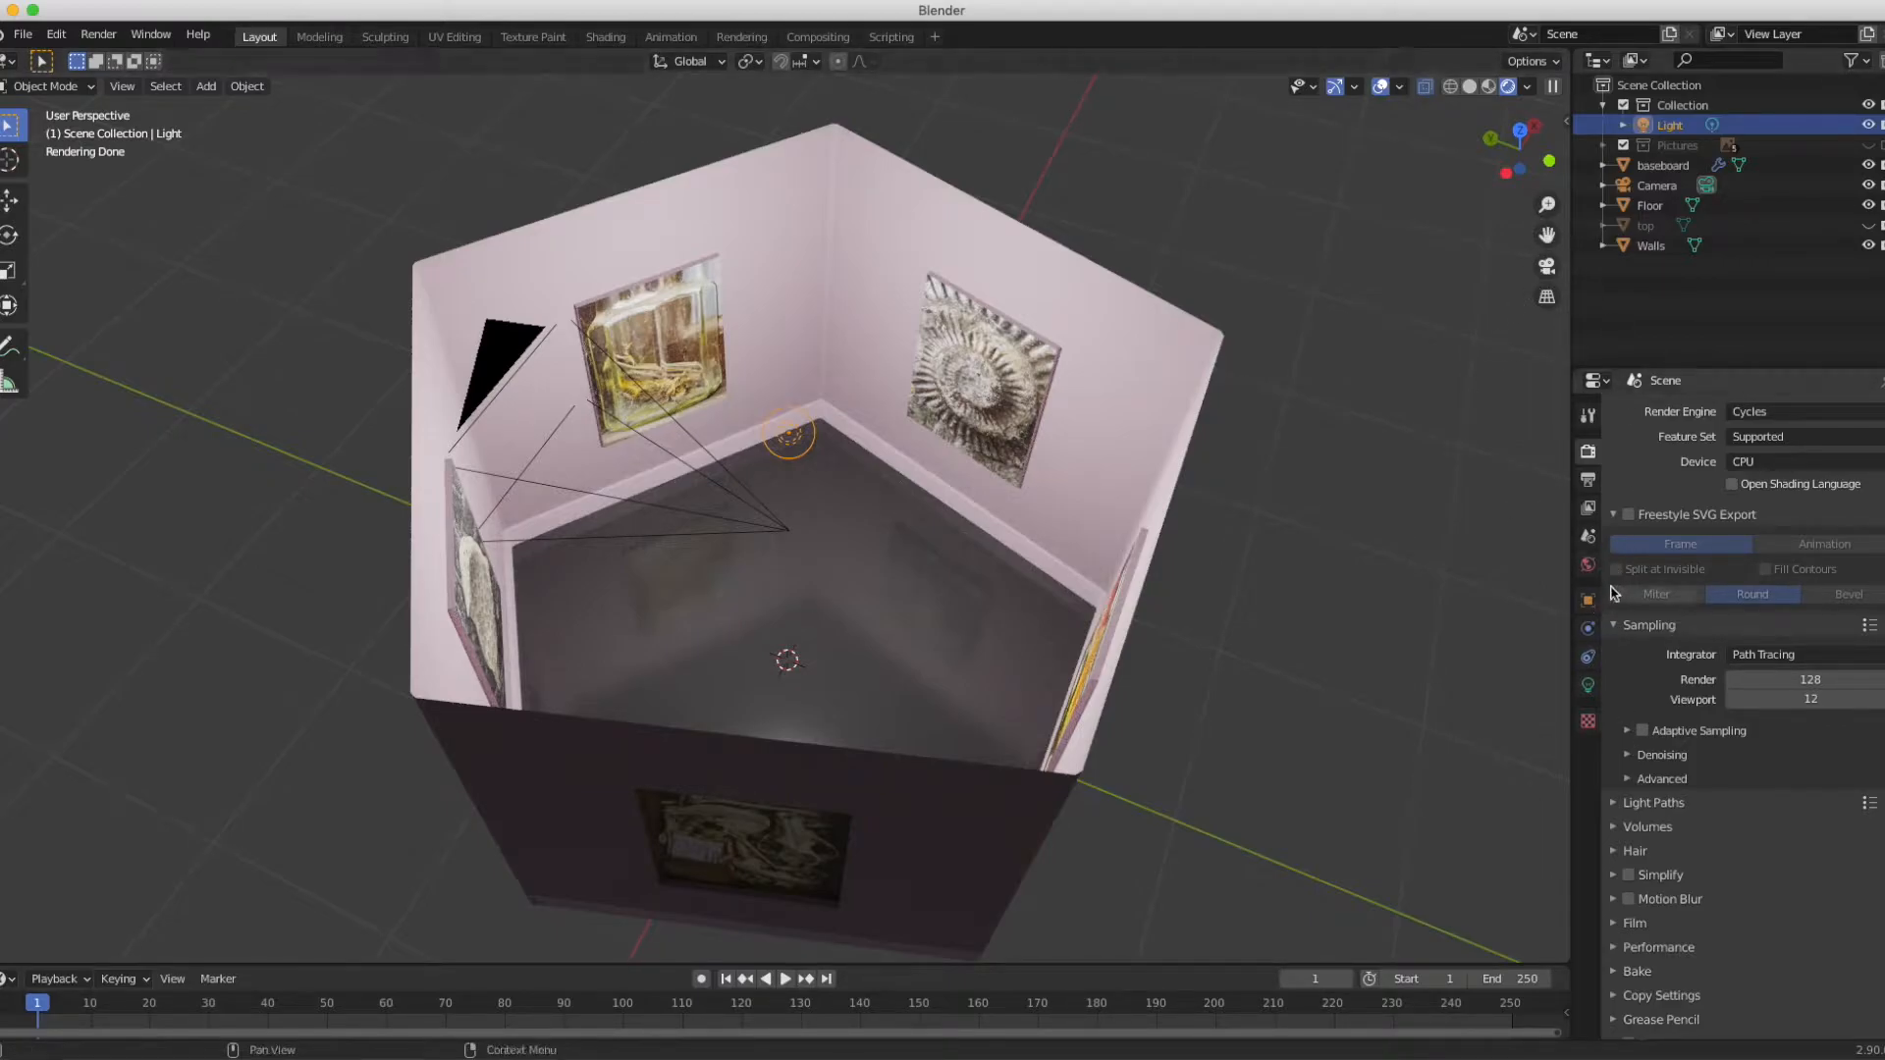
- Look through the camera with its lens settings open and rotate it about 21.7° around the global Z axis
{"action": "left_click", "coordinate": [666, 418]}
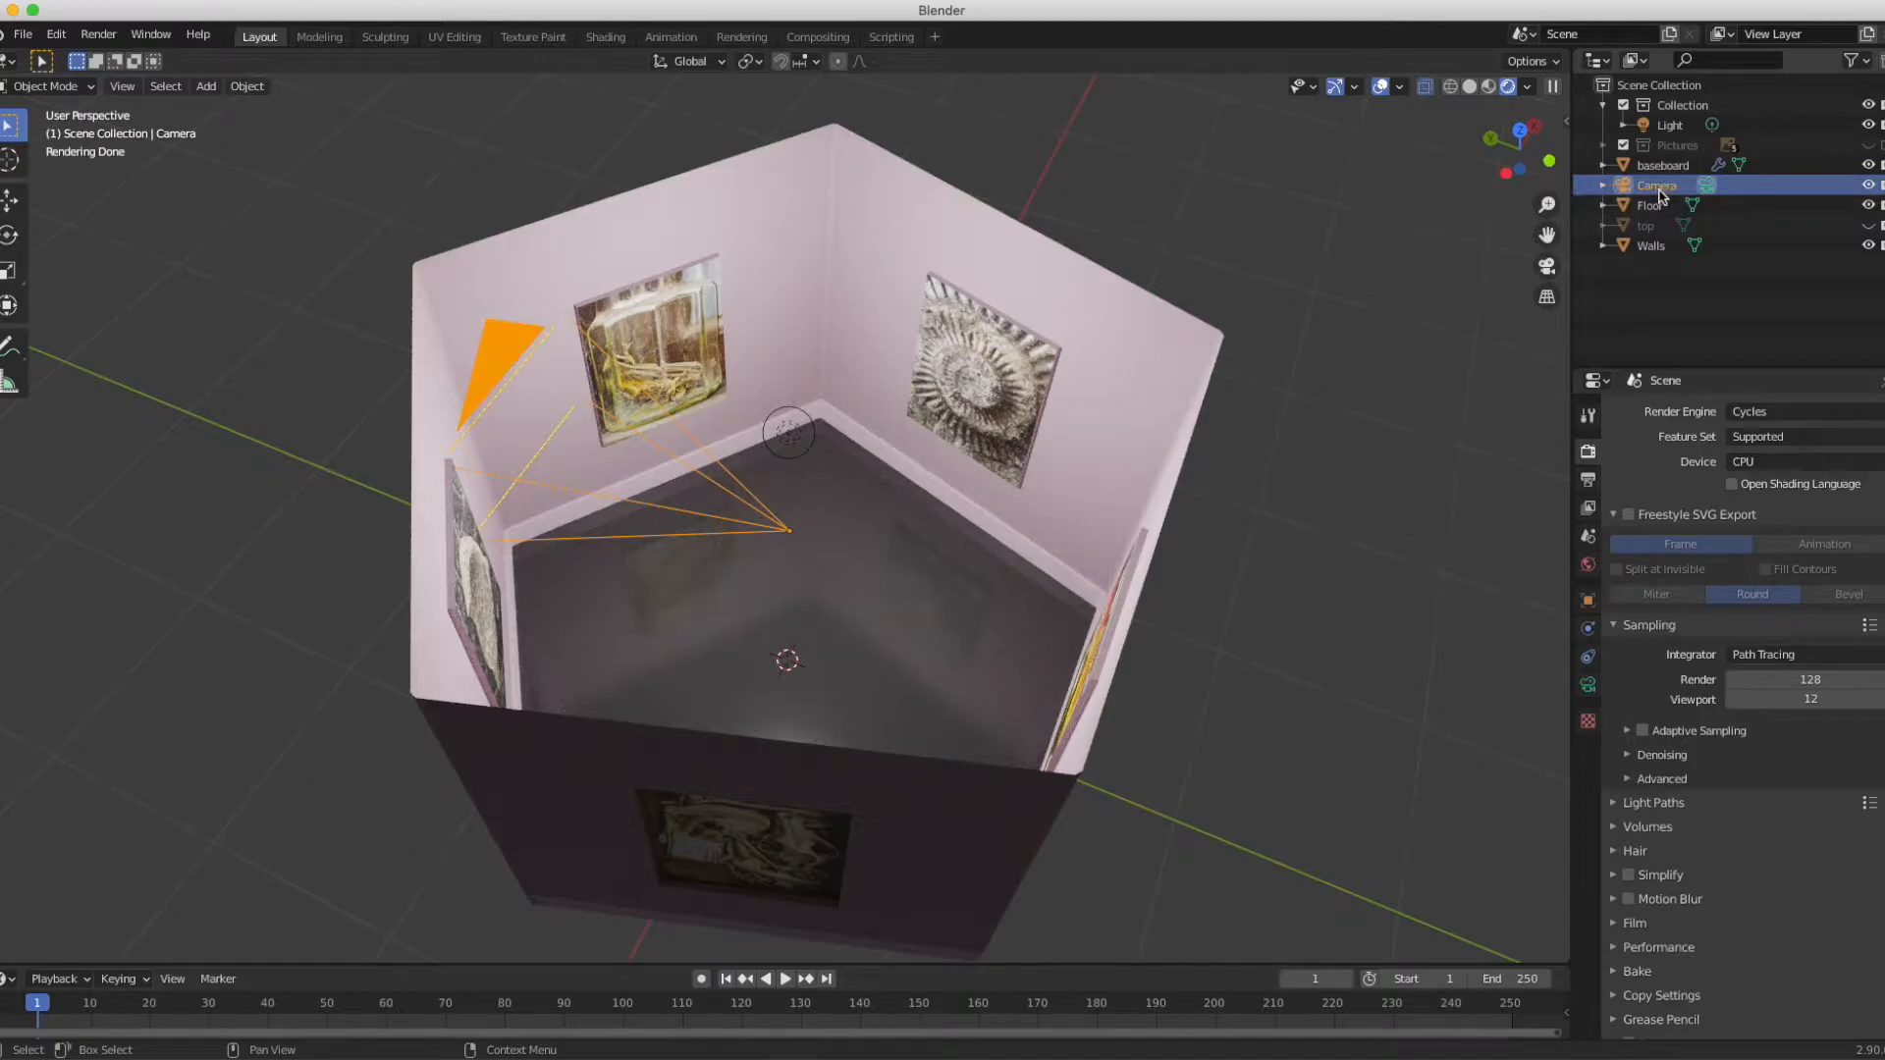
{"action": "left_click", "coordinate": [1588, 687]}
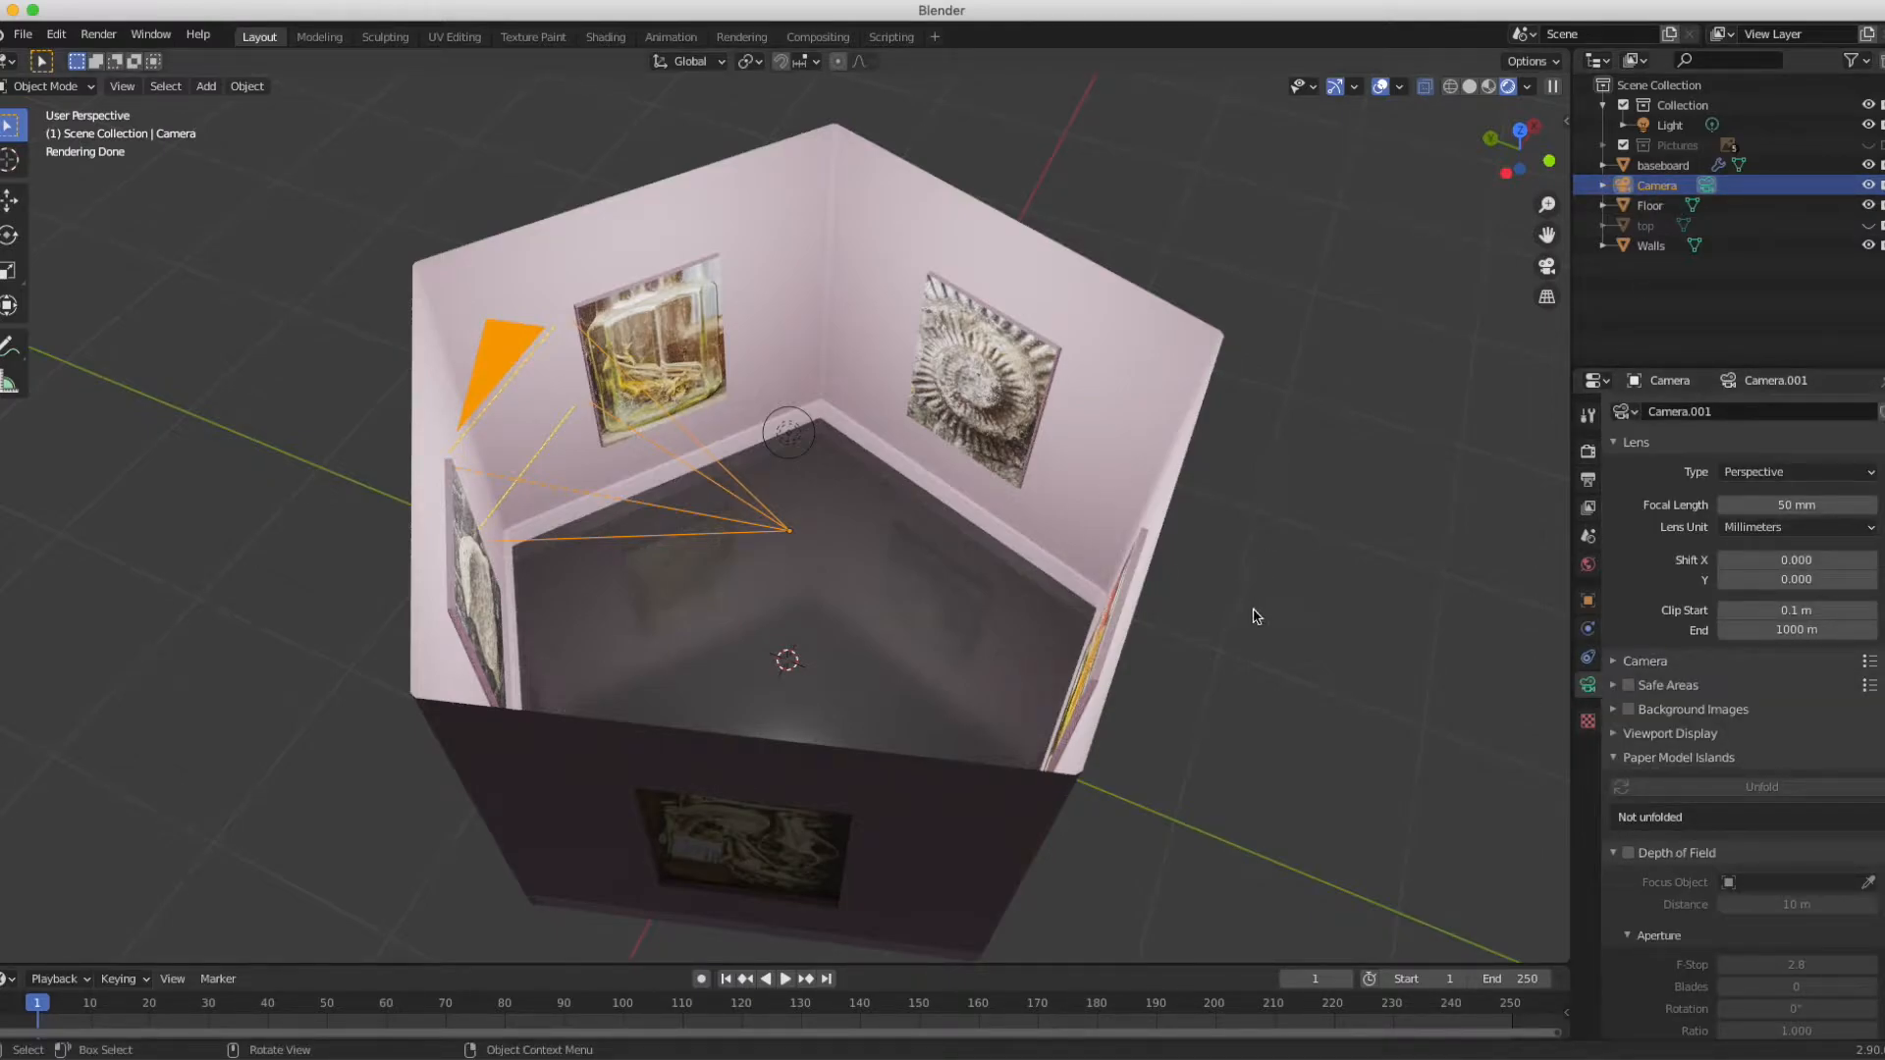
{"action": "left_click", "coordinate": [1548, 266]}
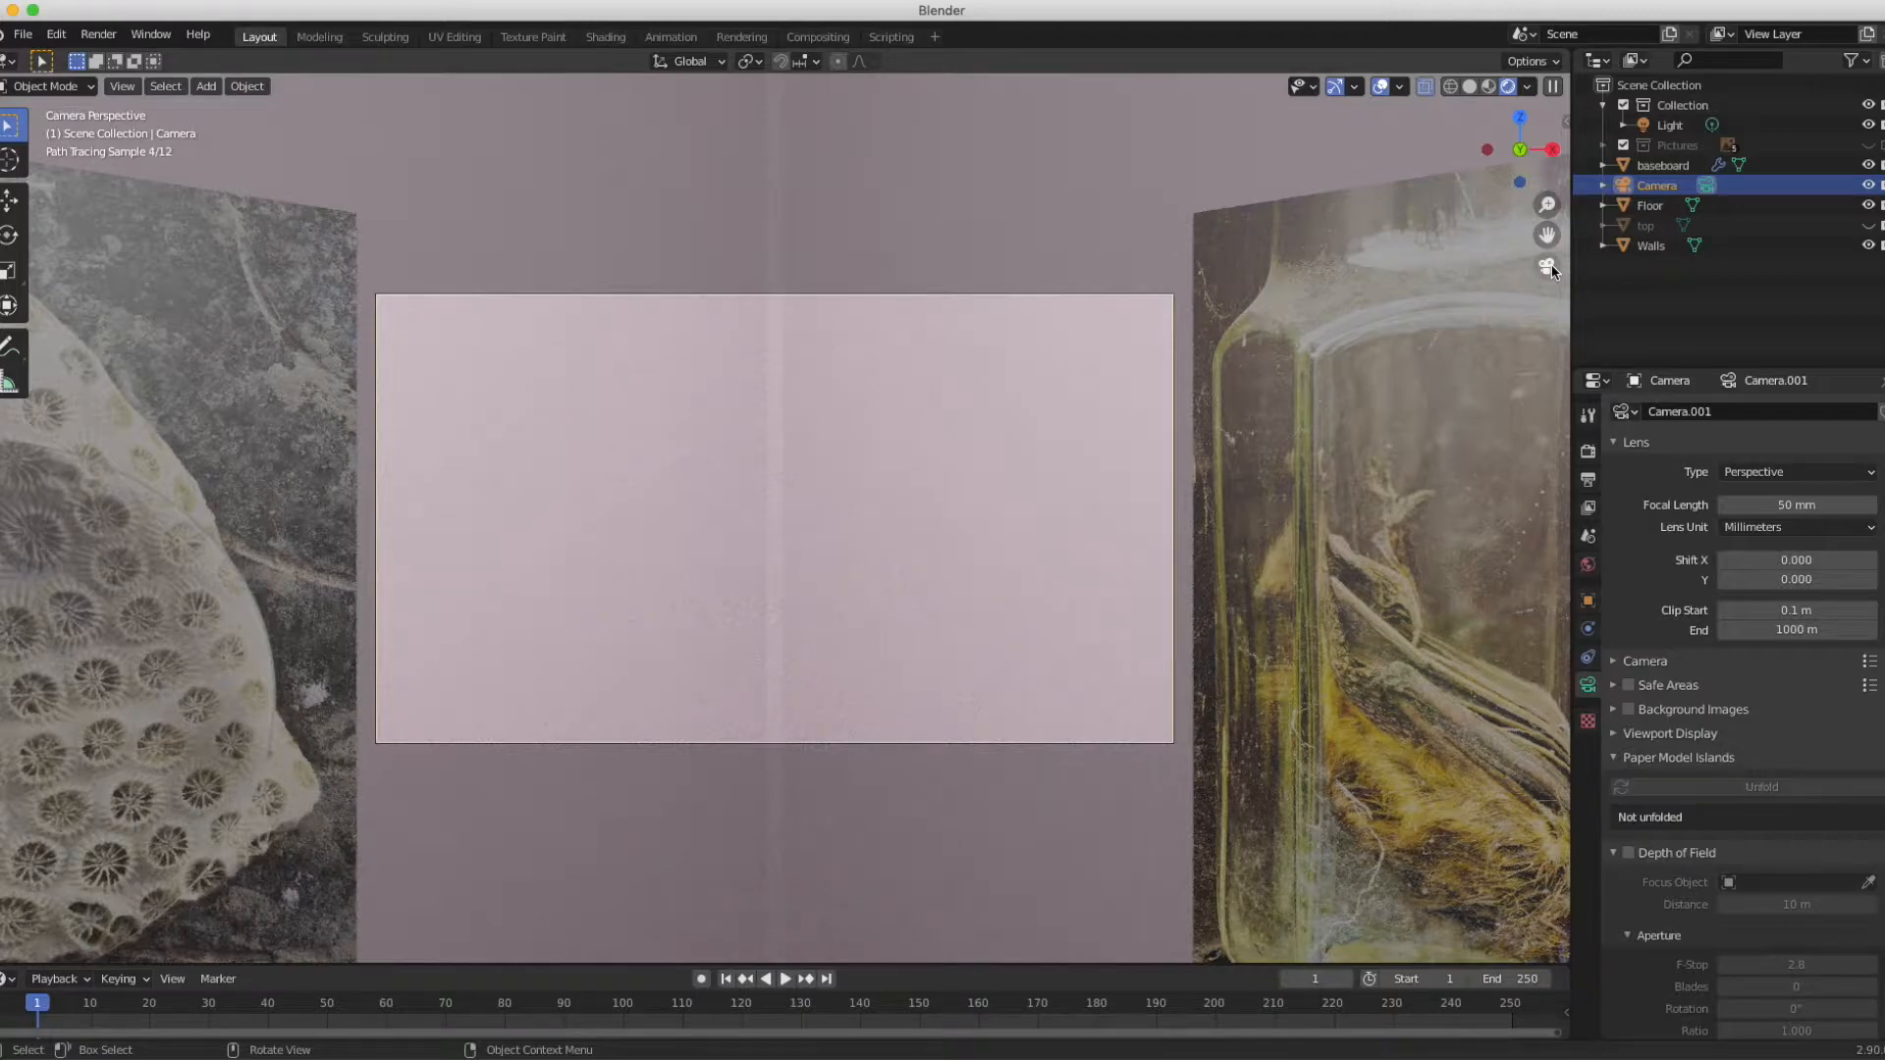
{"action": "key", "text": "r"}
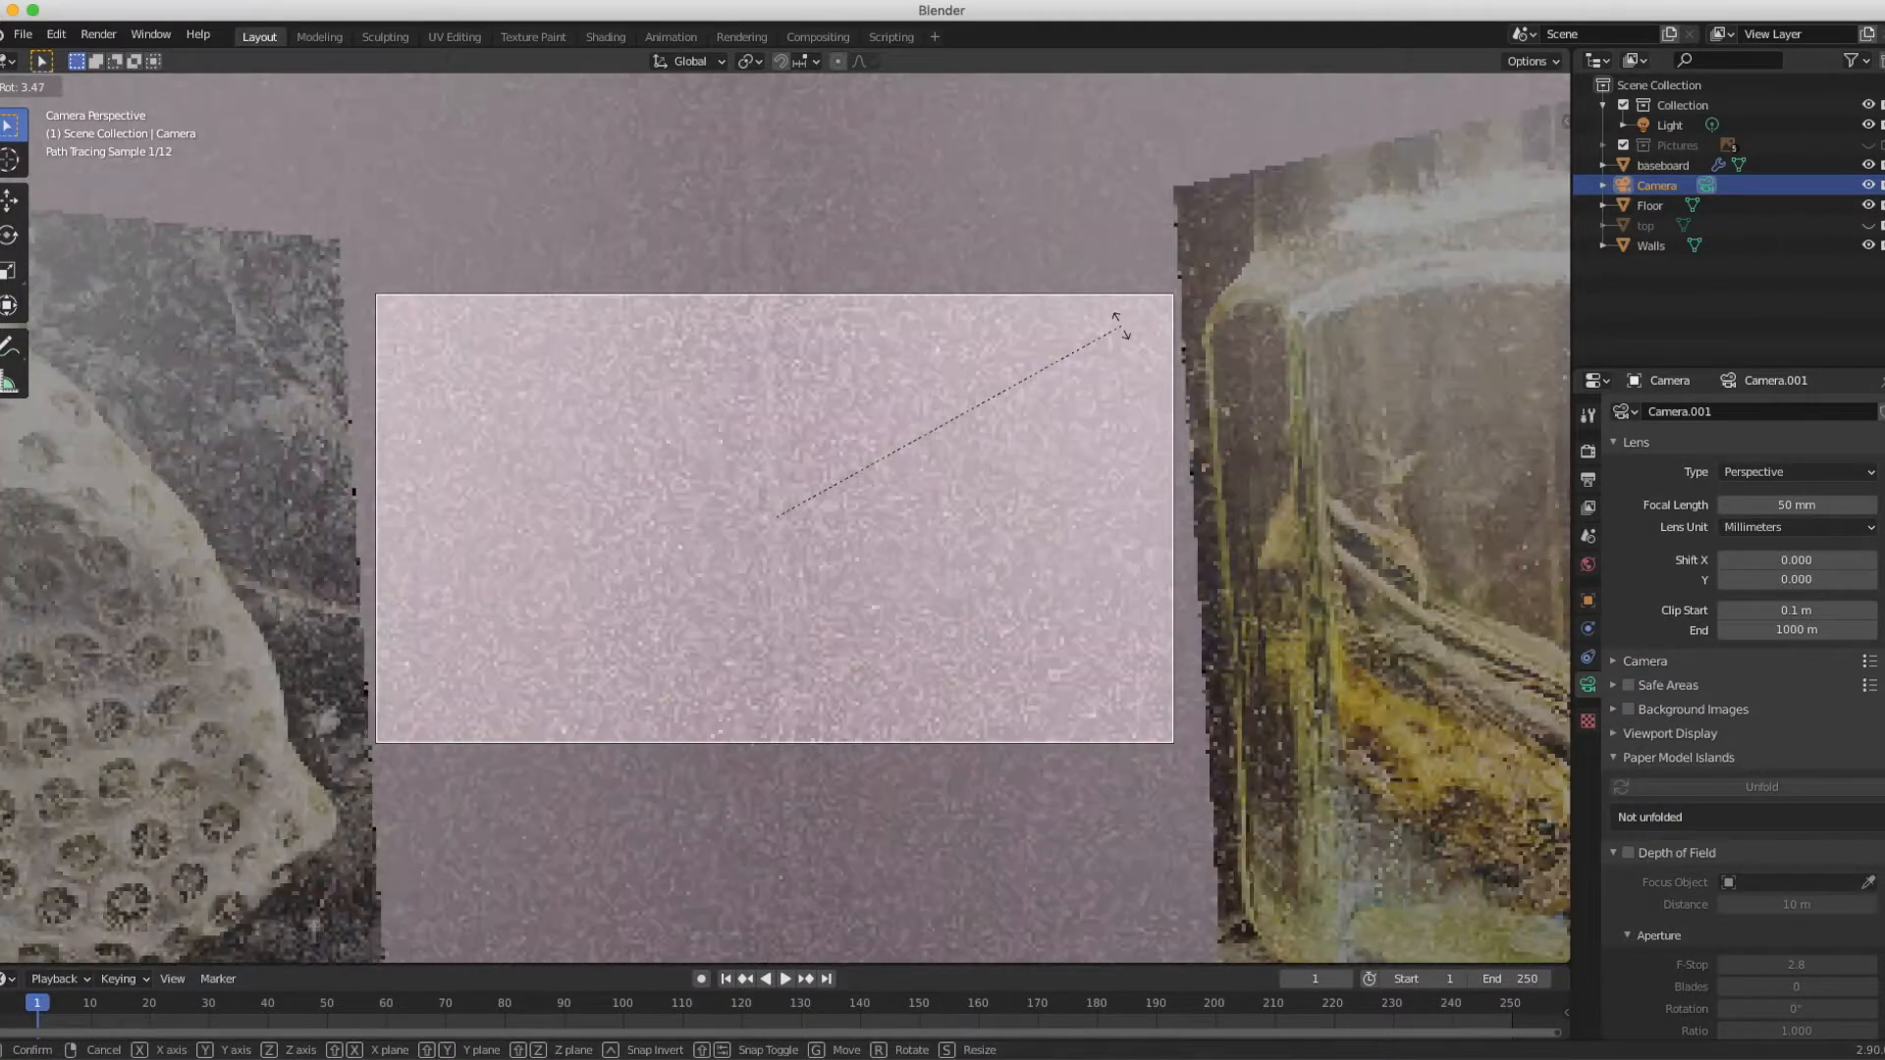
{"action": "key", "text": "z"}
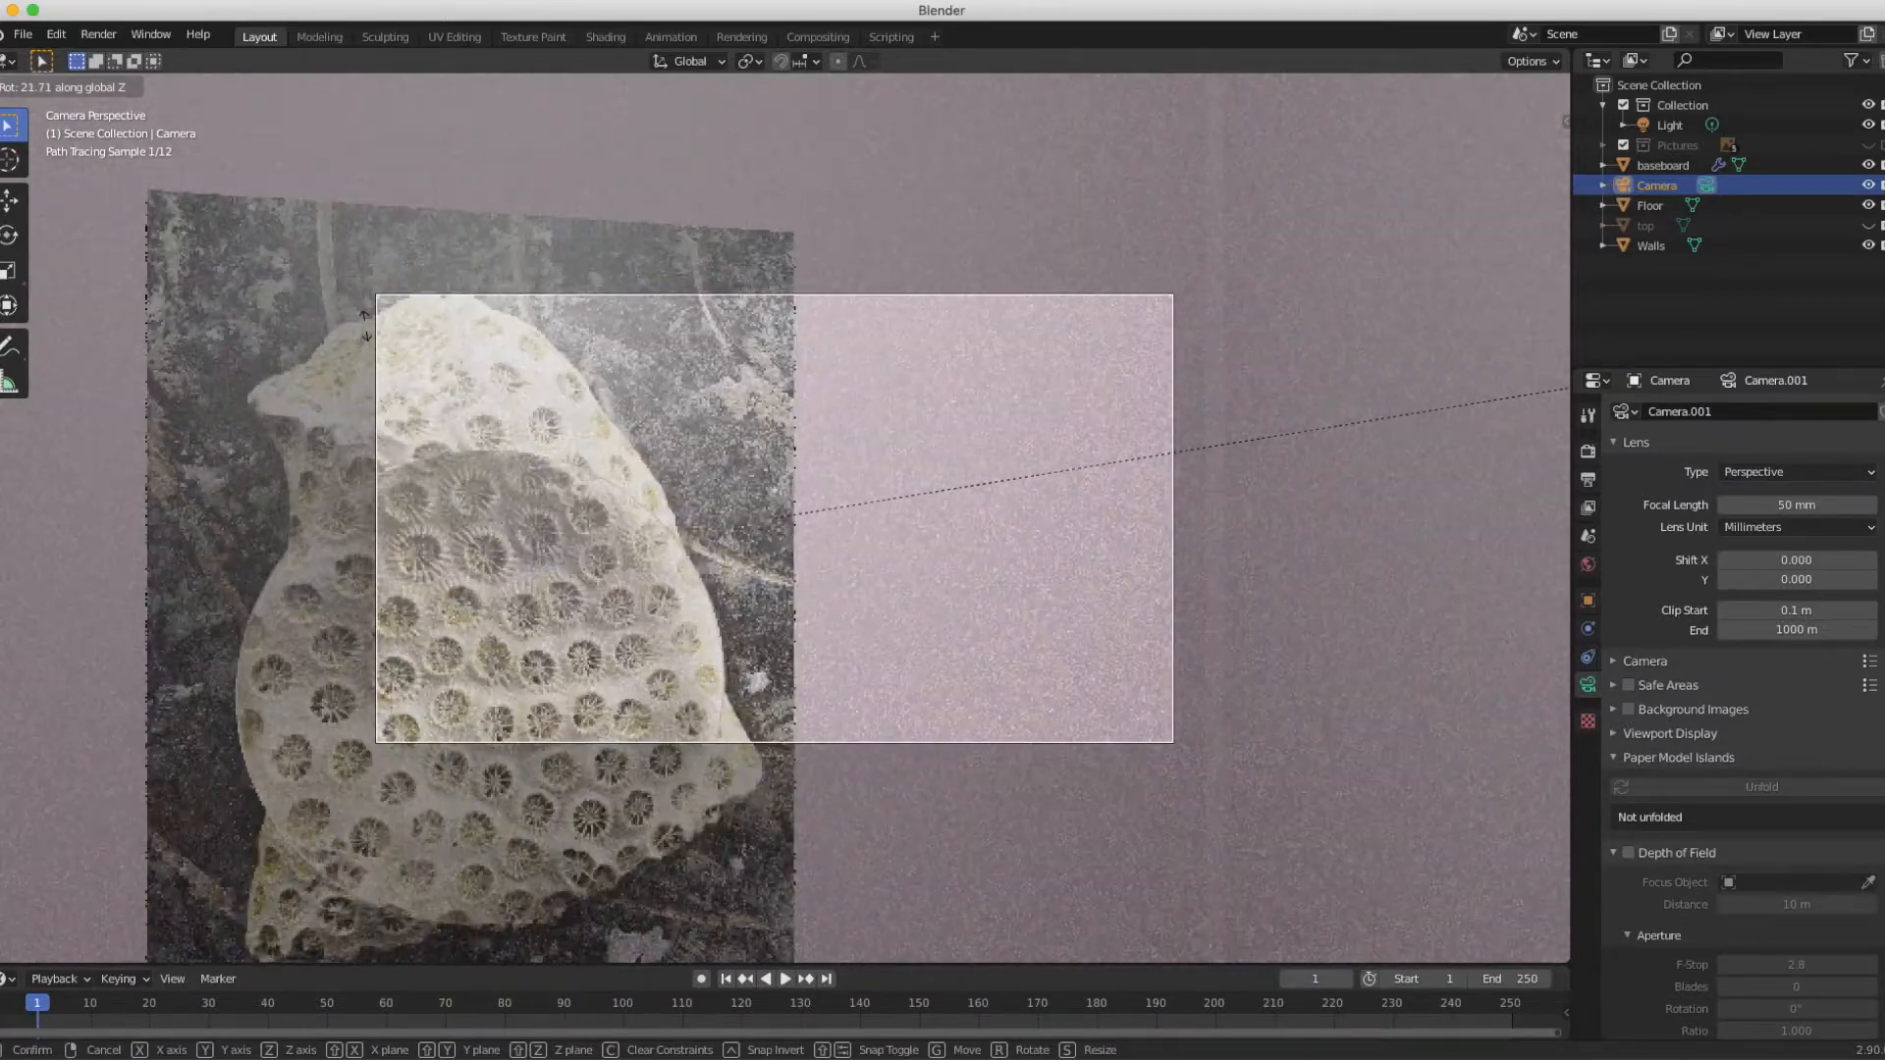
{"action": "left_click", "coordinate": [365, 324]}
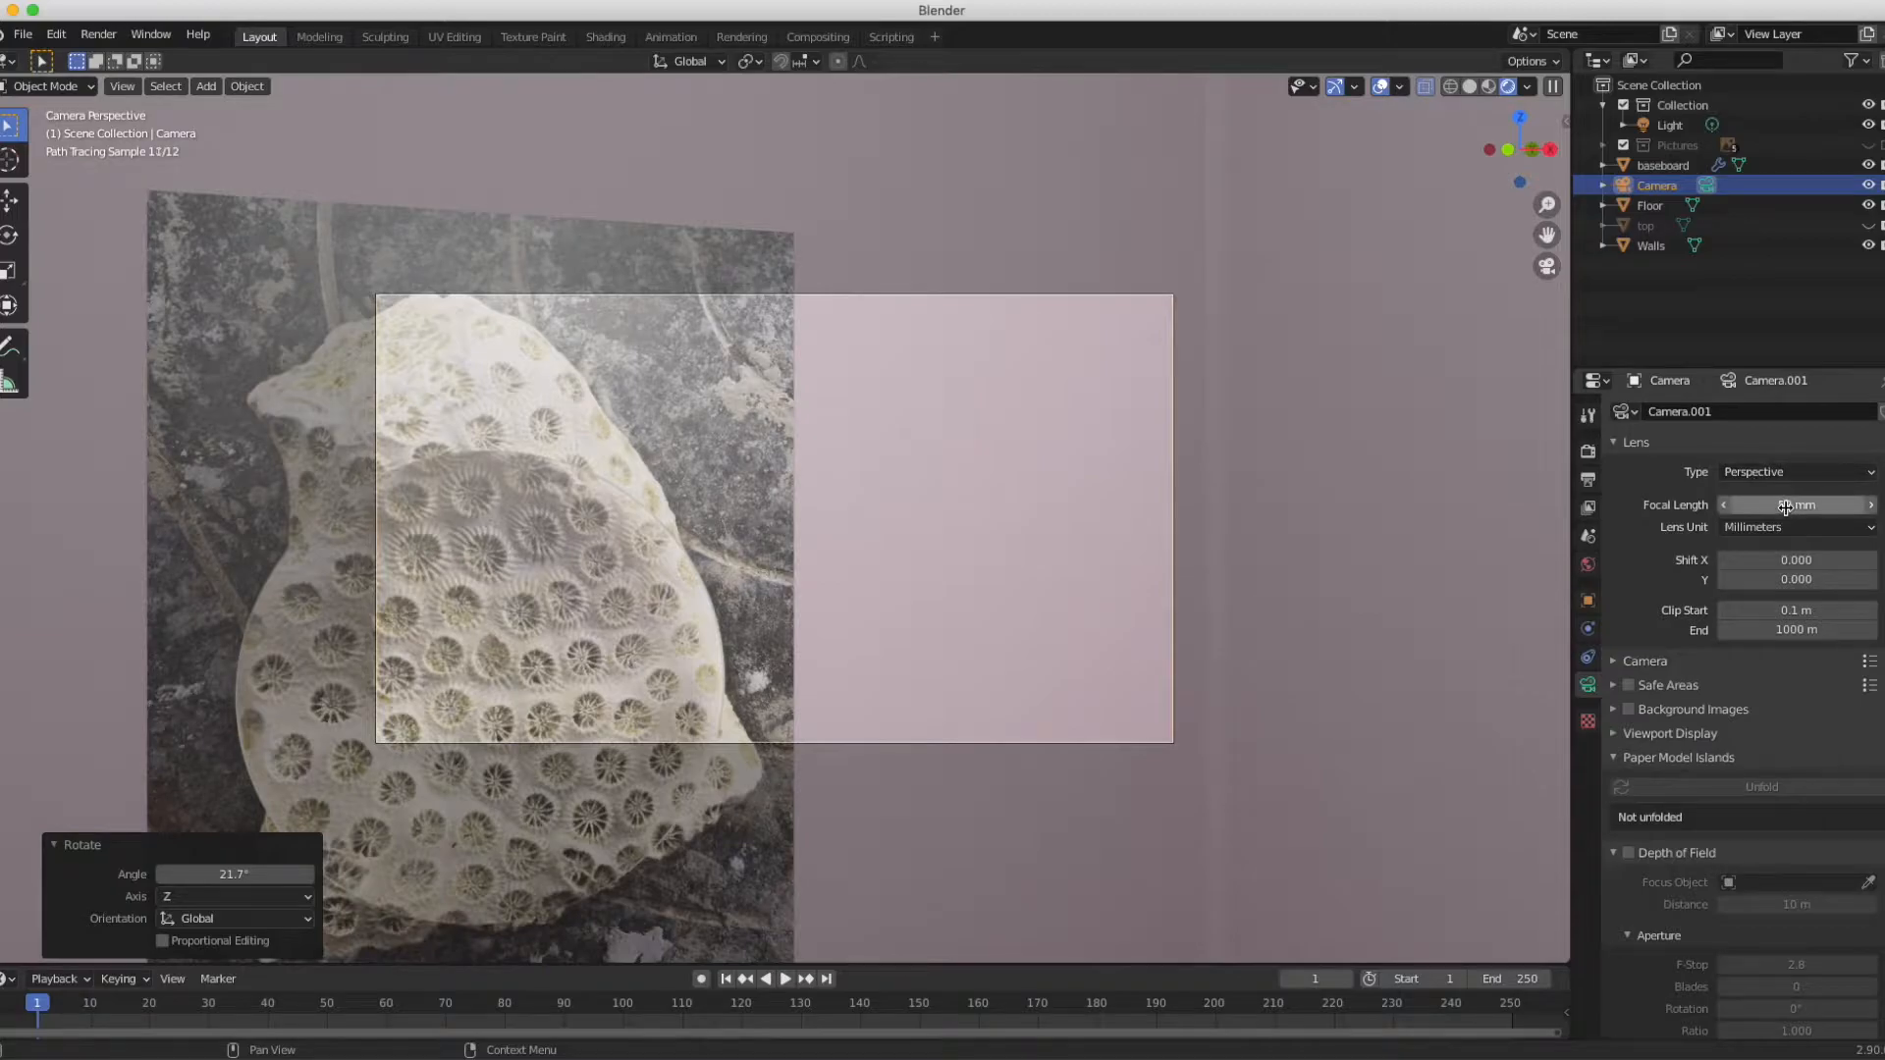
- Set the camera's focal length to 34 mm and switch its lens to the Panoramic type with an Equirectangular panorama
{"action": "left_click_drag", "start_coordinate": [1785, 505], "coordinate": [1728, 506]}
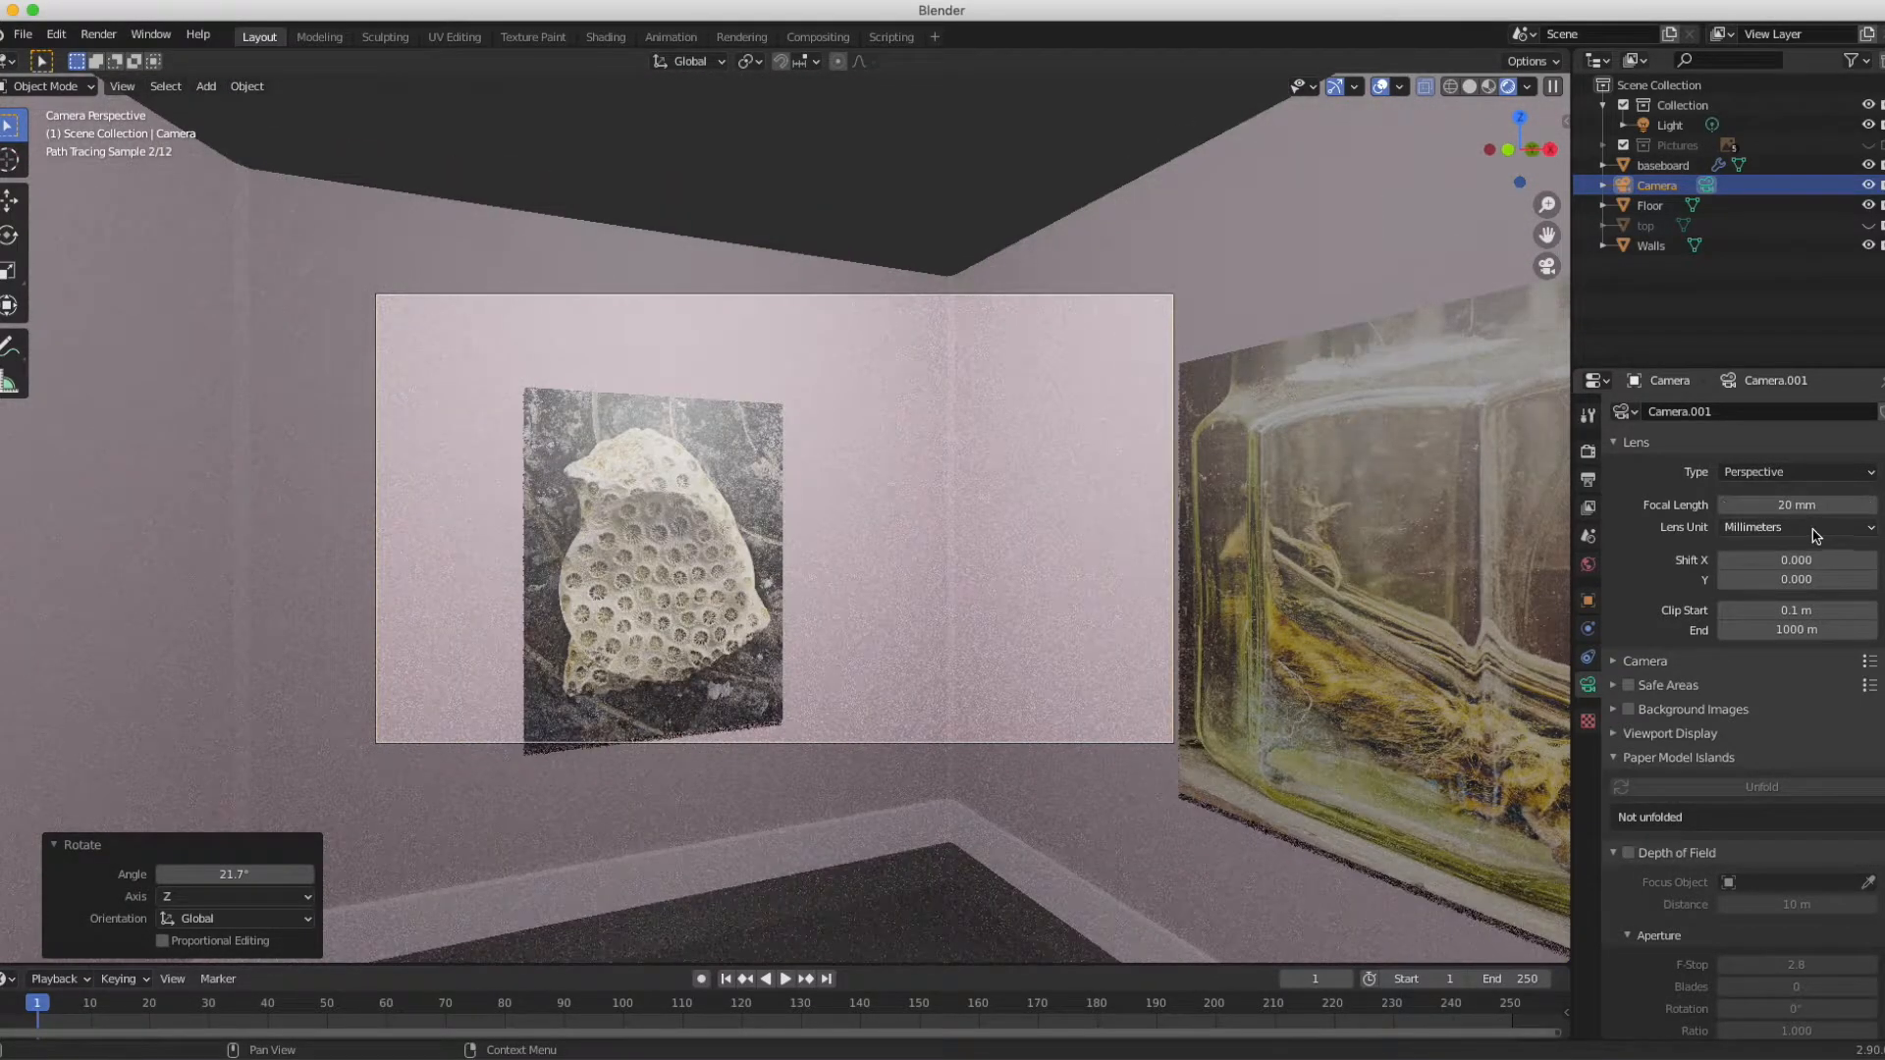
{"action": "left_click_drag", "start_coordinate": [1775, 503], "coordinate": [1811, 504]}
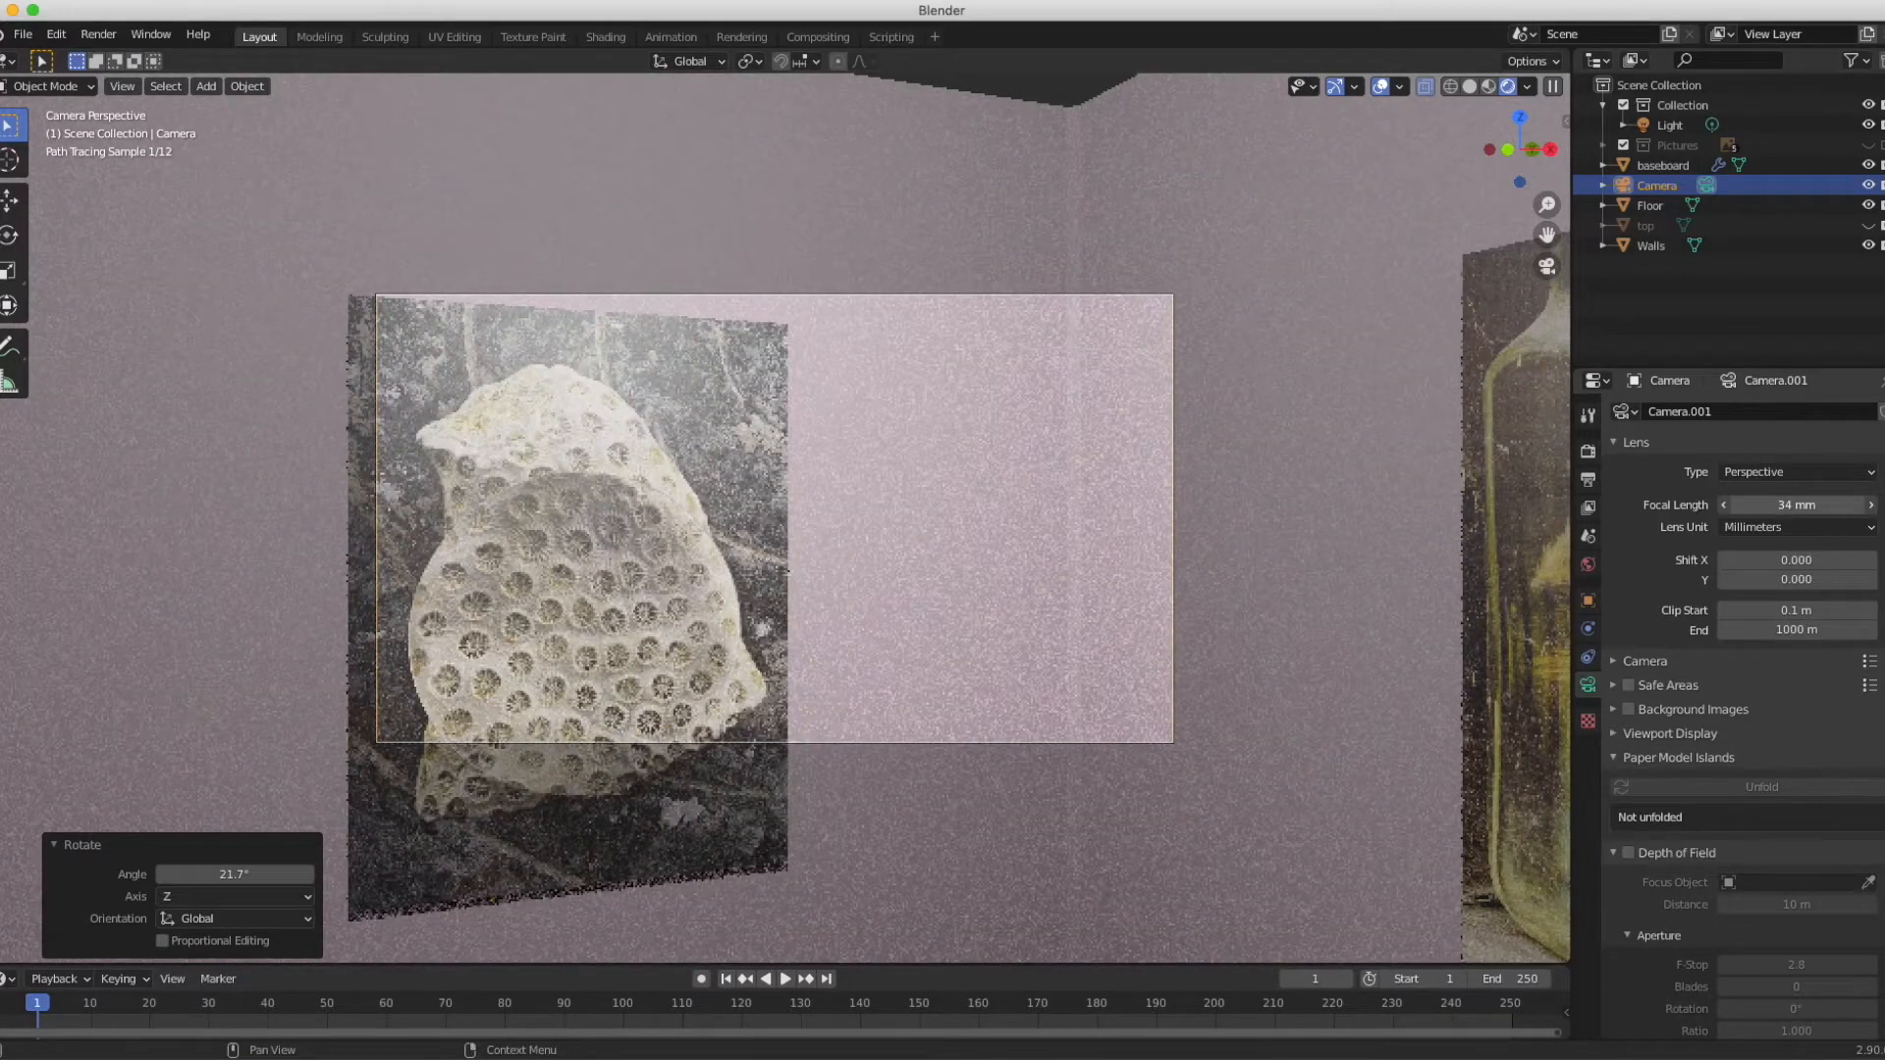
{"action": "left_click", "coordinate": [1747, 475]}
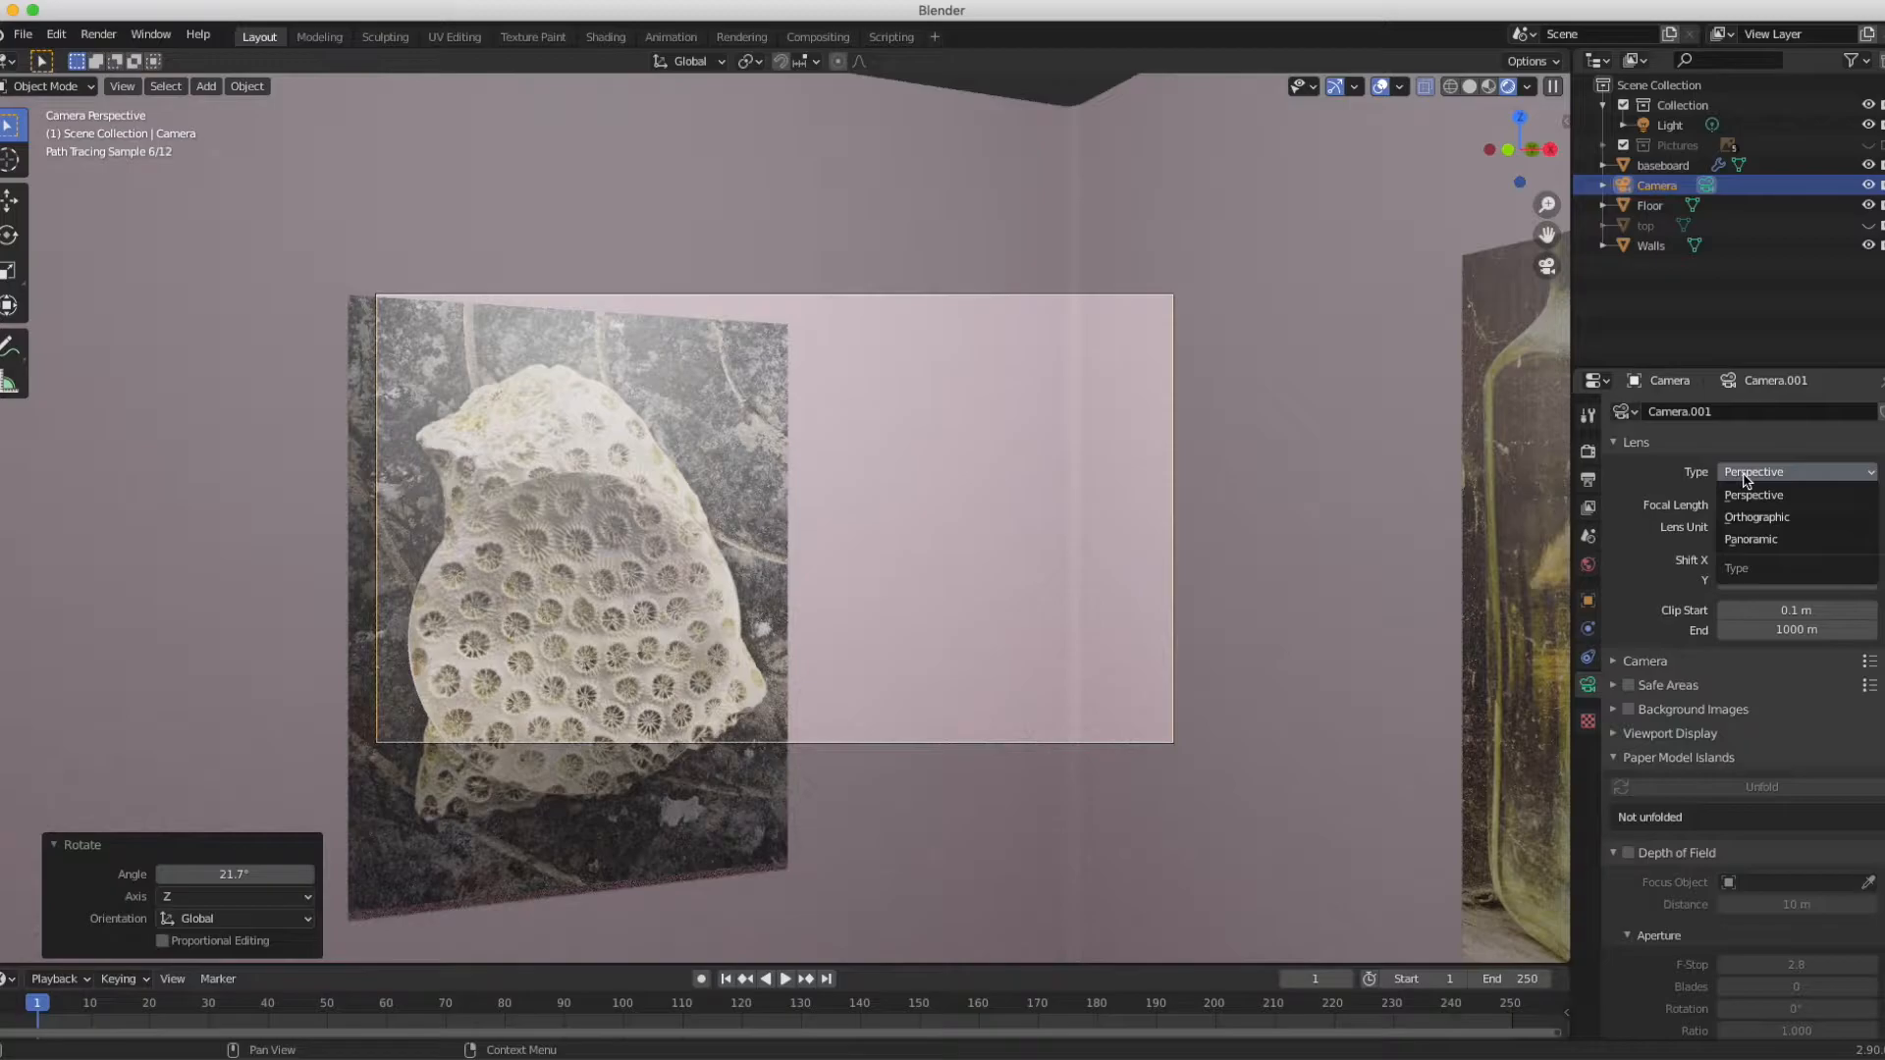
{"action": "left_click", "coordinate": [1752, 539]}
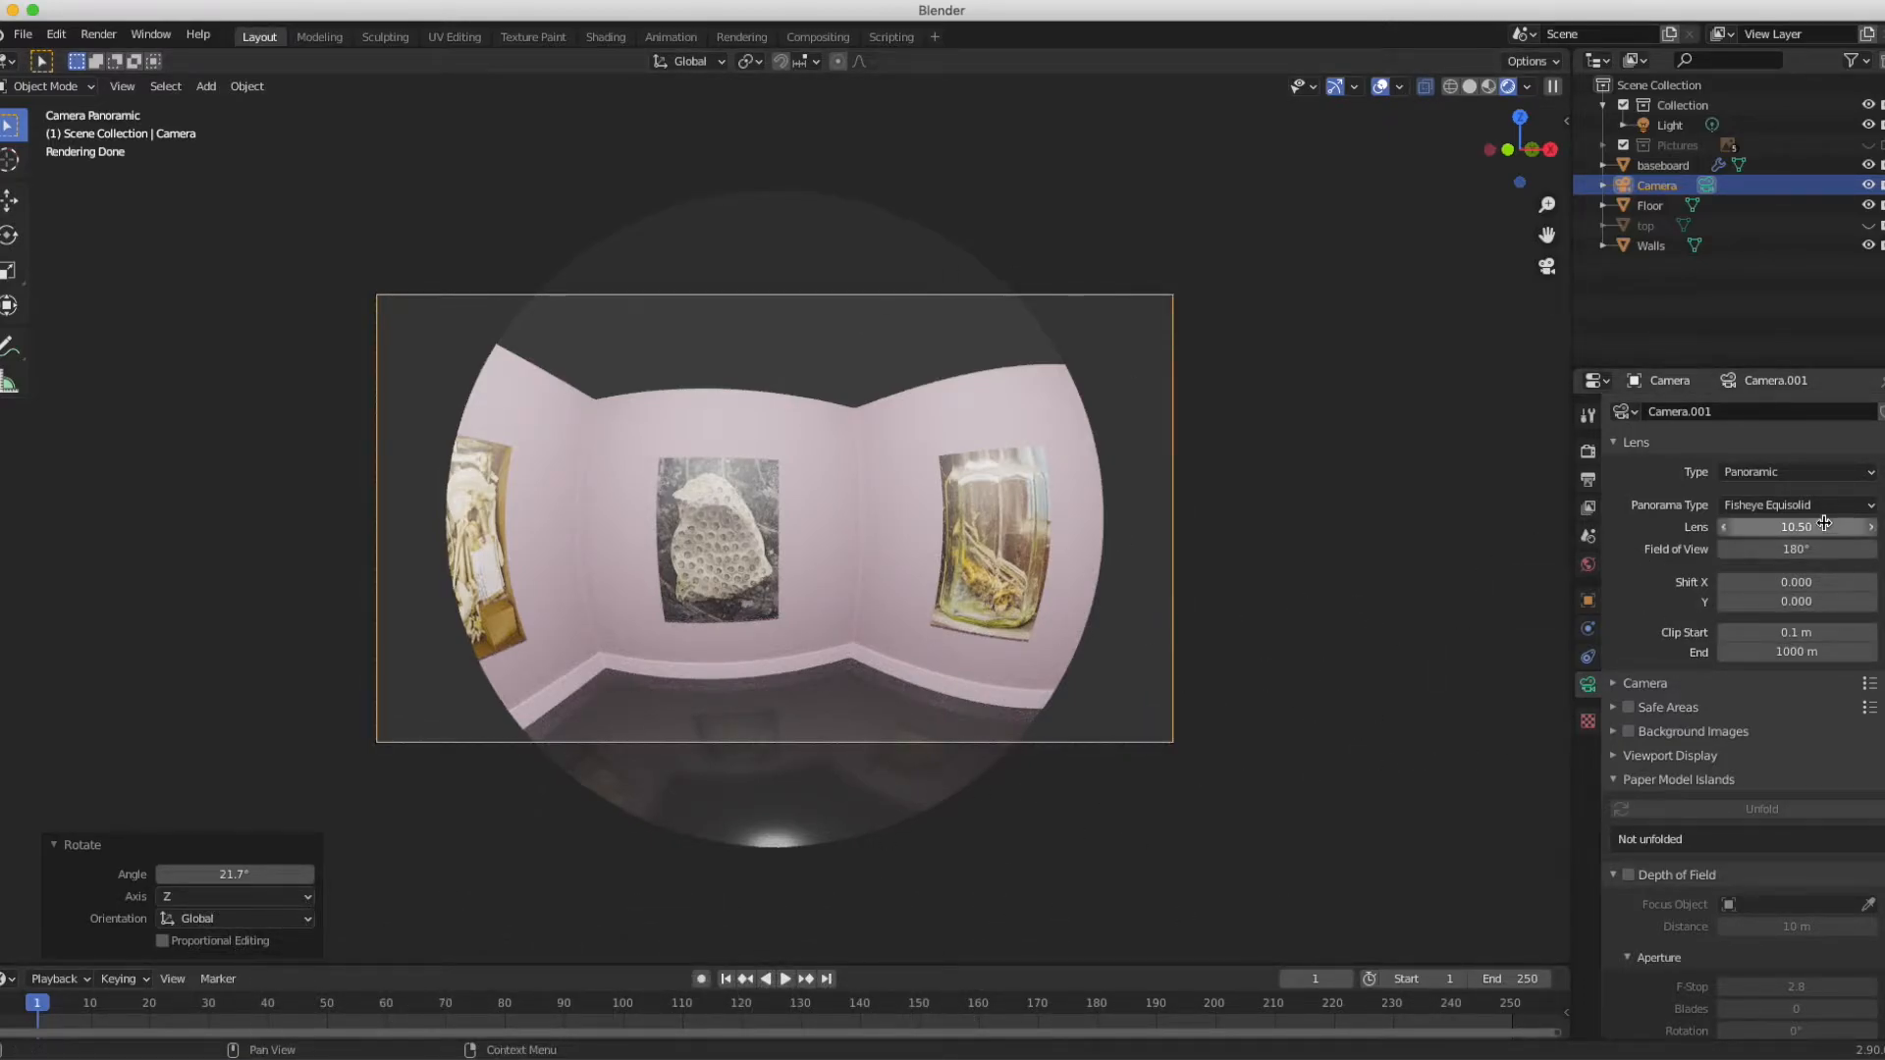
{"action": "left_click", "coordinate": [1785, 507]}
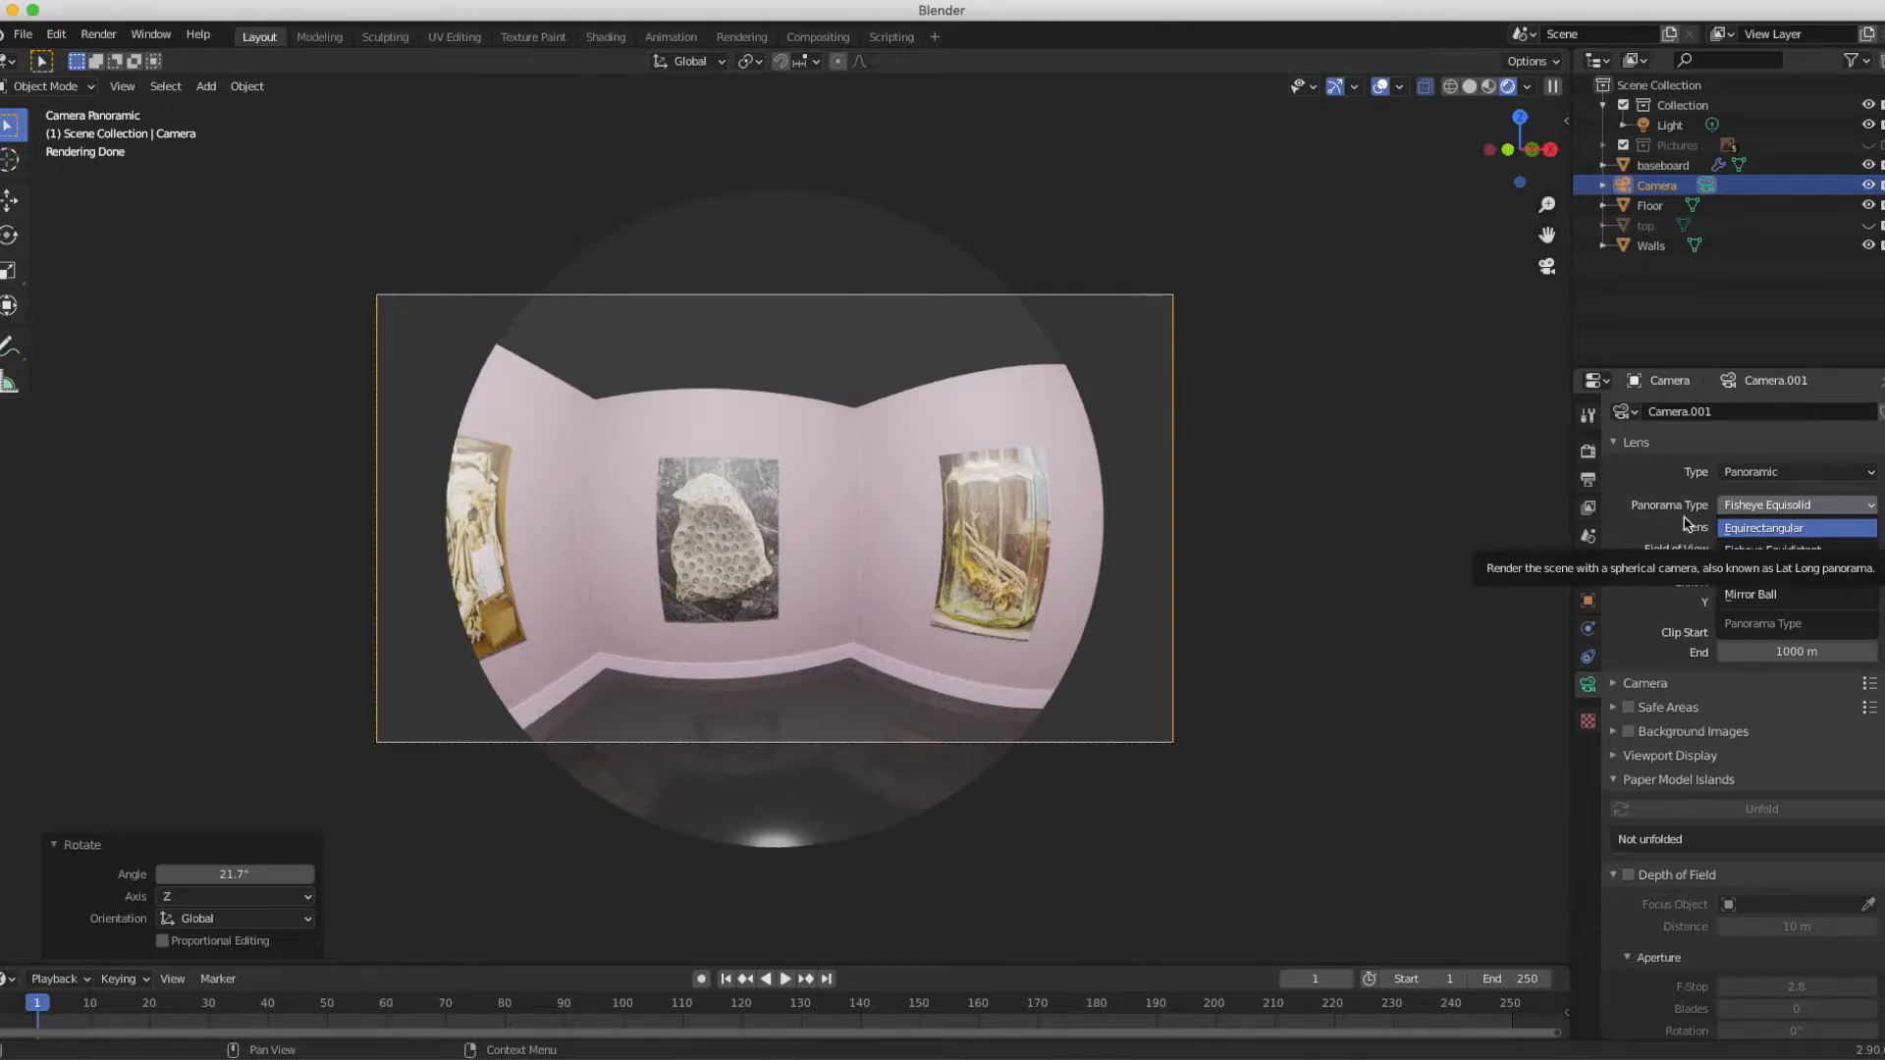
{"action": "left_click", "coordinate": [1778, 531]}
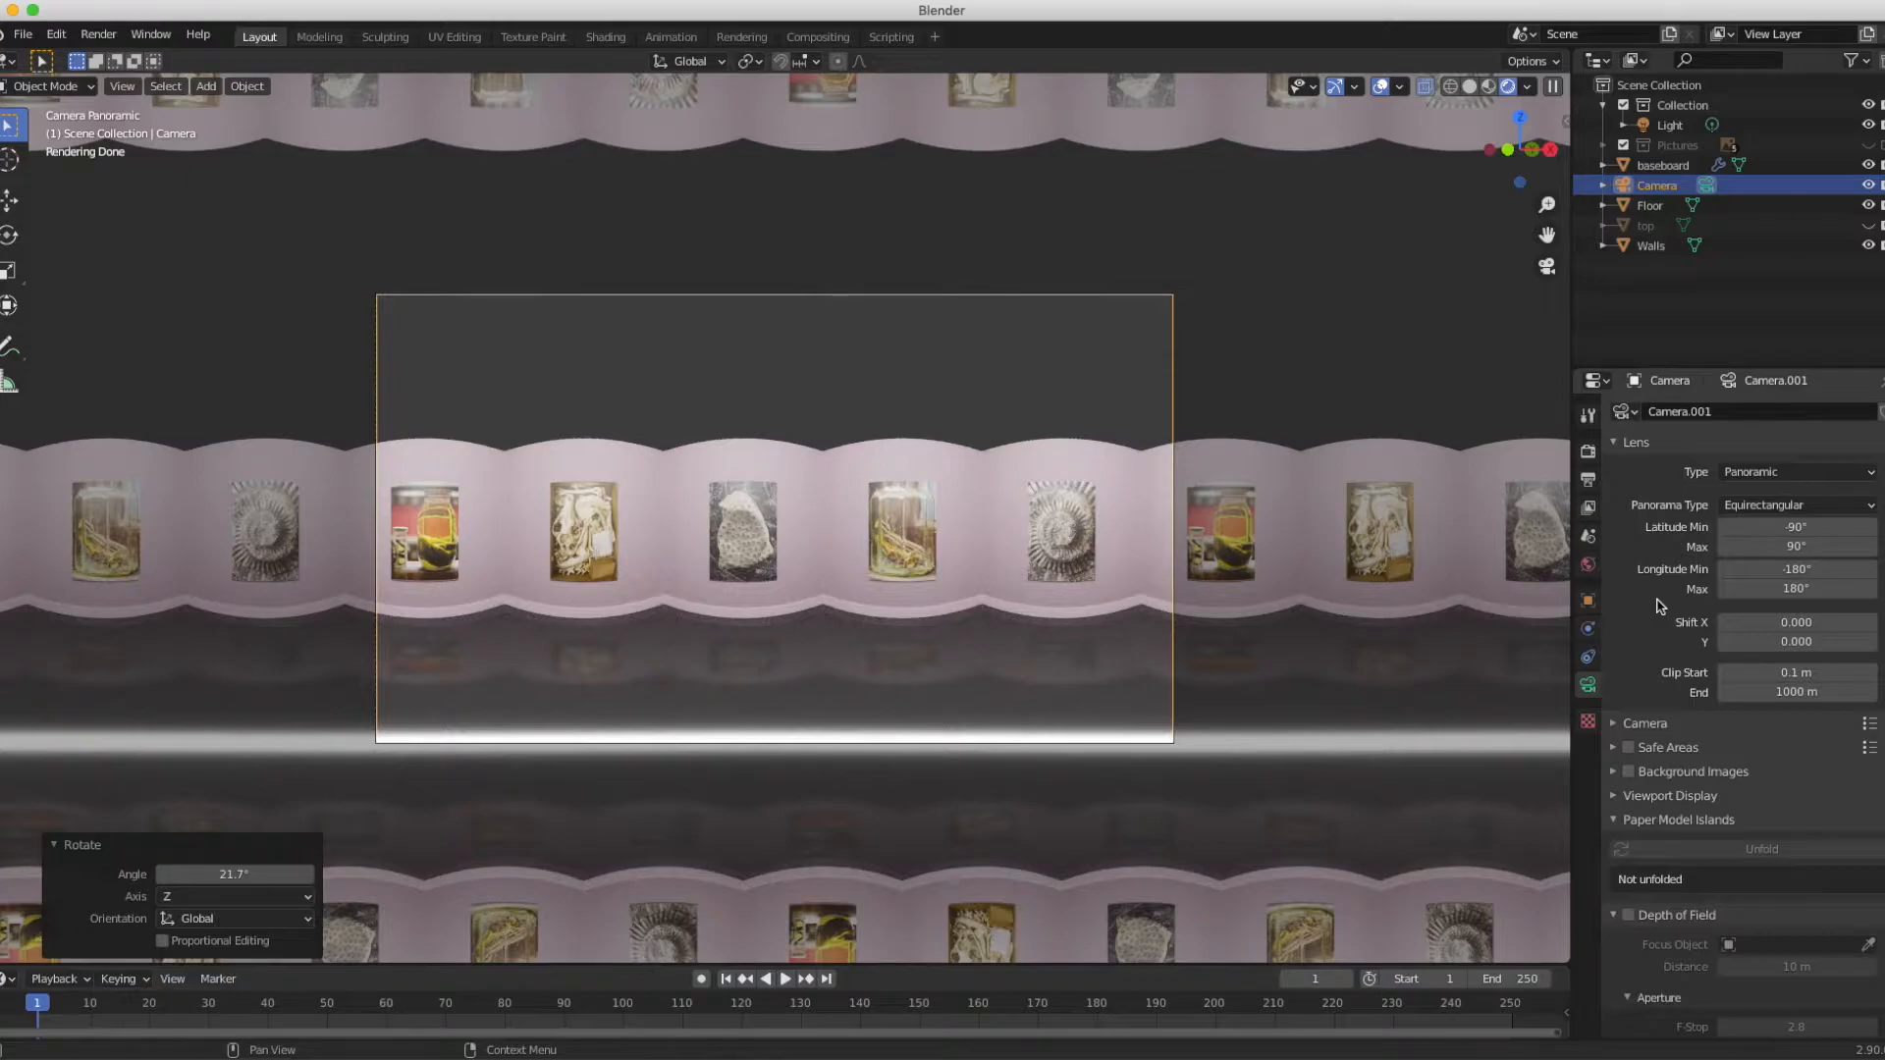
- Set the output Resolution X to 2160 px, twice the 1080 px height
{"action": "left_click", "coordinate": [1588, 481]}
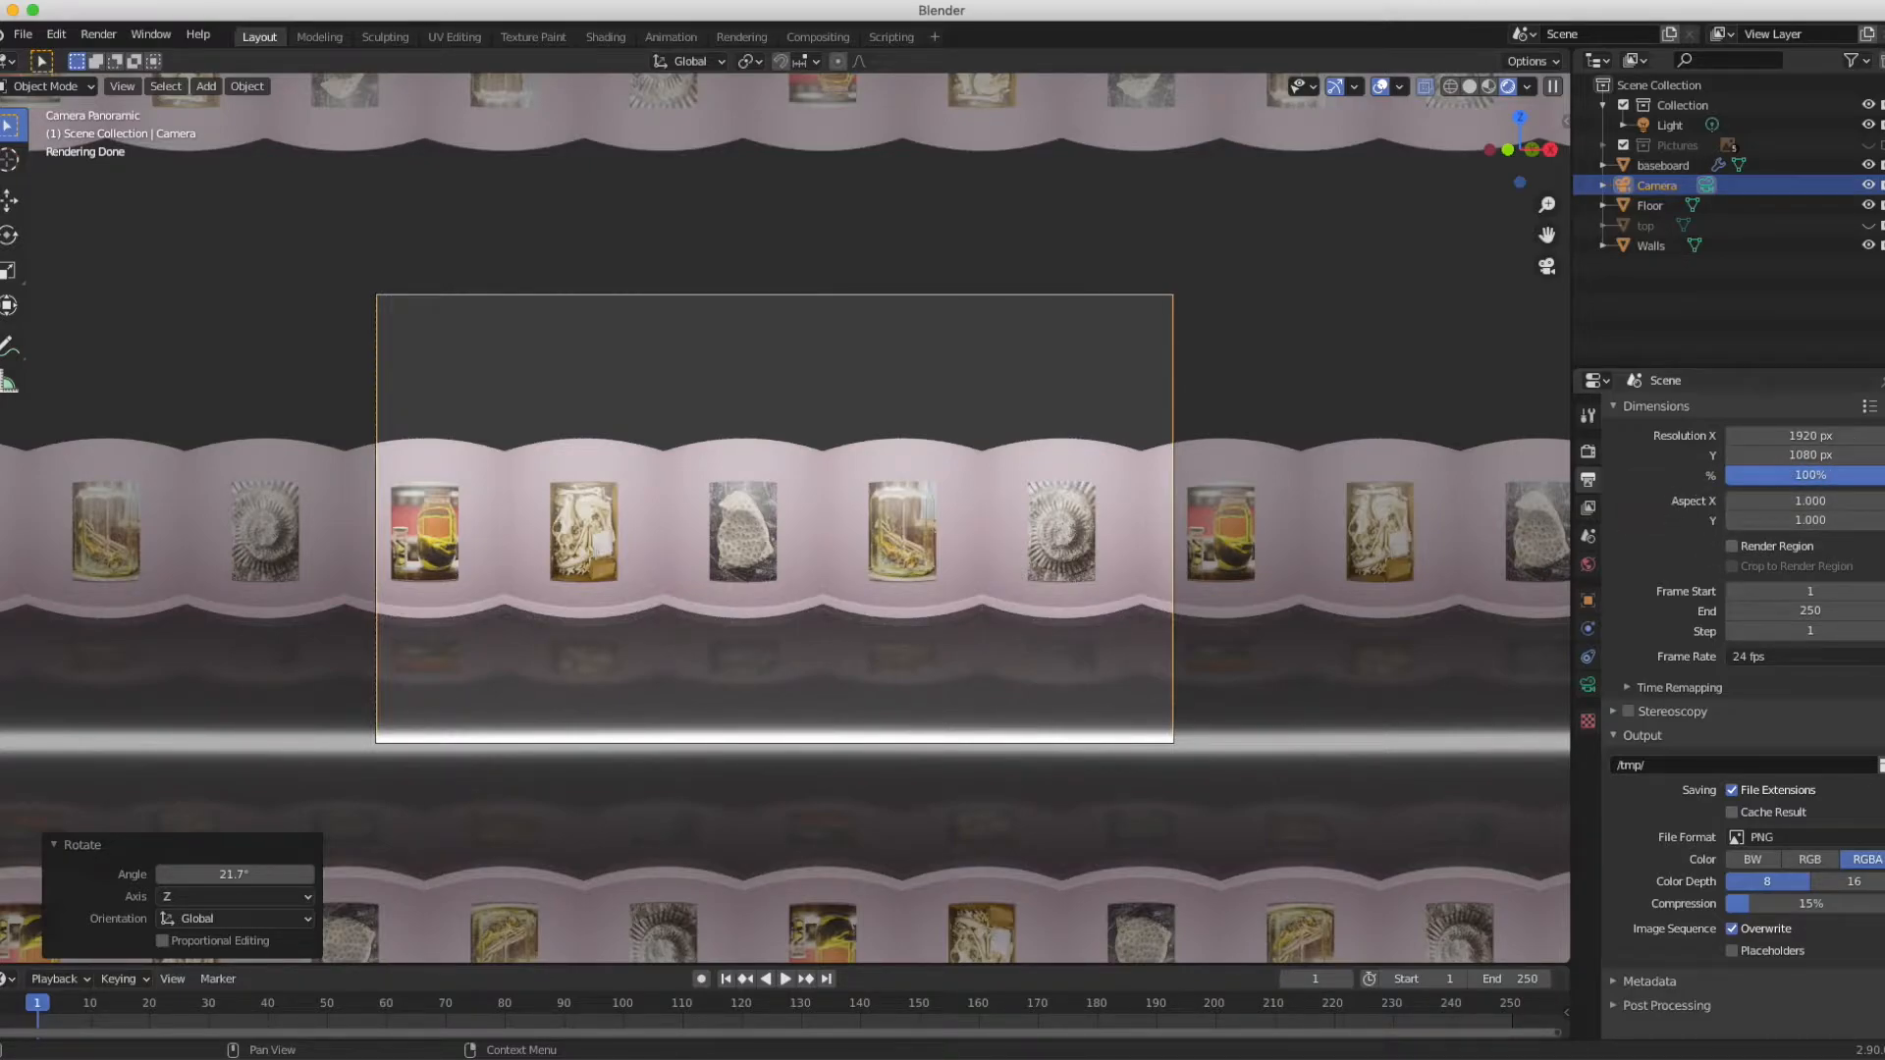
{"action": "left_click", "coordinate": [1797, 437]}
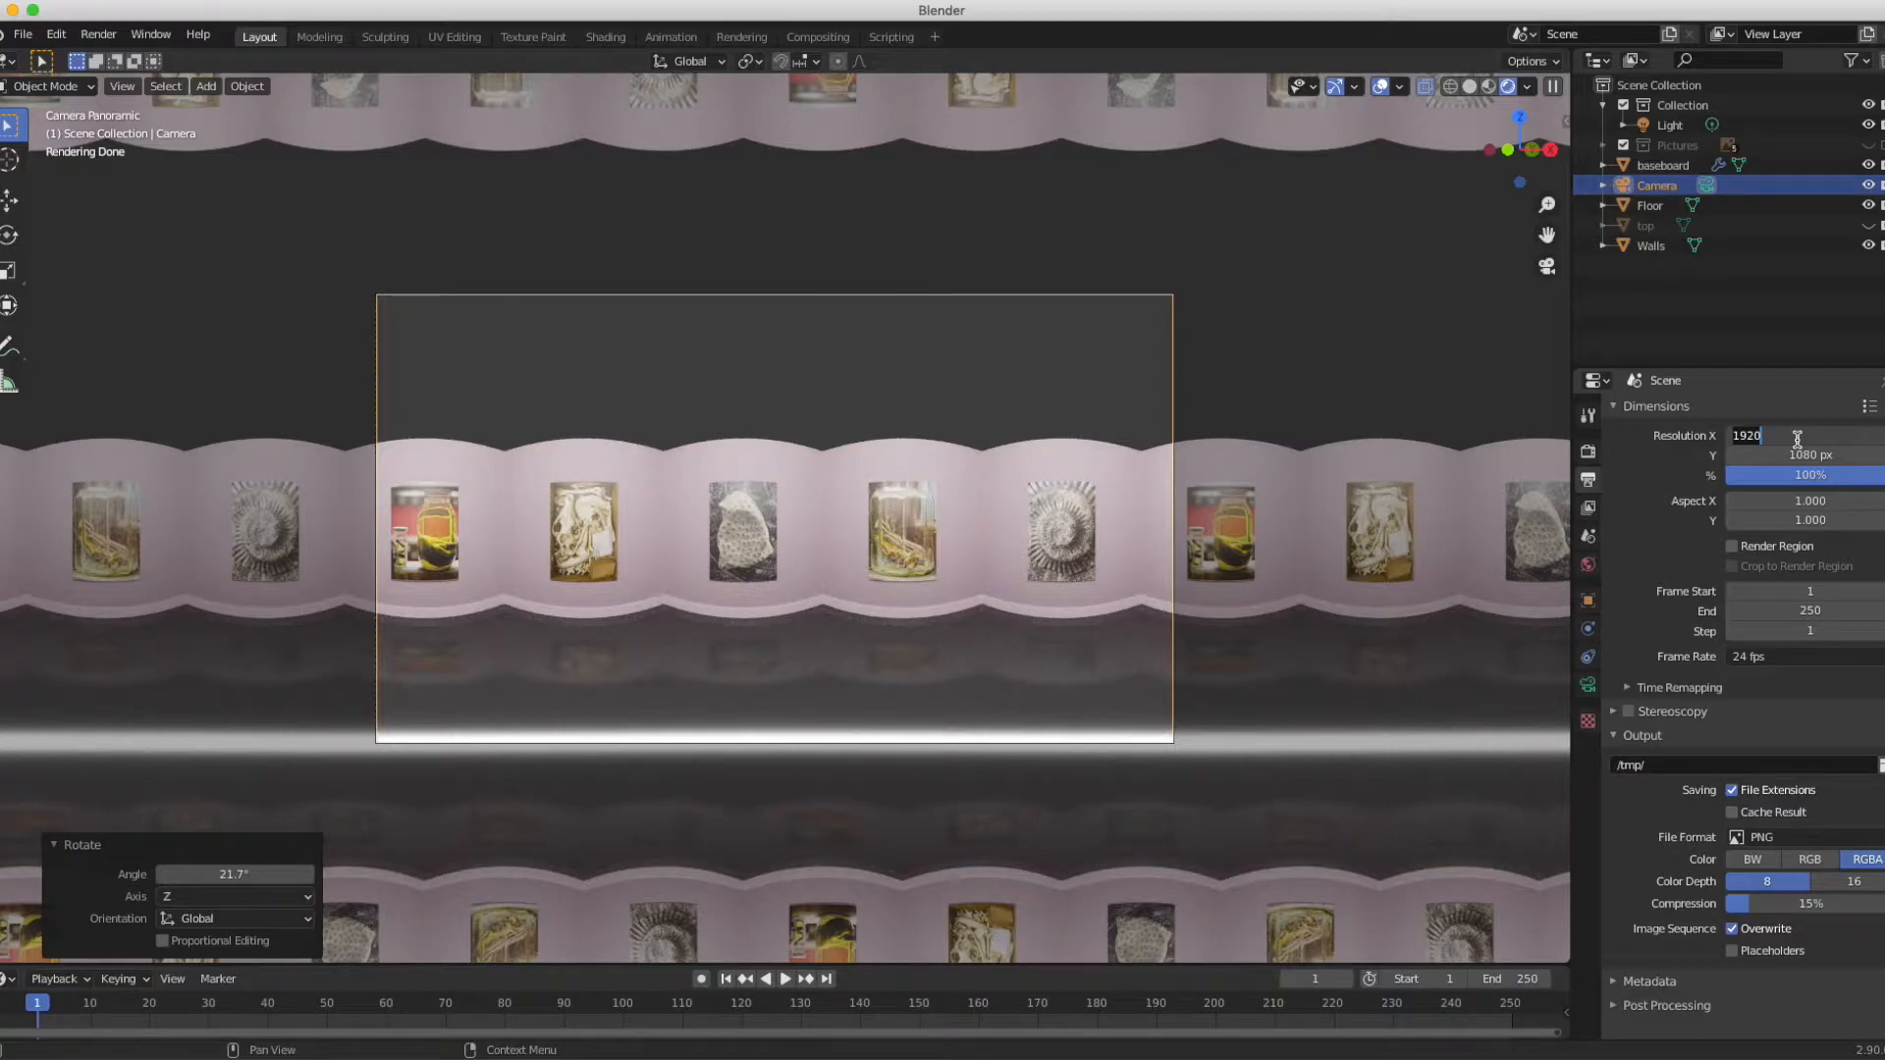
{"action": "type", "text": "1080*"}
{"action": "key", "text": "Return"}
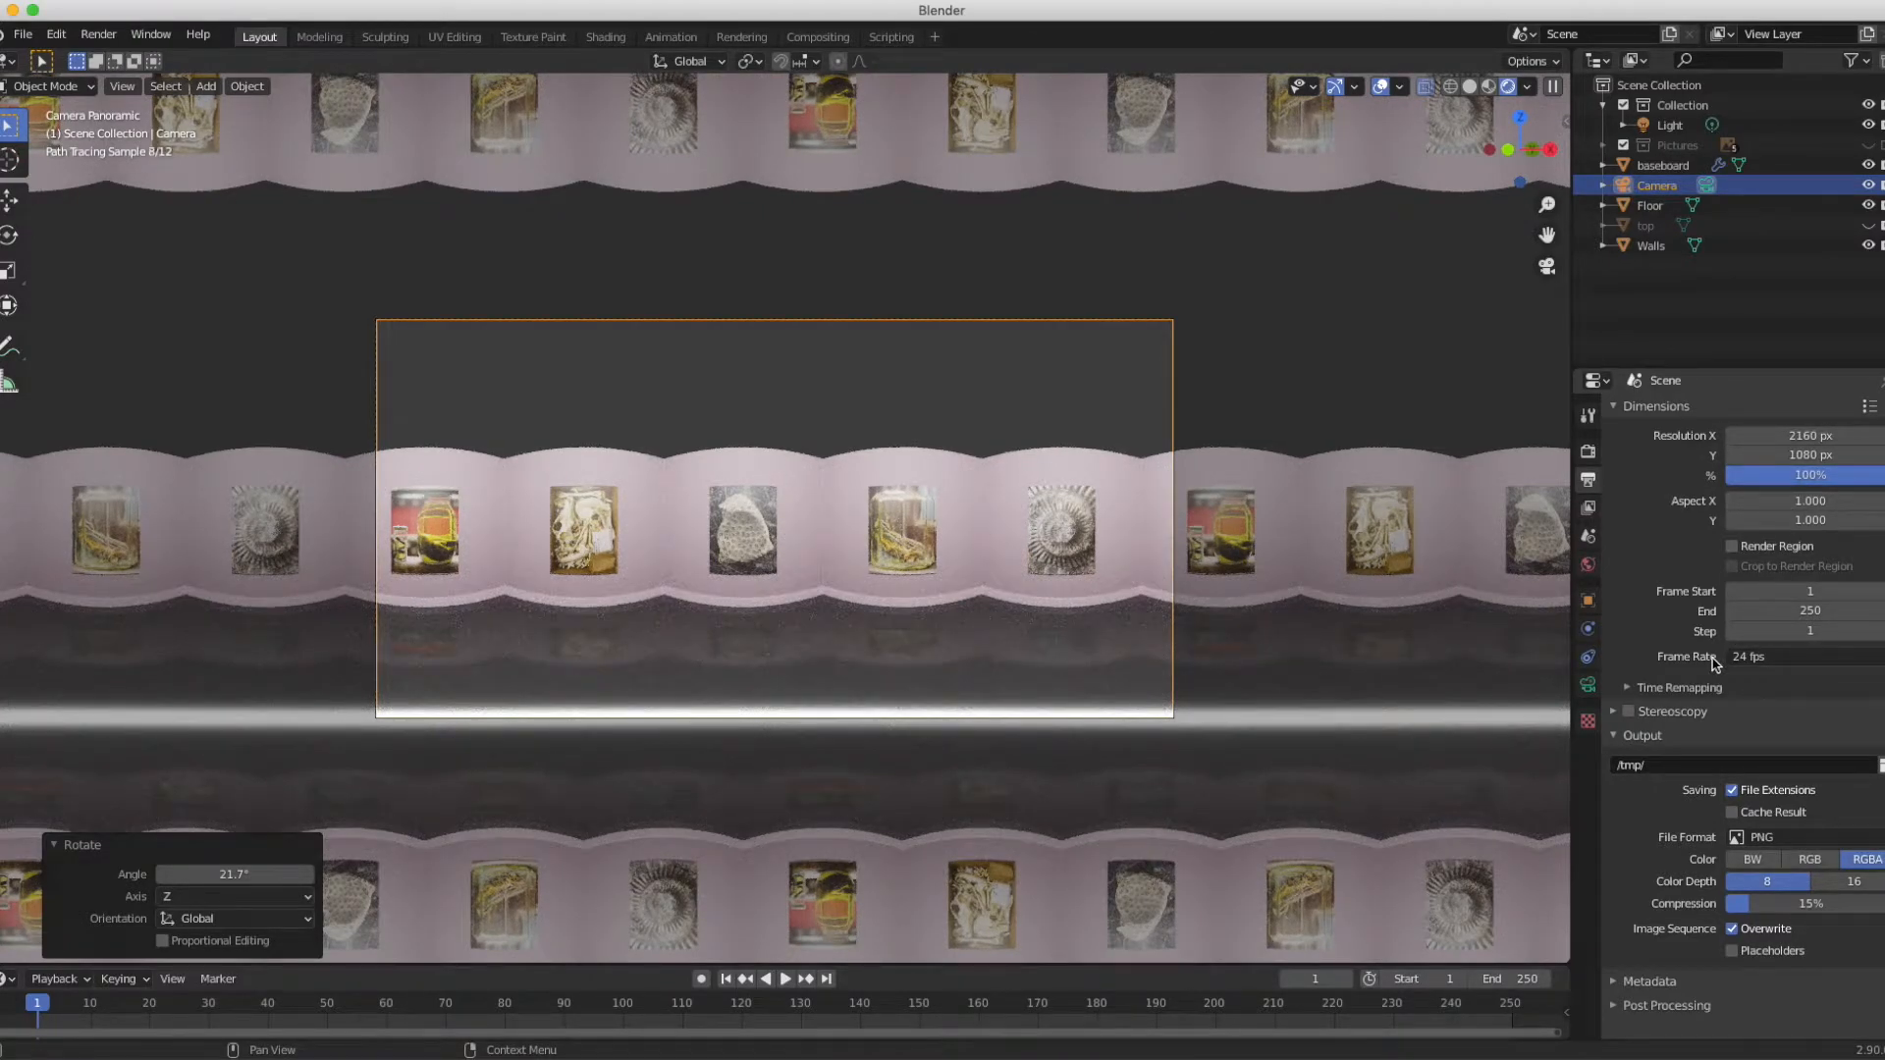
- Enable Stereoscopy and set the output views format to Stereo 3D with the Top-Bottom stereo mode
{"action": "left_click", "coordinate": [1629, 712]}
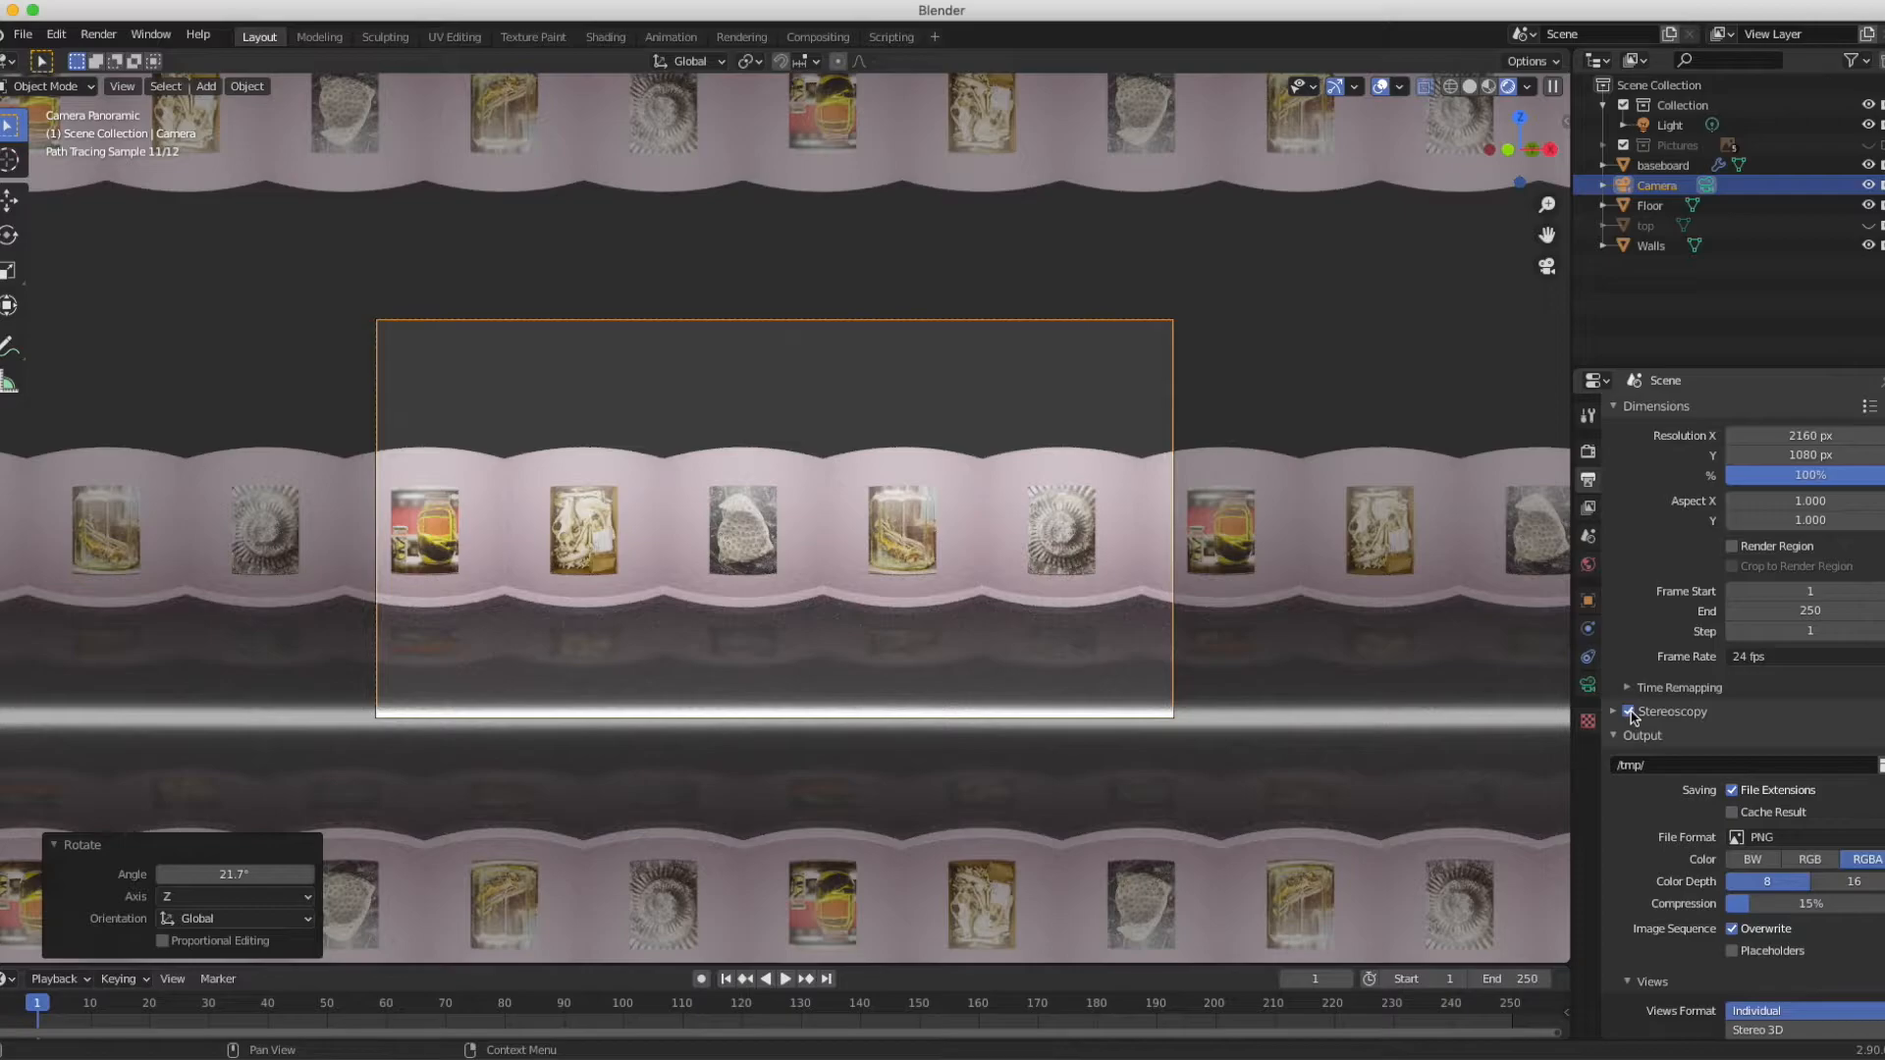
{"action": "scroll", "coordinate": [1699, 780], "scroll_direction": "down", "scroll_amount": 2}
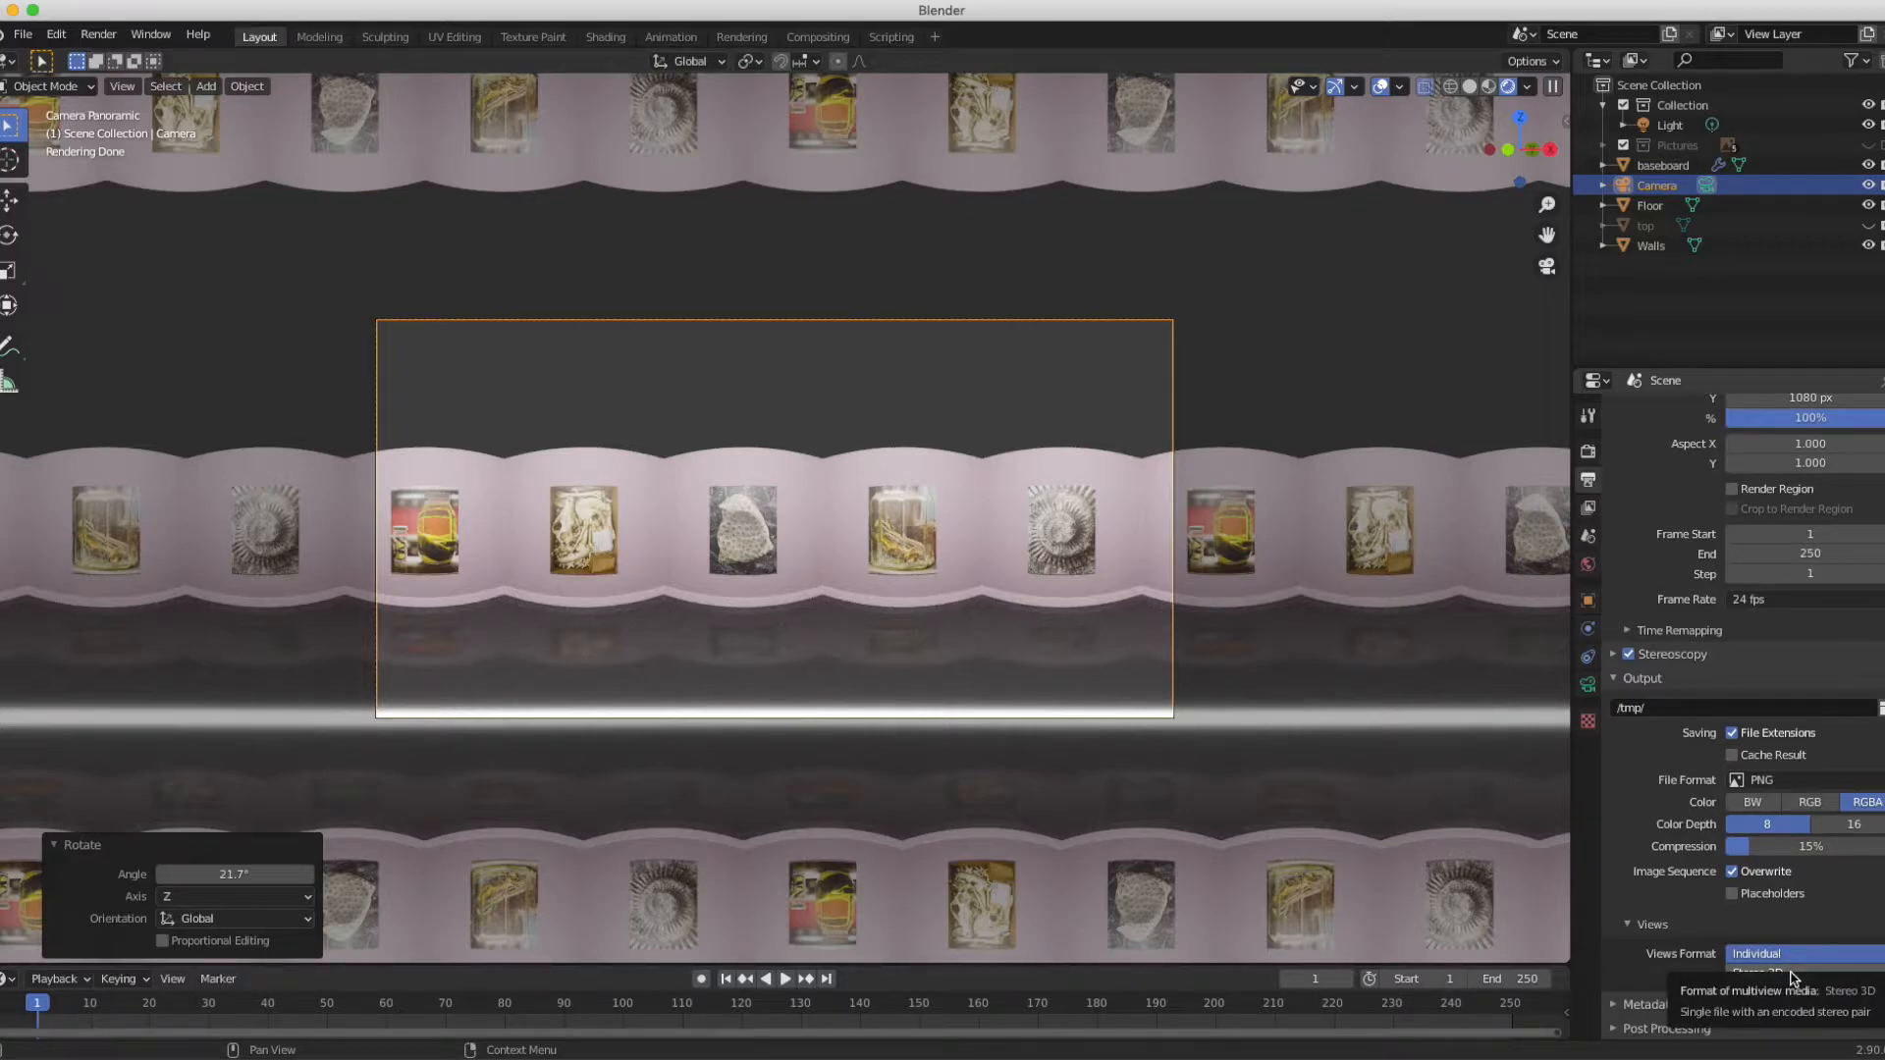
{"action": "left_click", "coordinate": [1752, 977]}
{"action": "scroll", "coordinate": [1751, 983], "scroll_direction": "down", "scroll_amount": 1}
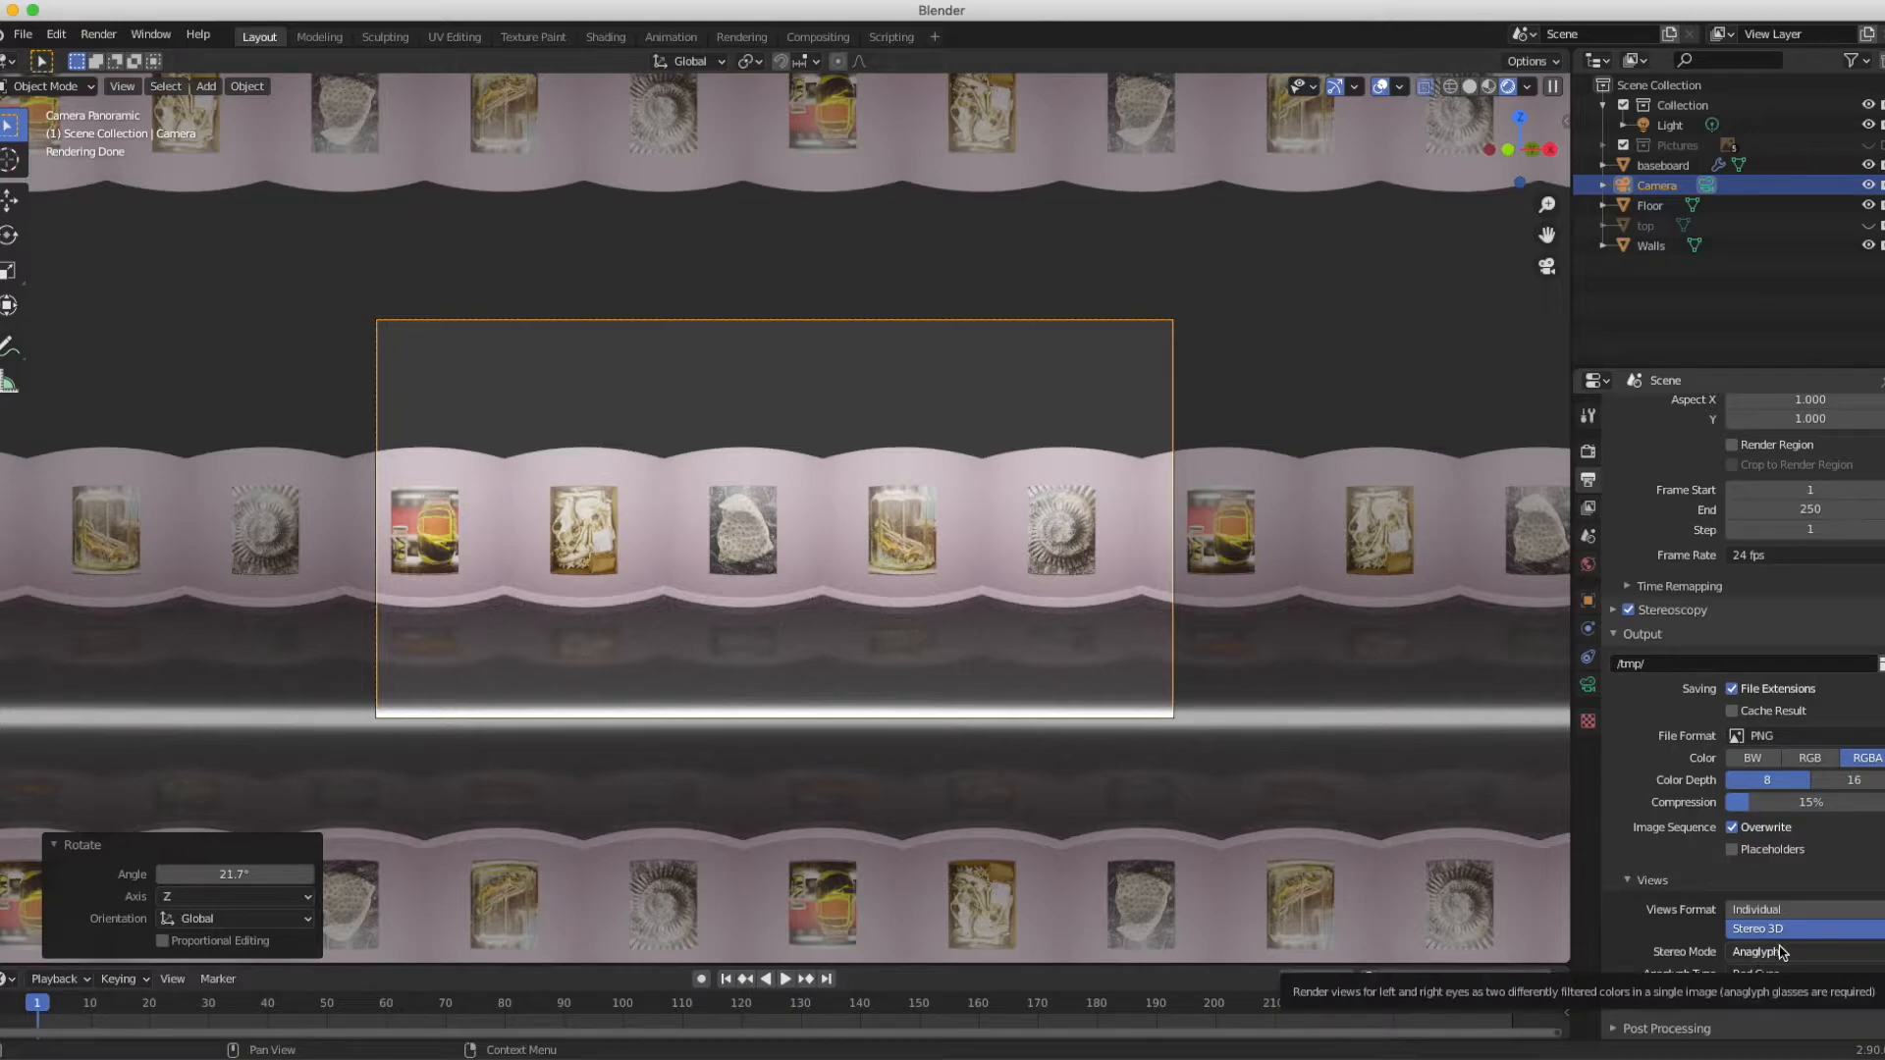
{"action": "left_click", "coordinate": [1779, 952]}
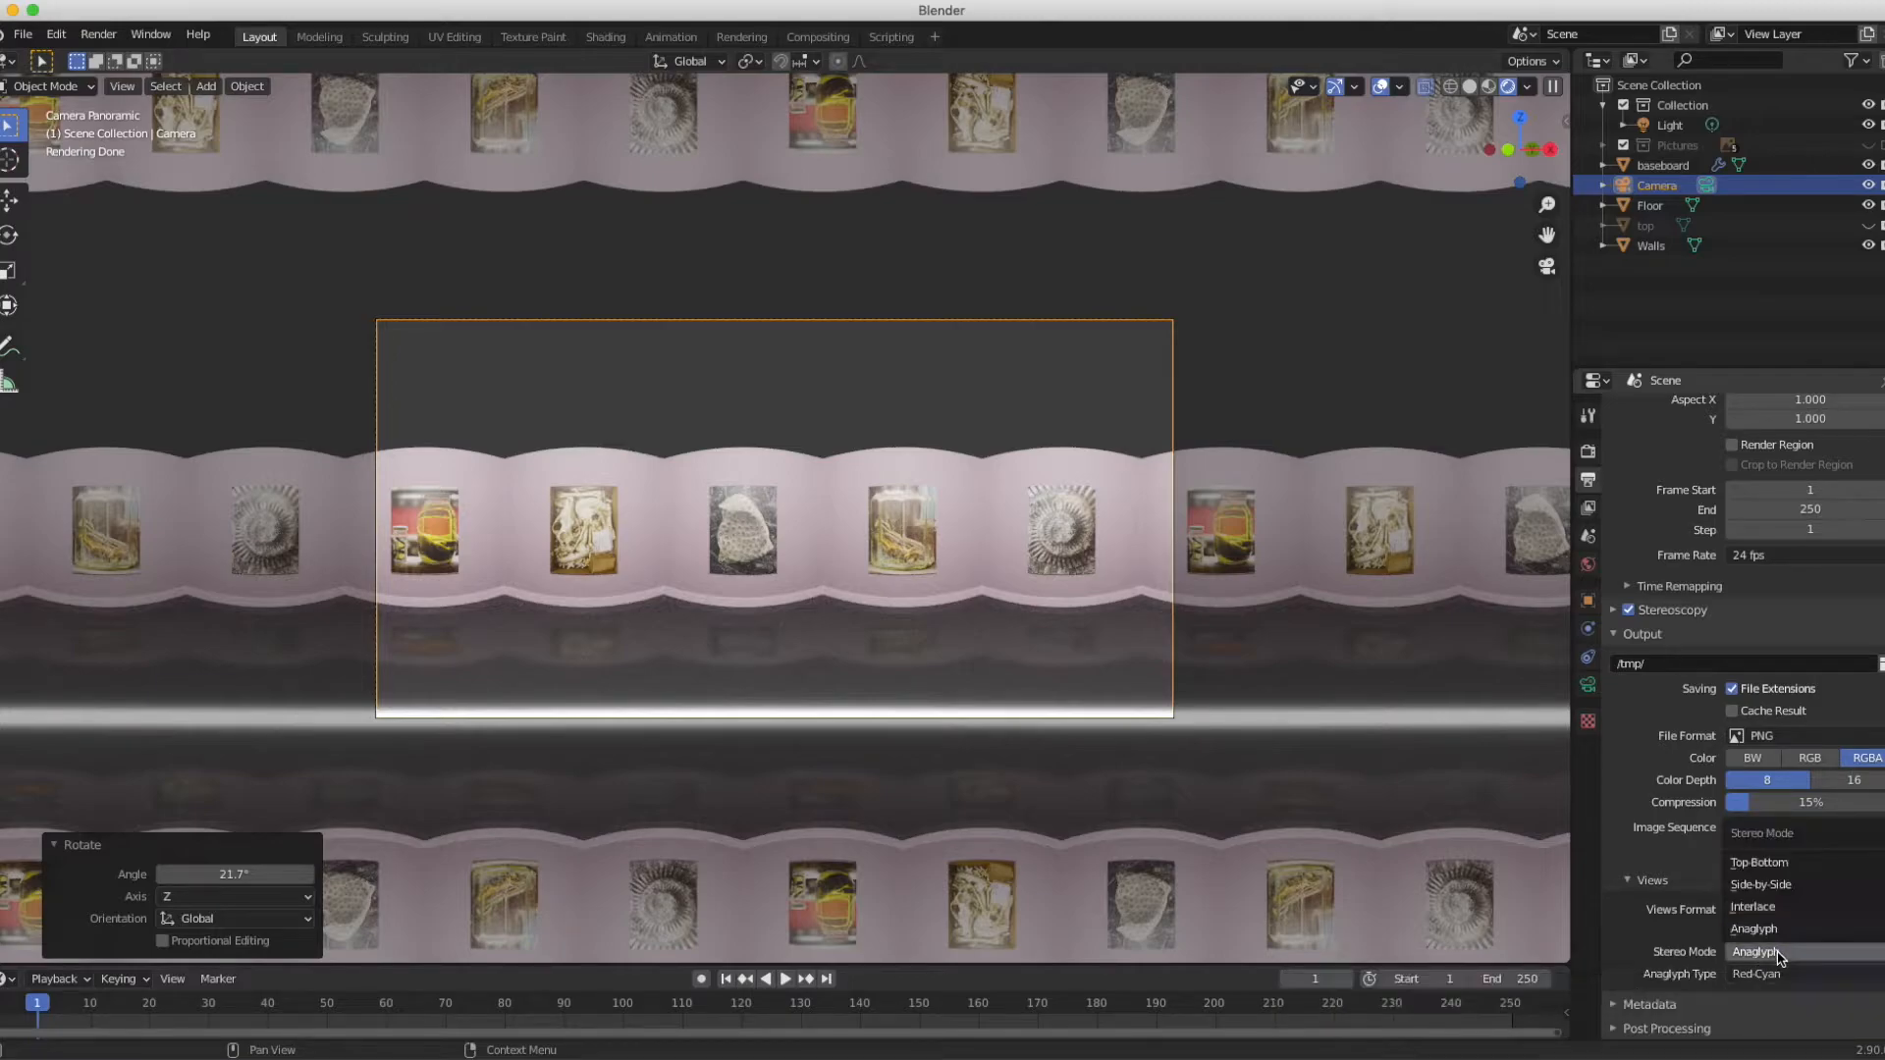
{"action": "left_click", "coordinate": [1792, 865]}
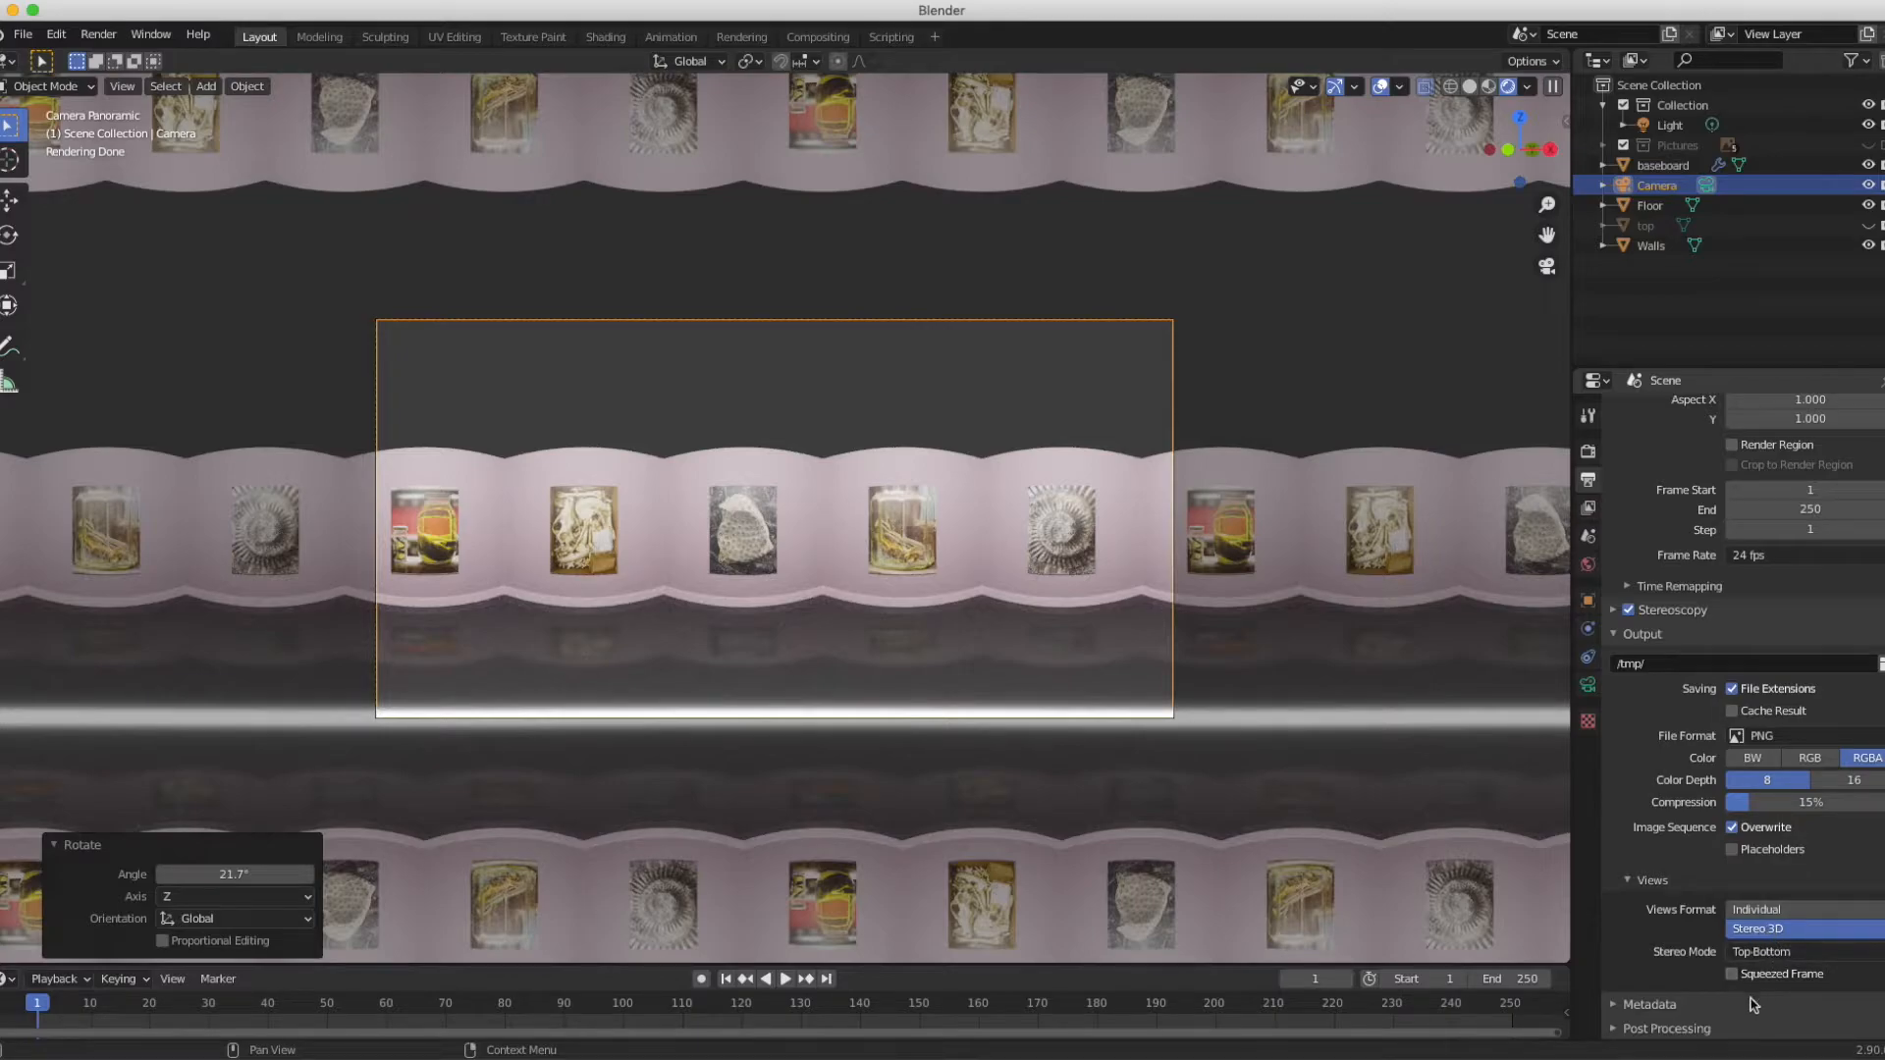
- Enable Cycles denoising for the render with NLM and for the viewport with Automatic
{"action": "left_click", "coordinate": [1589, 453]}
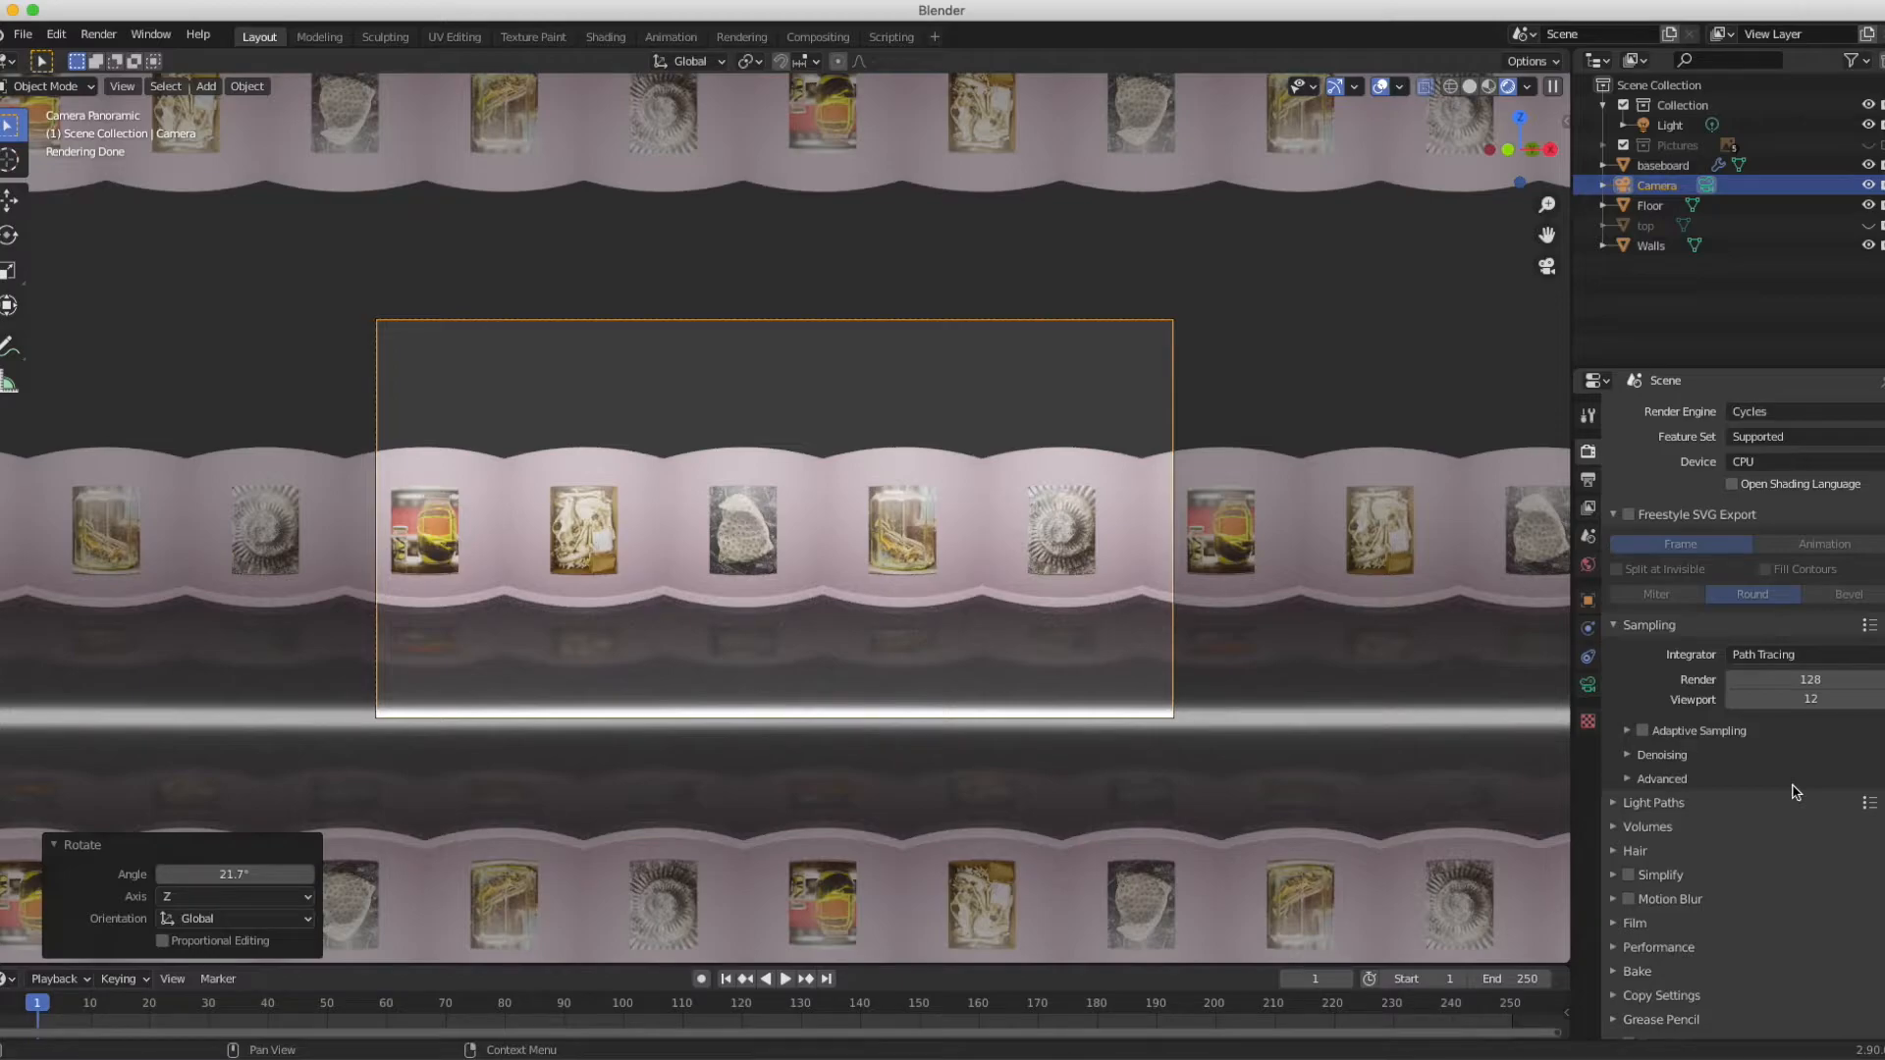
{"action": "scroll", "coordinate": [1795, 791], "scroll_direction": "down", "scroll_amount": 1}
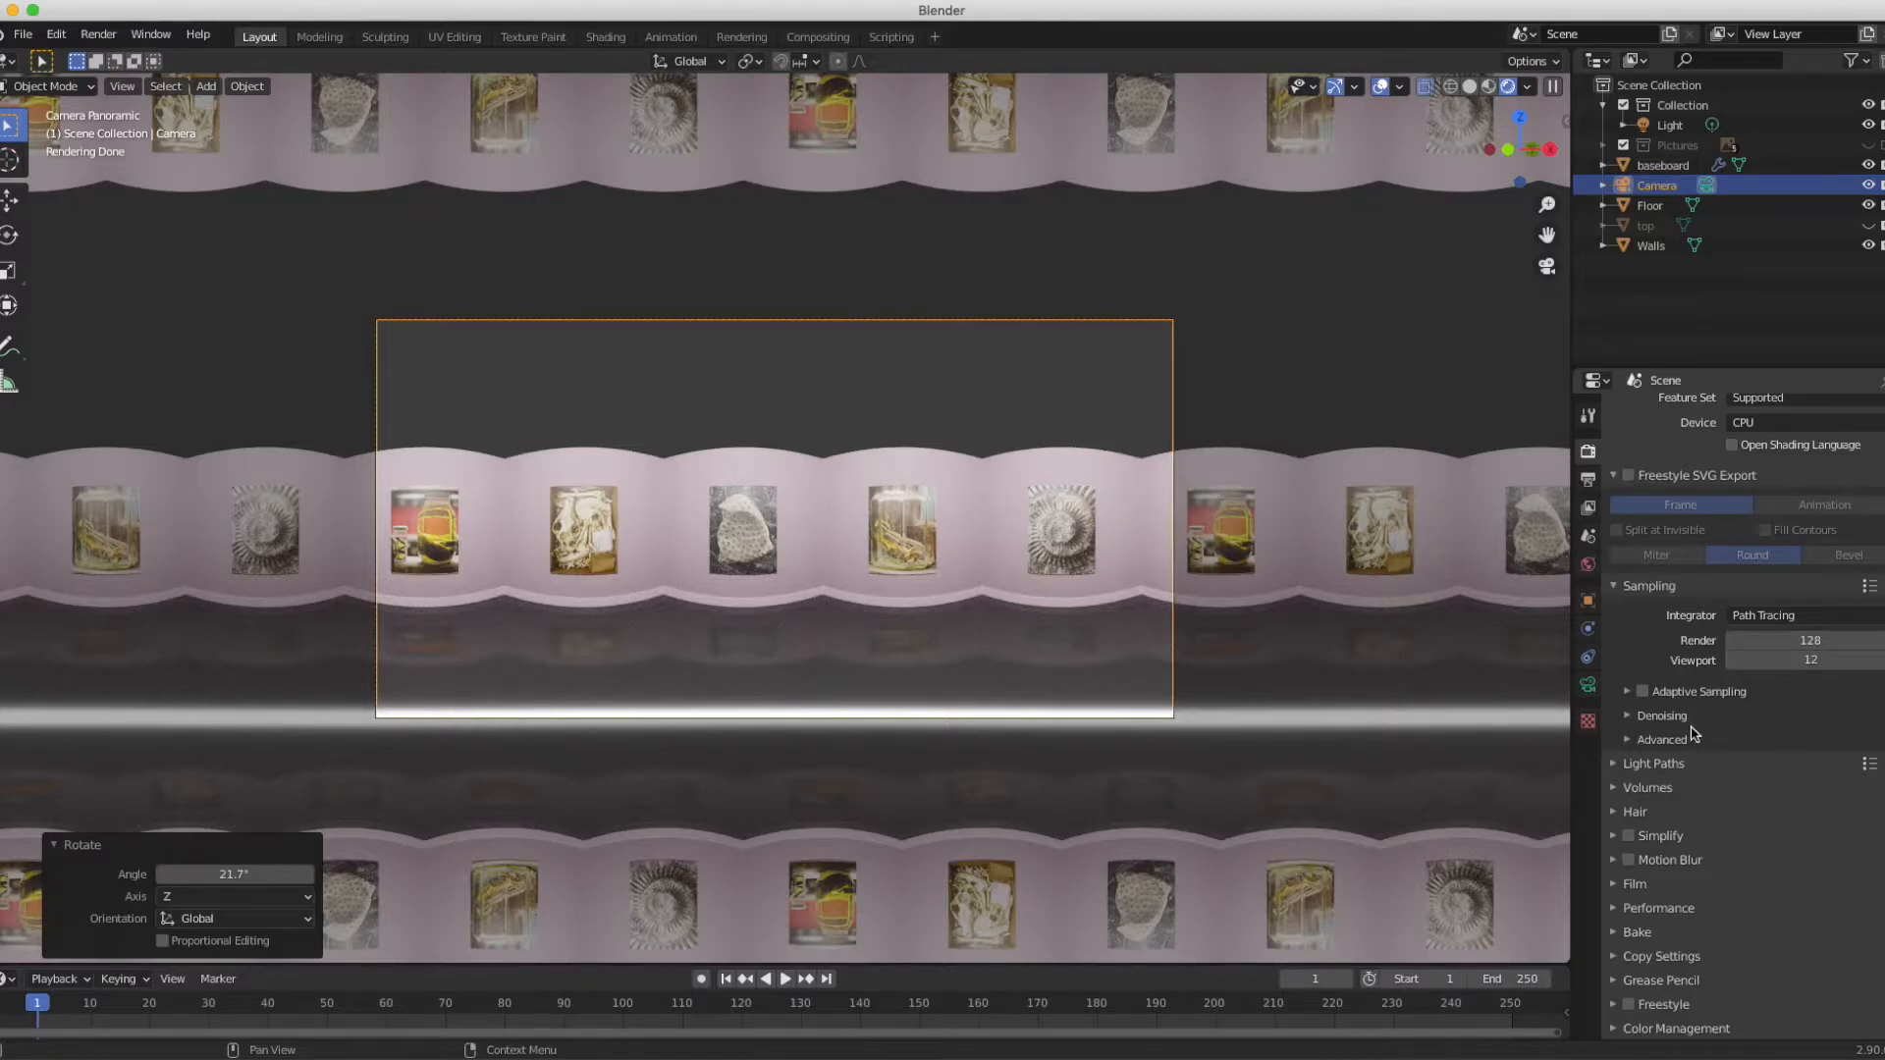
{"action": "left_click", "coordinate": [1631, 721]}
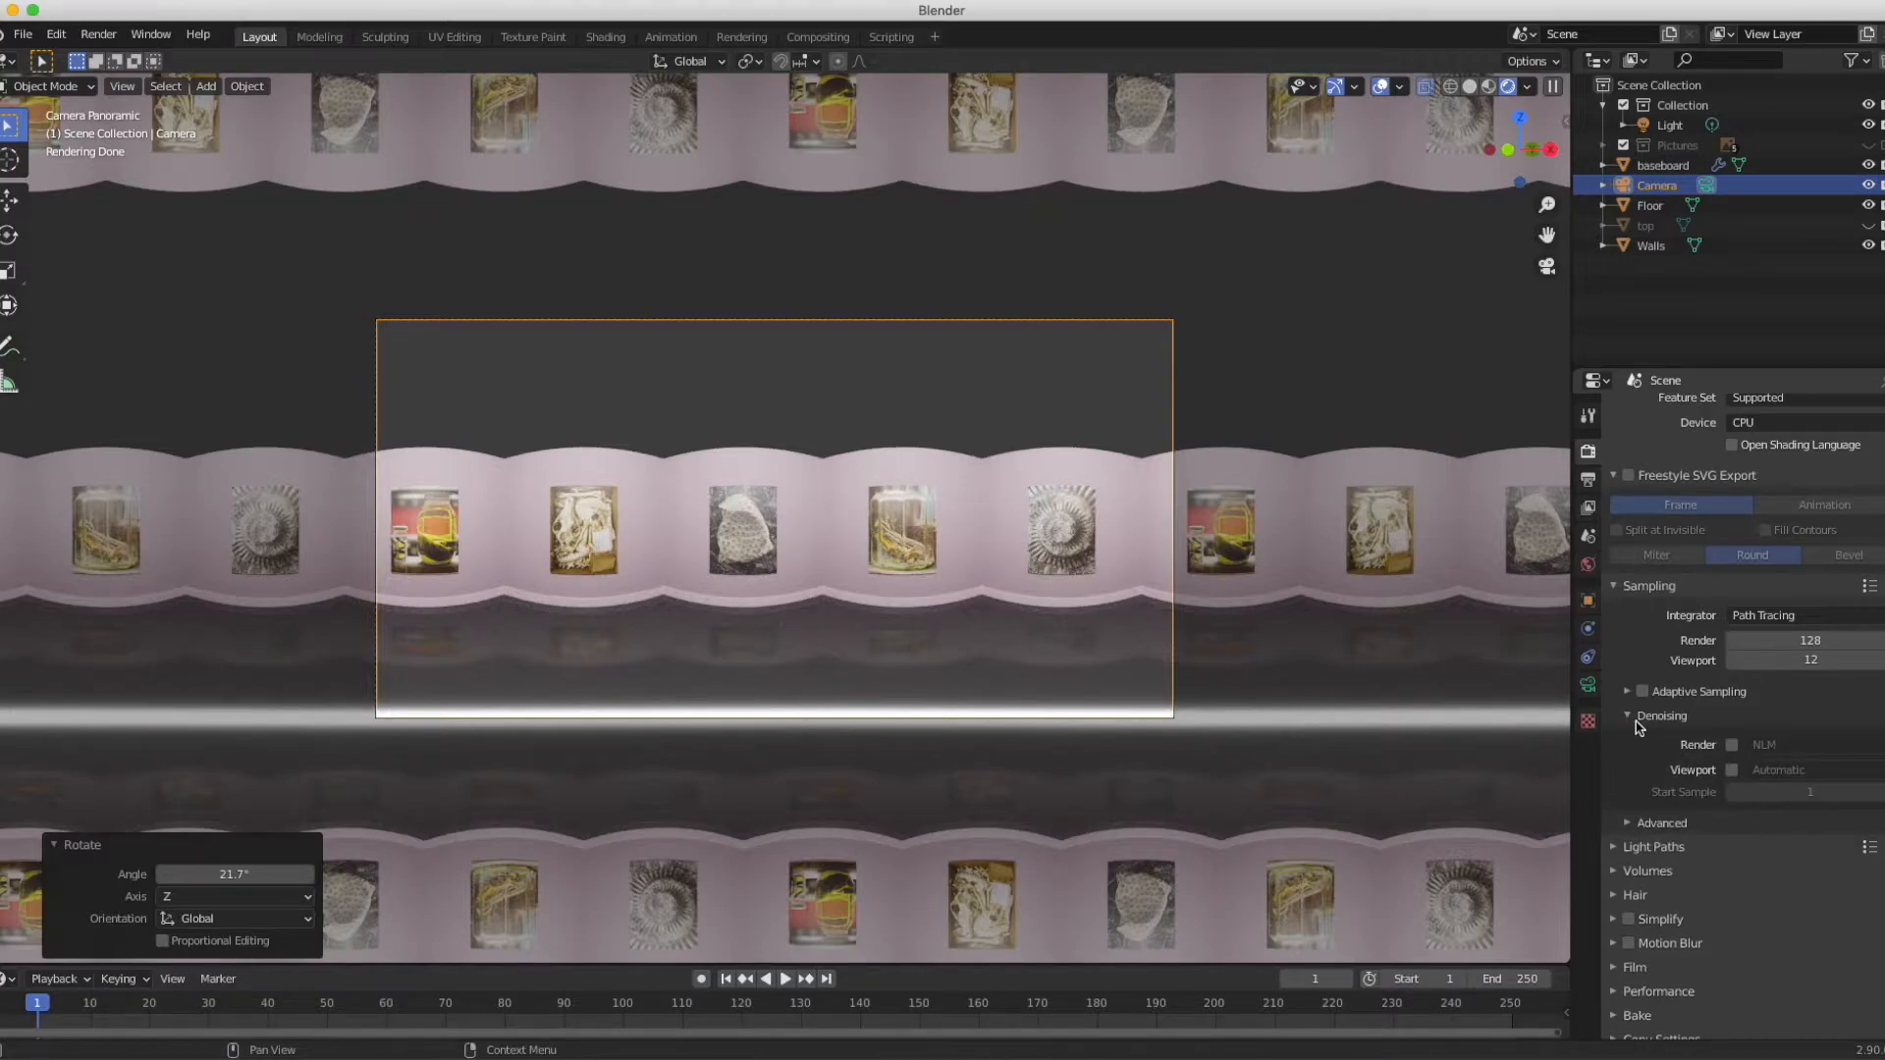
{"action": "left_click", "coordinate": [1731, 747]}
{"action": "left_click", "coordinate": [1732, 771]}
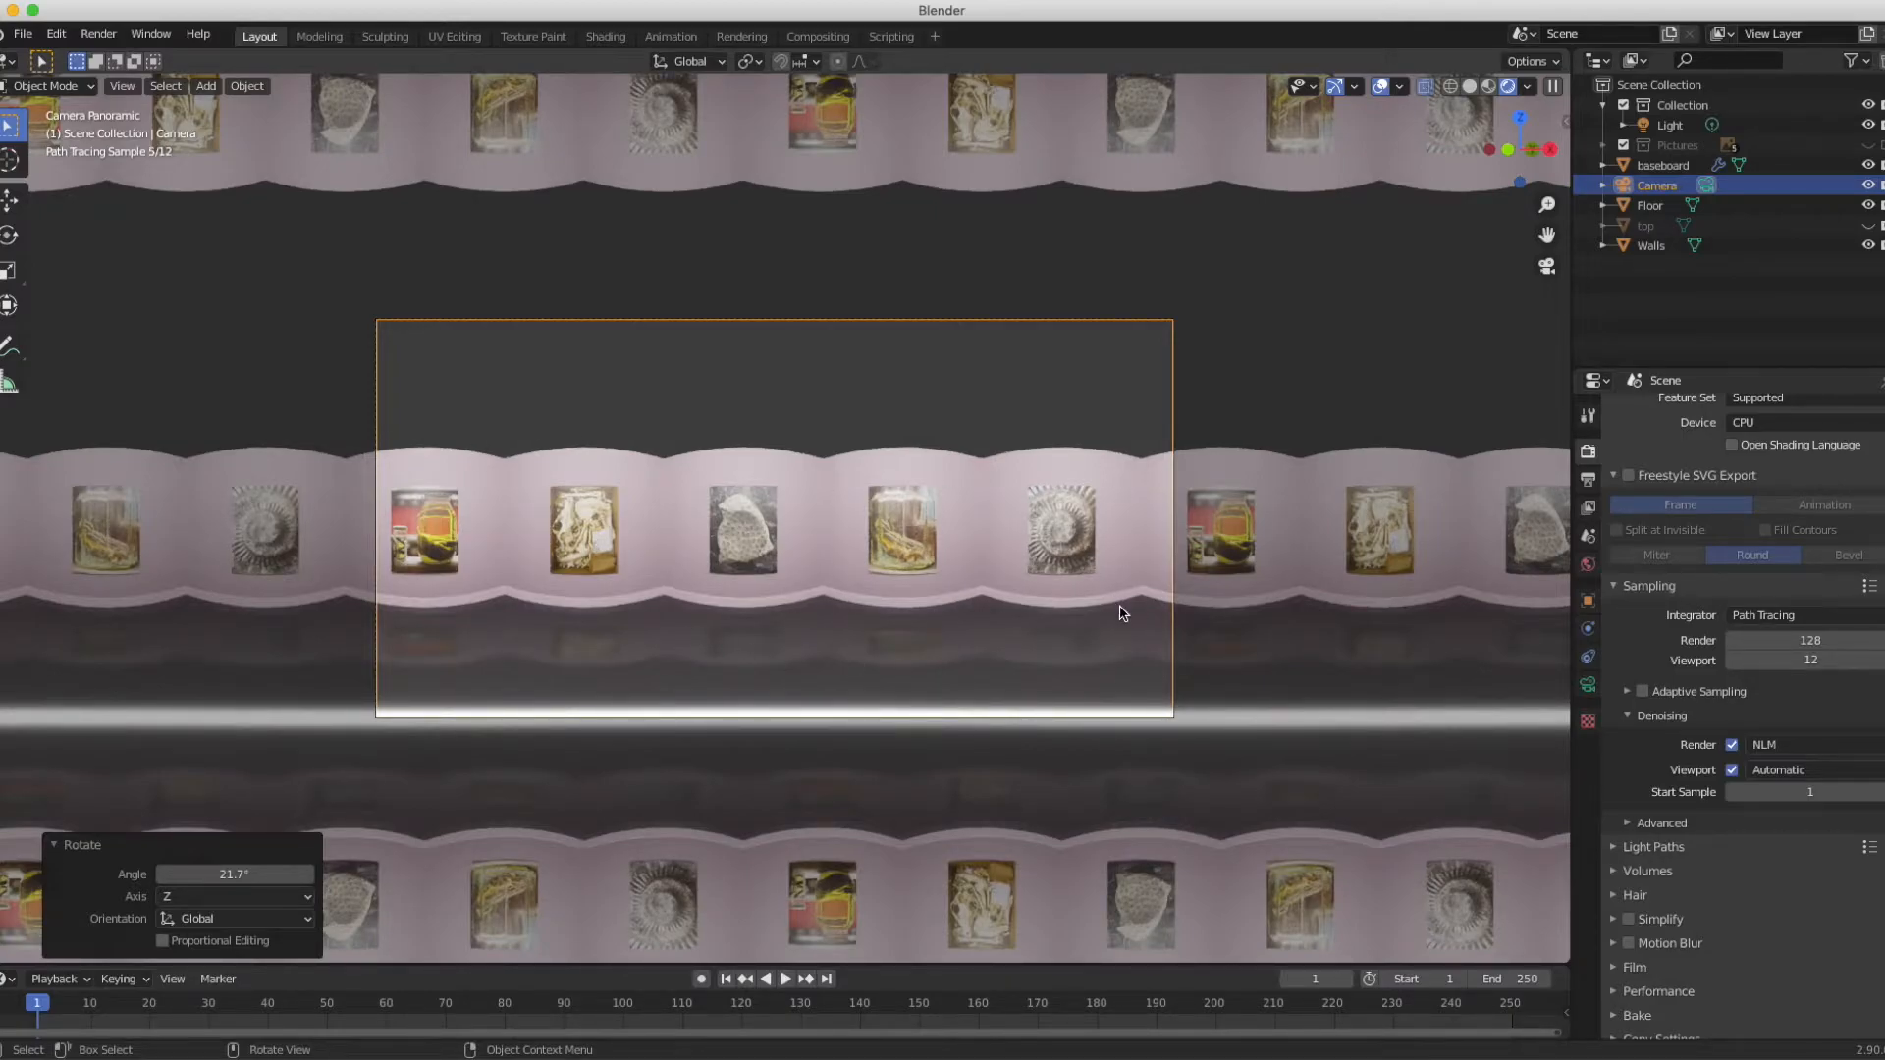
- Set the viewport sampling to 32
{"action": "left_click", "coordinate": [1822, 662]}
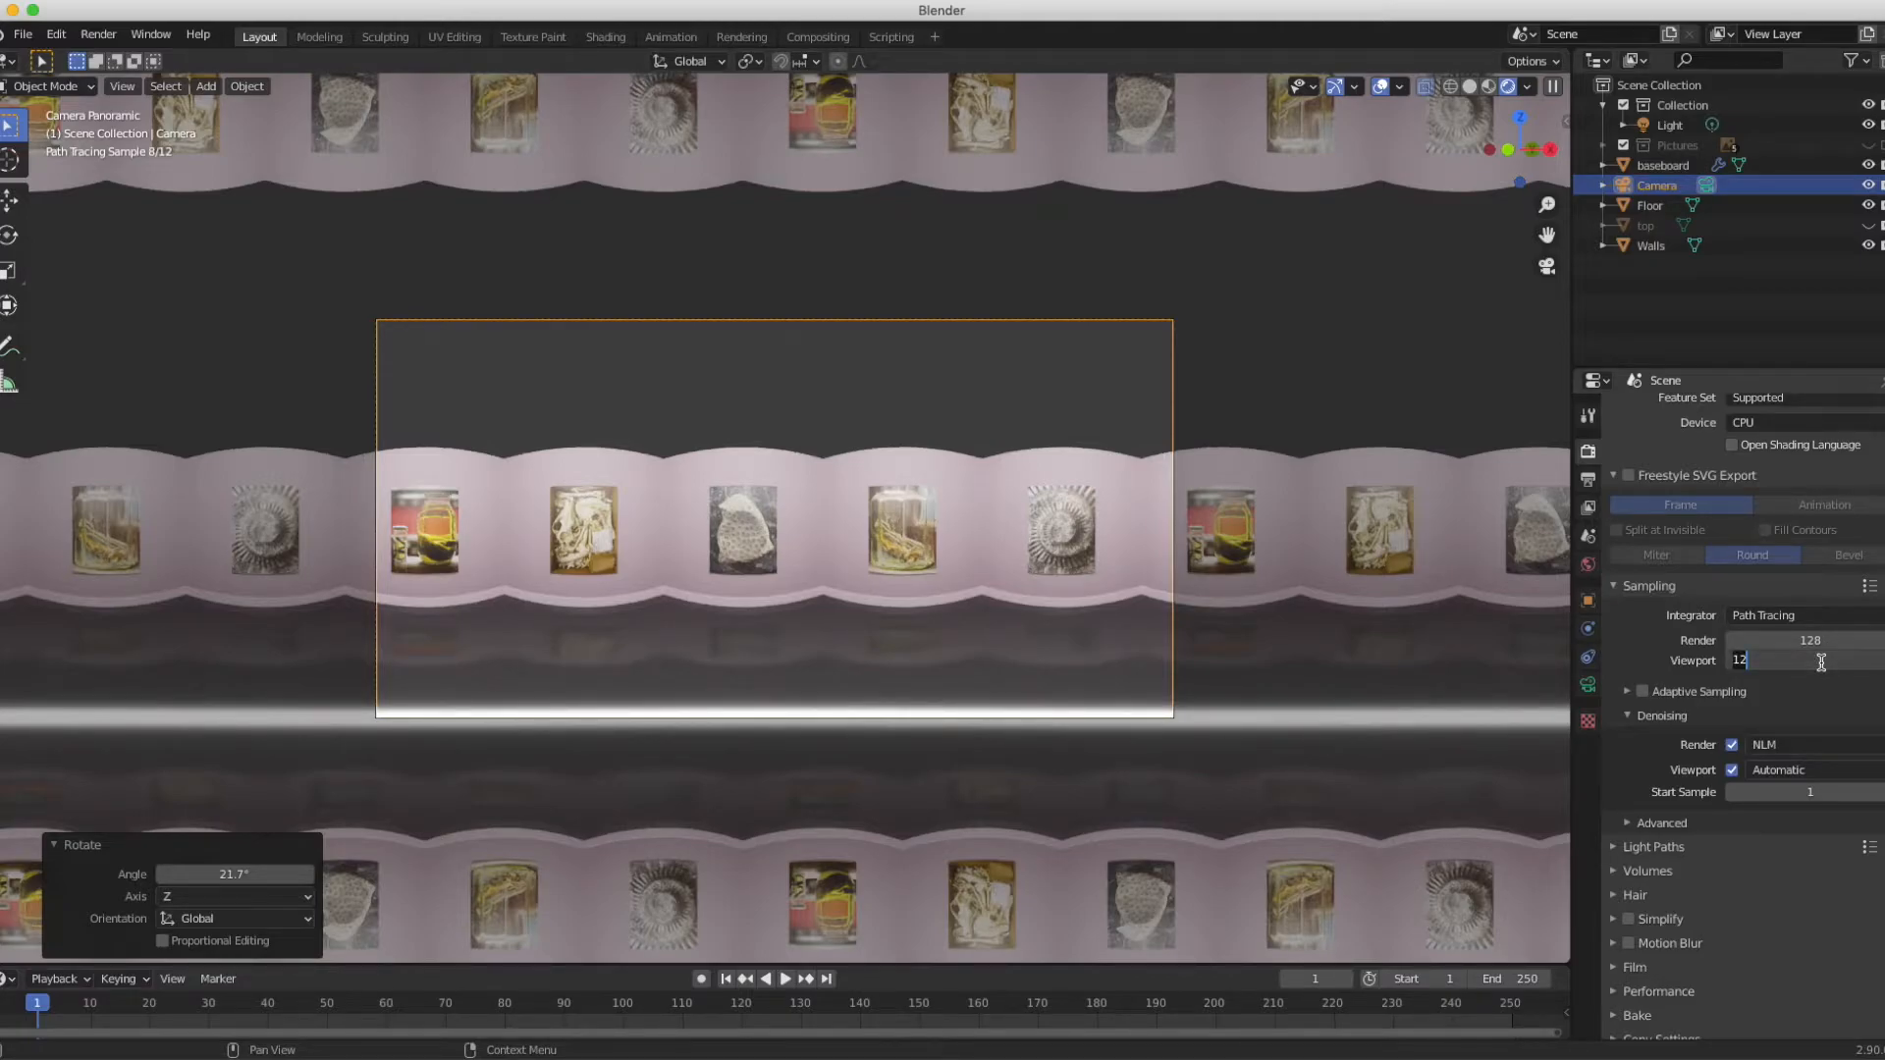
{"action": "type", "text": "32"}
{"action": "key", "text": "Return"}
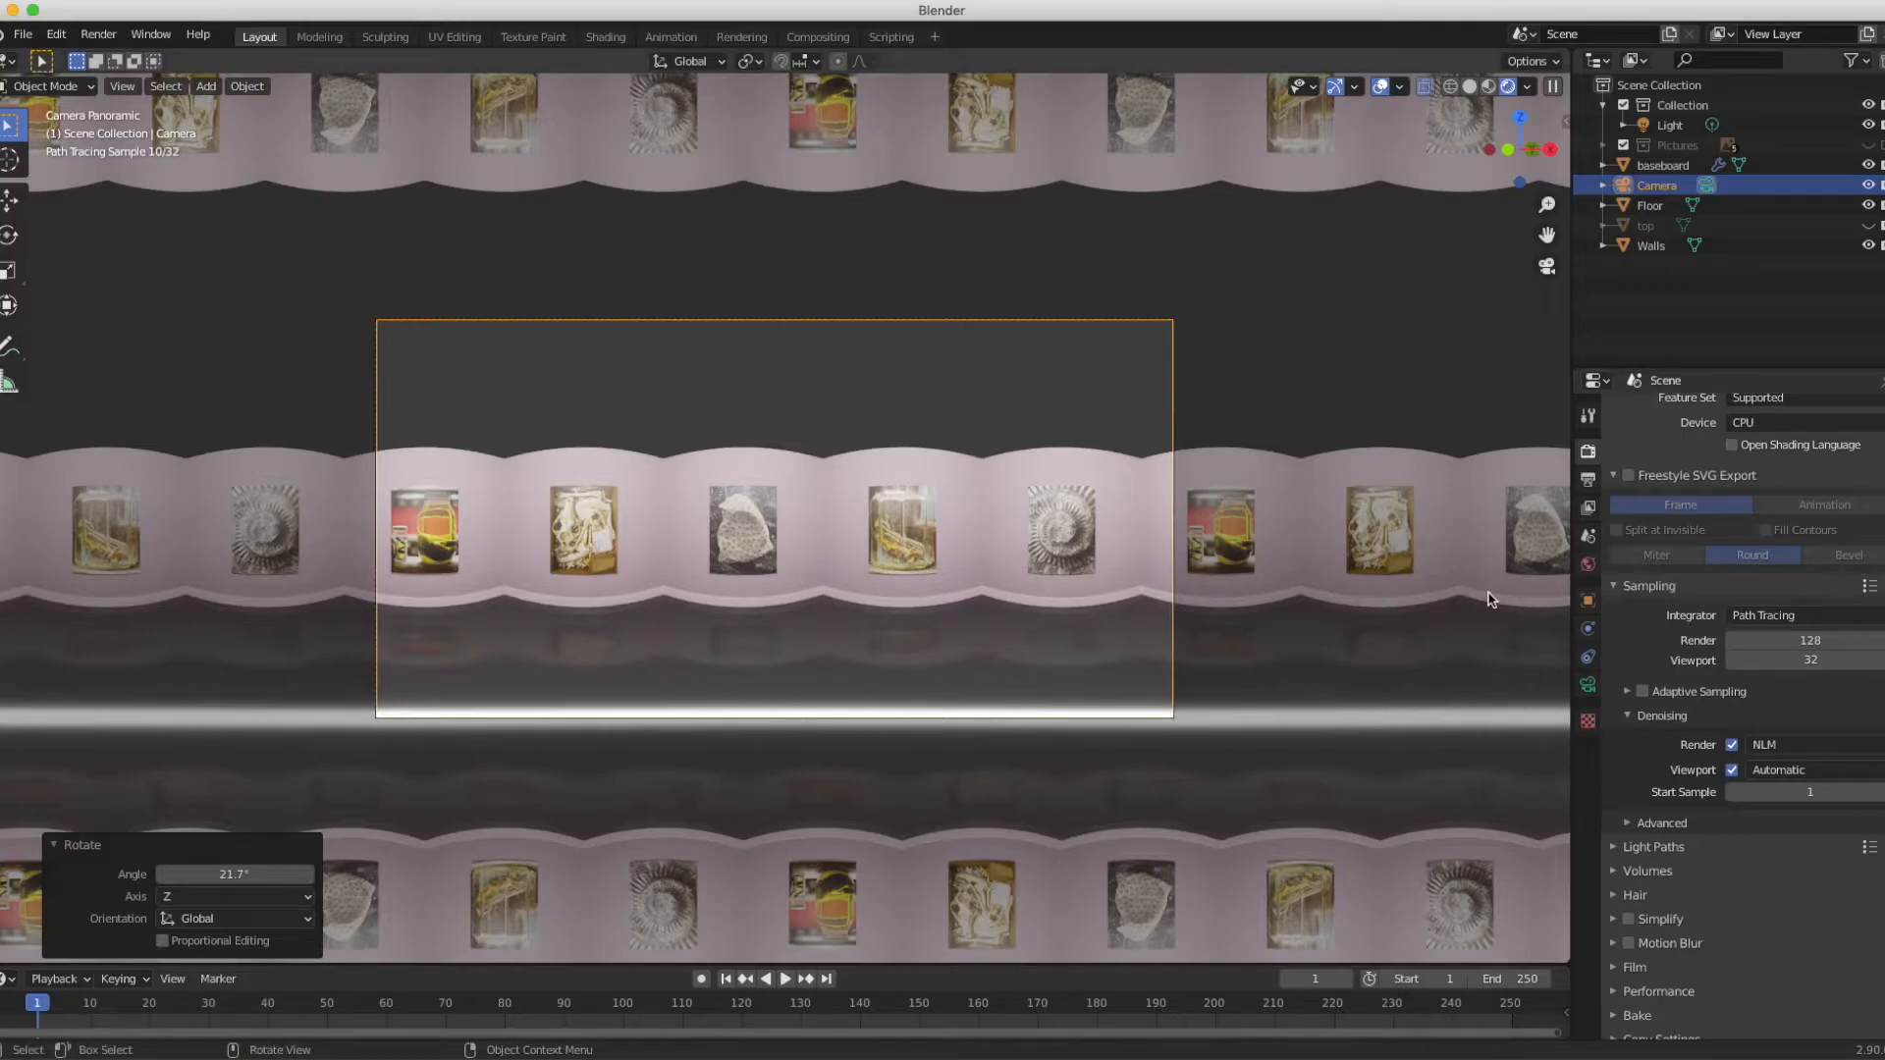
- Check the panorama through the camera and turn off viewport denoising, keeping NLM denoising for the render
{"action": "middle_click_drag", "start_coordinate": [1479, 357], "coordinate": [1481, 358]}
{"action": "left_click", "coordinate": [1546, 266]}
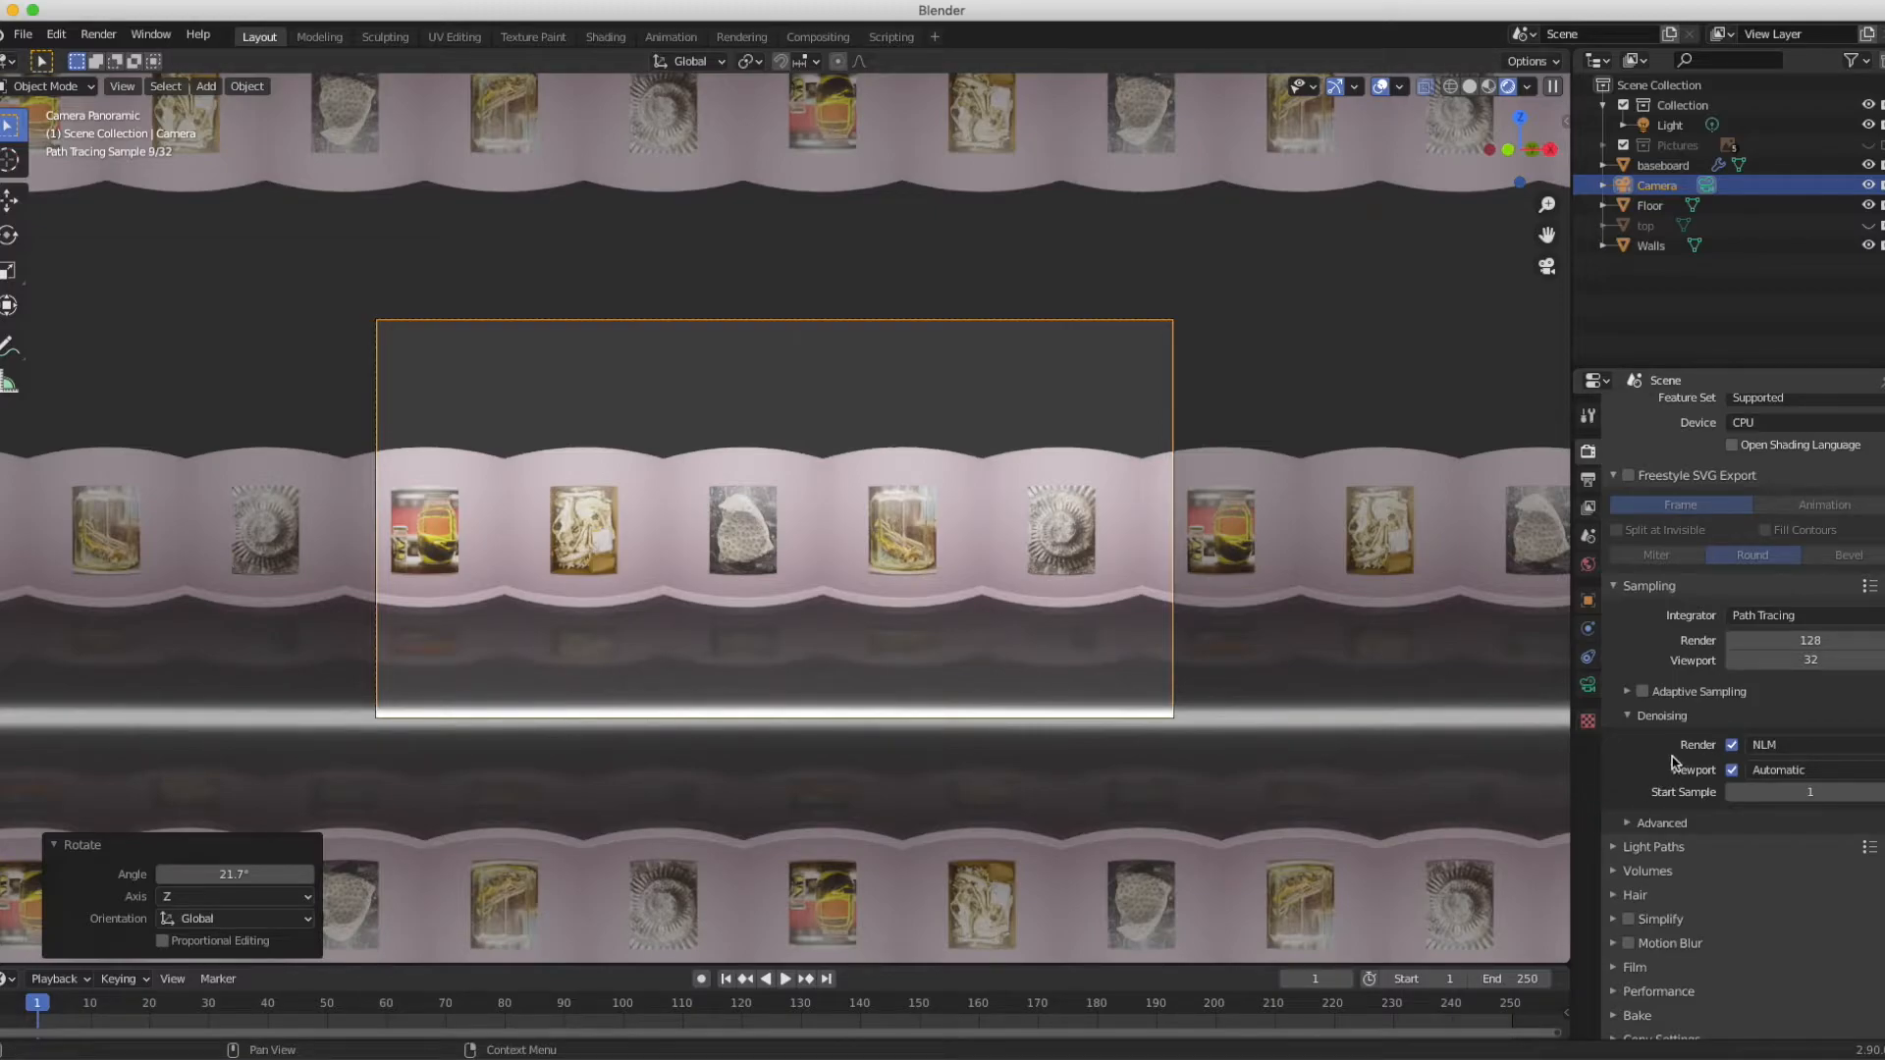
{"action": "left_click", "coordinate": [1731, 771]}
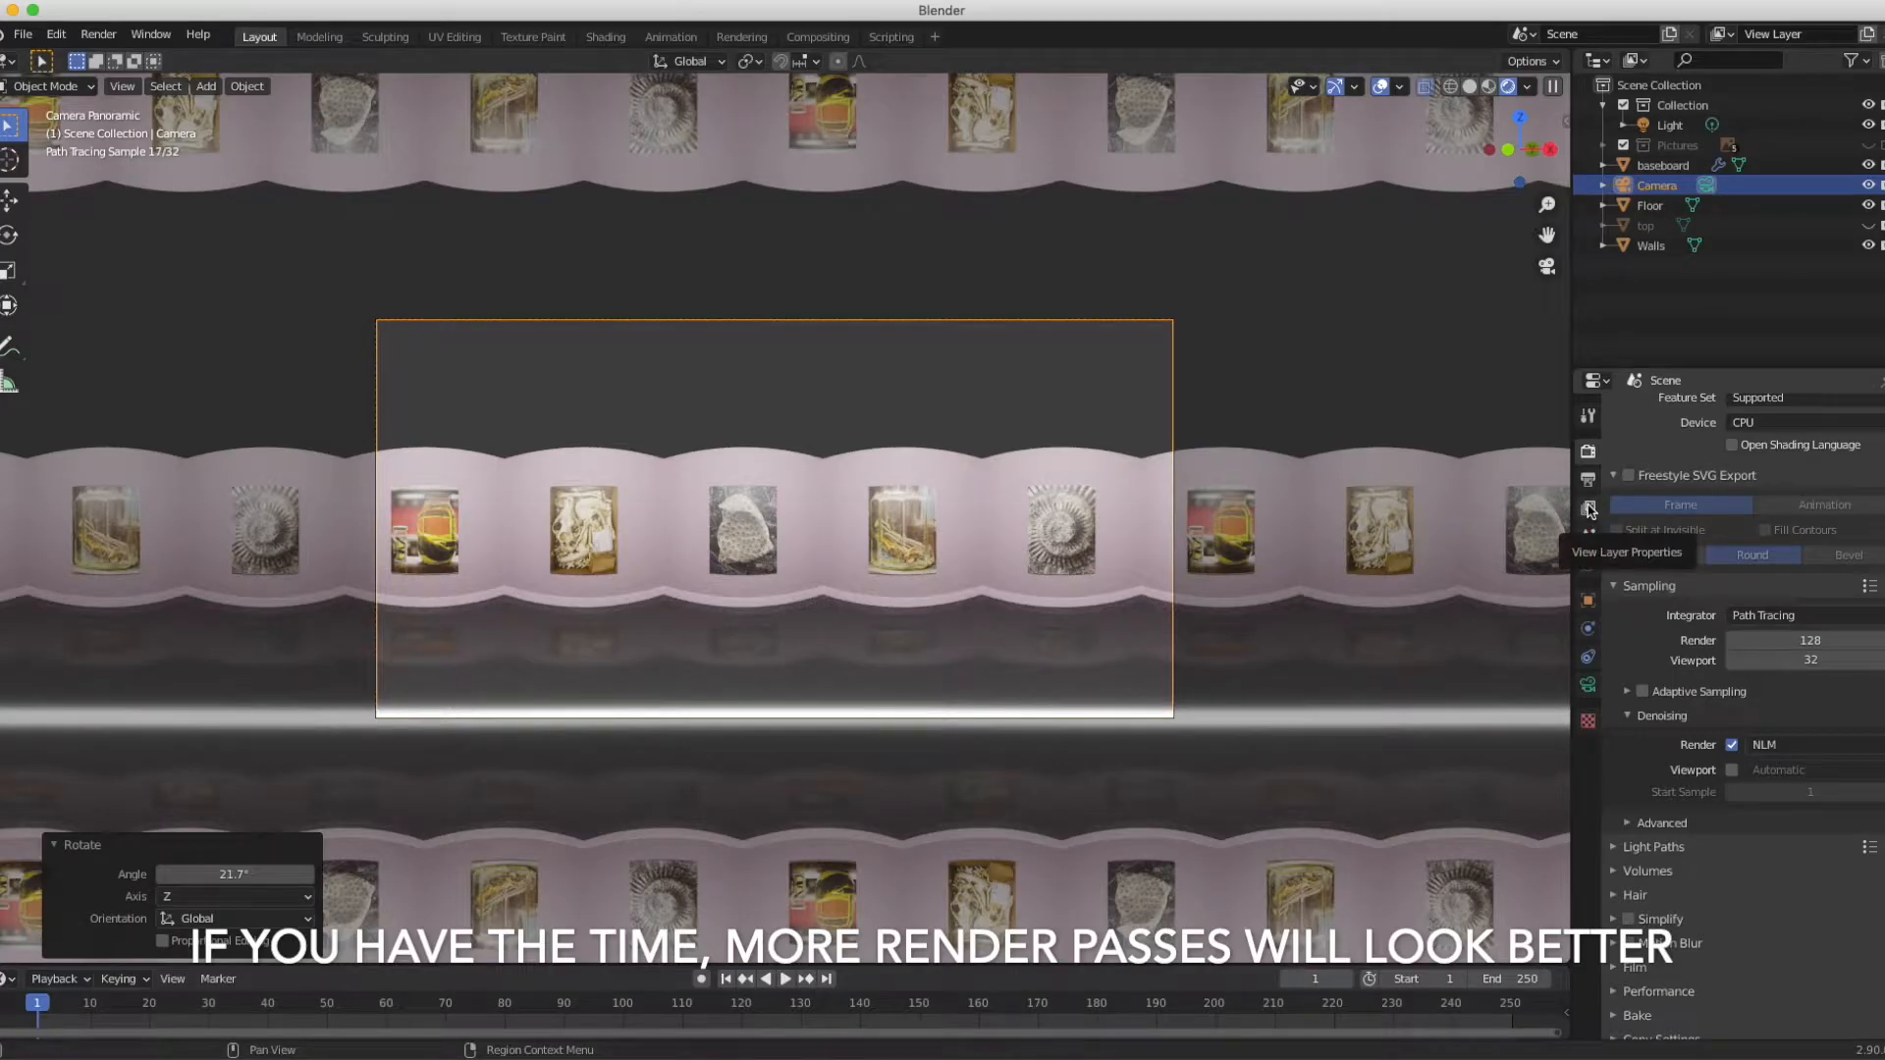
- Render a still image of the stereoscopic panorama and toggle the stereo display of the render result
{"action": "scroll", "coordinate": [1620, 574], "scroll_direction": "up", "scroll_amount": 1}
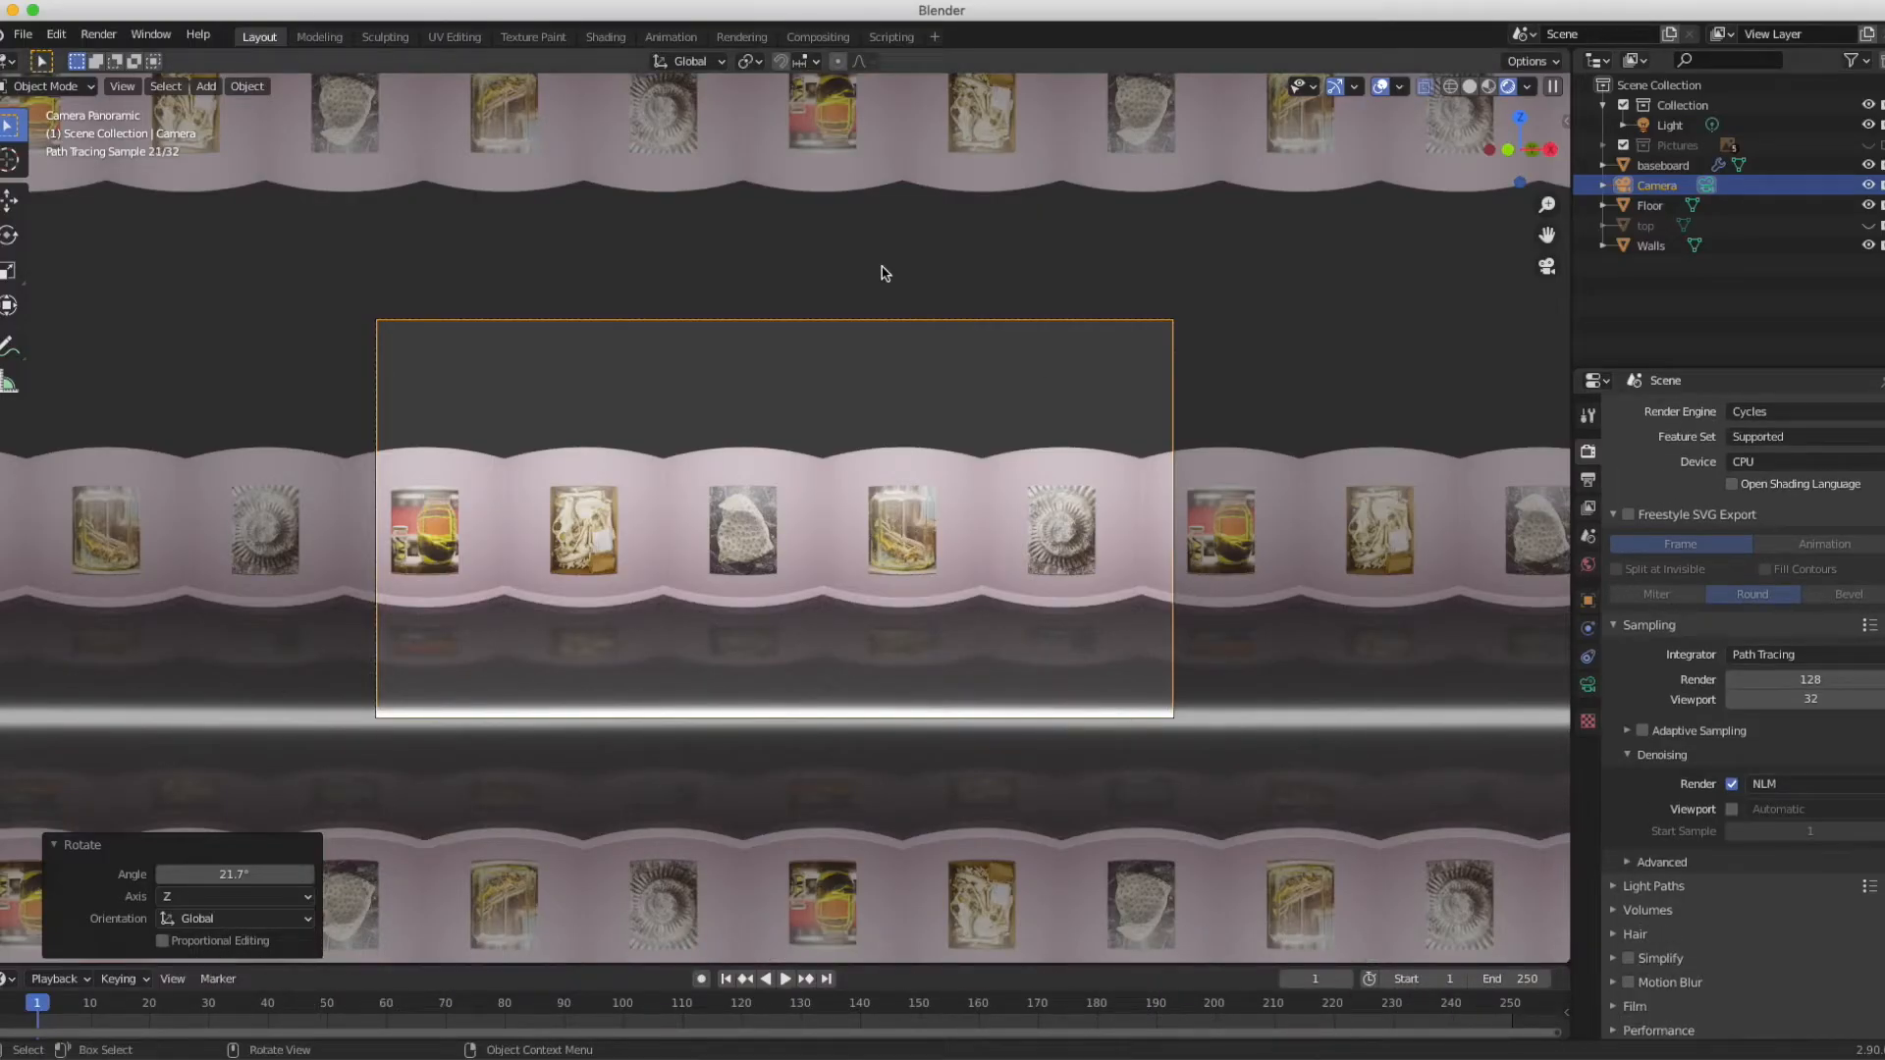
{"action": "left_click", "coordinate": [98, 36]}
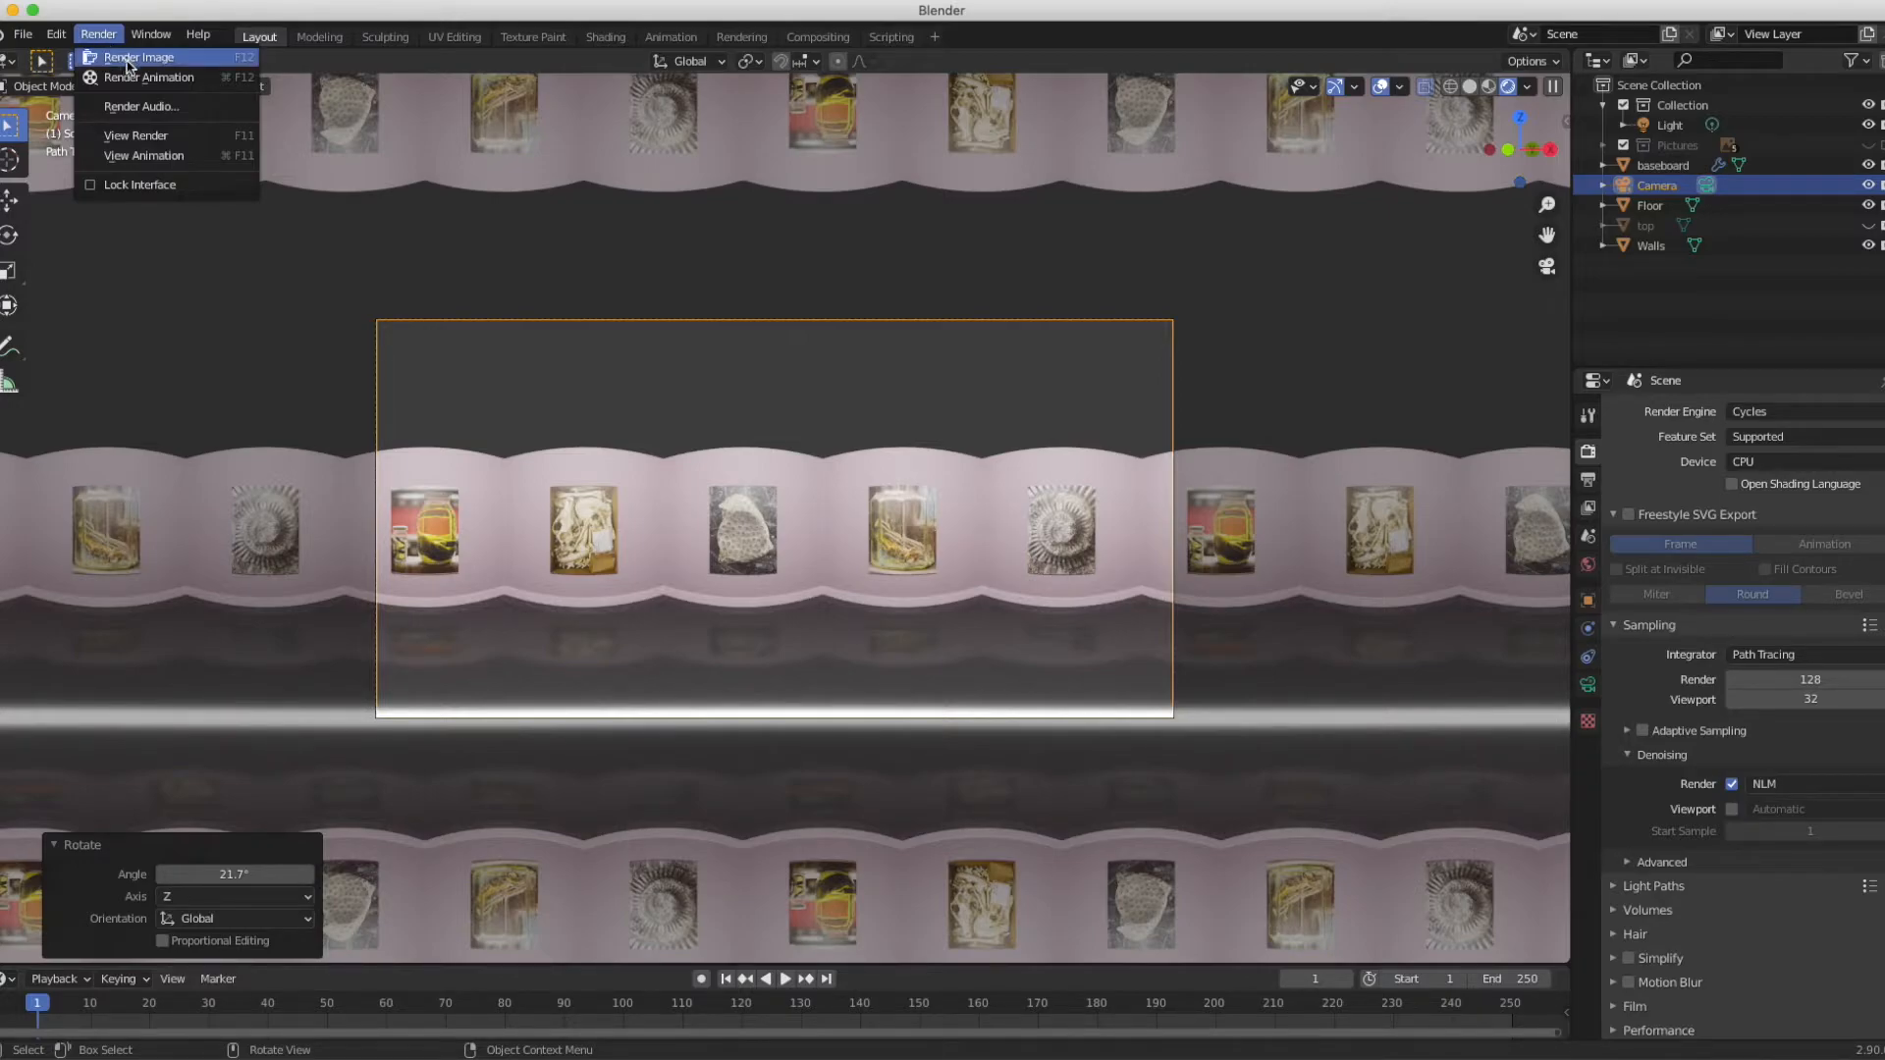
{"action": "left_click", "coordinate": [128, 61]}
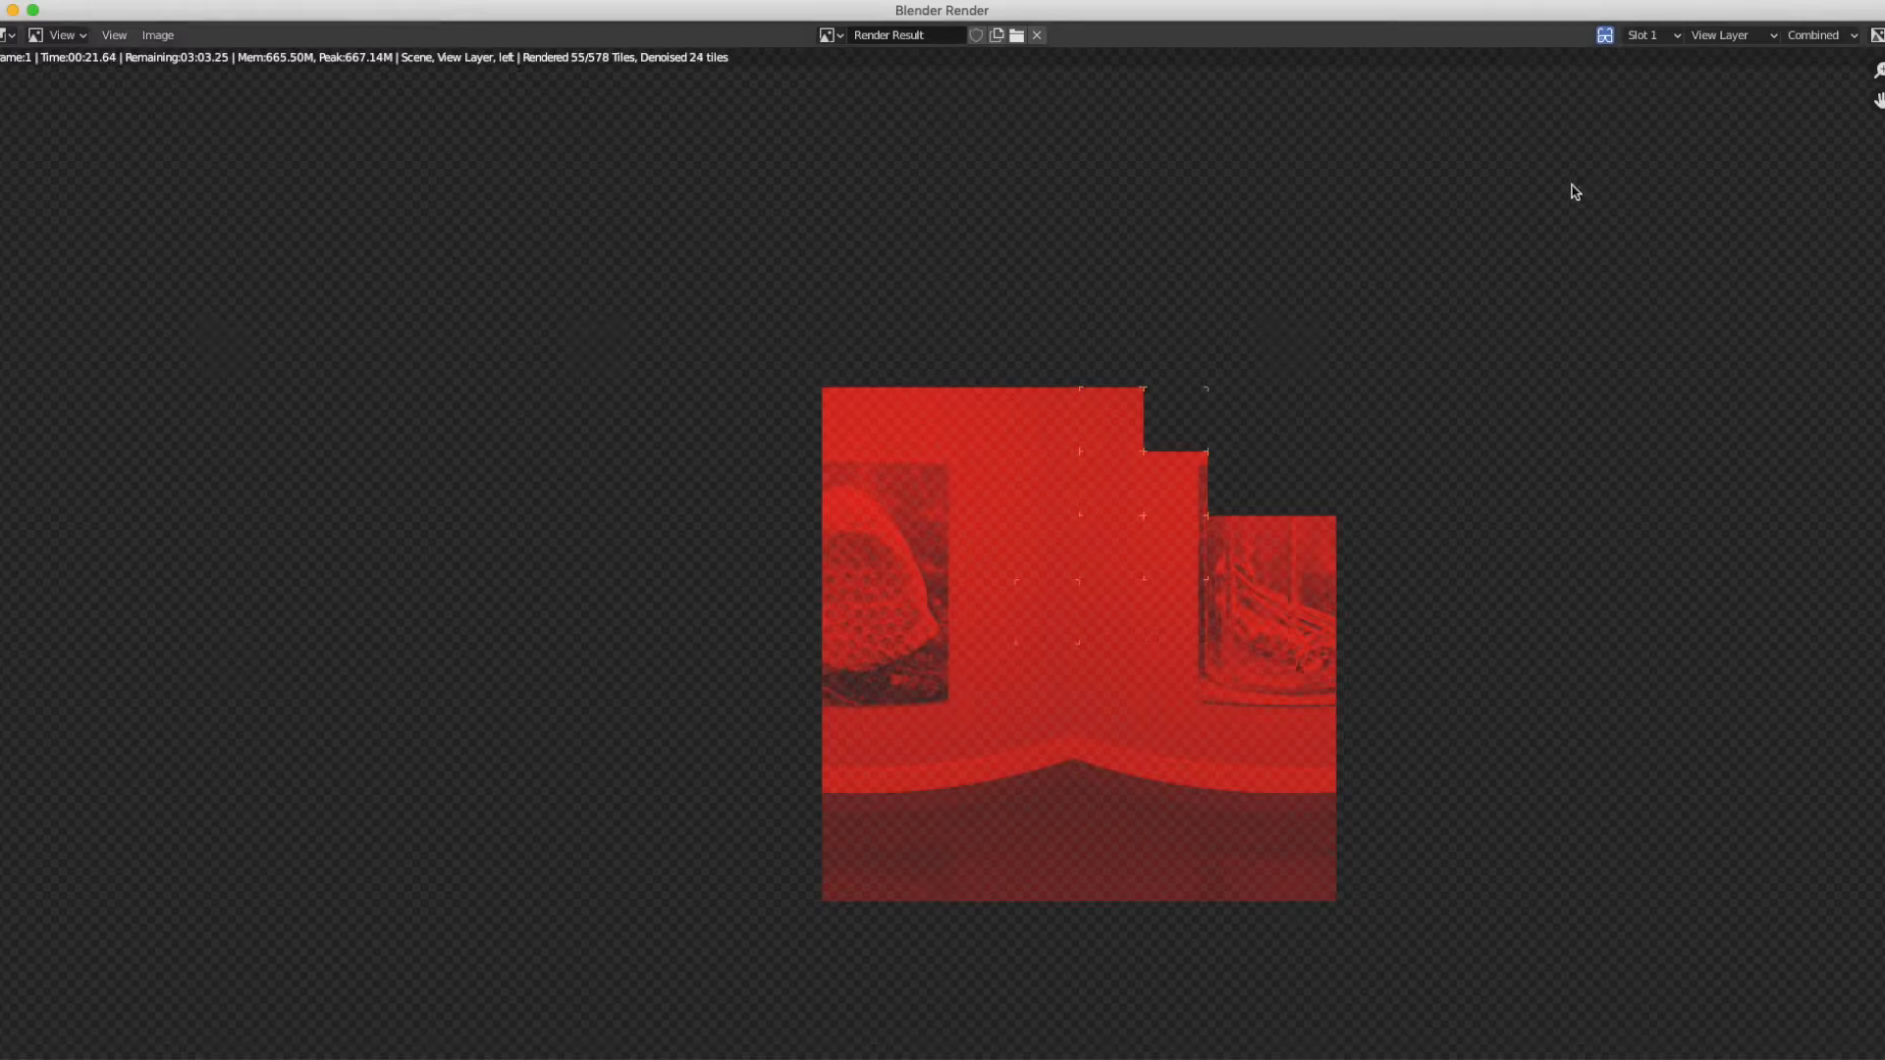
{"action": "left_click", "coordinate": [1605, 36]}
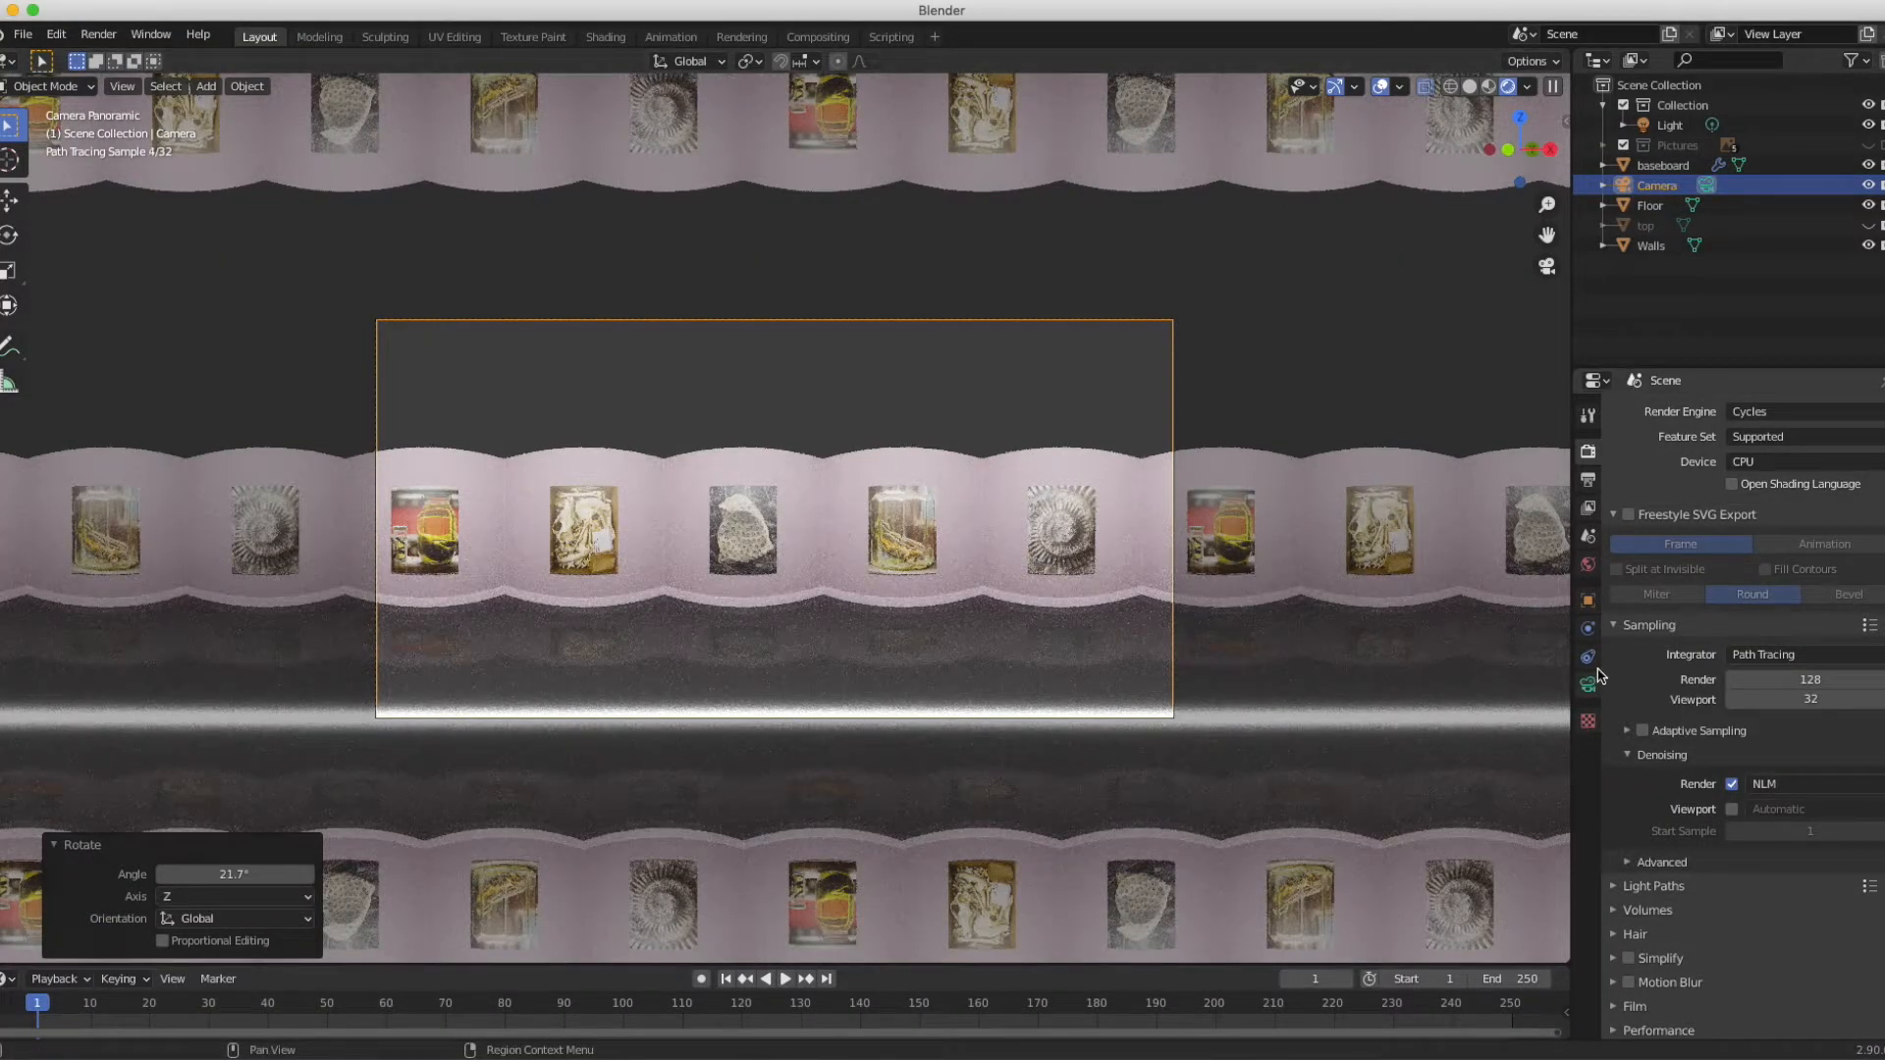
- Set the power of the room's point light to 100 W
{"action": "left_click", "coordinate": [1666, 127]}
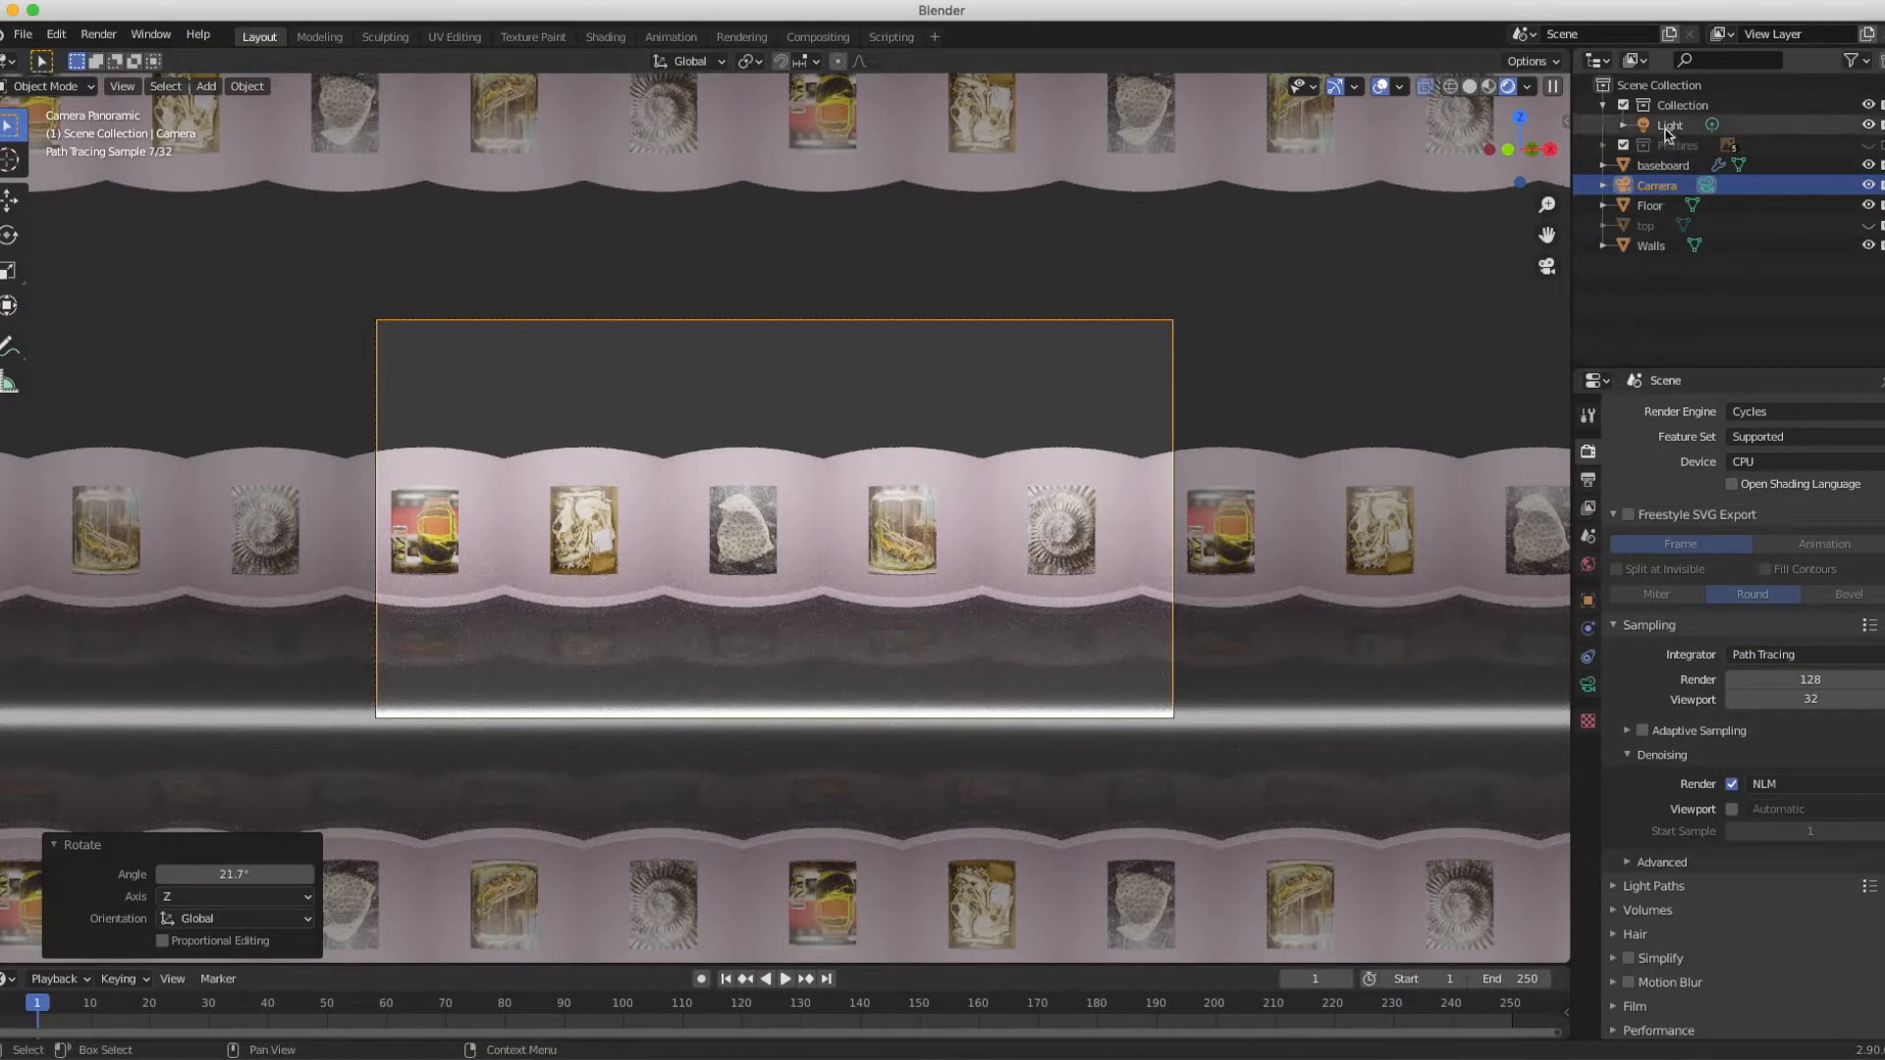
{"action": "left_click", "coordinate": [1588, 685]}
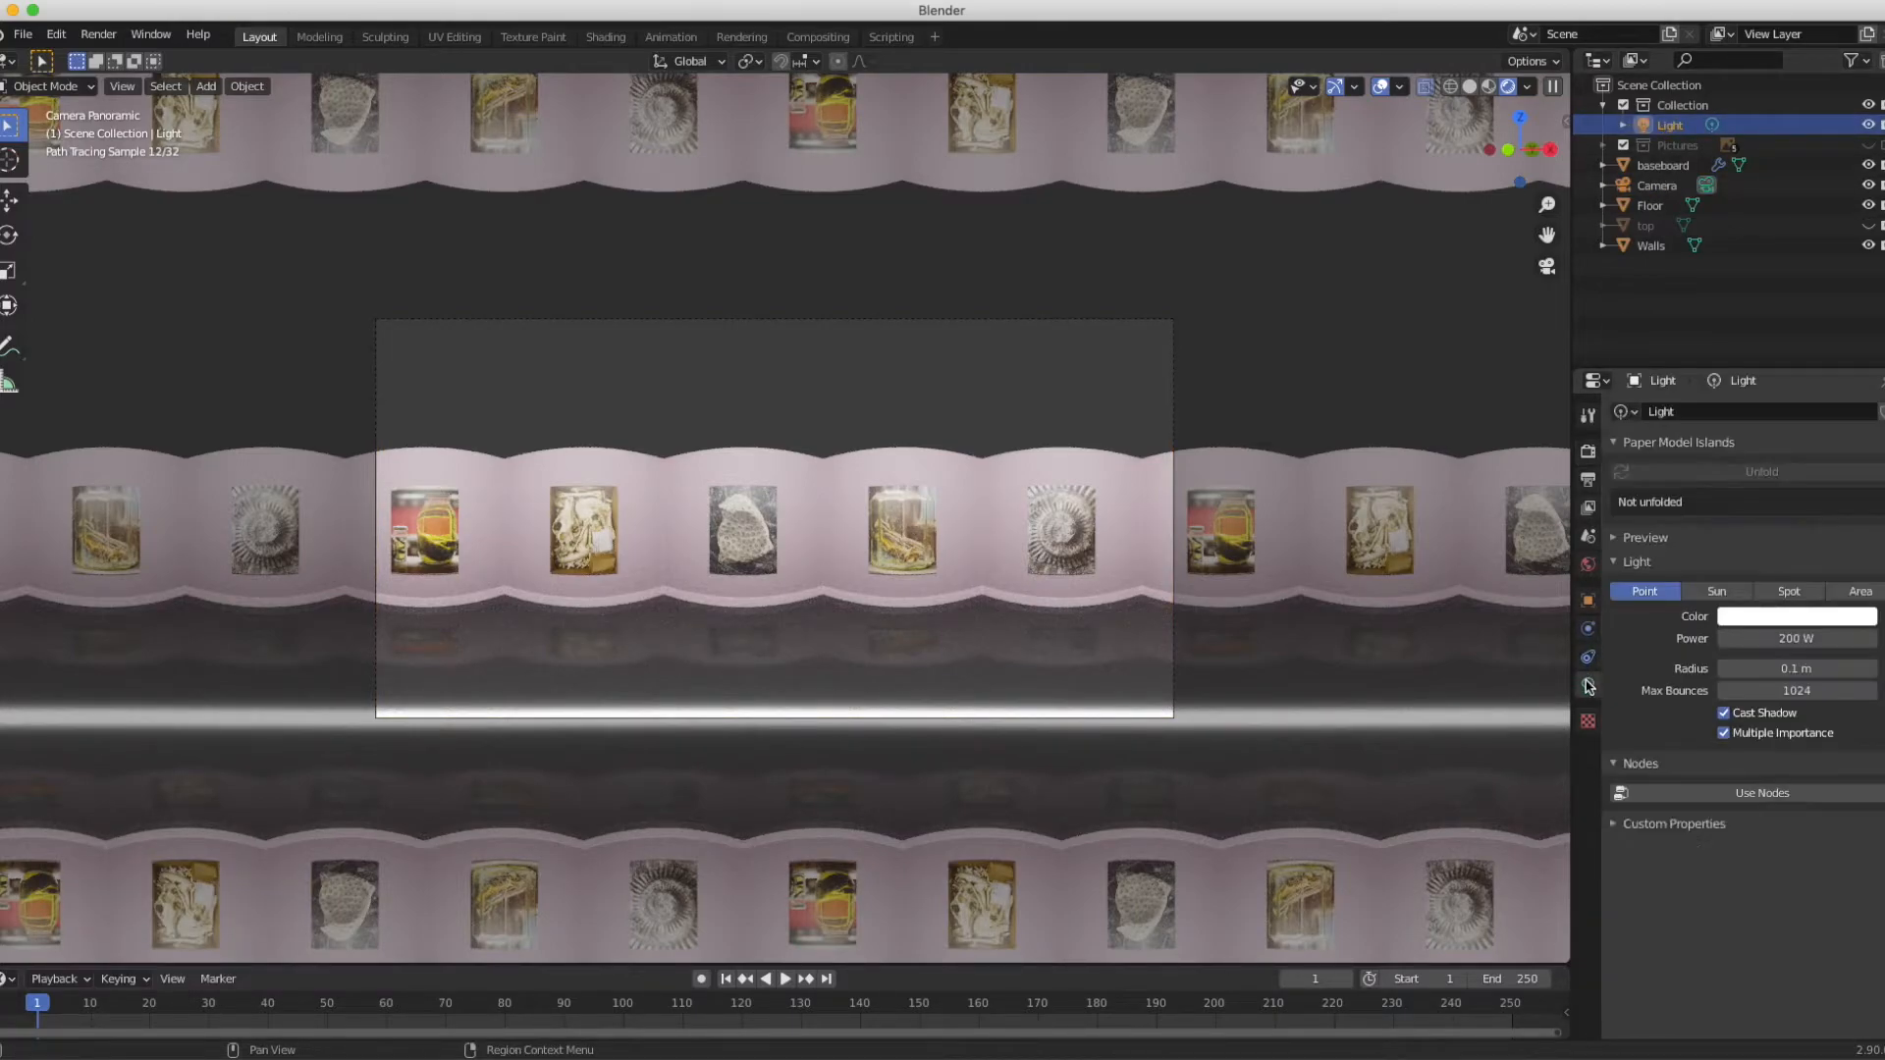
{"action": "left_click", "coordinate": [1793, 640]}
{"action": "type", "text": "100"}
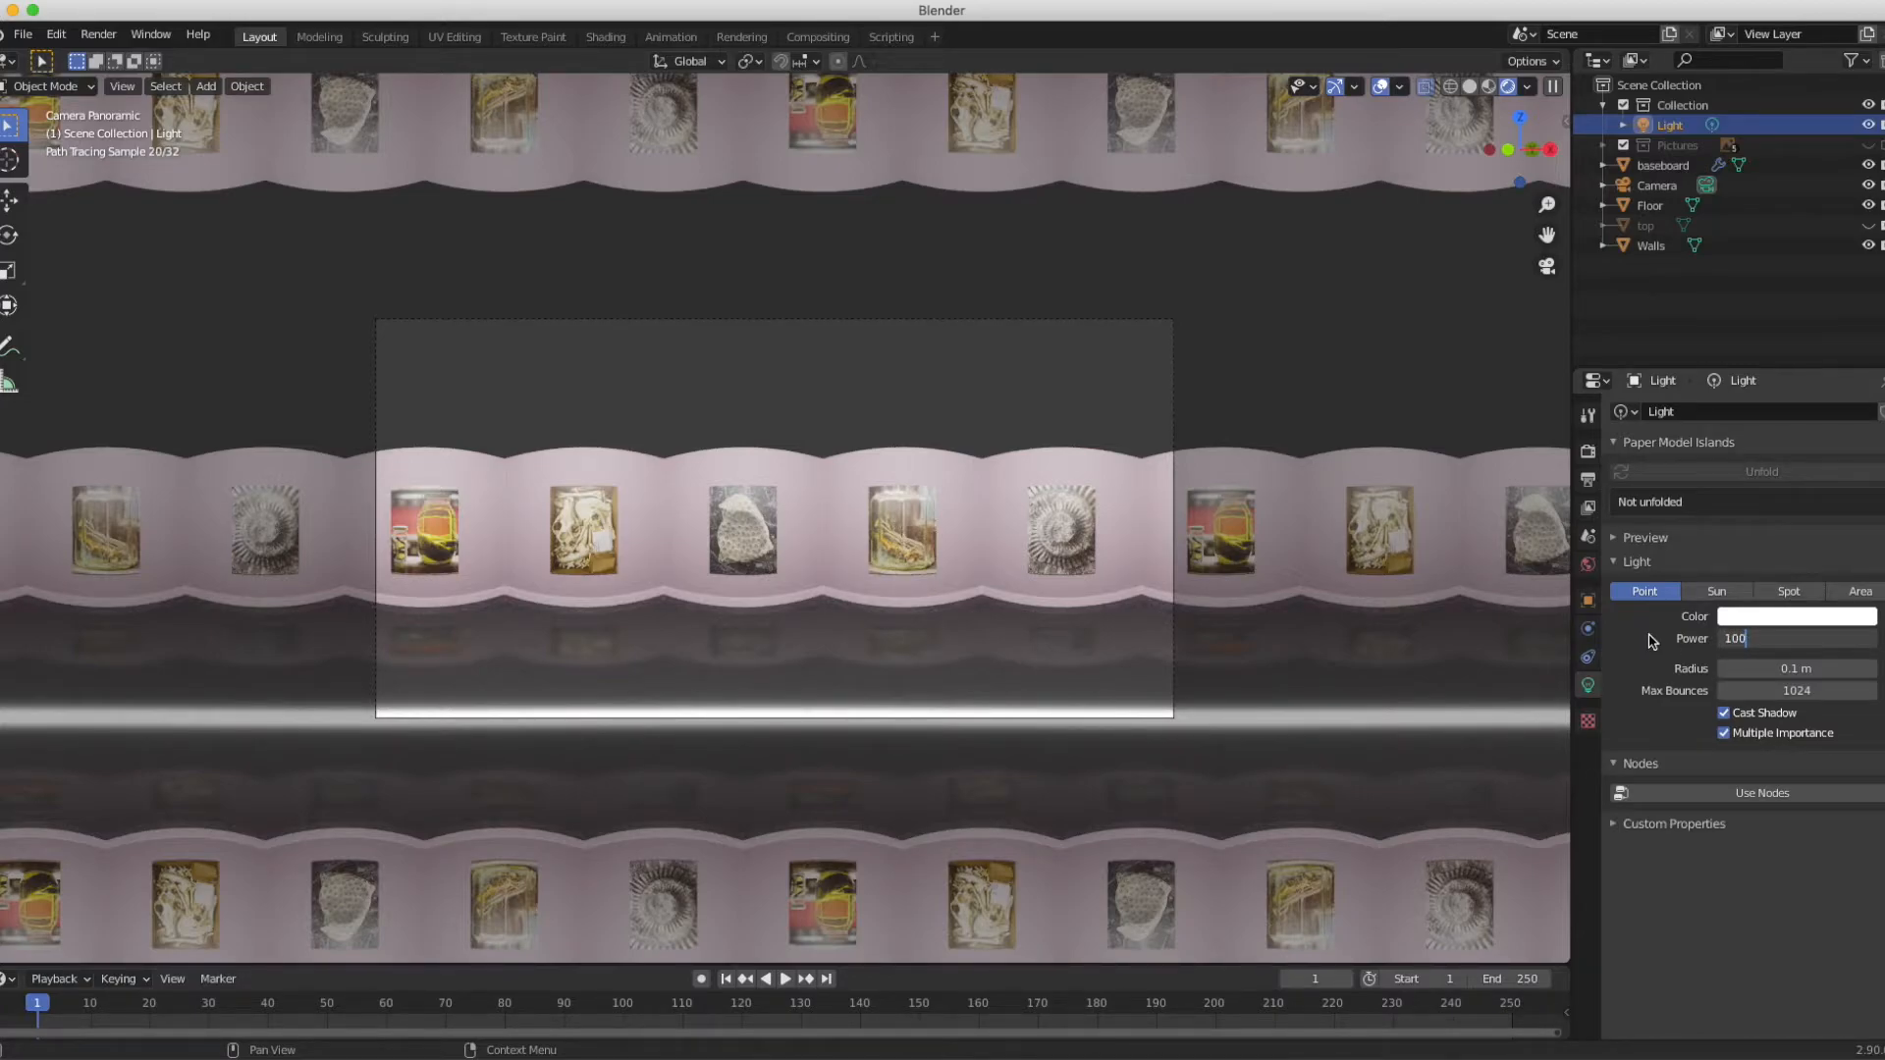
{"action": "key", "text": "Return"}
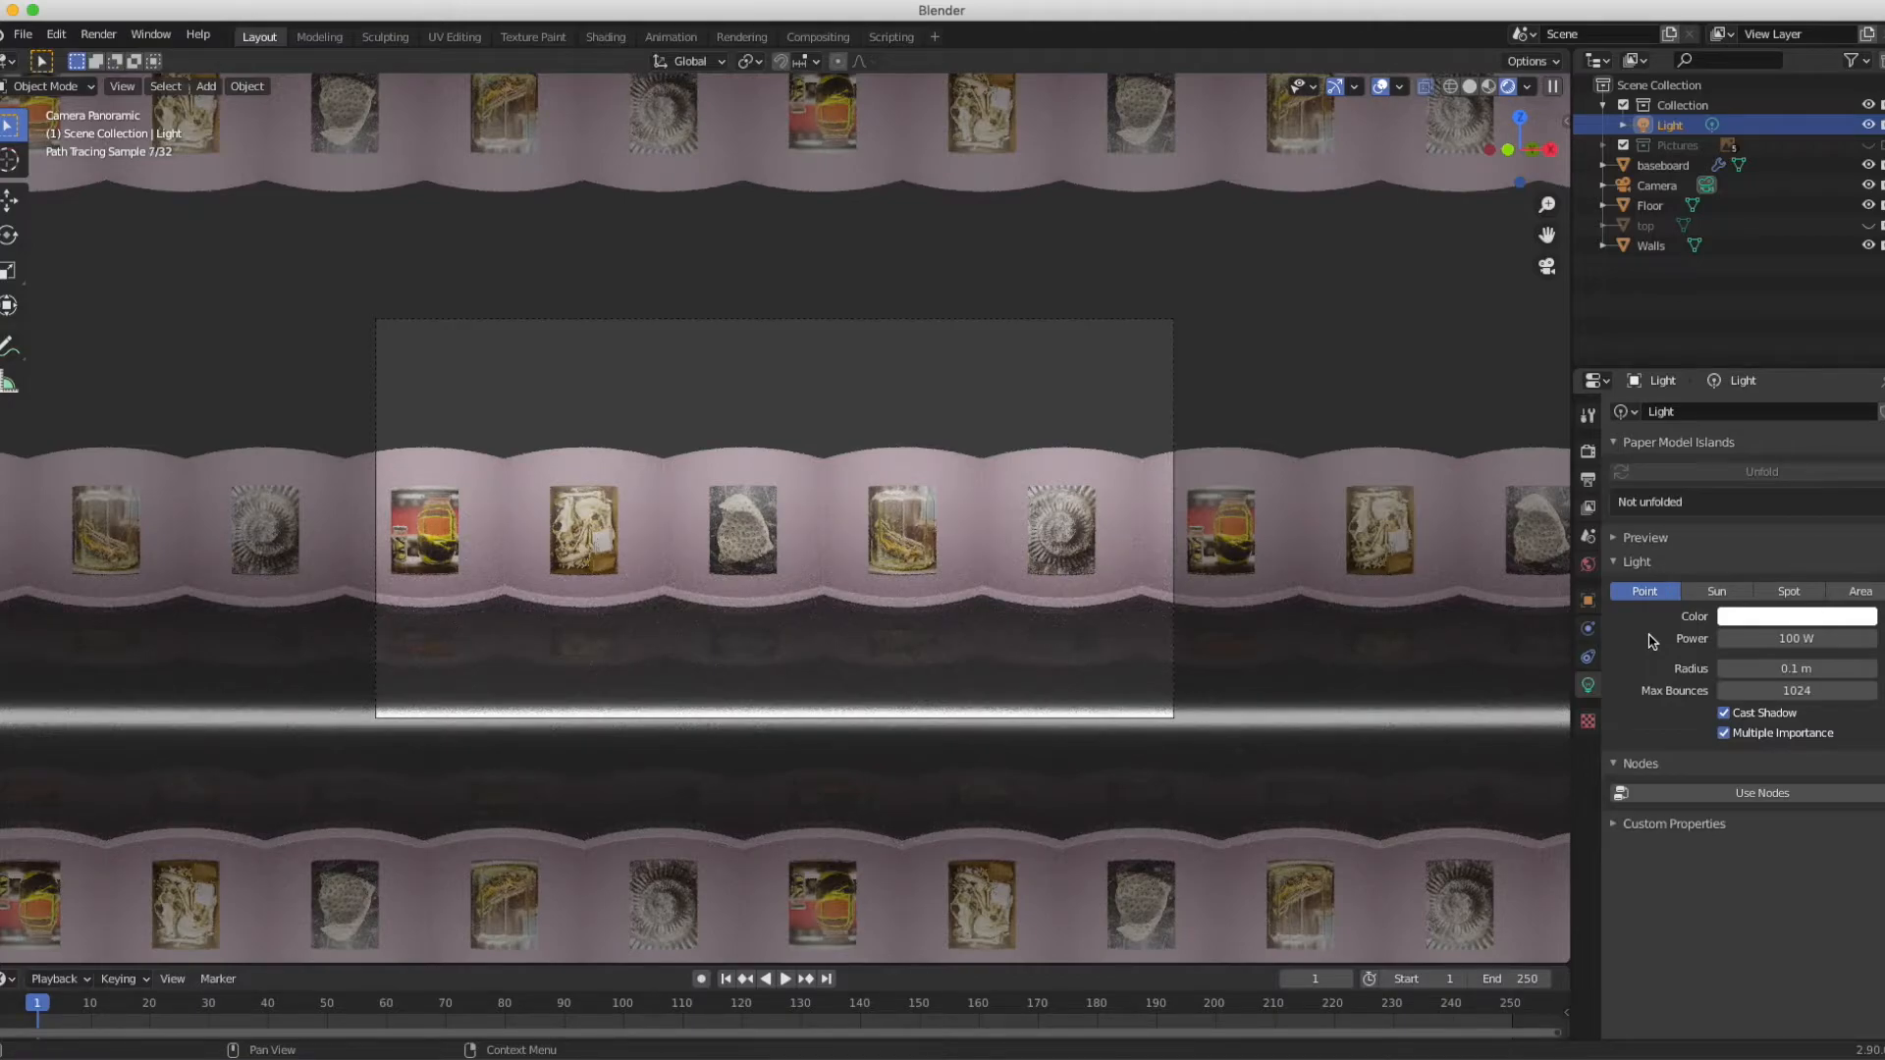
- Compare the room's lighting with the top object shown and hidden, leave it shown, and keep the light's power at 100 W
{"action": "left_click", "coordinate": [1869, 226]}
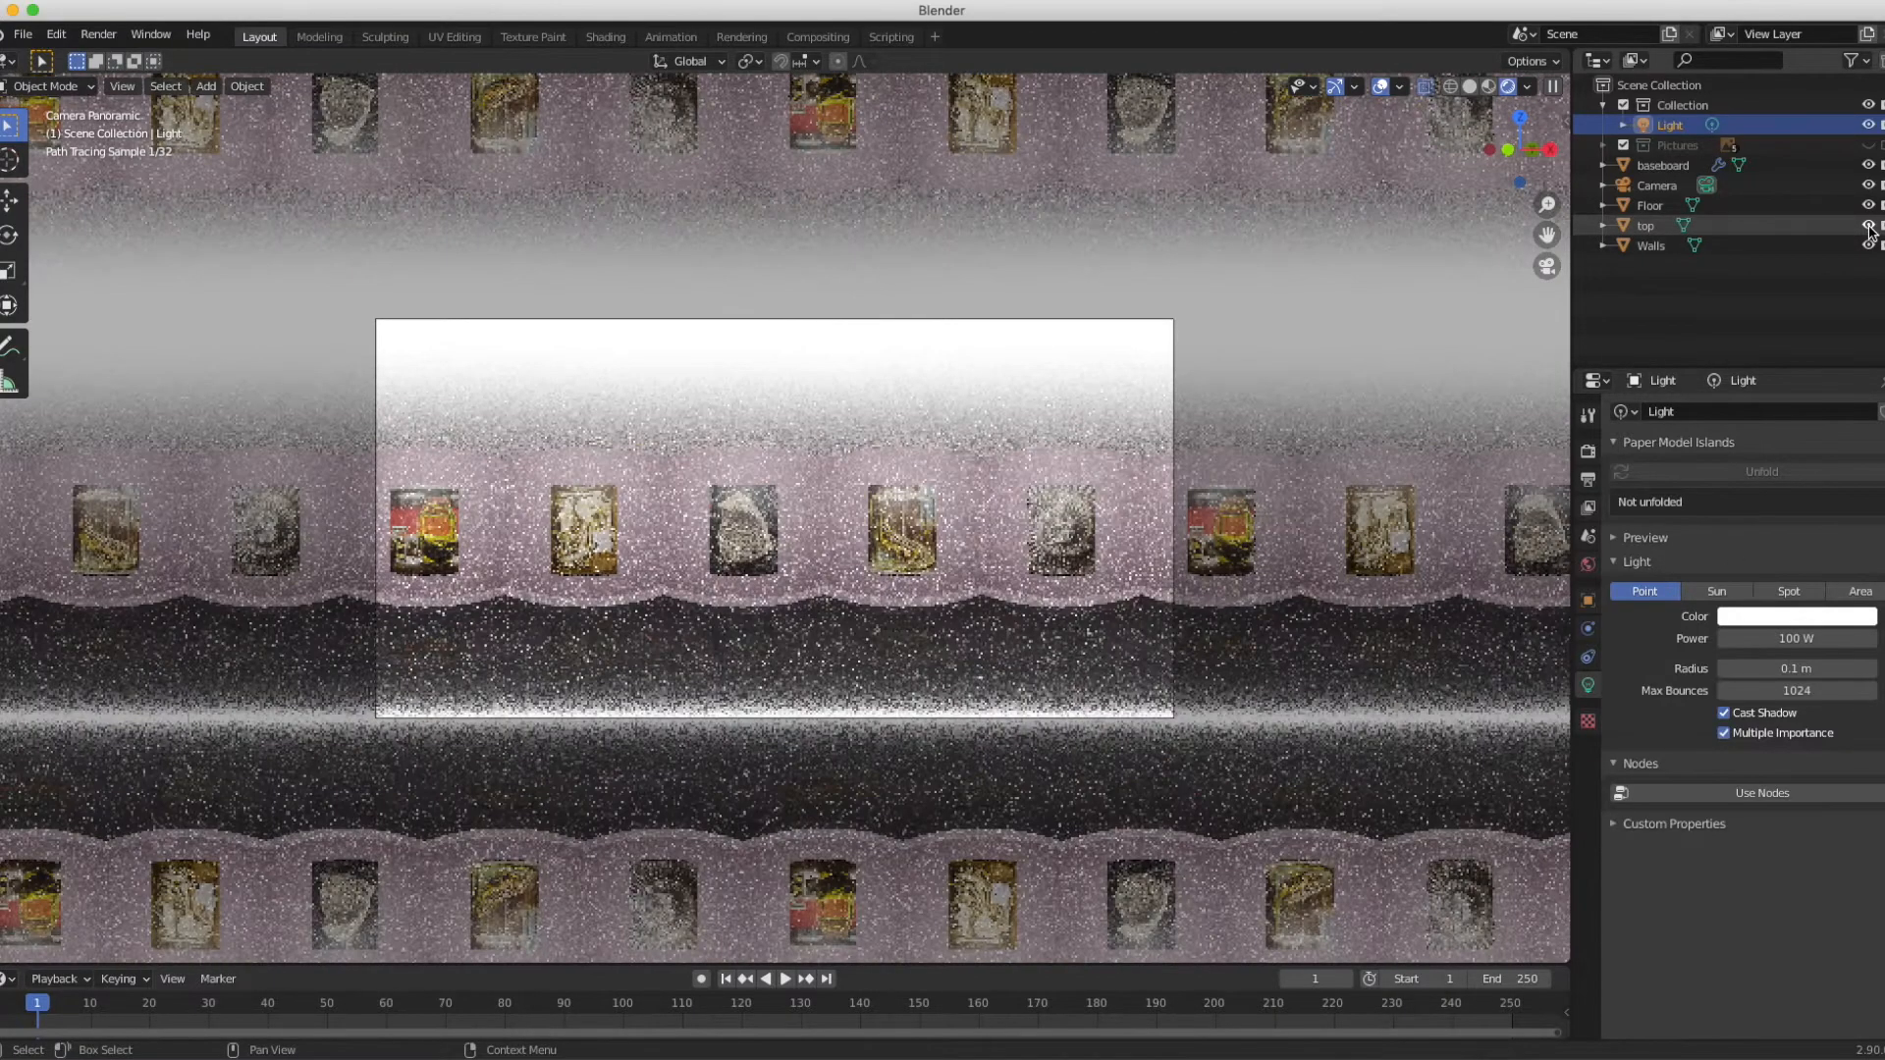
{"action": "left_click", "coordinate": [1868, 225]}
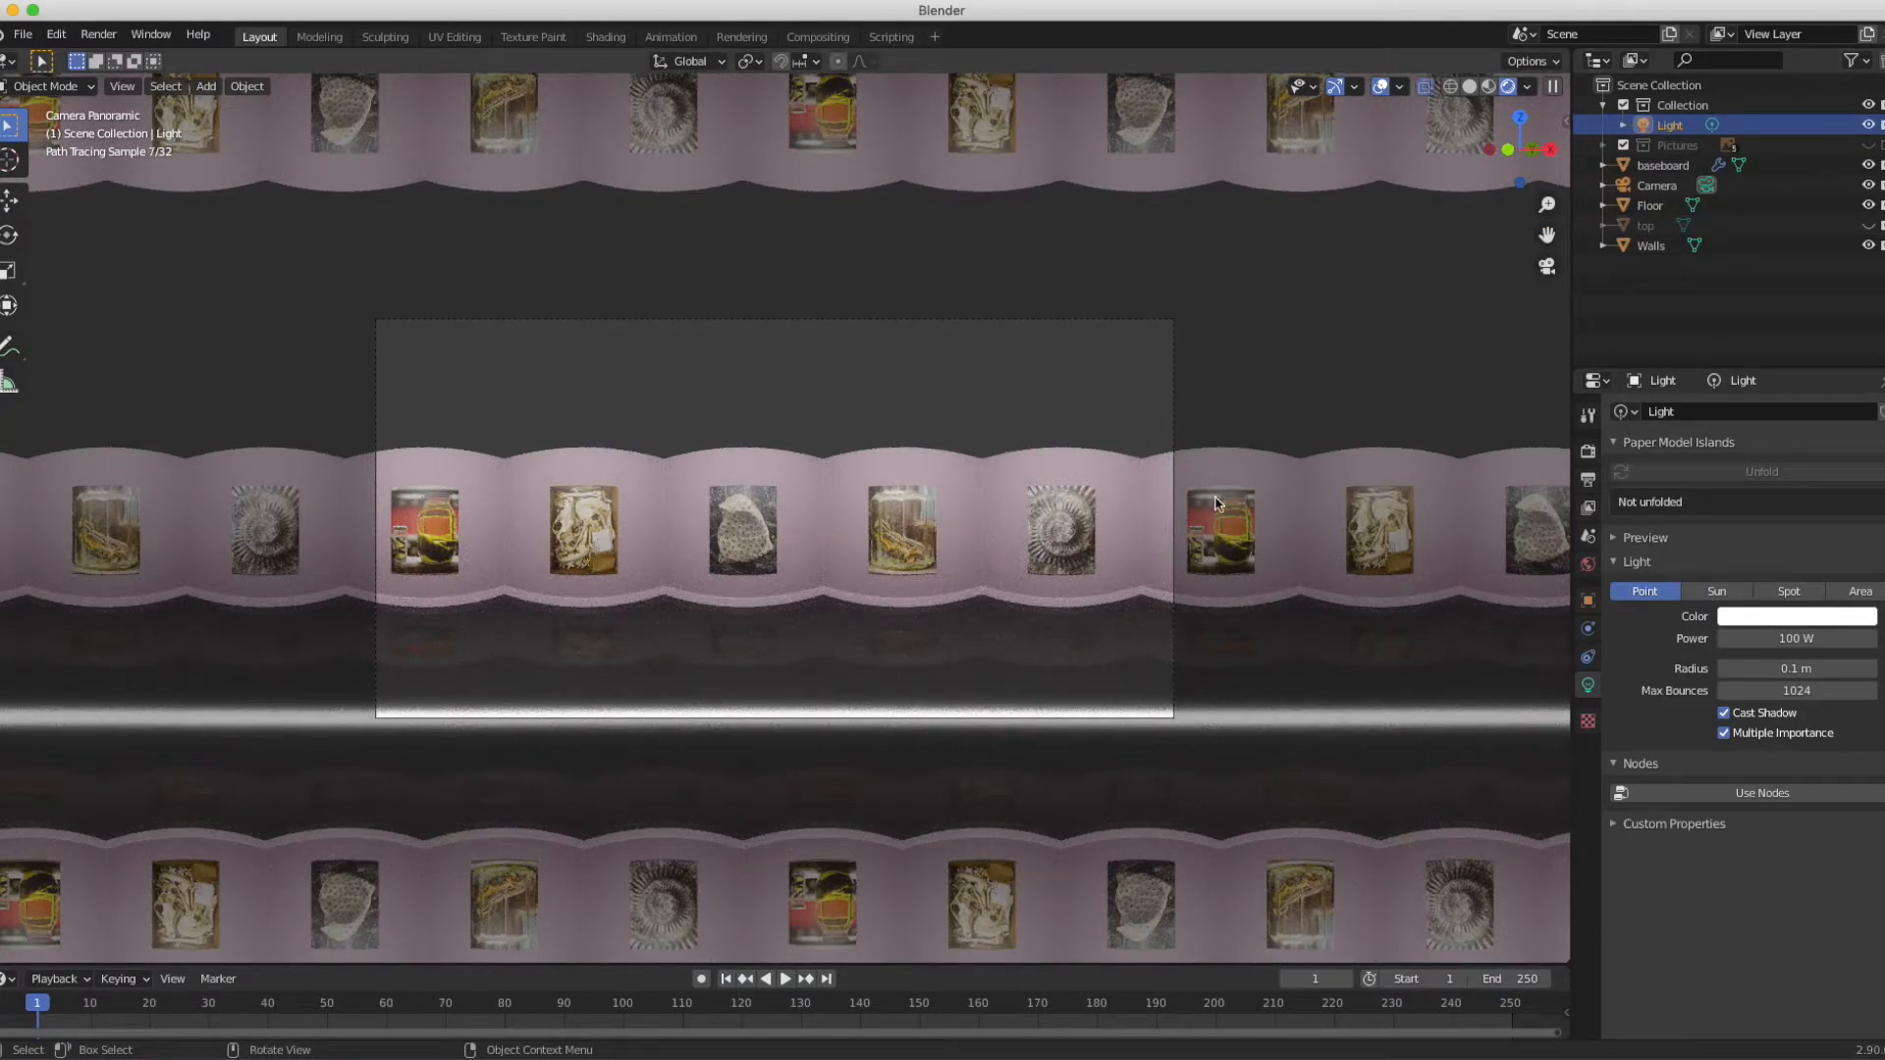
{"action": "left_click", "coordinate": [1869, 226]}
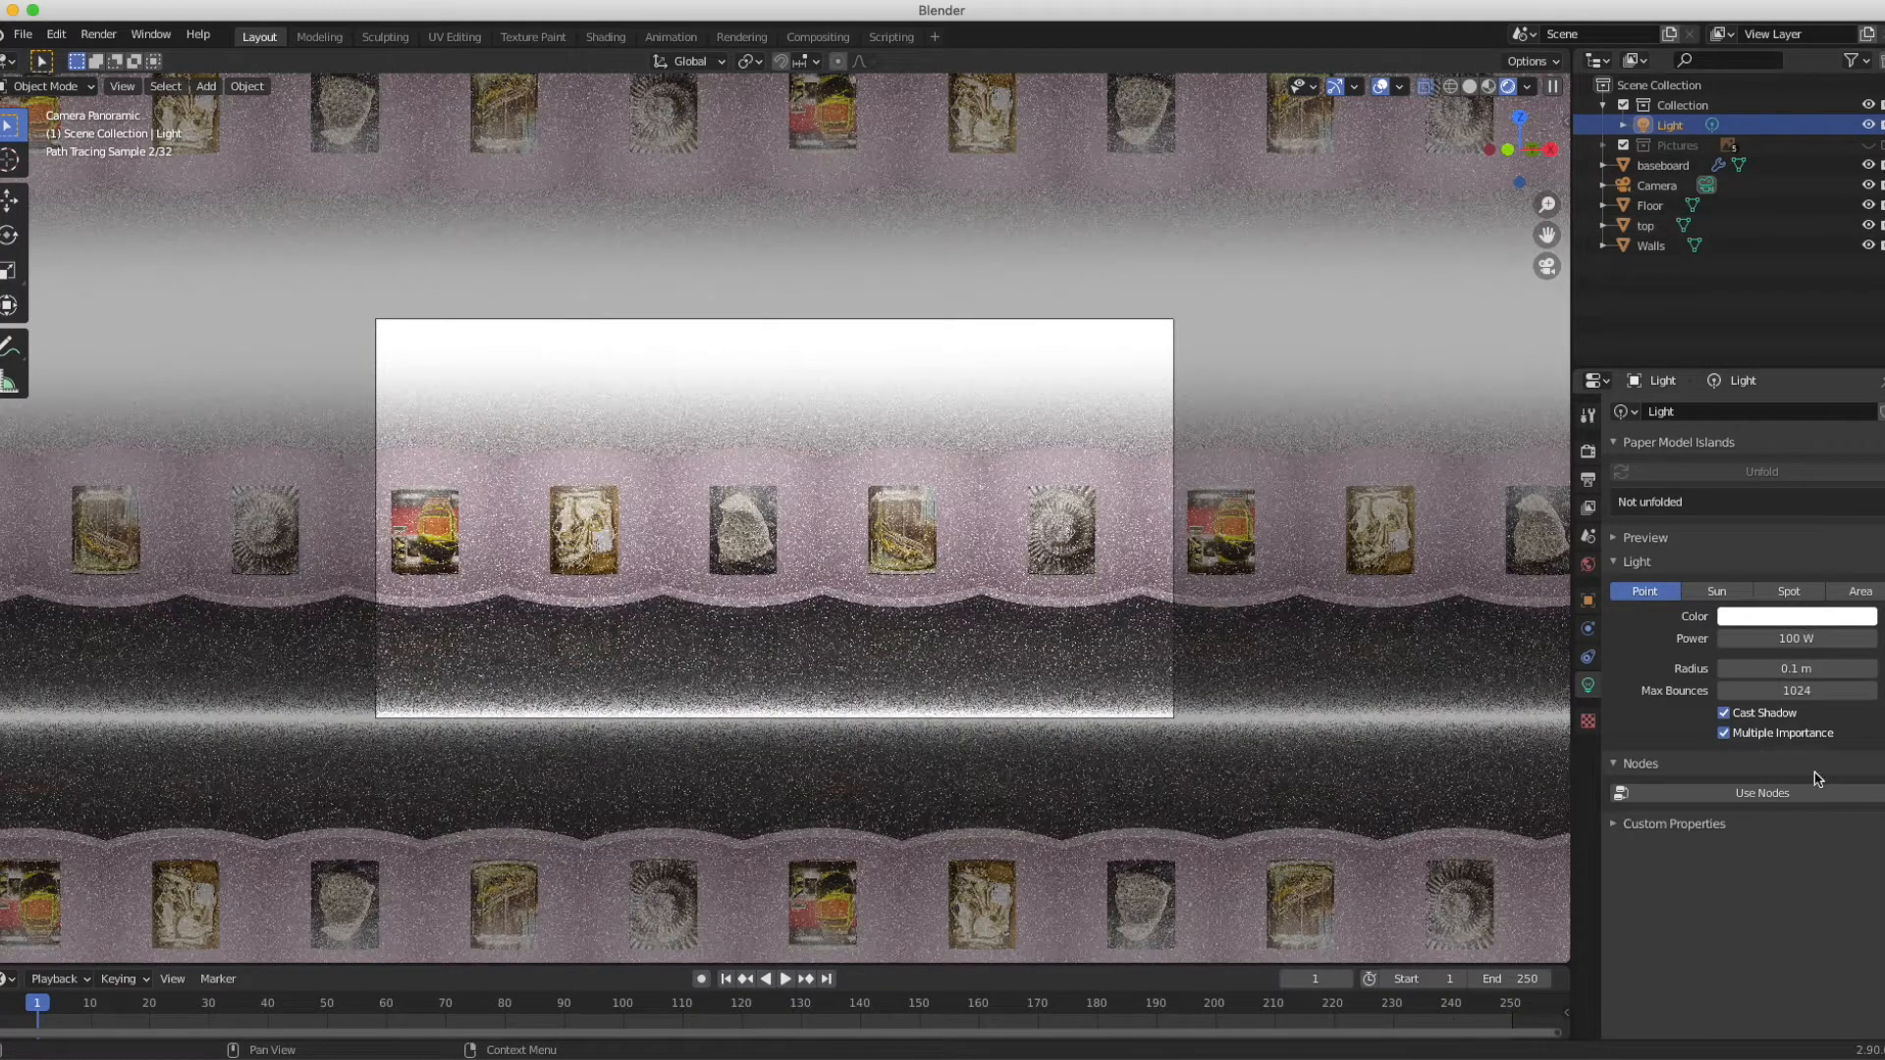
{"action": "left_click", "coordinate": [1789, 637]}
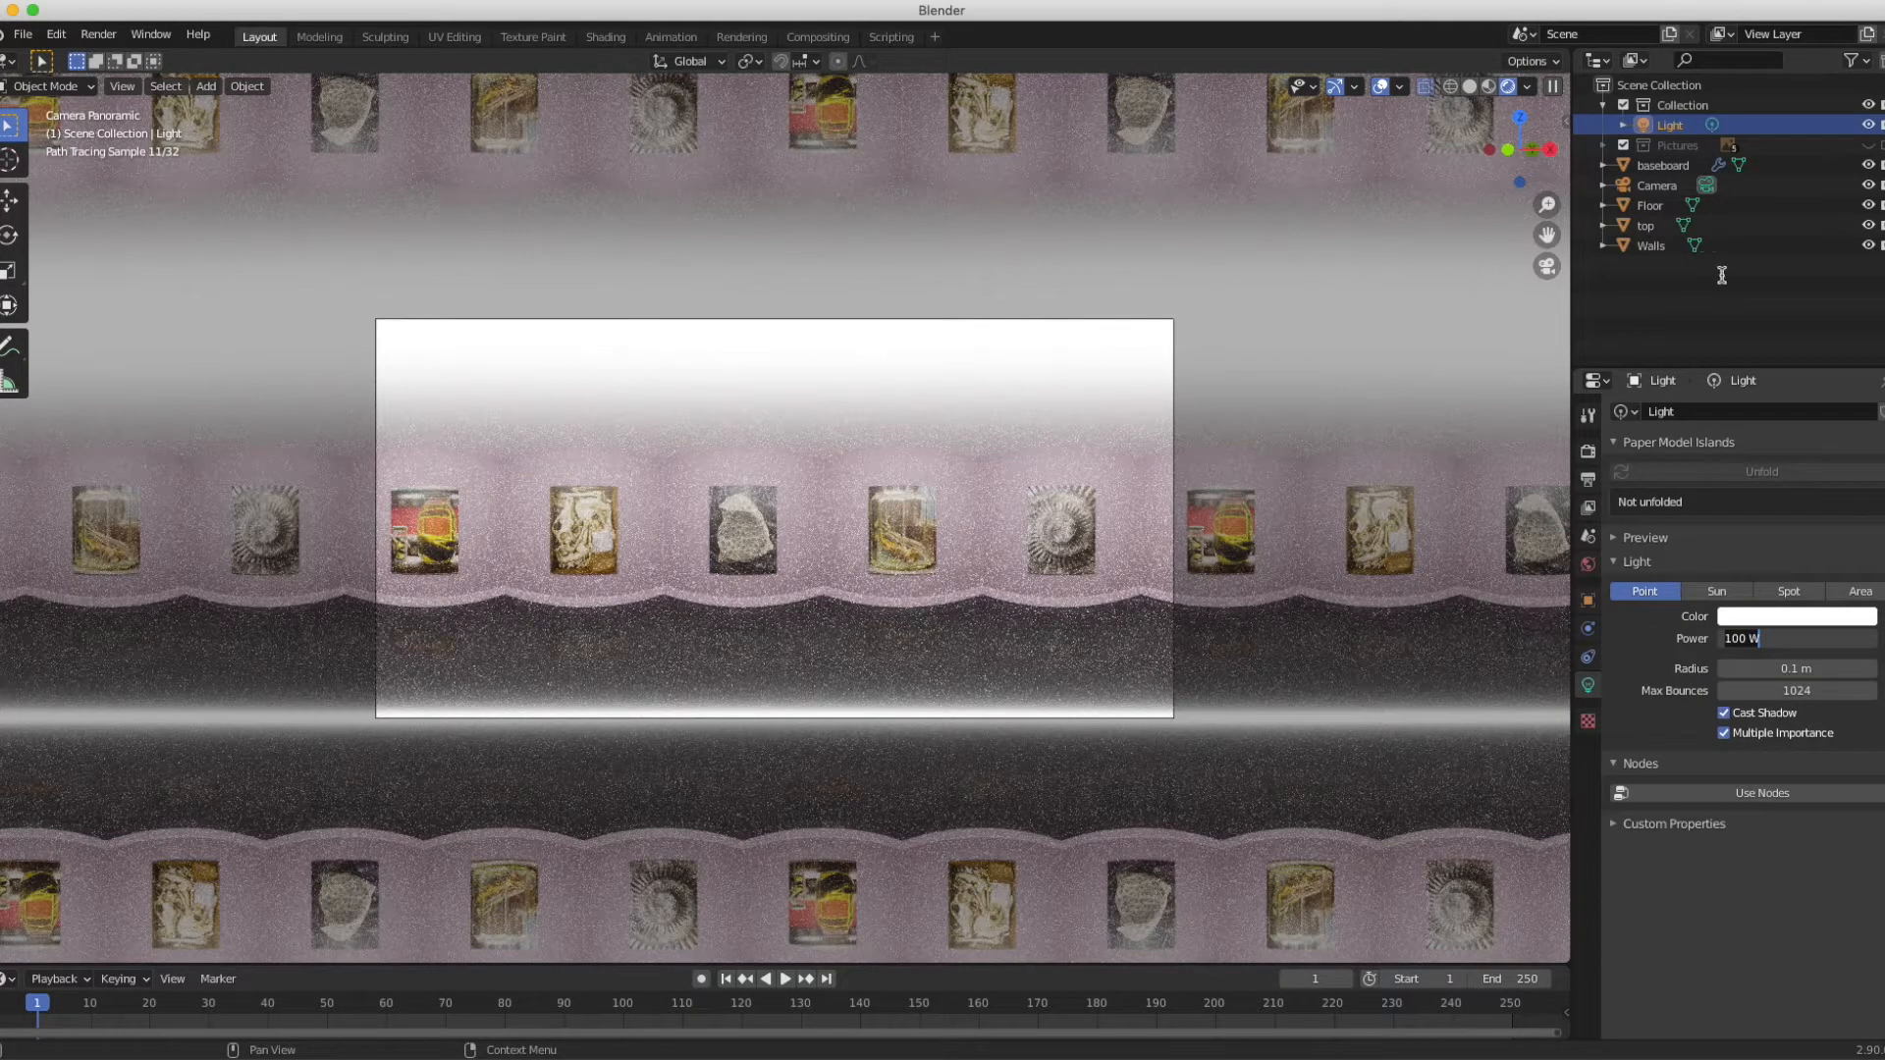
{"action": "key", "text": "Return"}
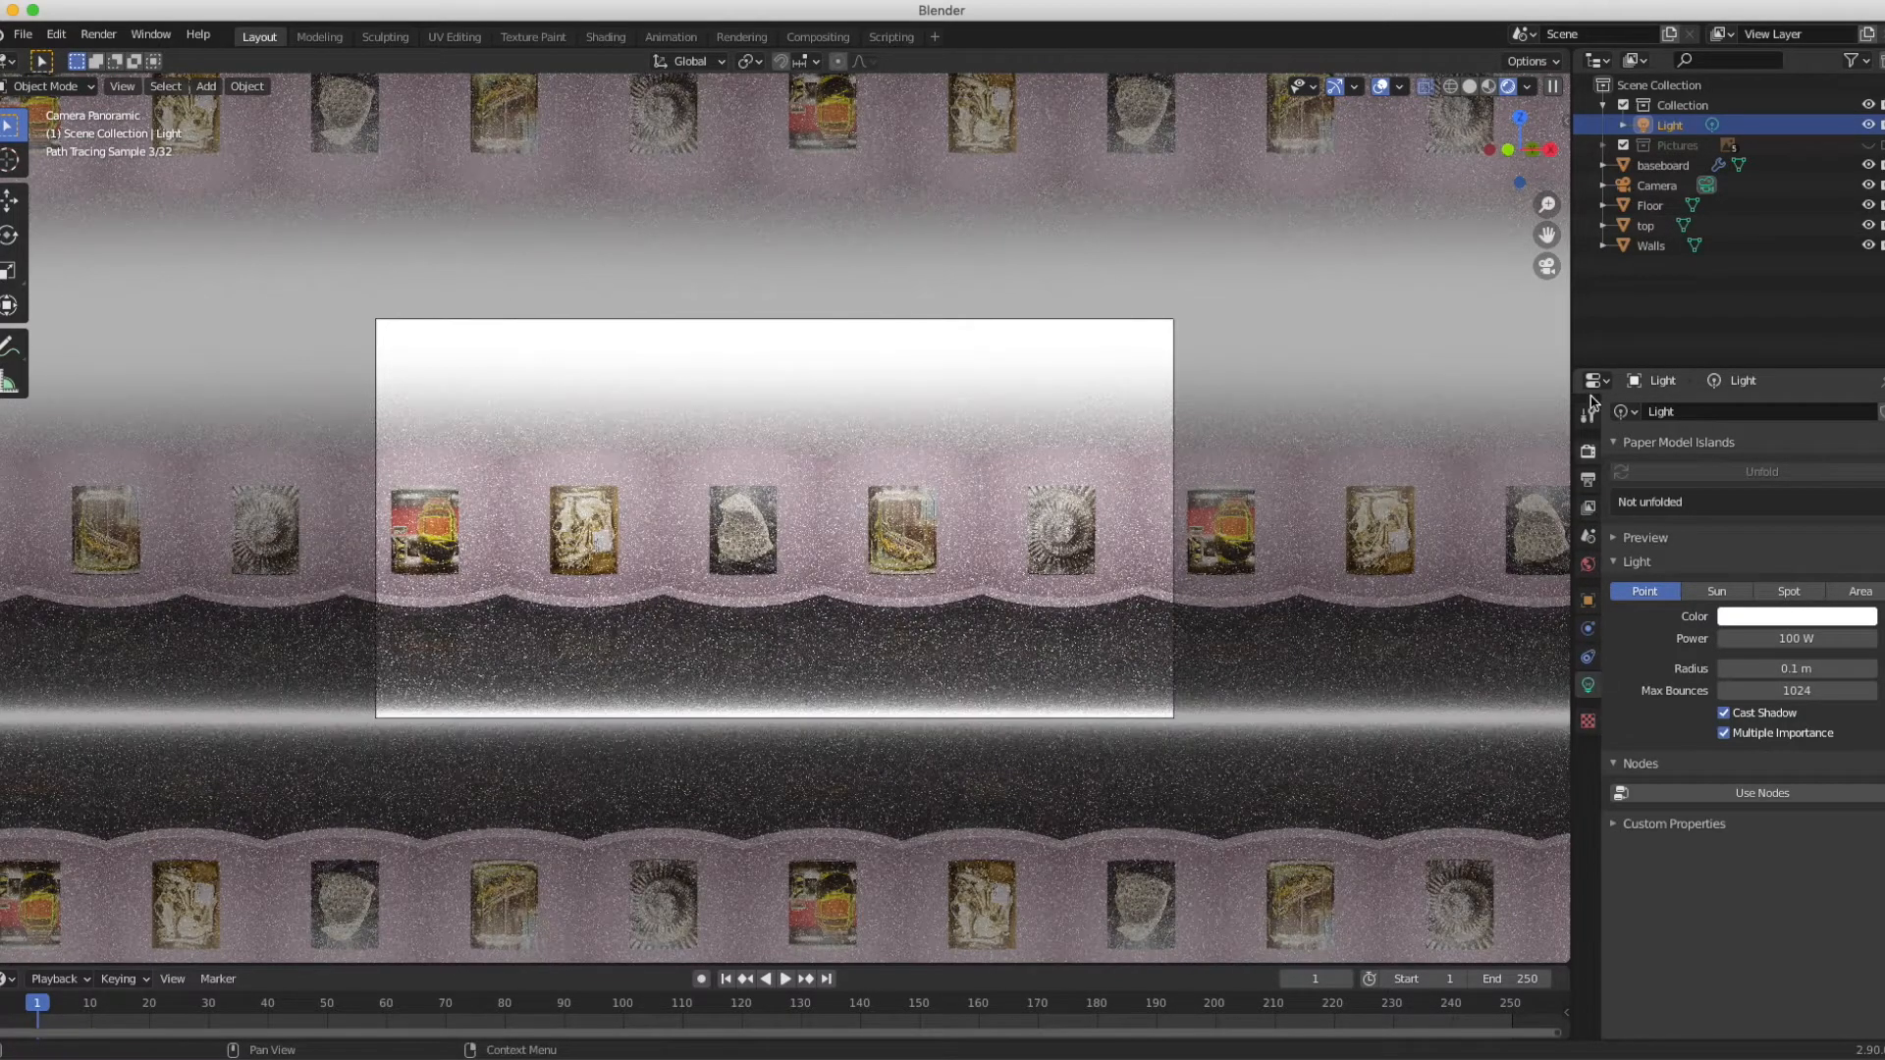
- Darken the base color of the top object's material from near-white to a dark grey
{"action": "left_click", "coordinate": [1651, 227]}
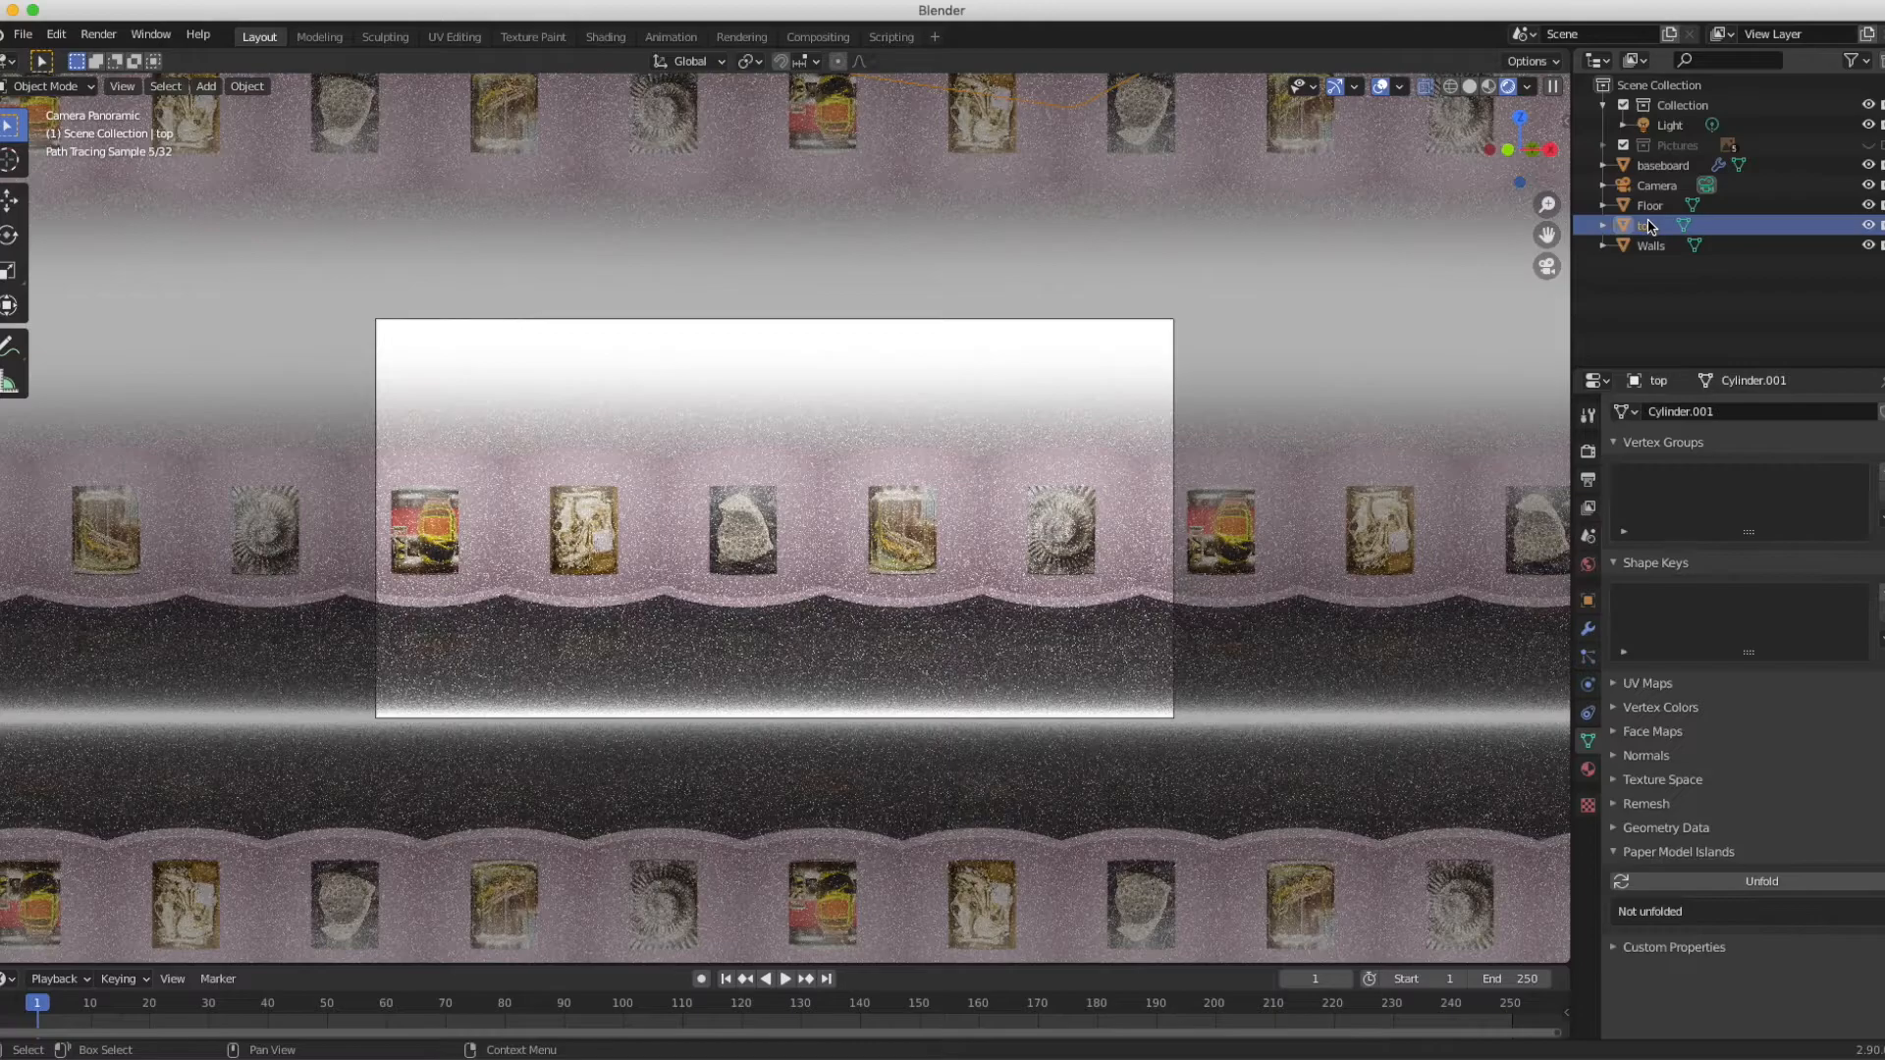
{"action": "left_click", "coordinate": [1590, 769]}
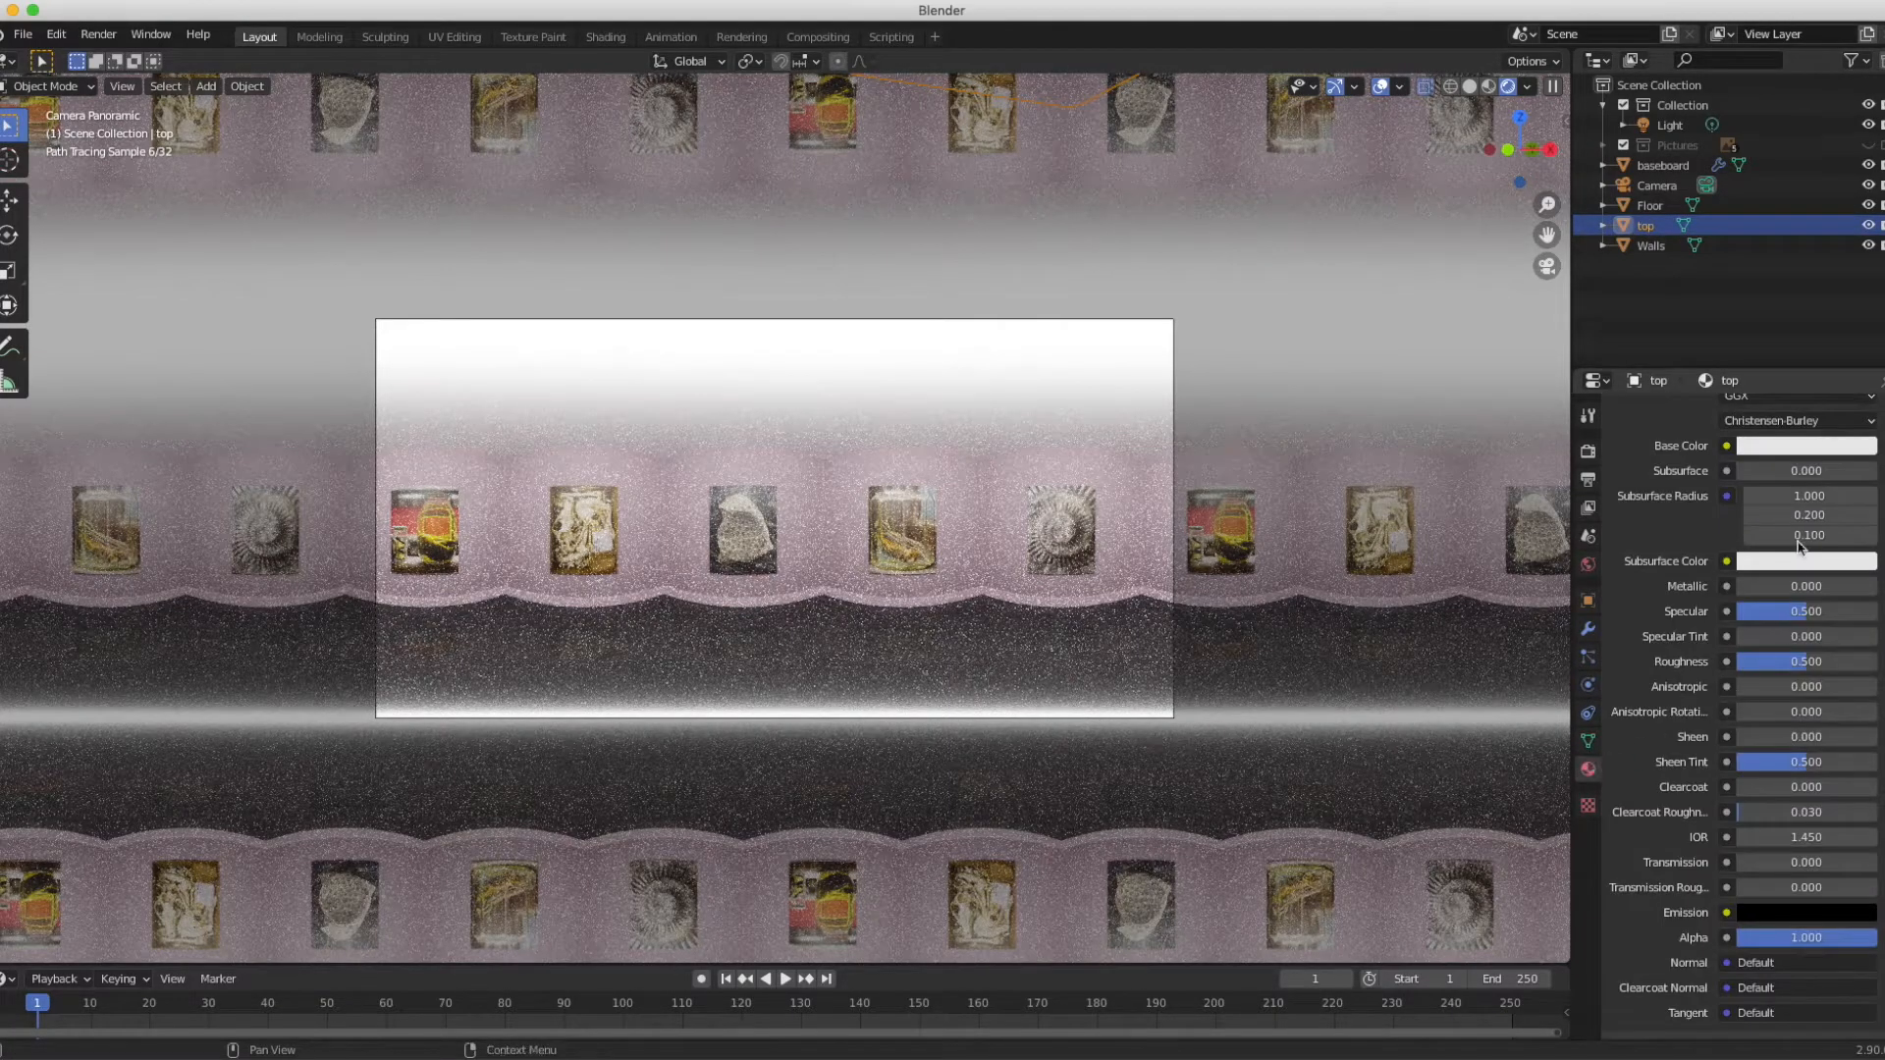
{"action": "left_click", "coordinate": [1783, 447]}
{"action": "left_click", "coordinate": [1865, 189]}
{"action": "left_click_drag", "start_coordinate": [1865, 189], "coordinate": [1864, 204]}
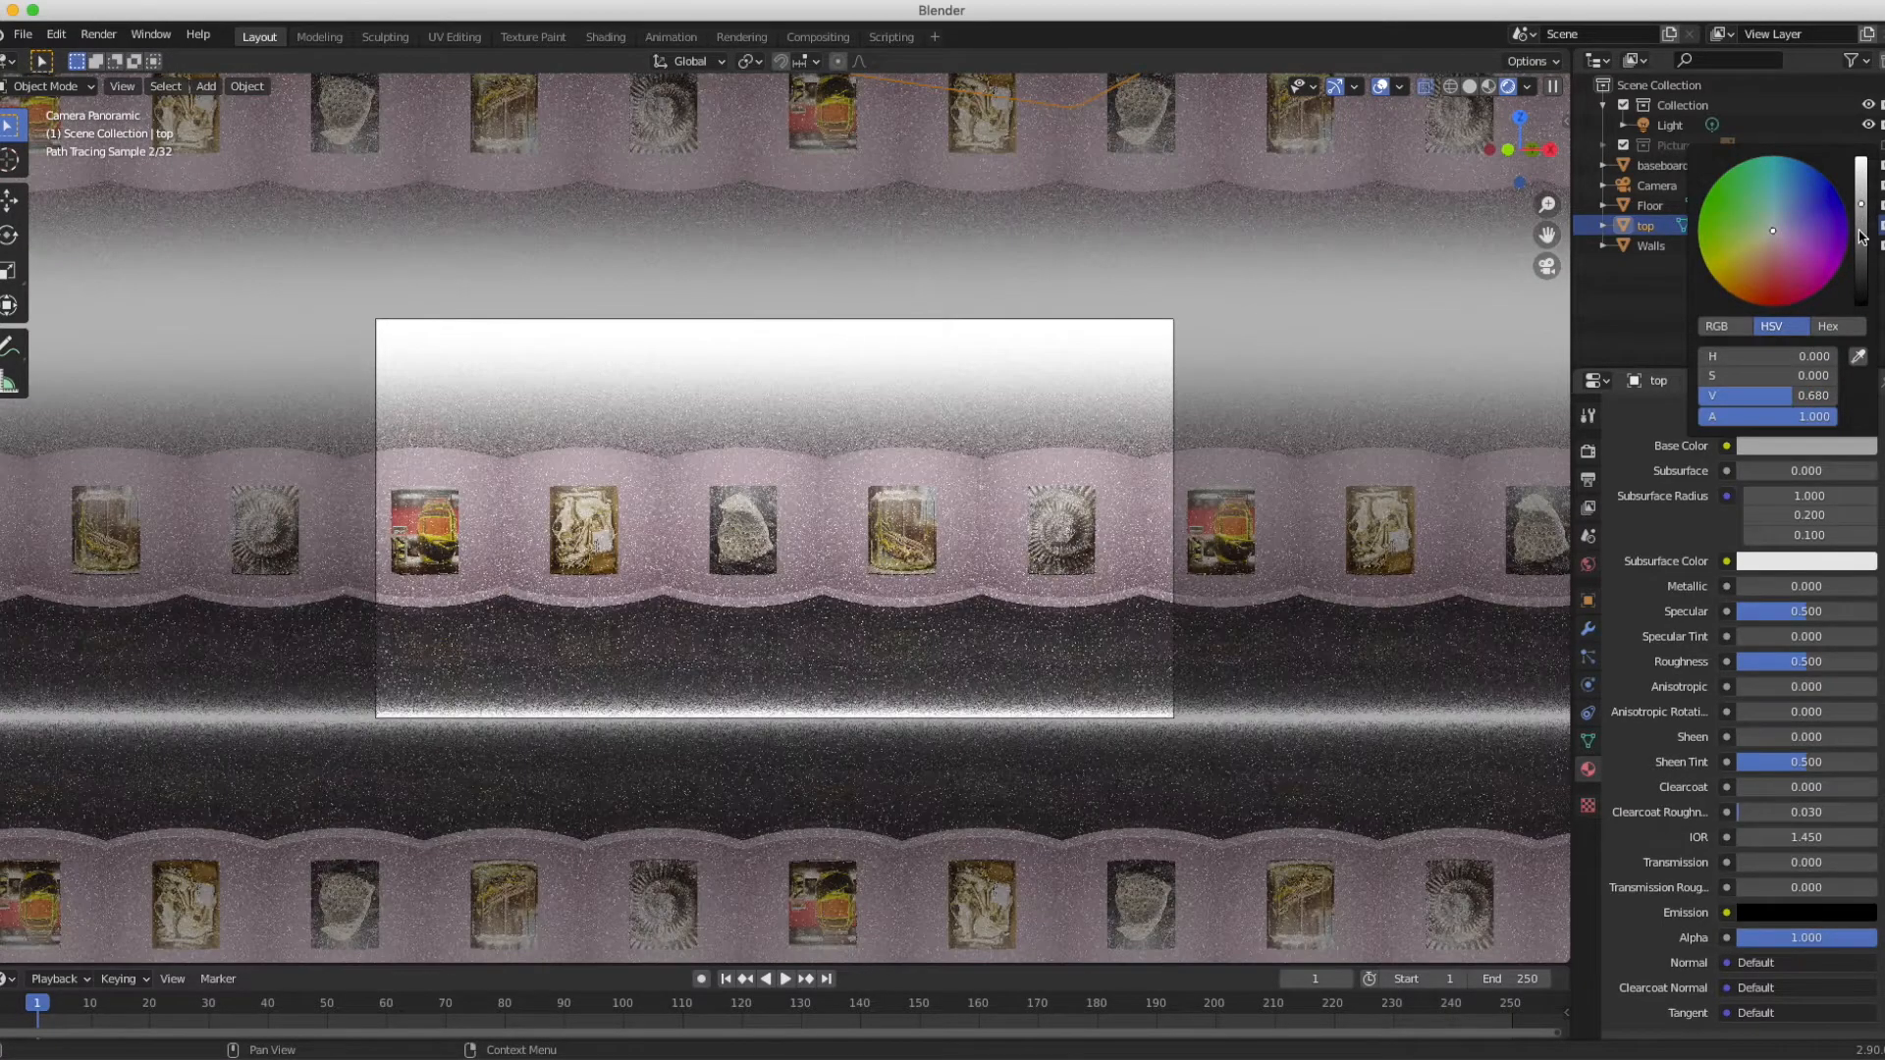
{"action": "left_click", "coordinate": [1863, 236]}
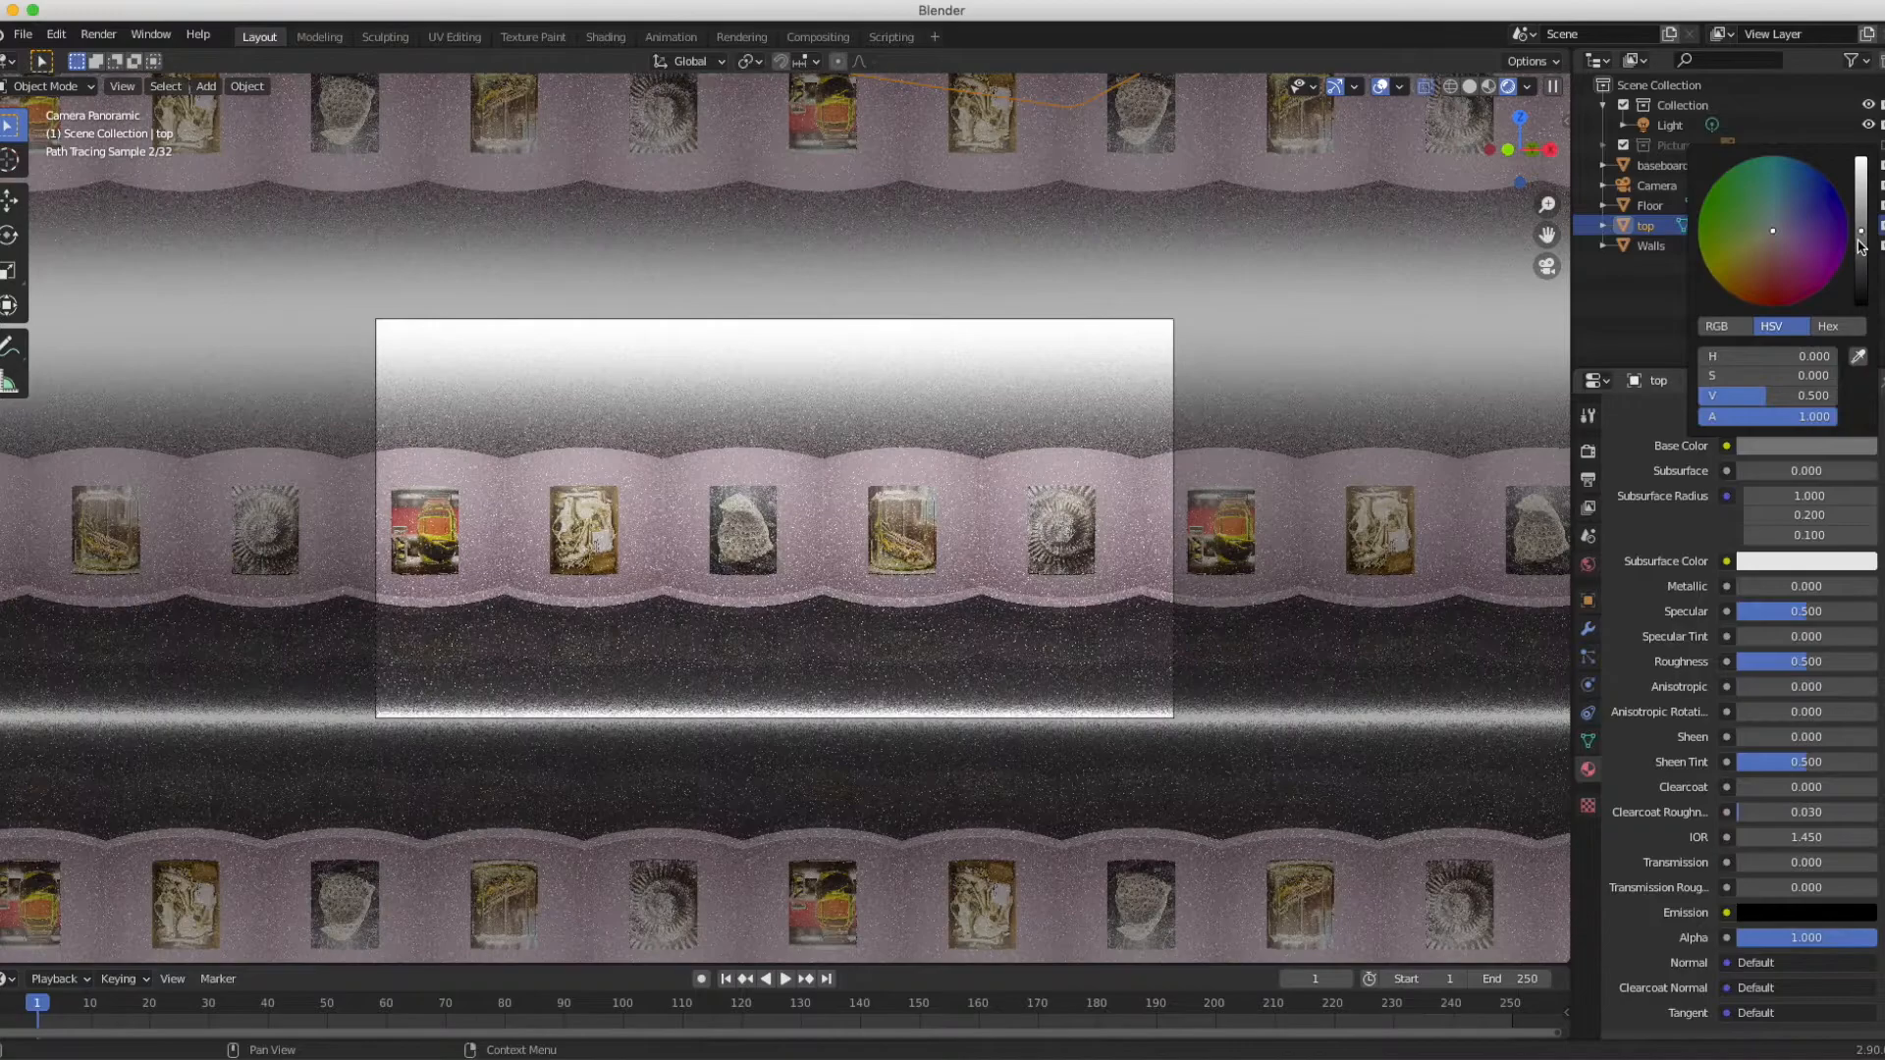
{"action": "left_click", "coordinate": [1862, 248]}
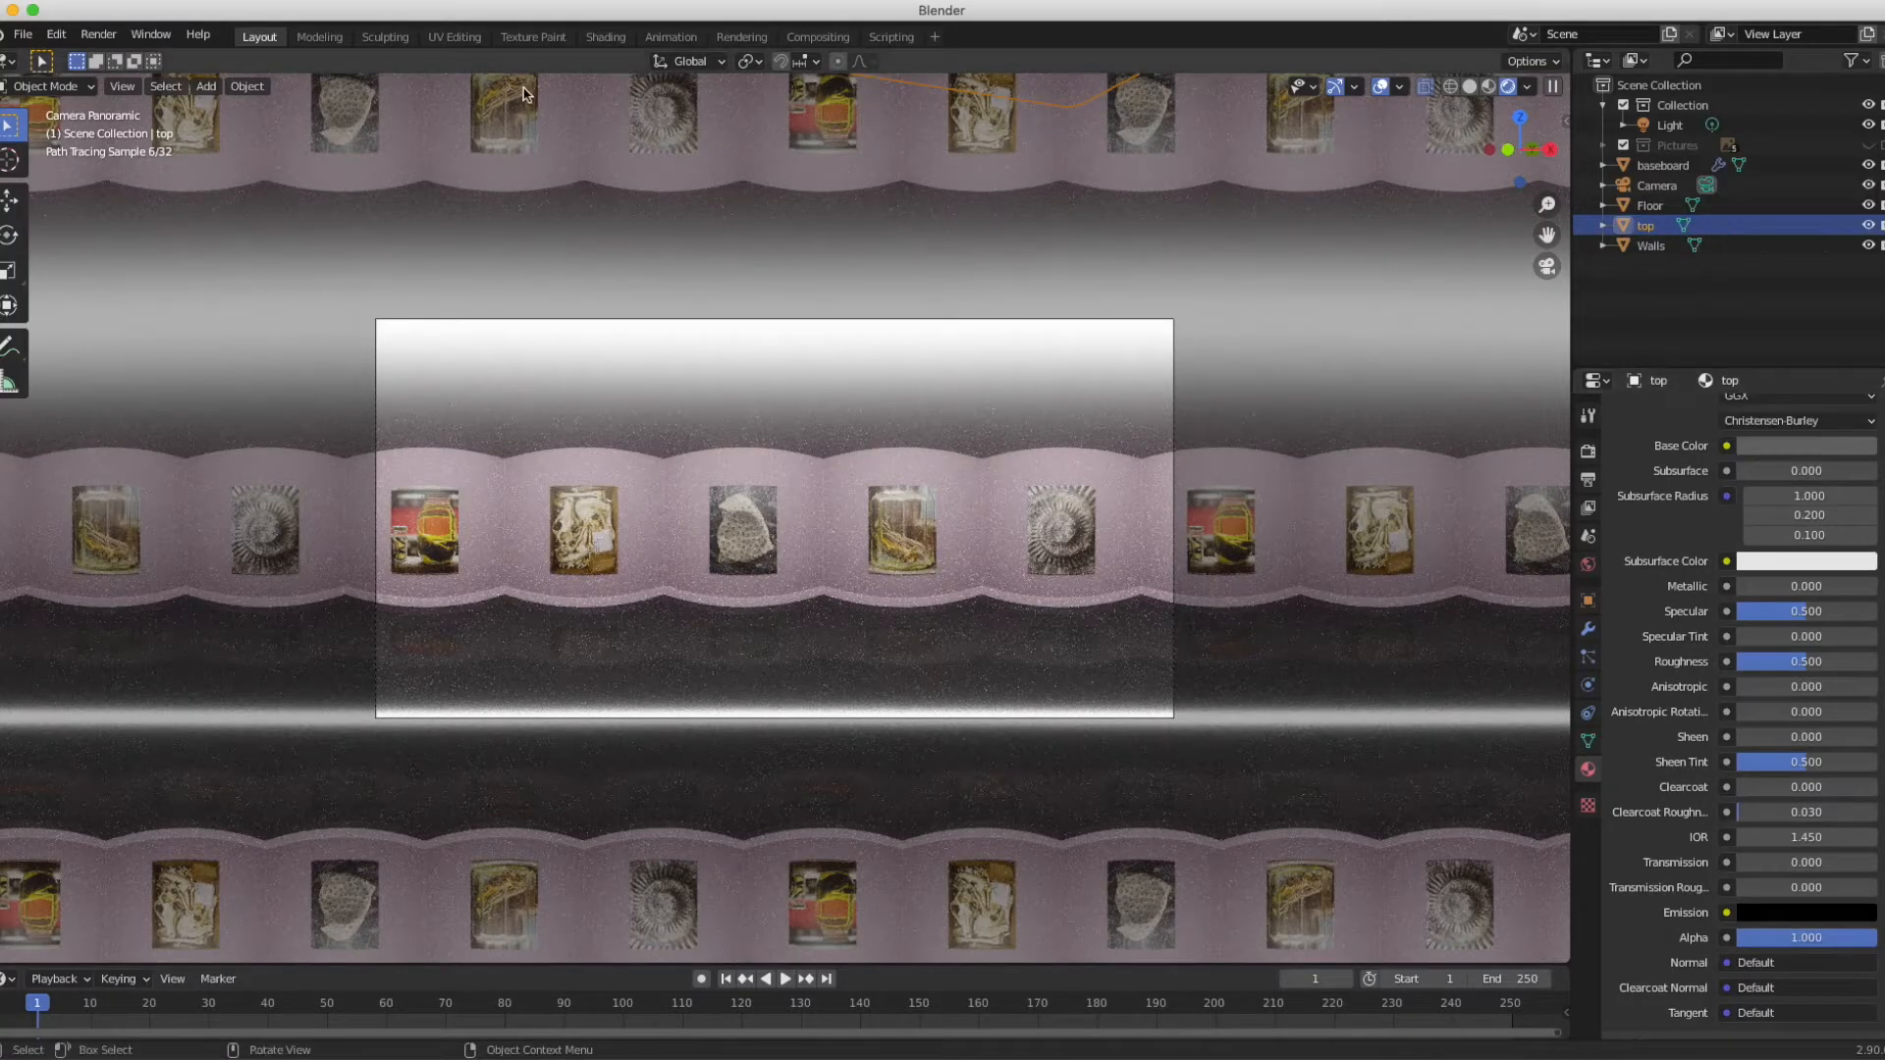
- Save the scene as demo360.blend in the Blender folder
{"action": "left_click", "coordinate": [85, 42]}
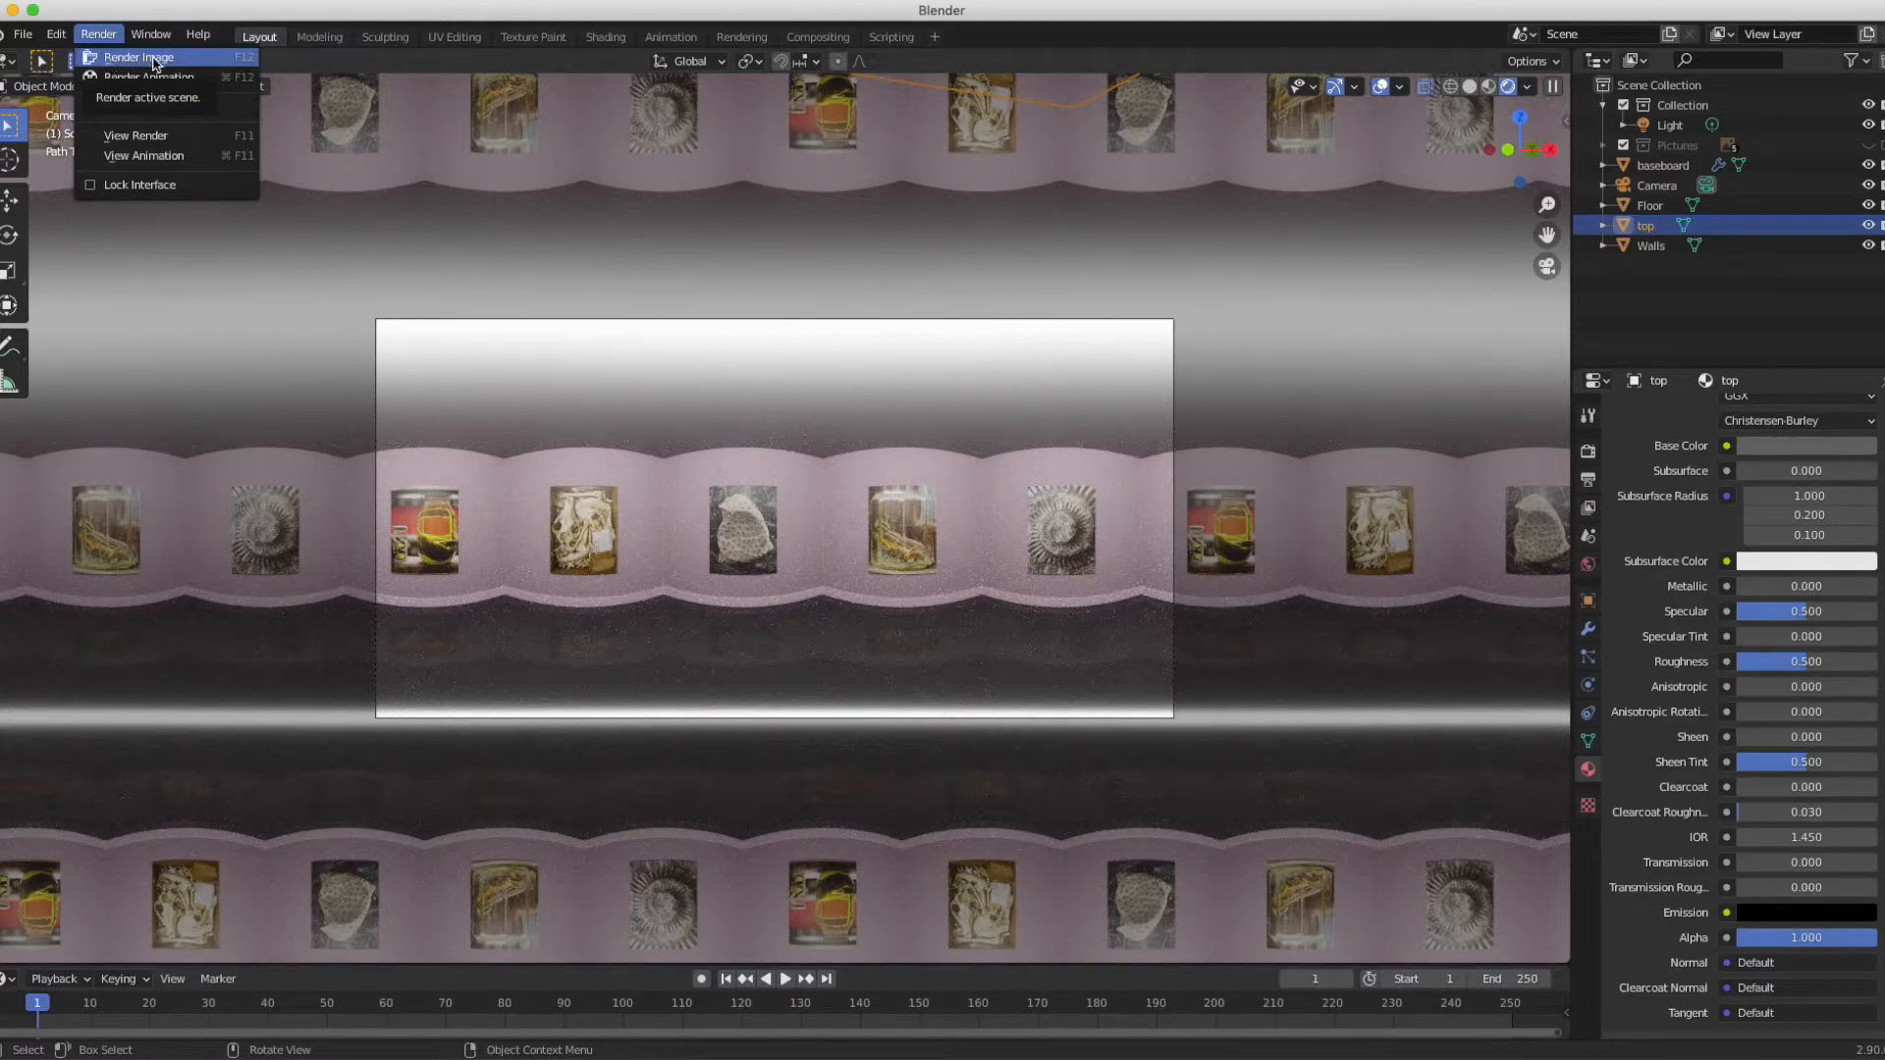
{"action": "left_click", "coordinate": [98, 25]}
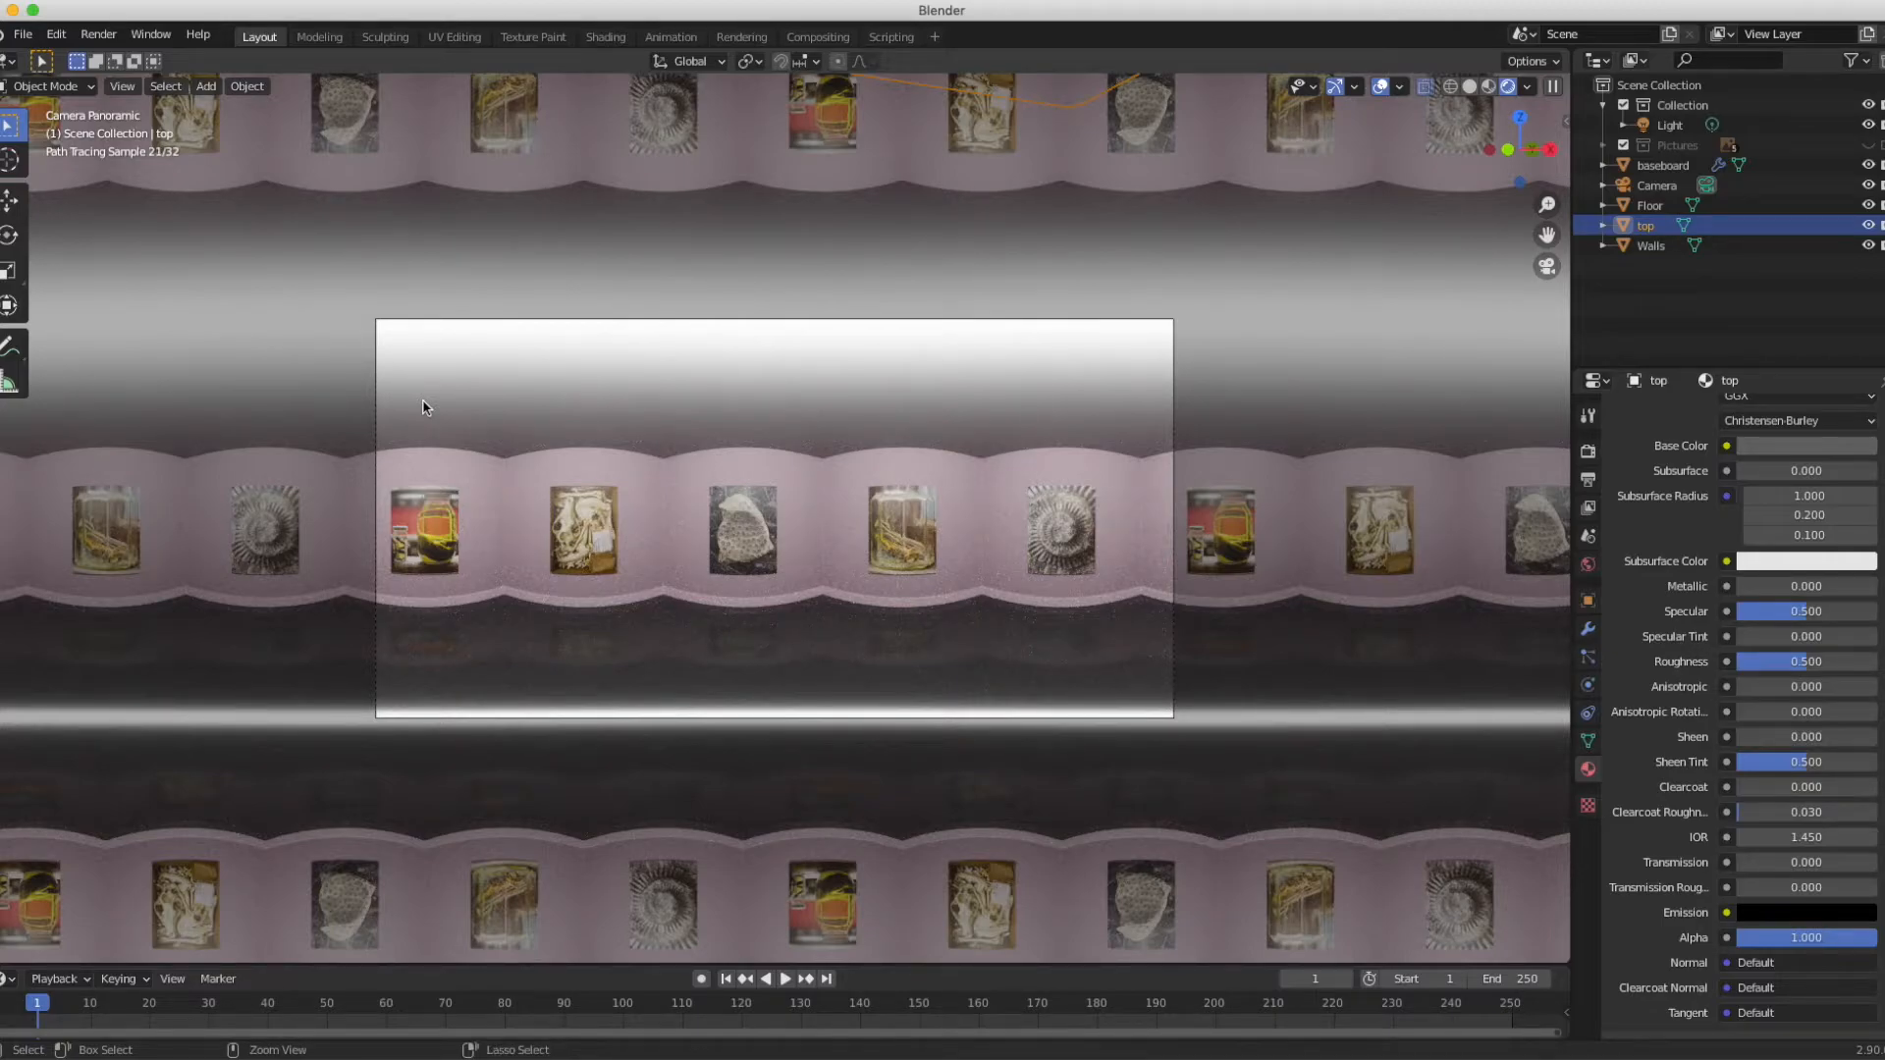
{"action": "key", "text": "ctrl+s"}
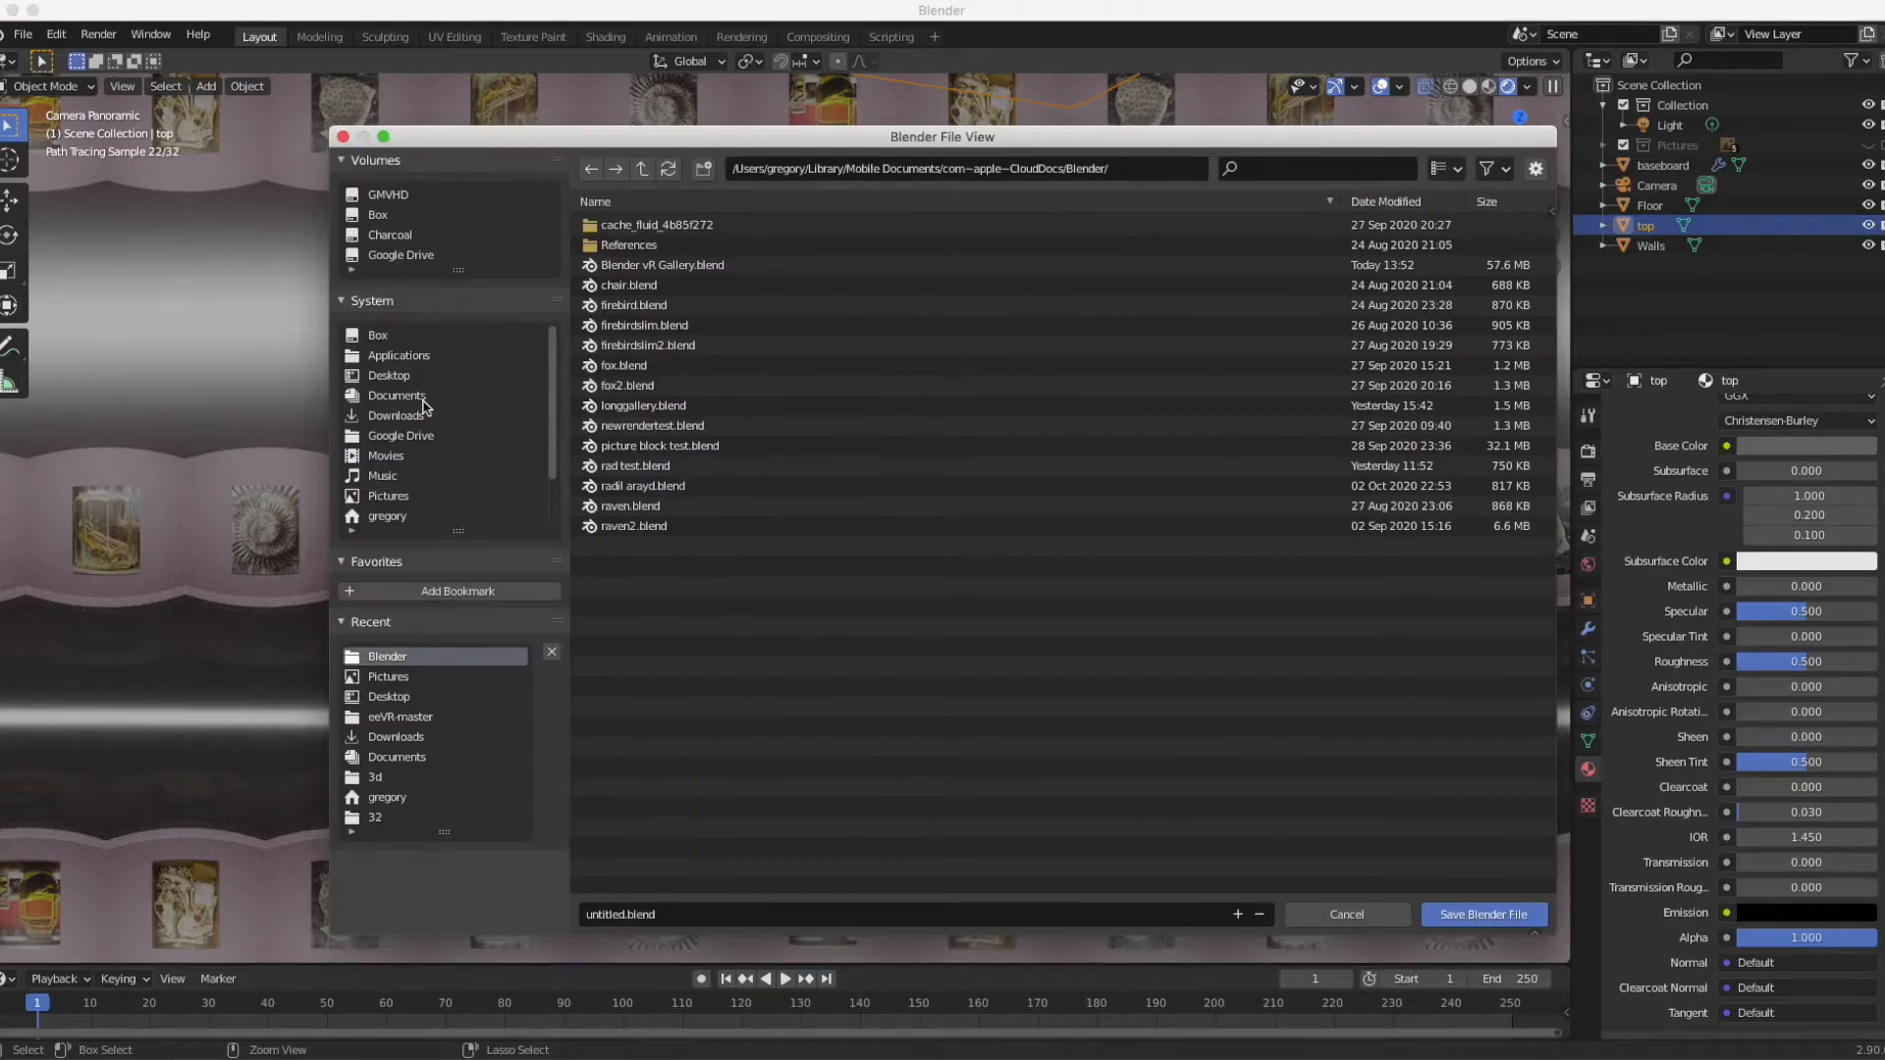
{"action": "double_click", "coordinate": [605, 915]}
{"action": "type", "text": "demo360"}
{"action": "key", "text": "Return"}
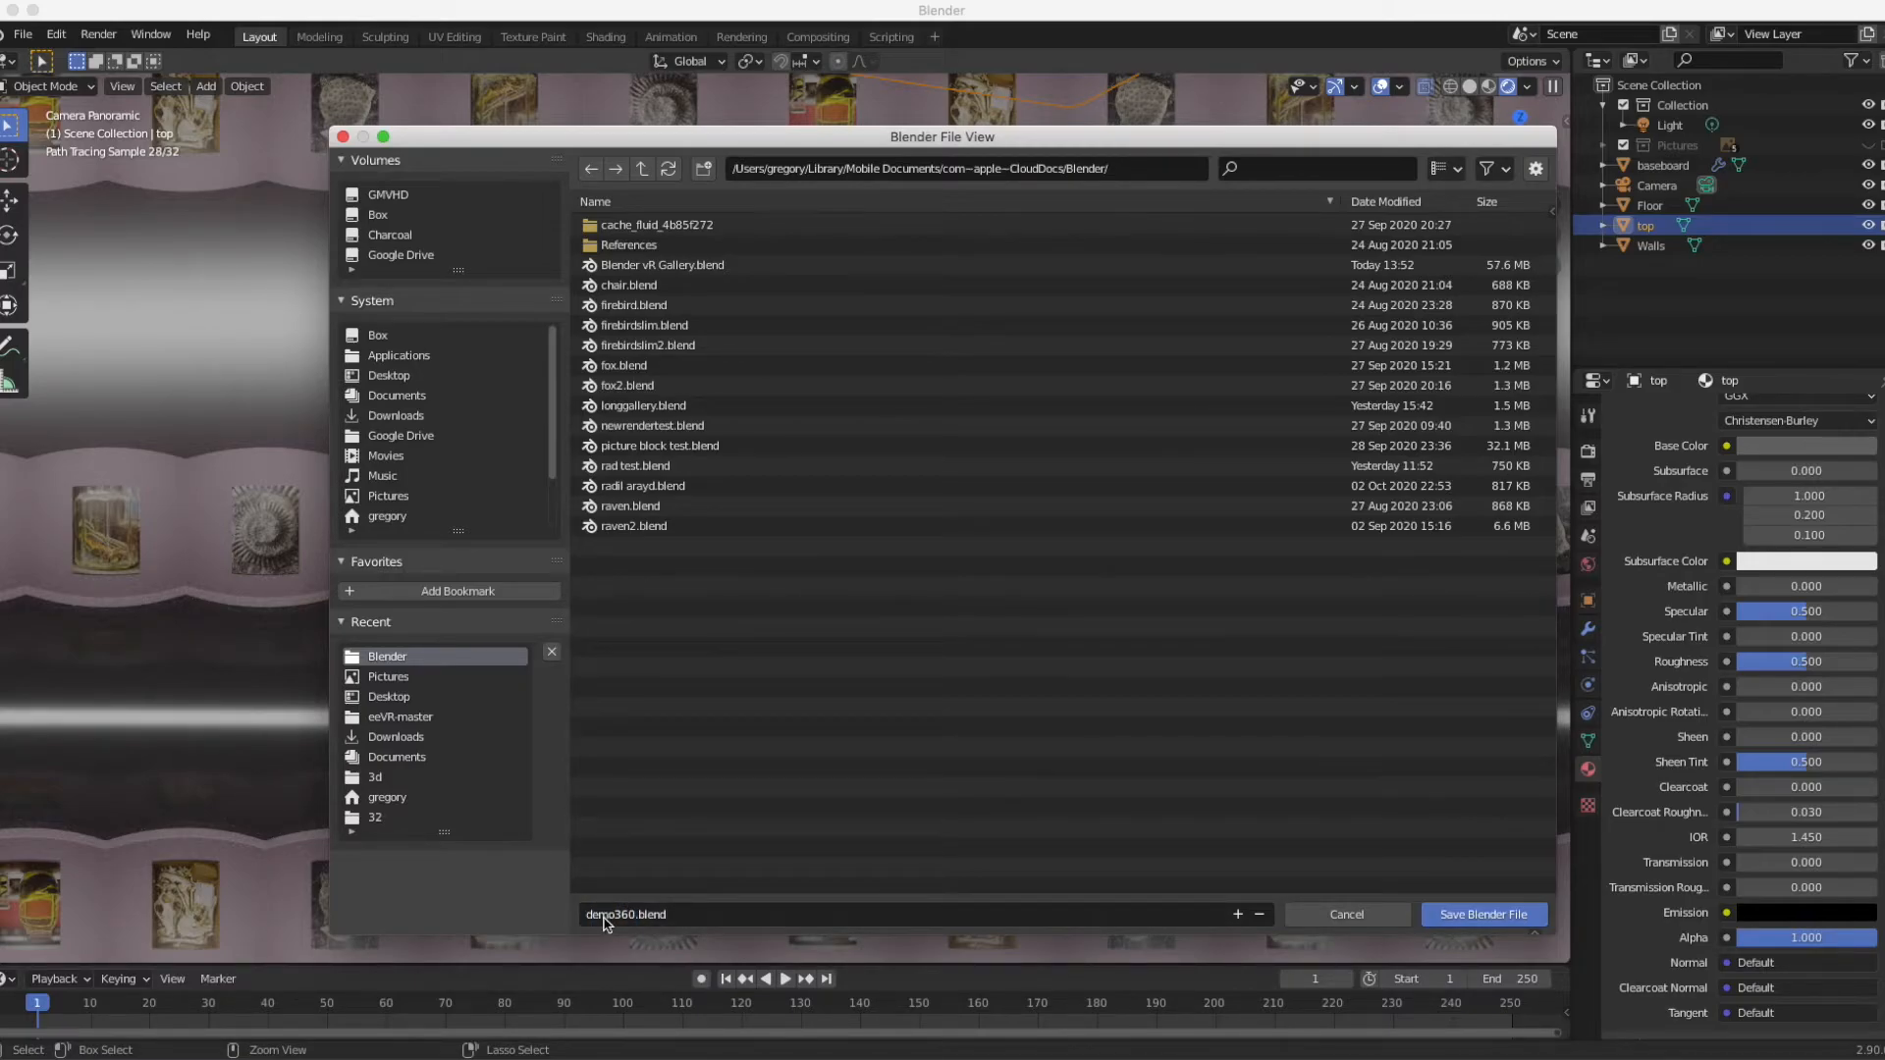
{"action": "left_click", "coordinate": [1448, 921]}
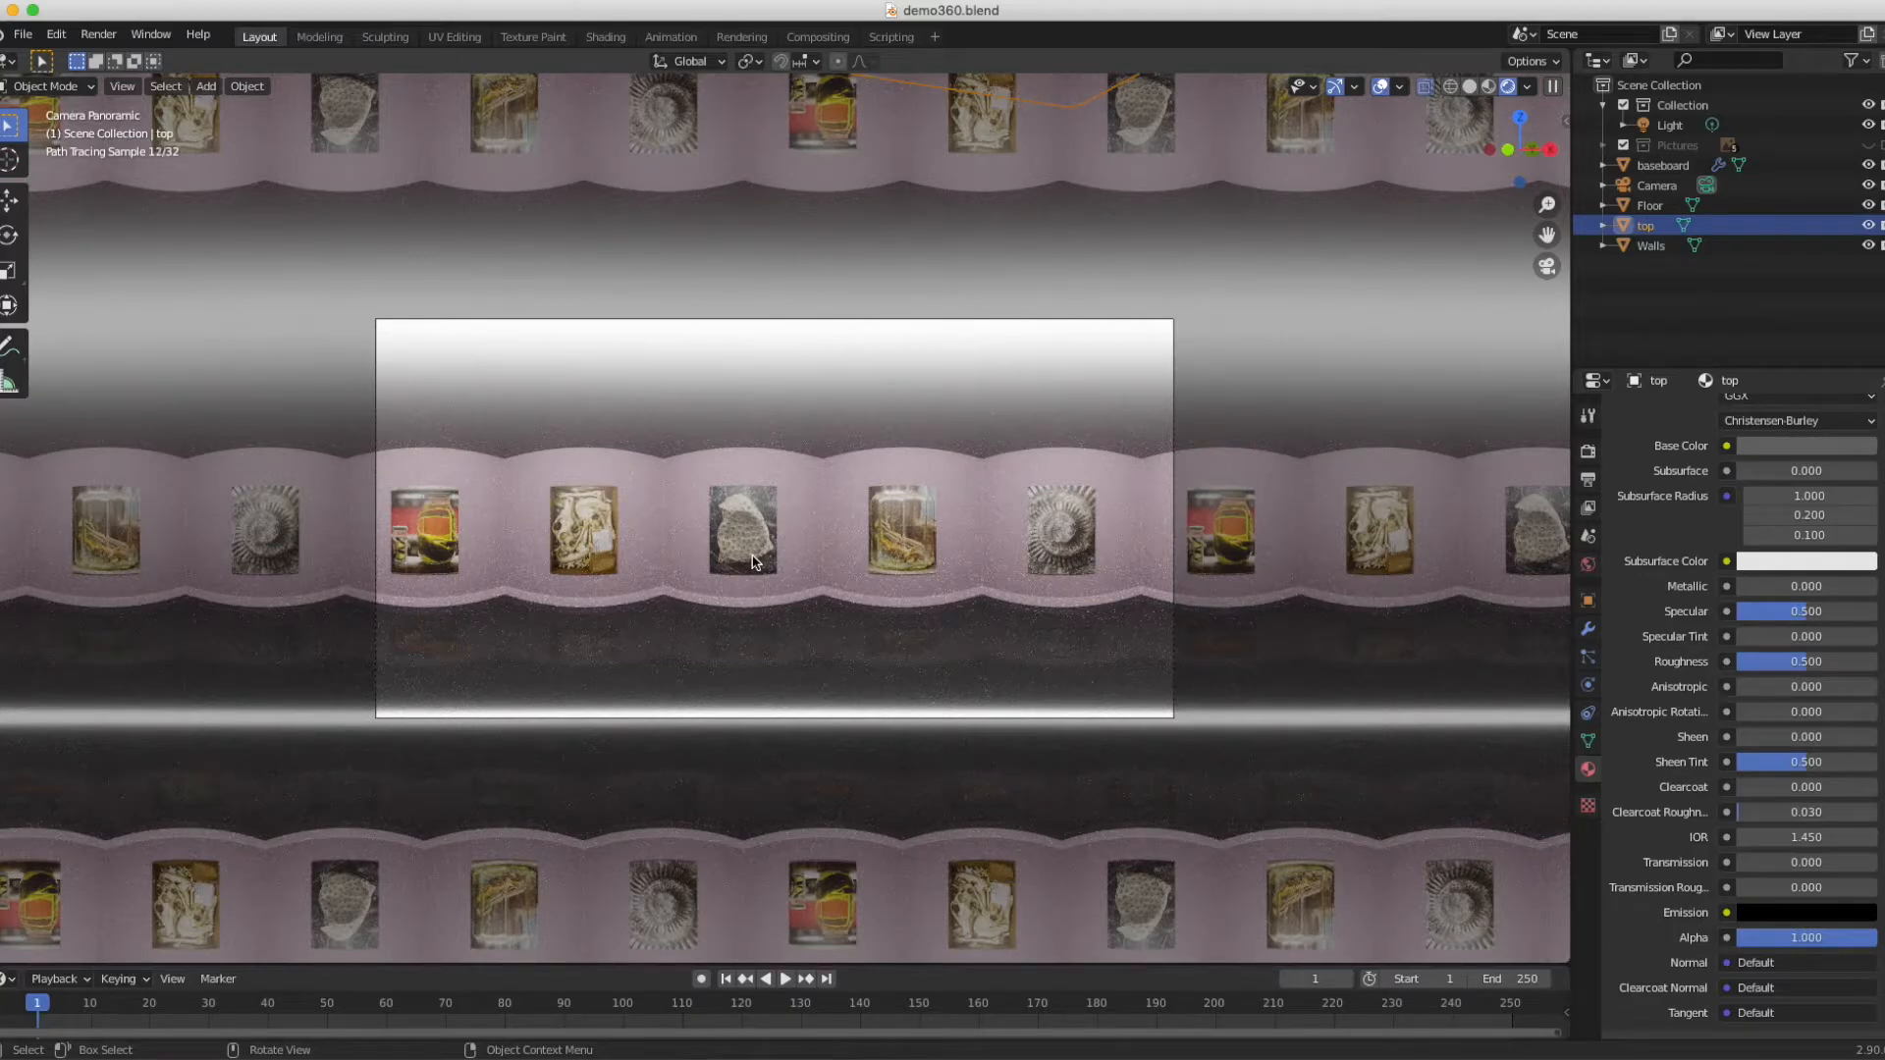
- Pack all external files into the .blend file and save it again
{"action": "key", "text": "F3"}
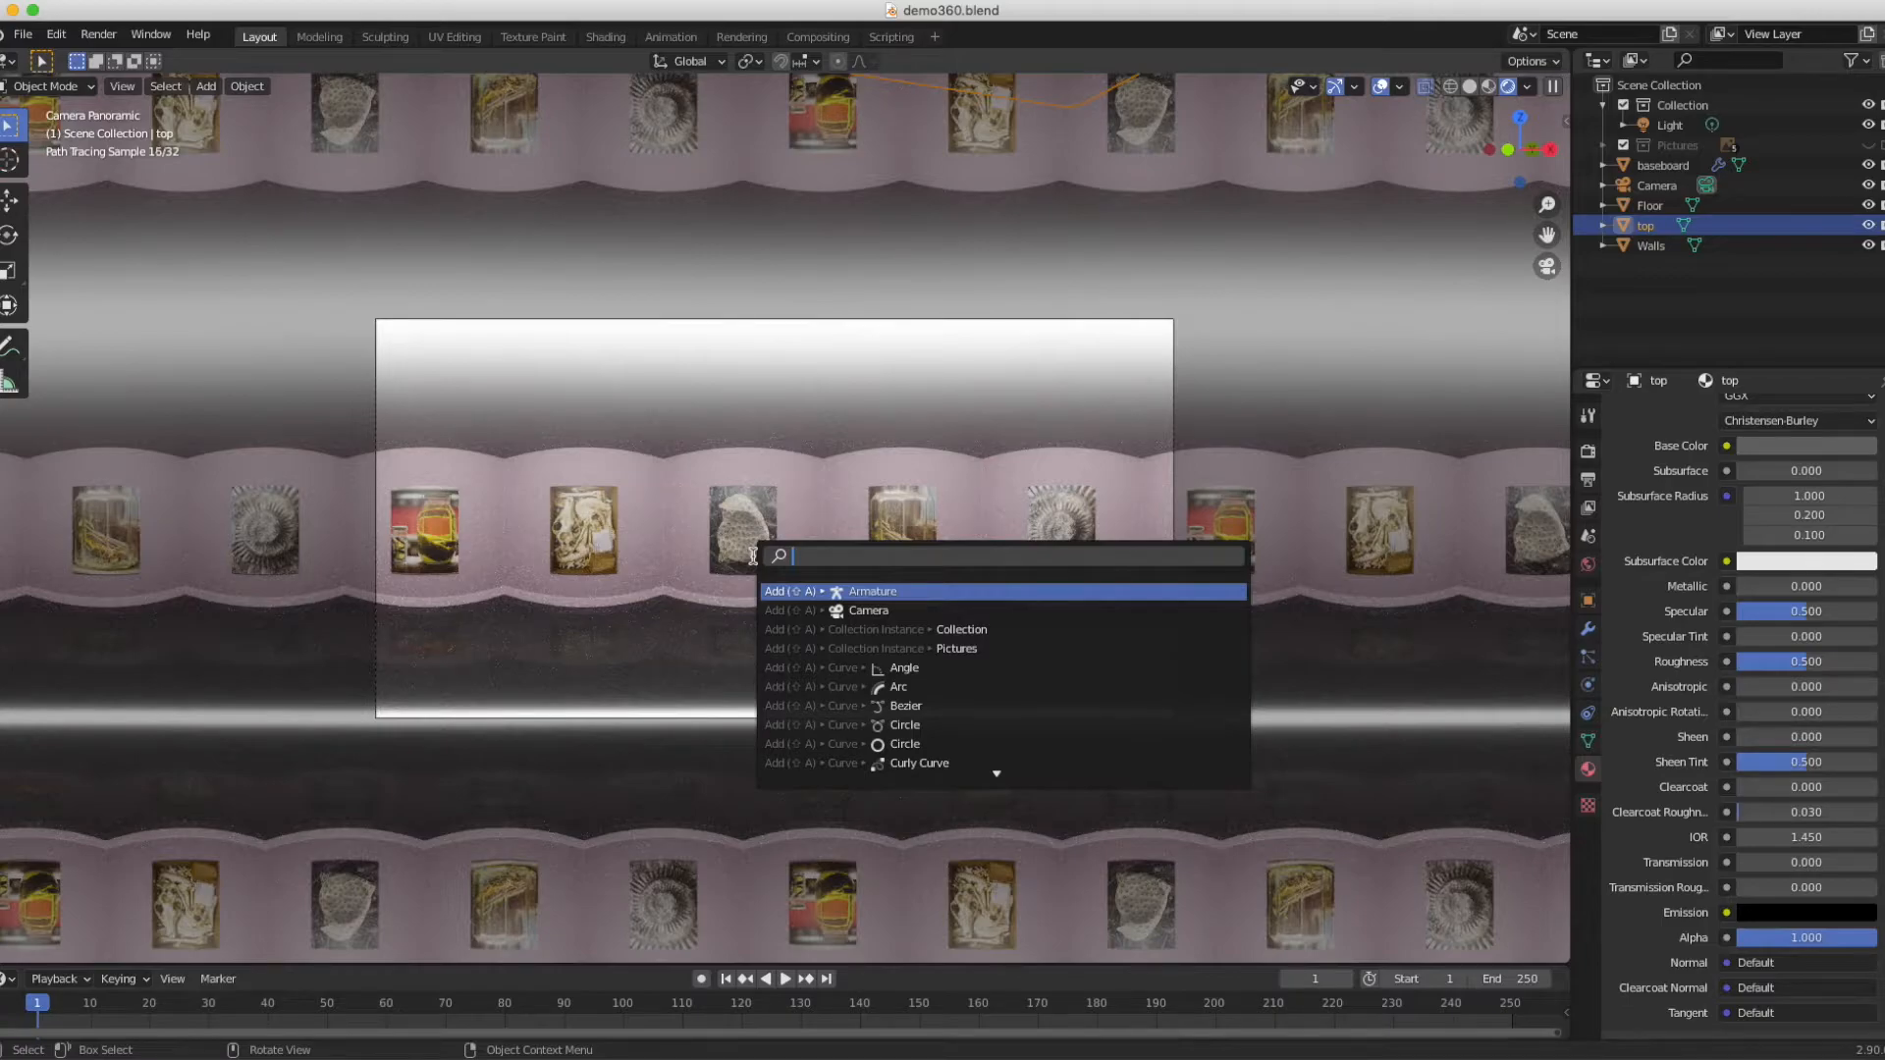
{"action": "type", "text": "pacl"}
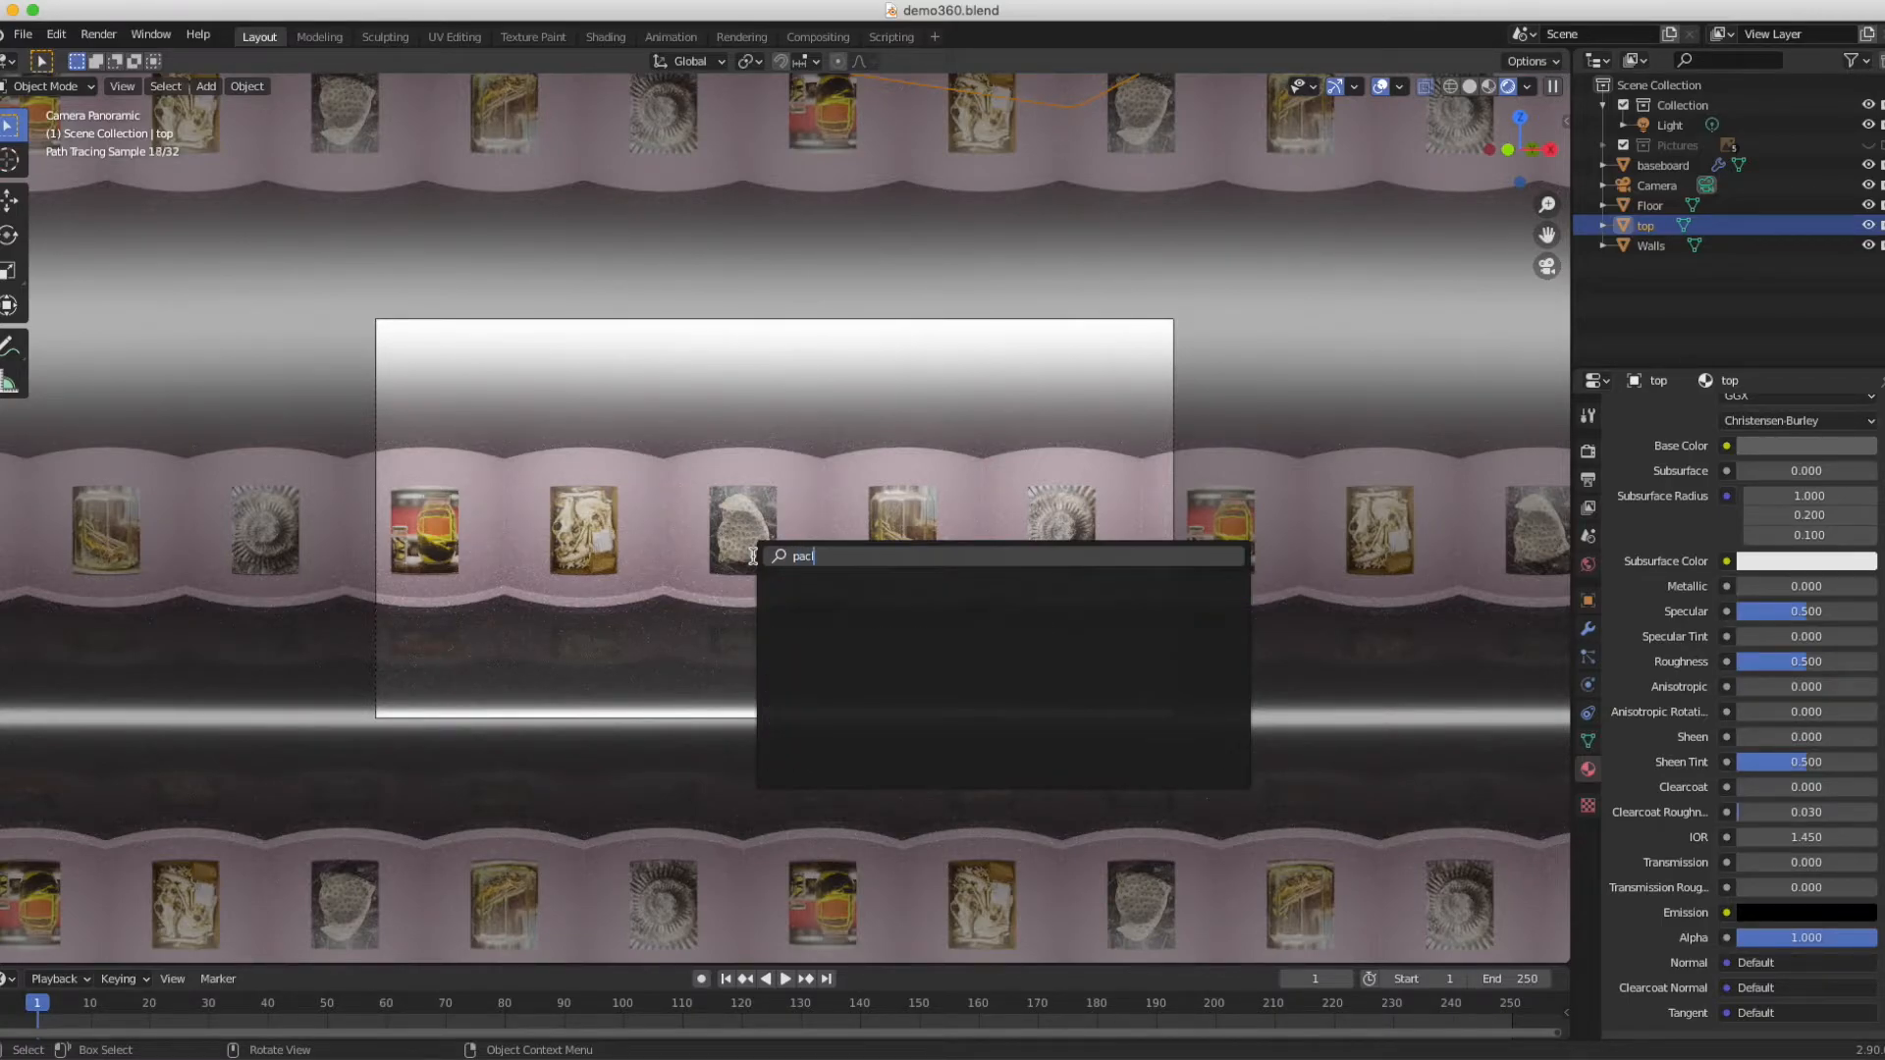
{"action": "key", "text": "BackSpace"}
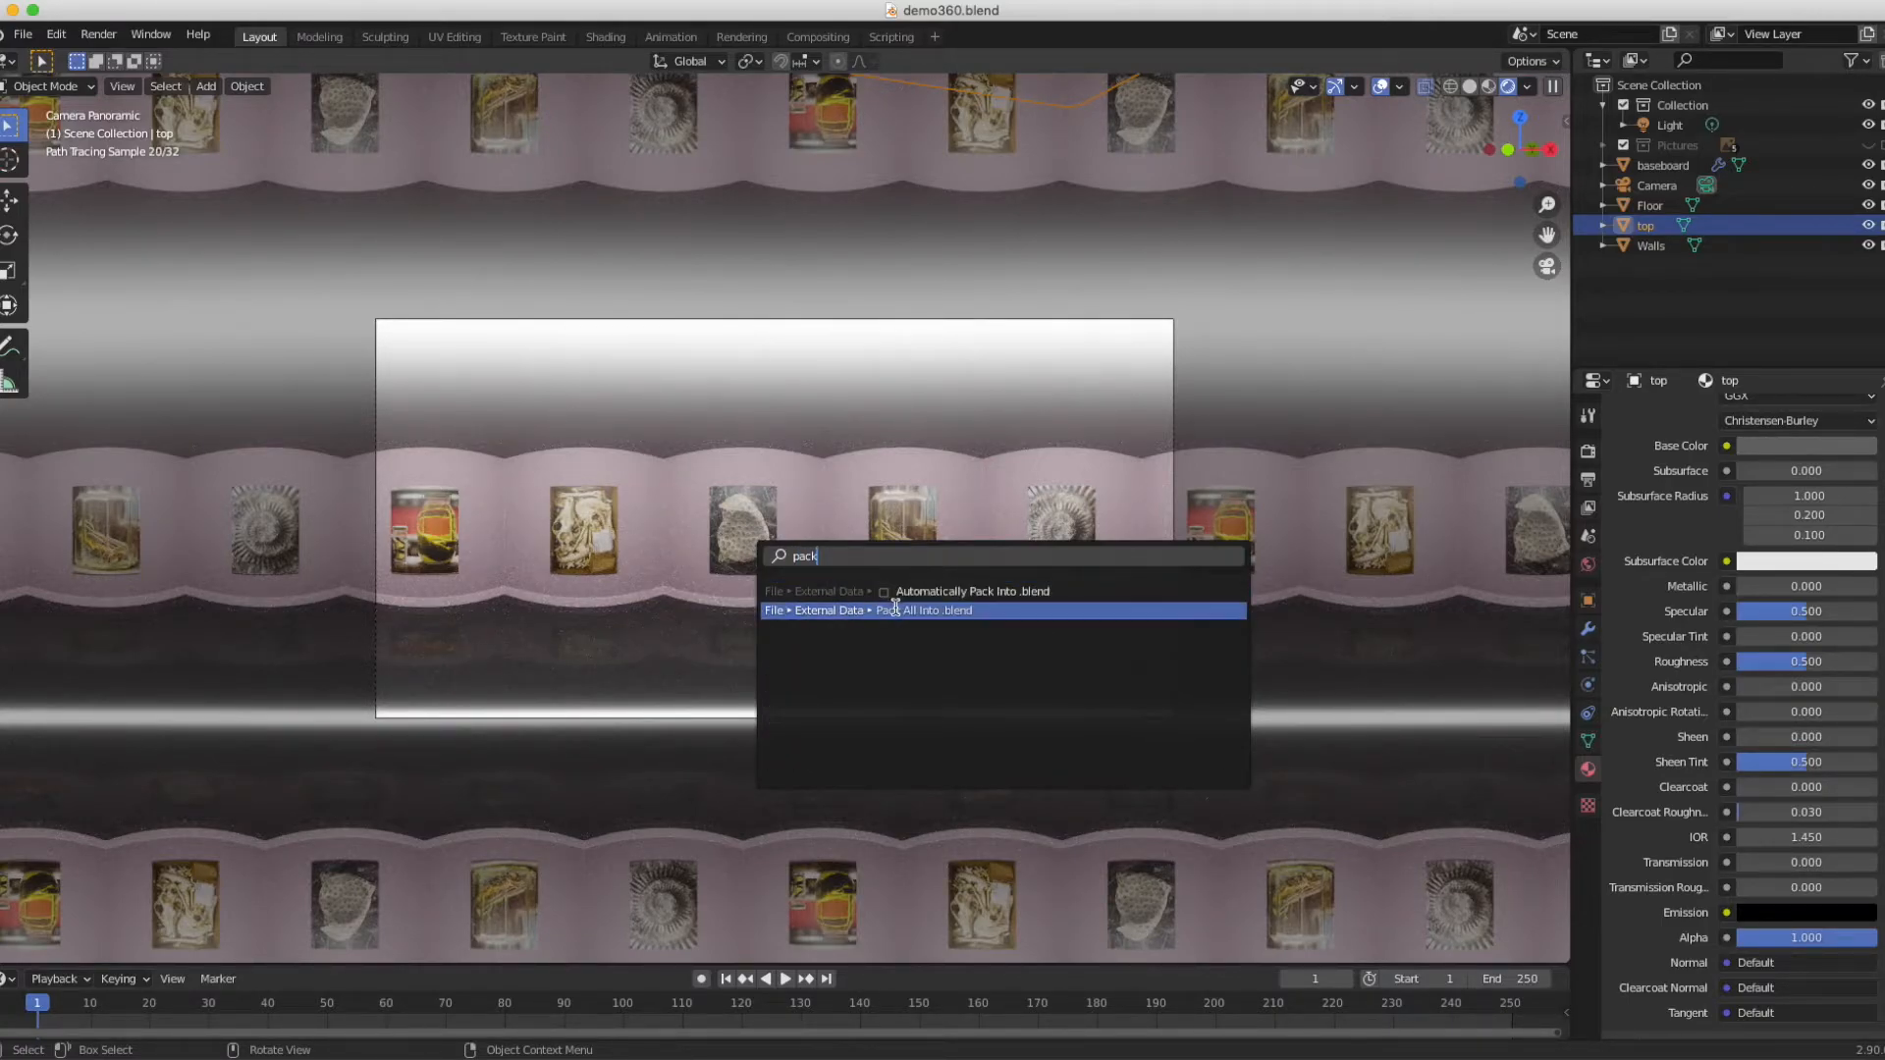
{"action": "left_click", "coordinate": [919, 611]}
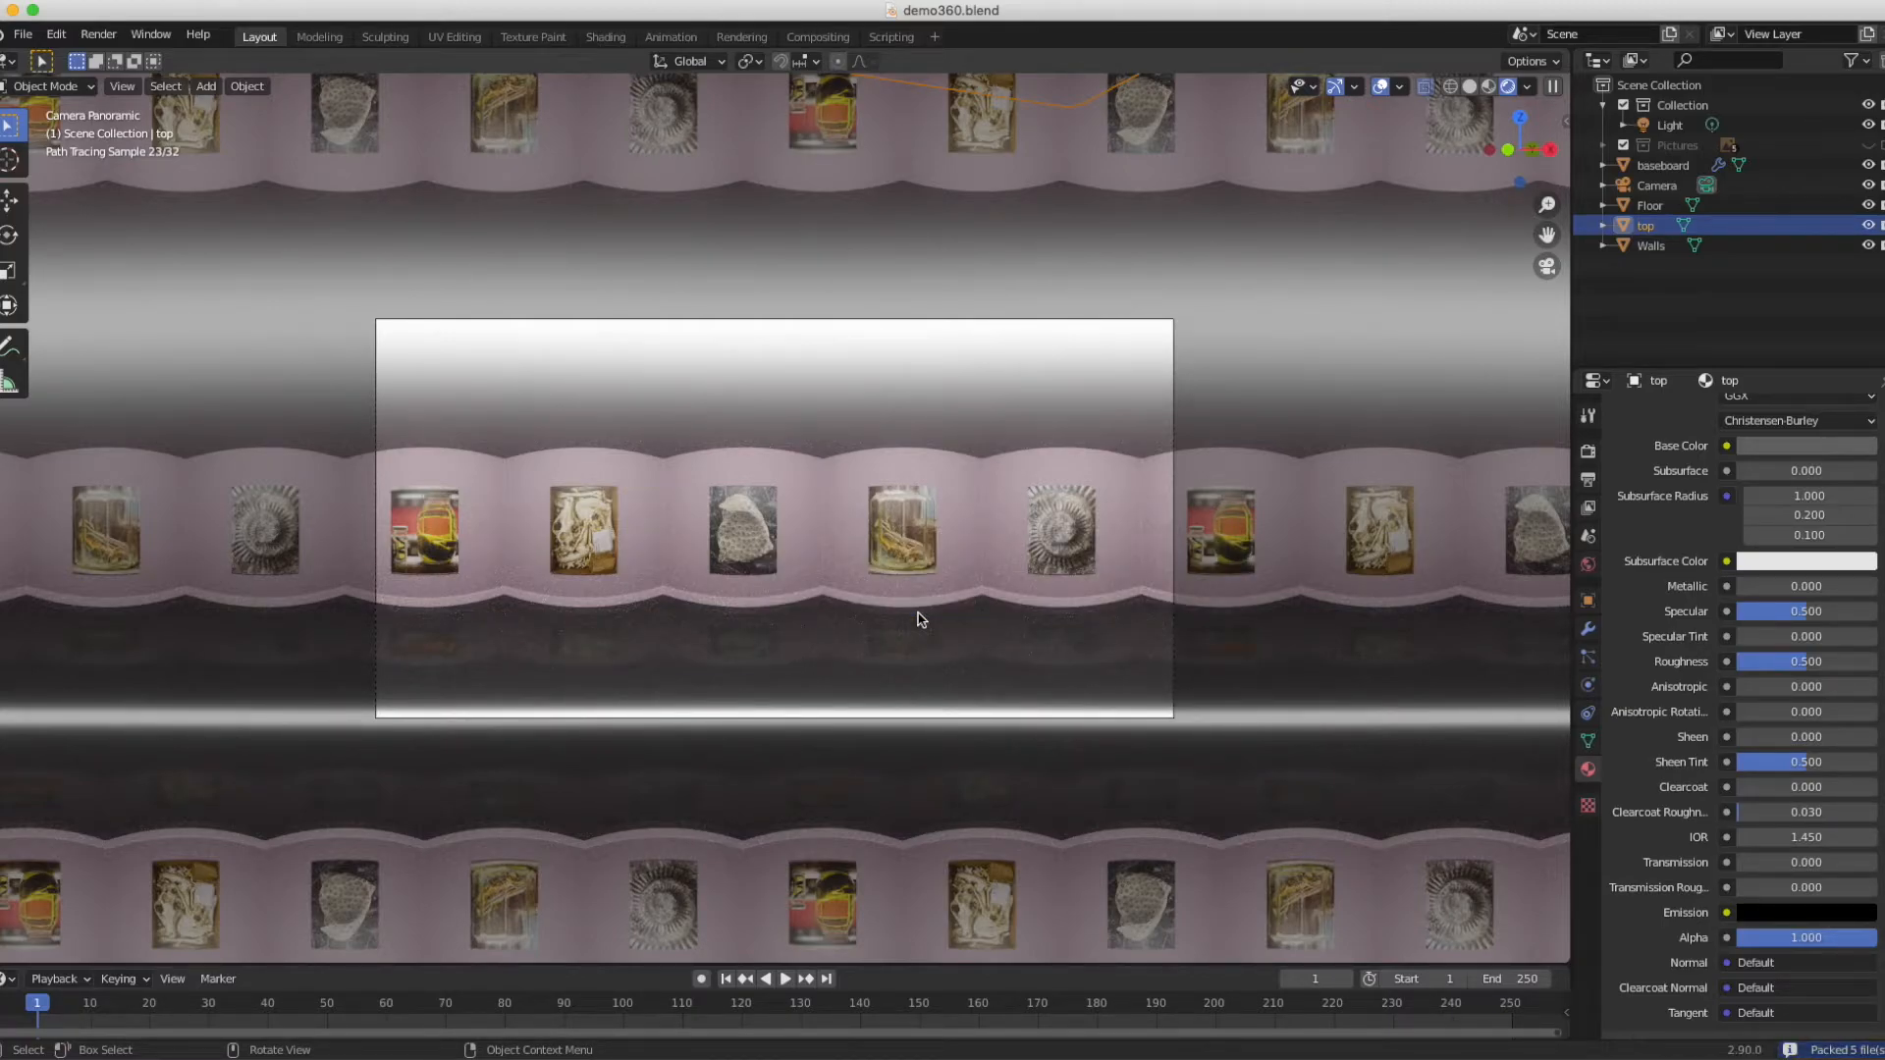
{"action": "key", "text": "super+s"}
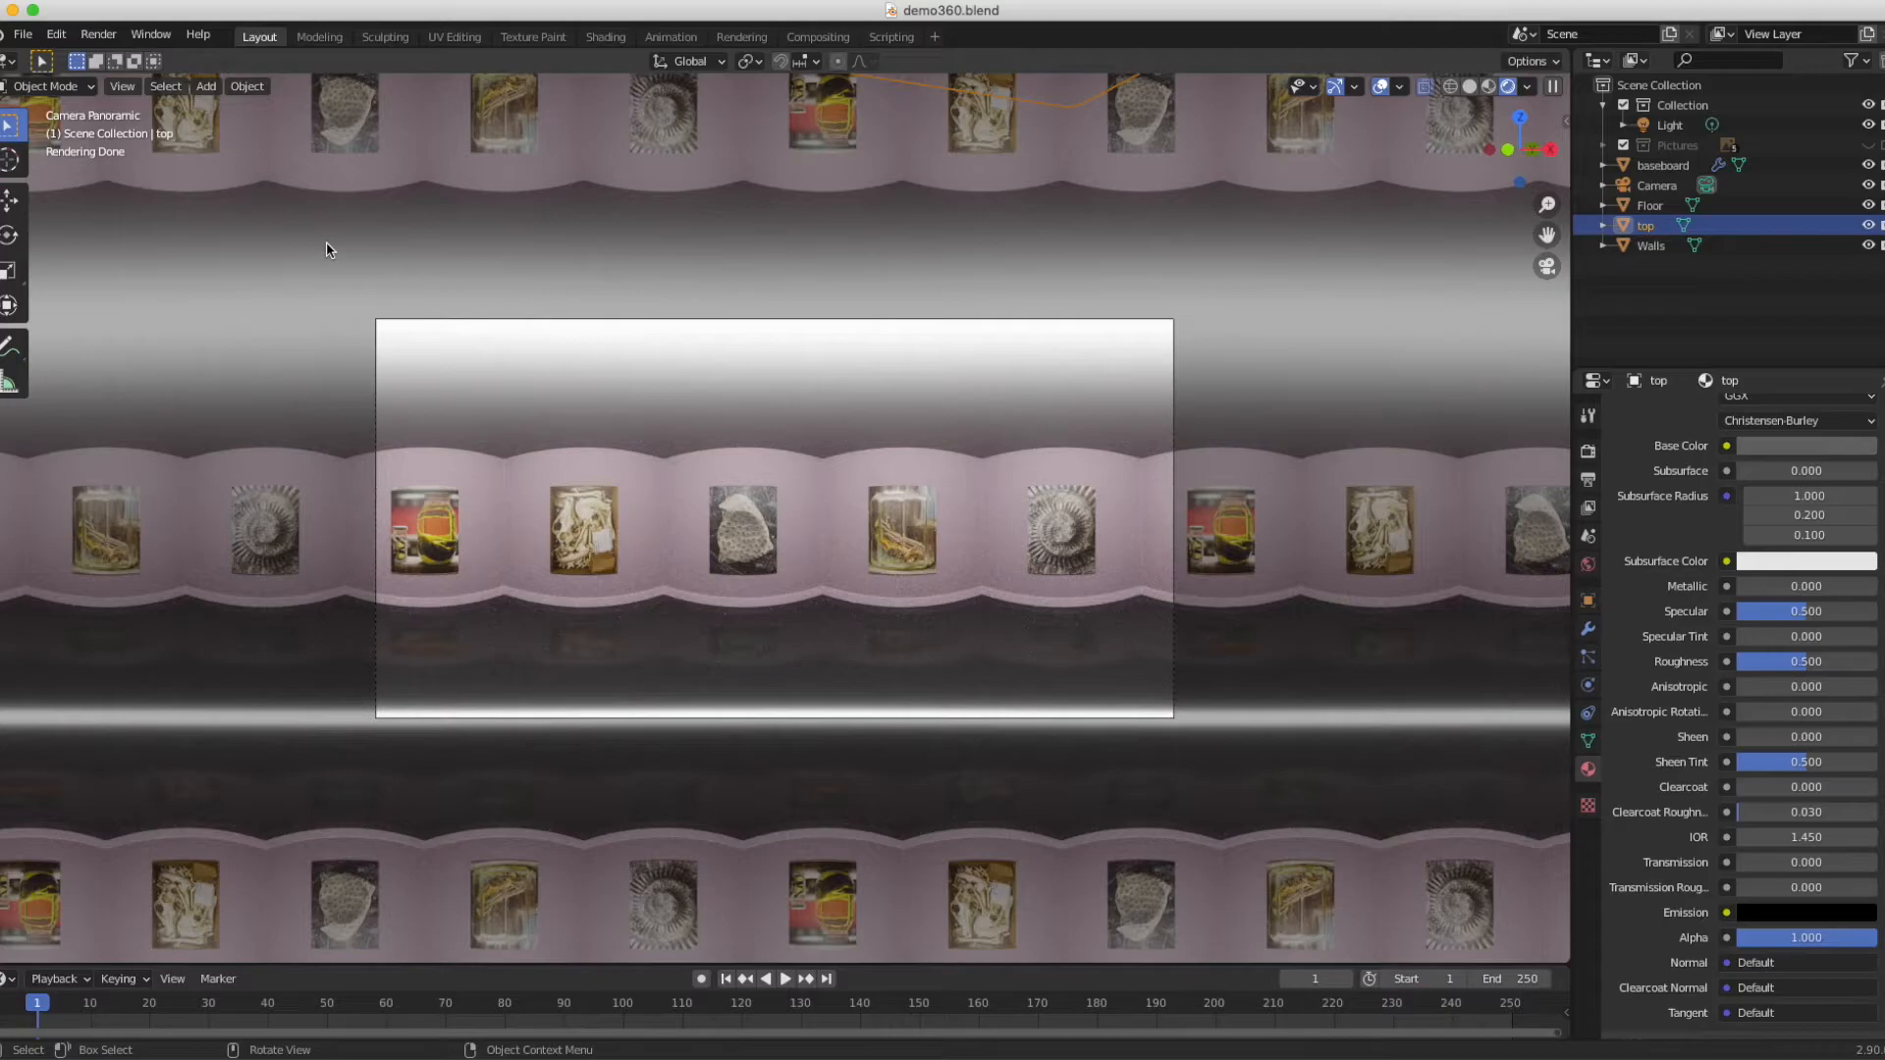
- Render a still image of the panorama and toggle the stereo display of the render result off and on
{"action": "left_click", "coordinate": [107, 37]}
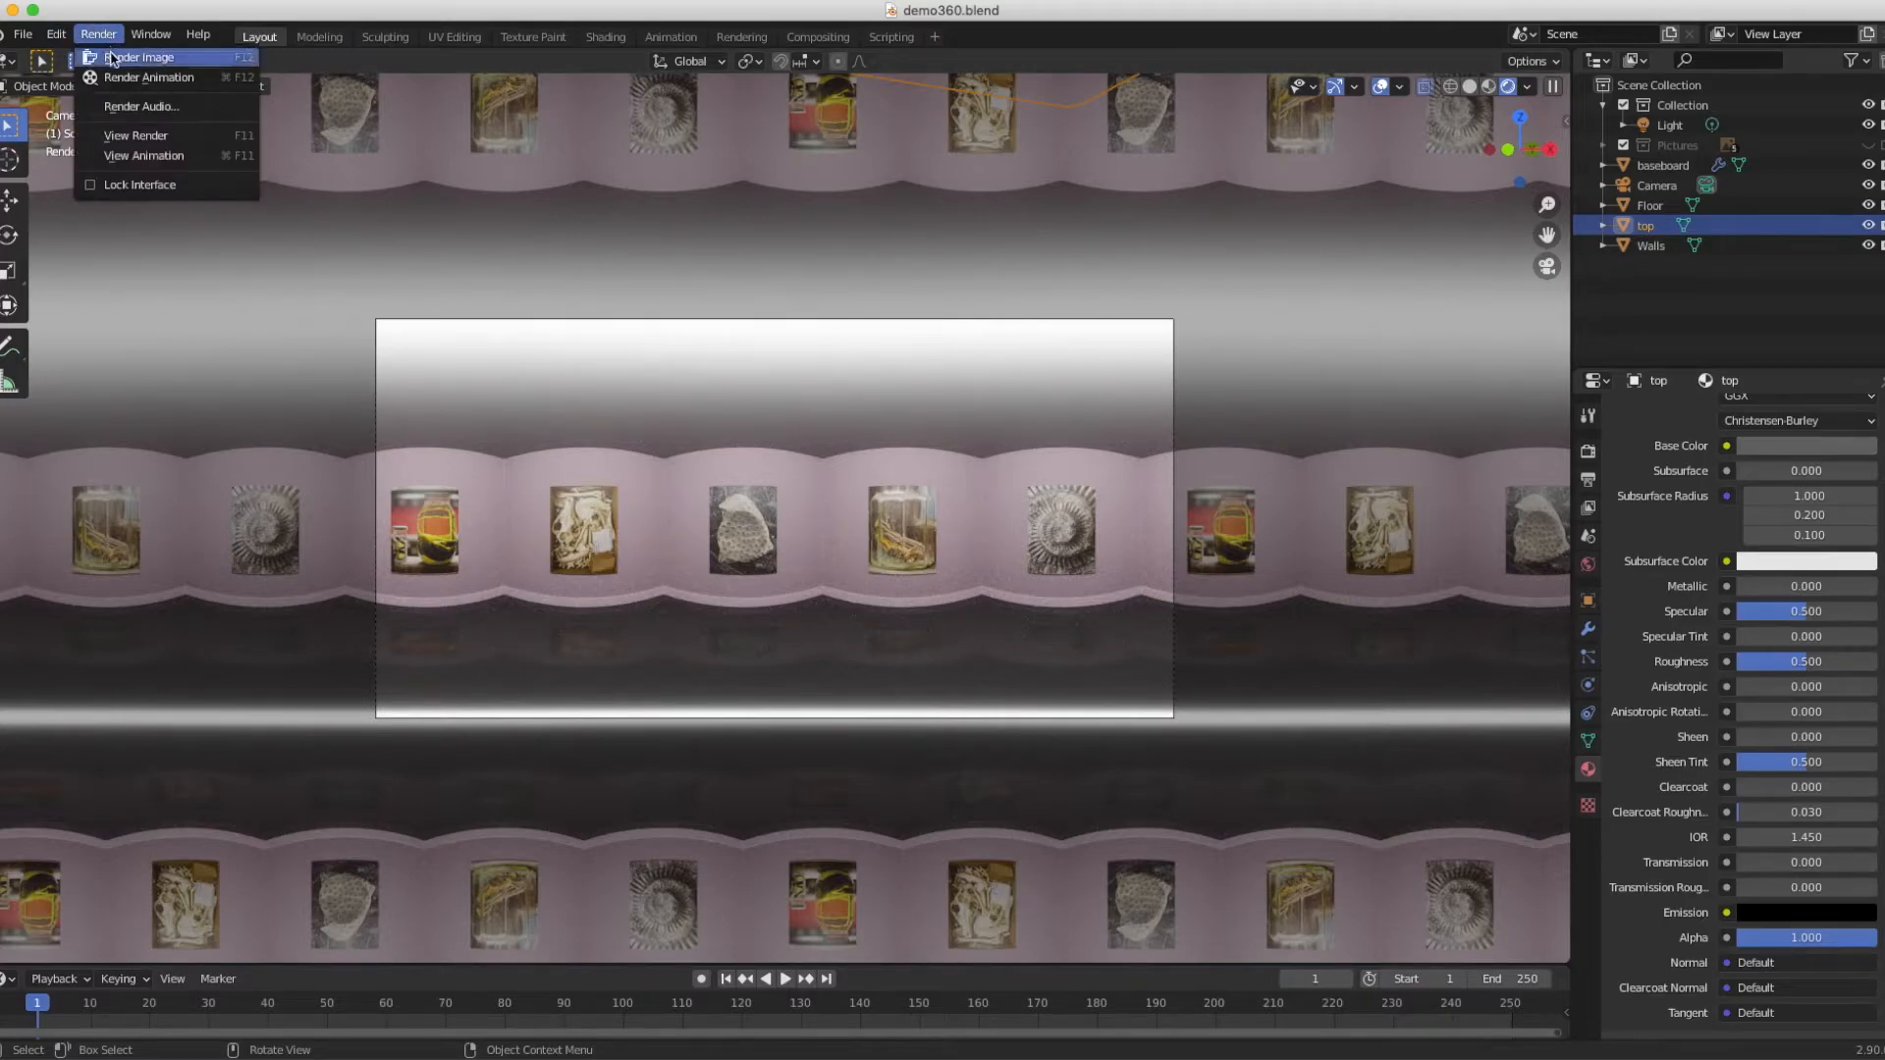
{"action": "left_click", "coordinate": [112, 57]}
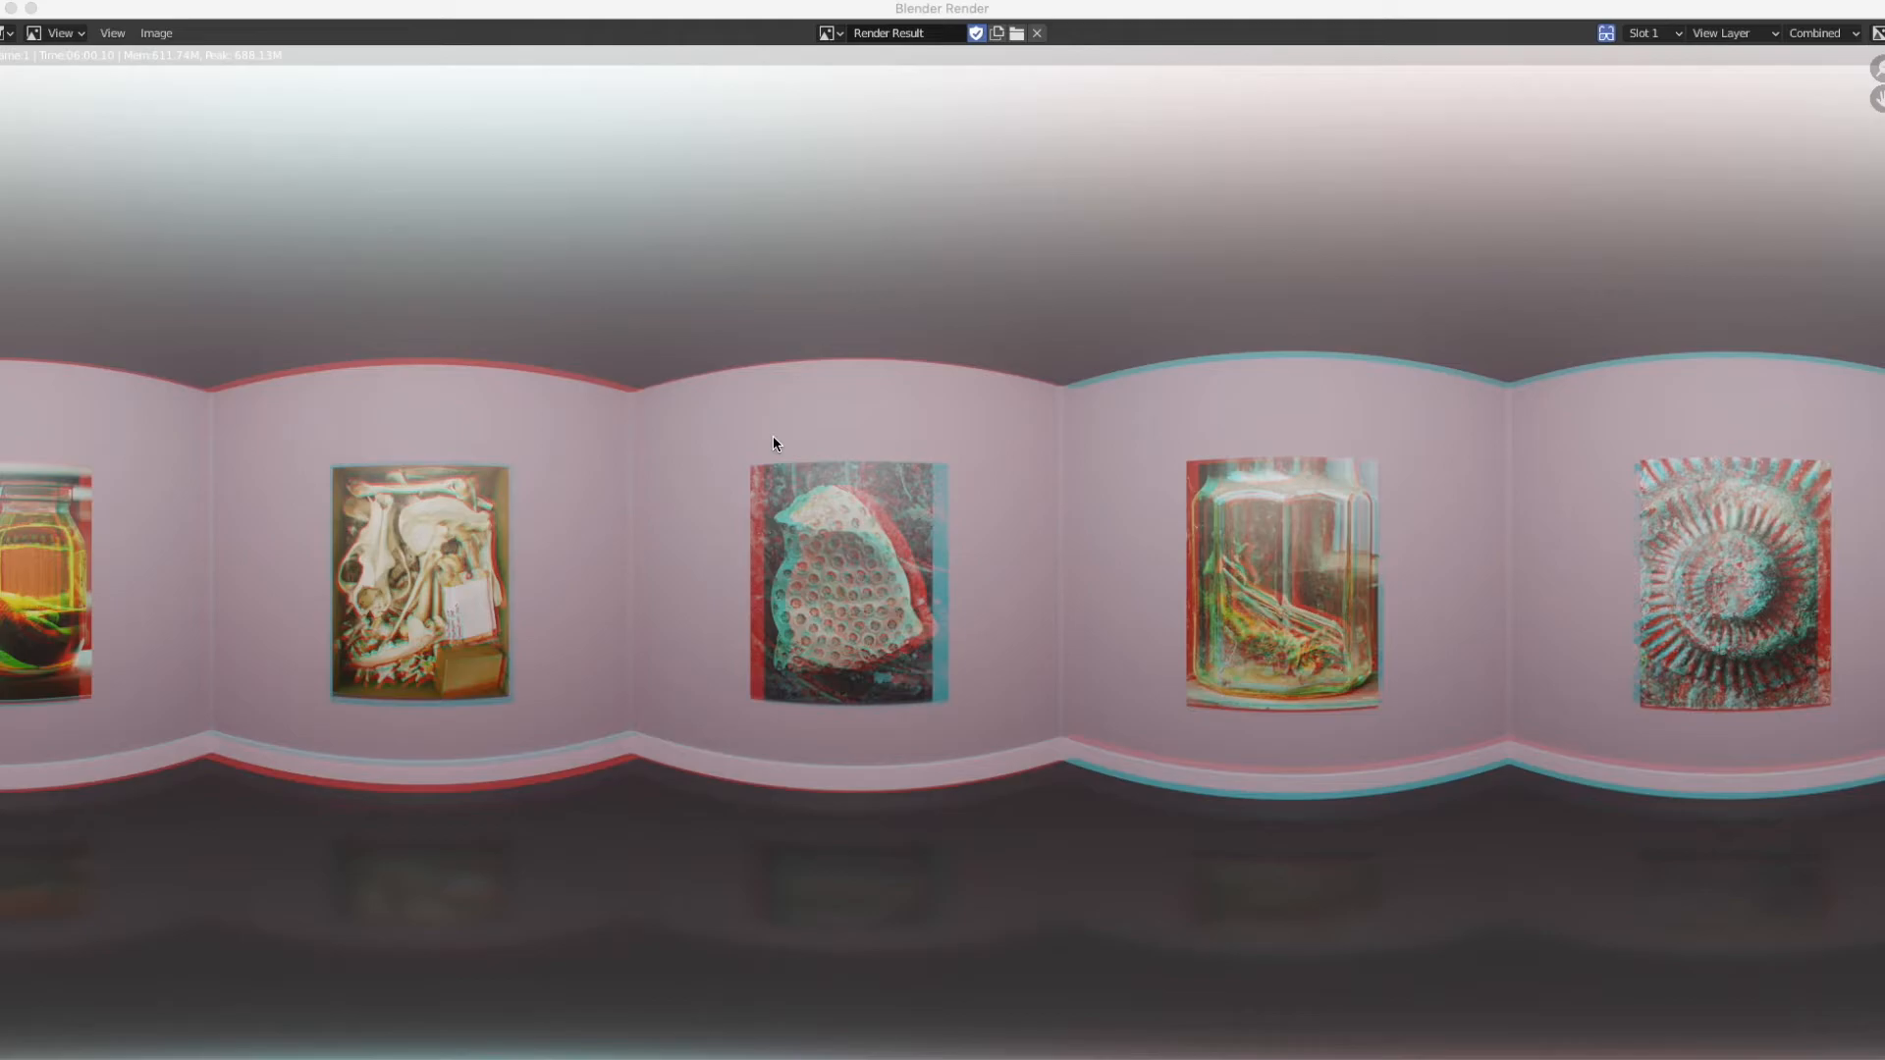
{"action": "left_click", "coordinate": [1607, 37]}
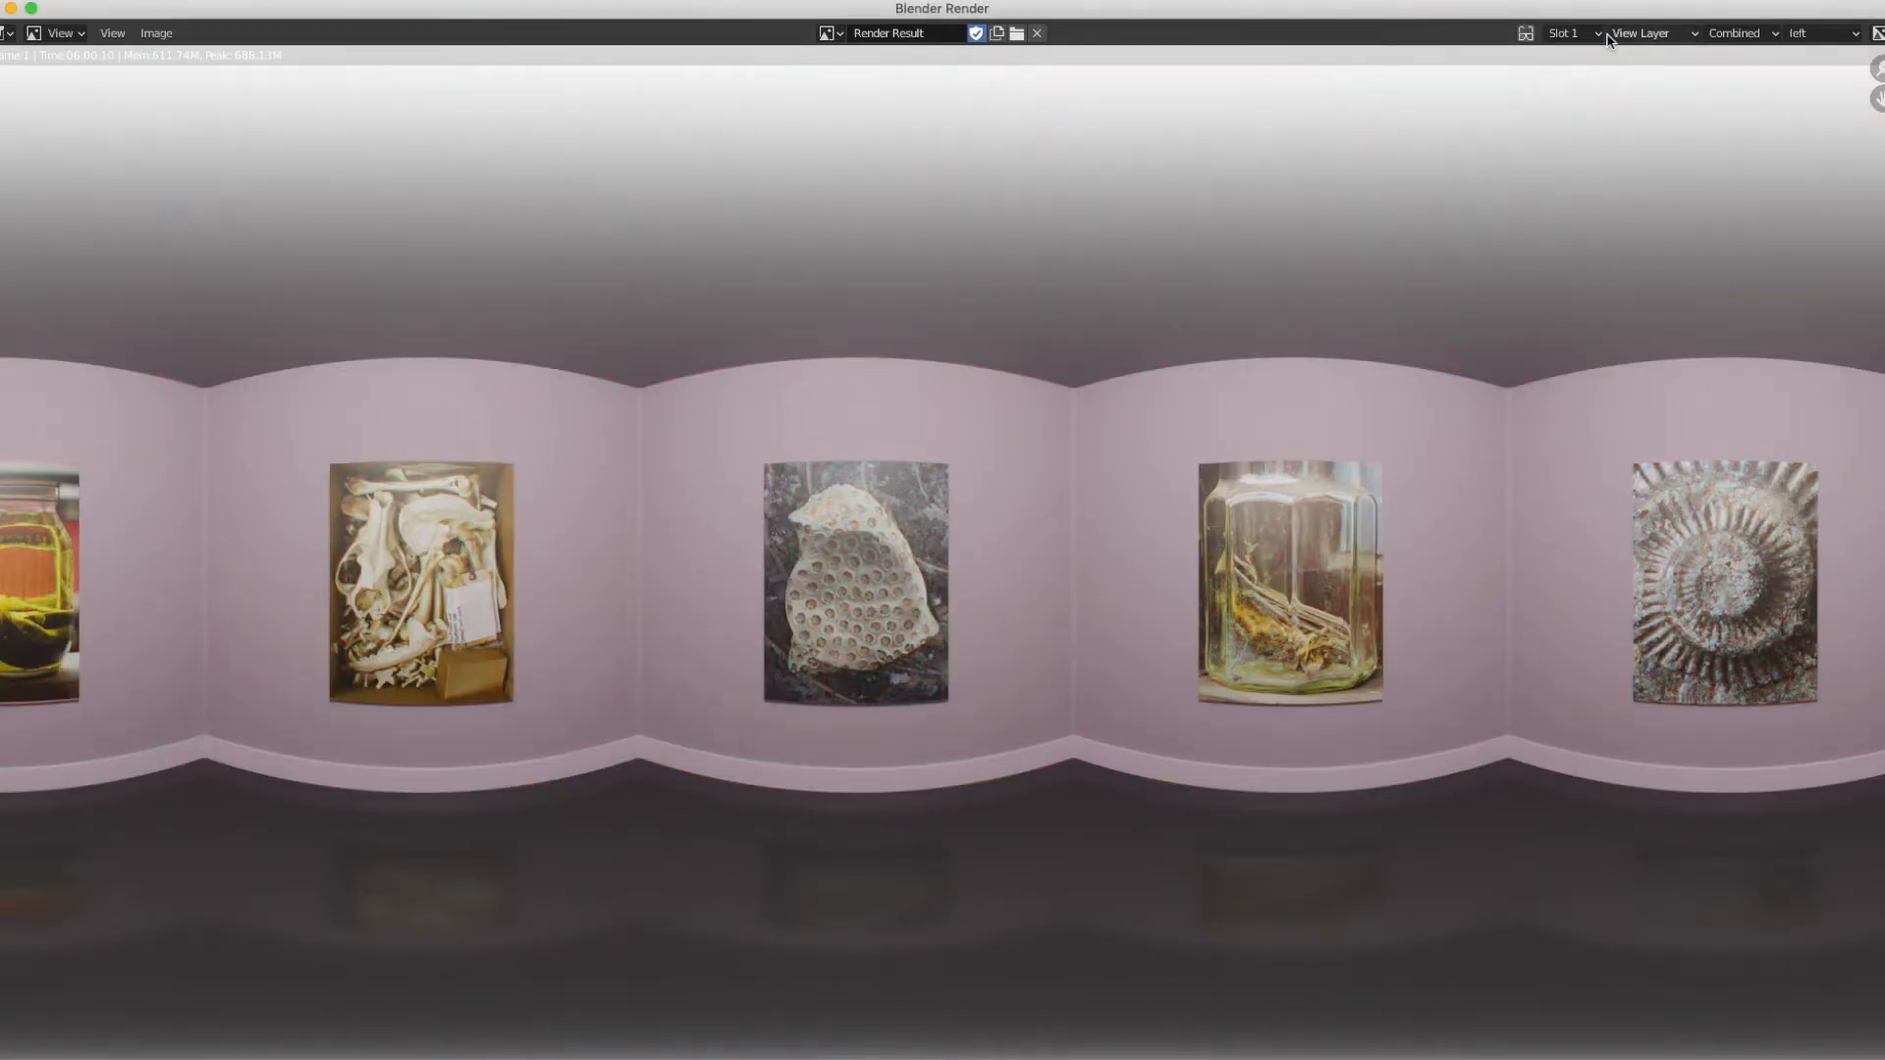
{"action": "left_click", "coordinate": [1528, 35]}
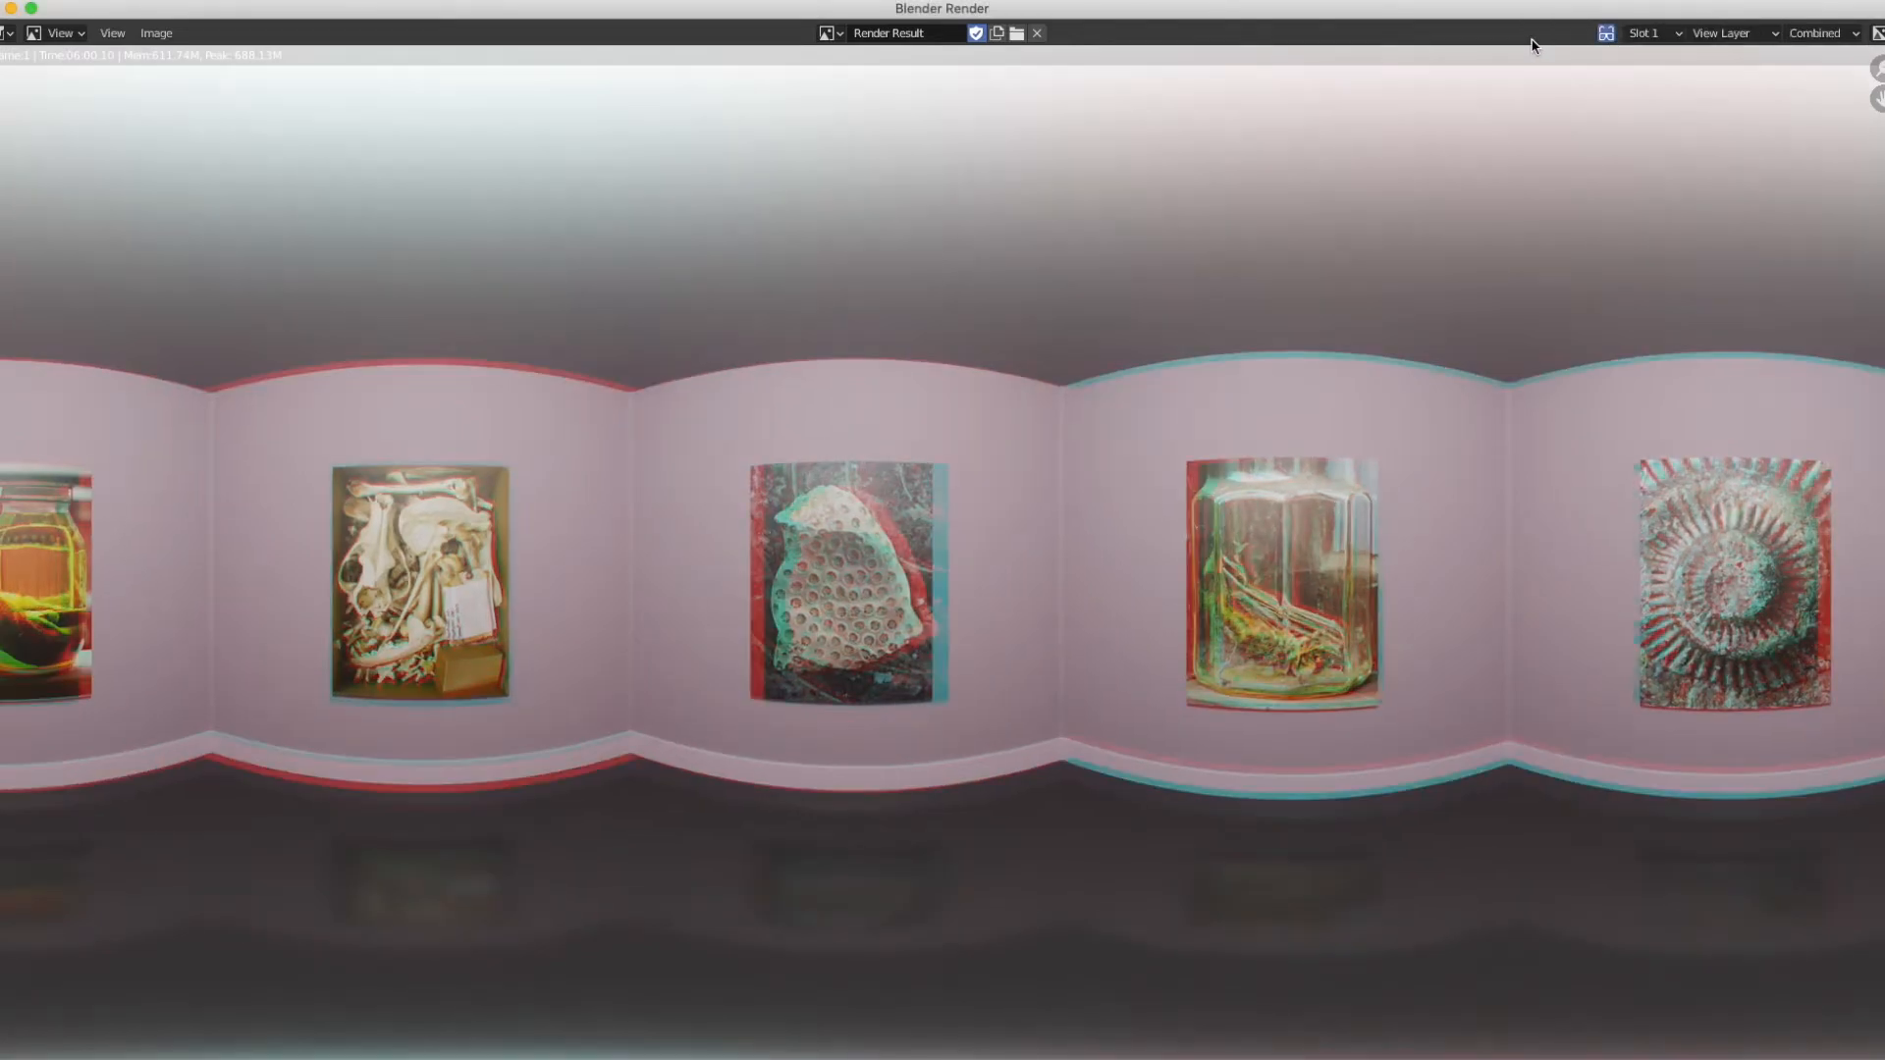
- Start saving the render result as a new image, select the VR Gallery folder in Pictures and name the file gallery
{"action": "left_click", "coordinate": [158, 33]}
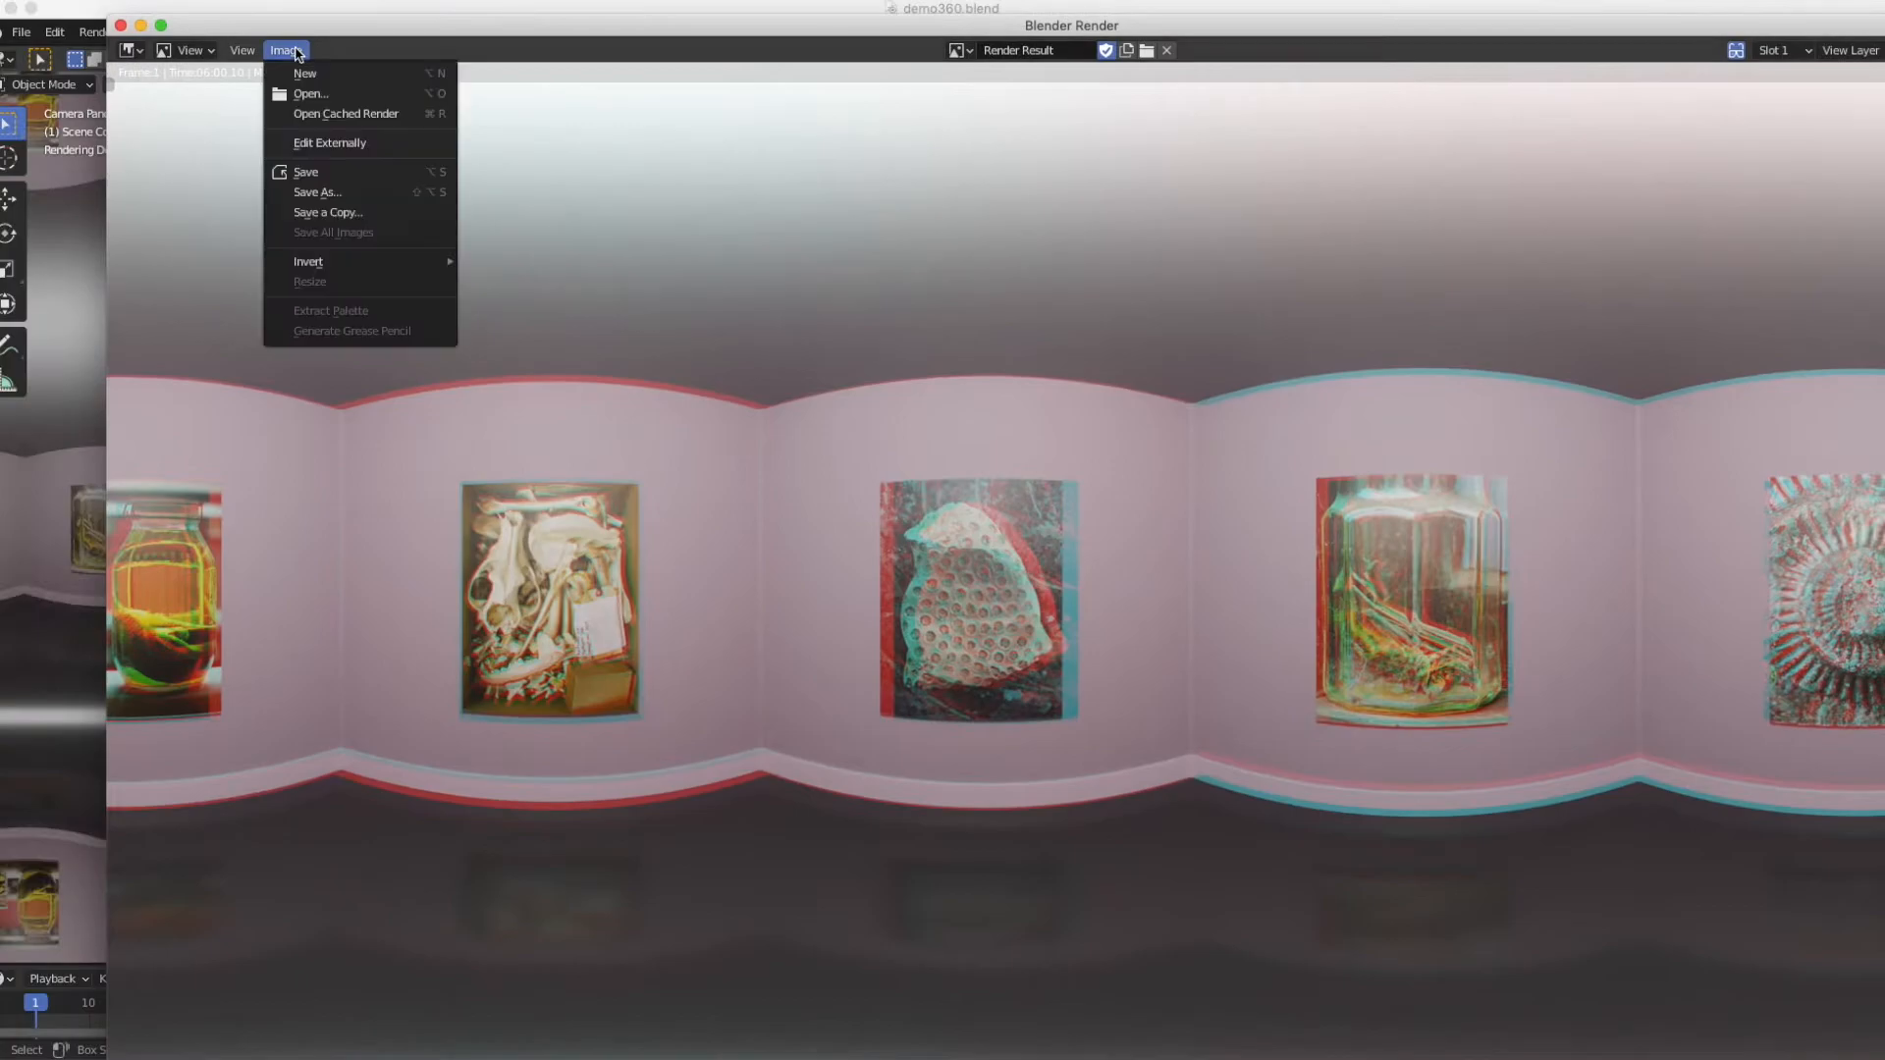
{"action": "left_click", "coordinate": [332, 193]}
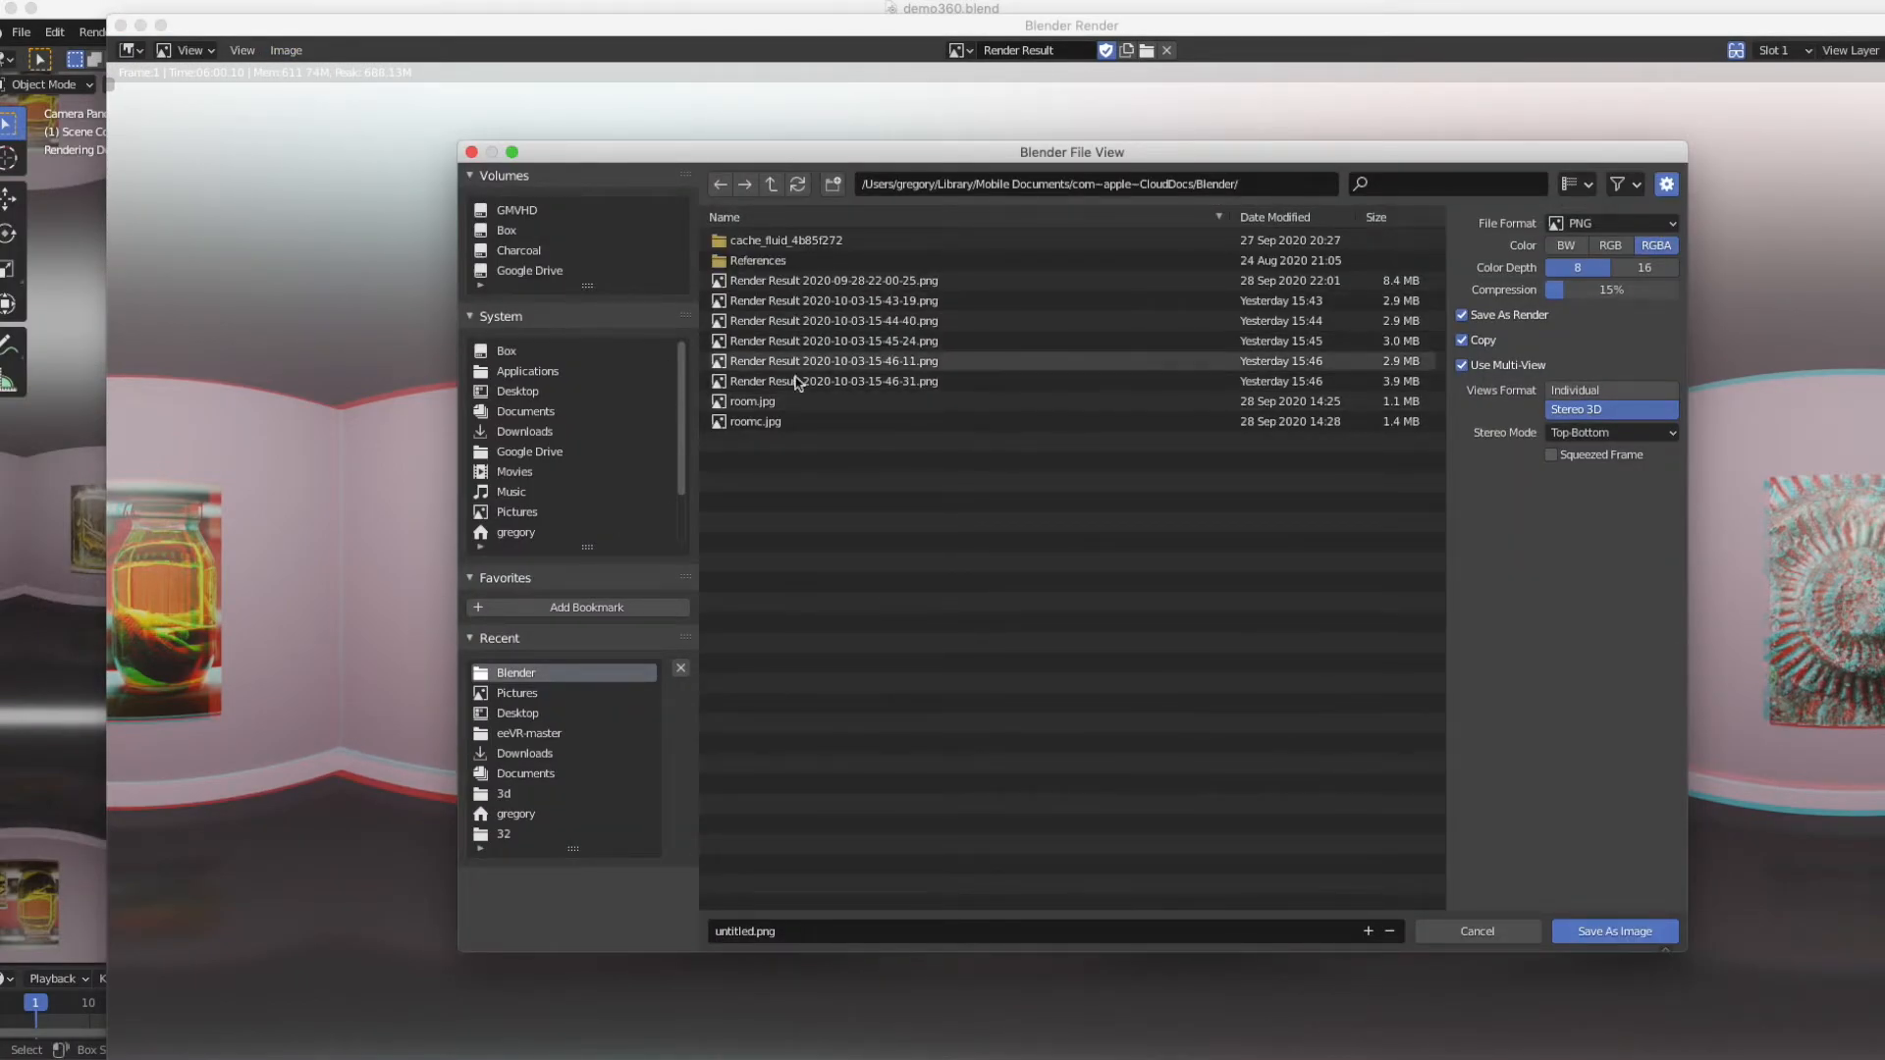
{"action": "left_click", "coordinate": [612, 511]}
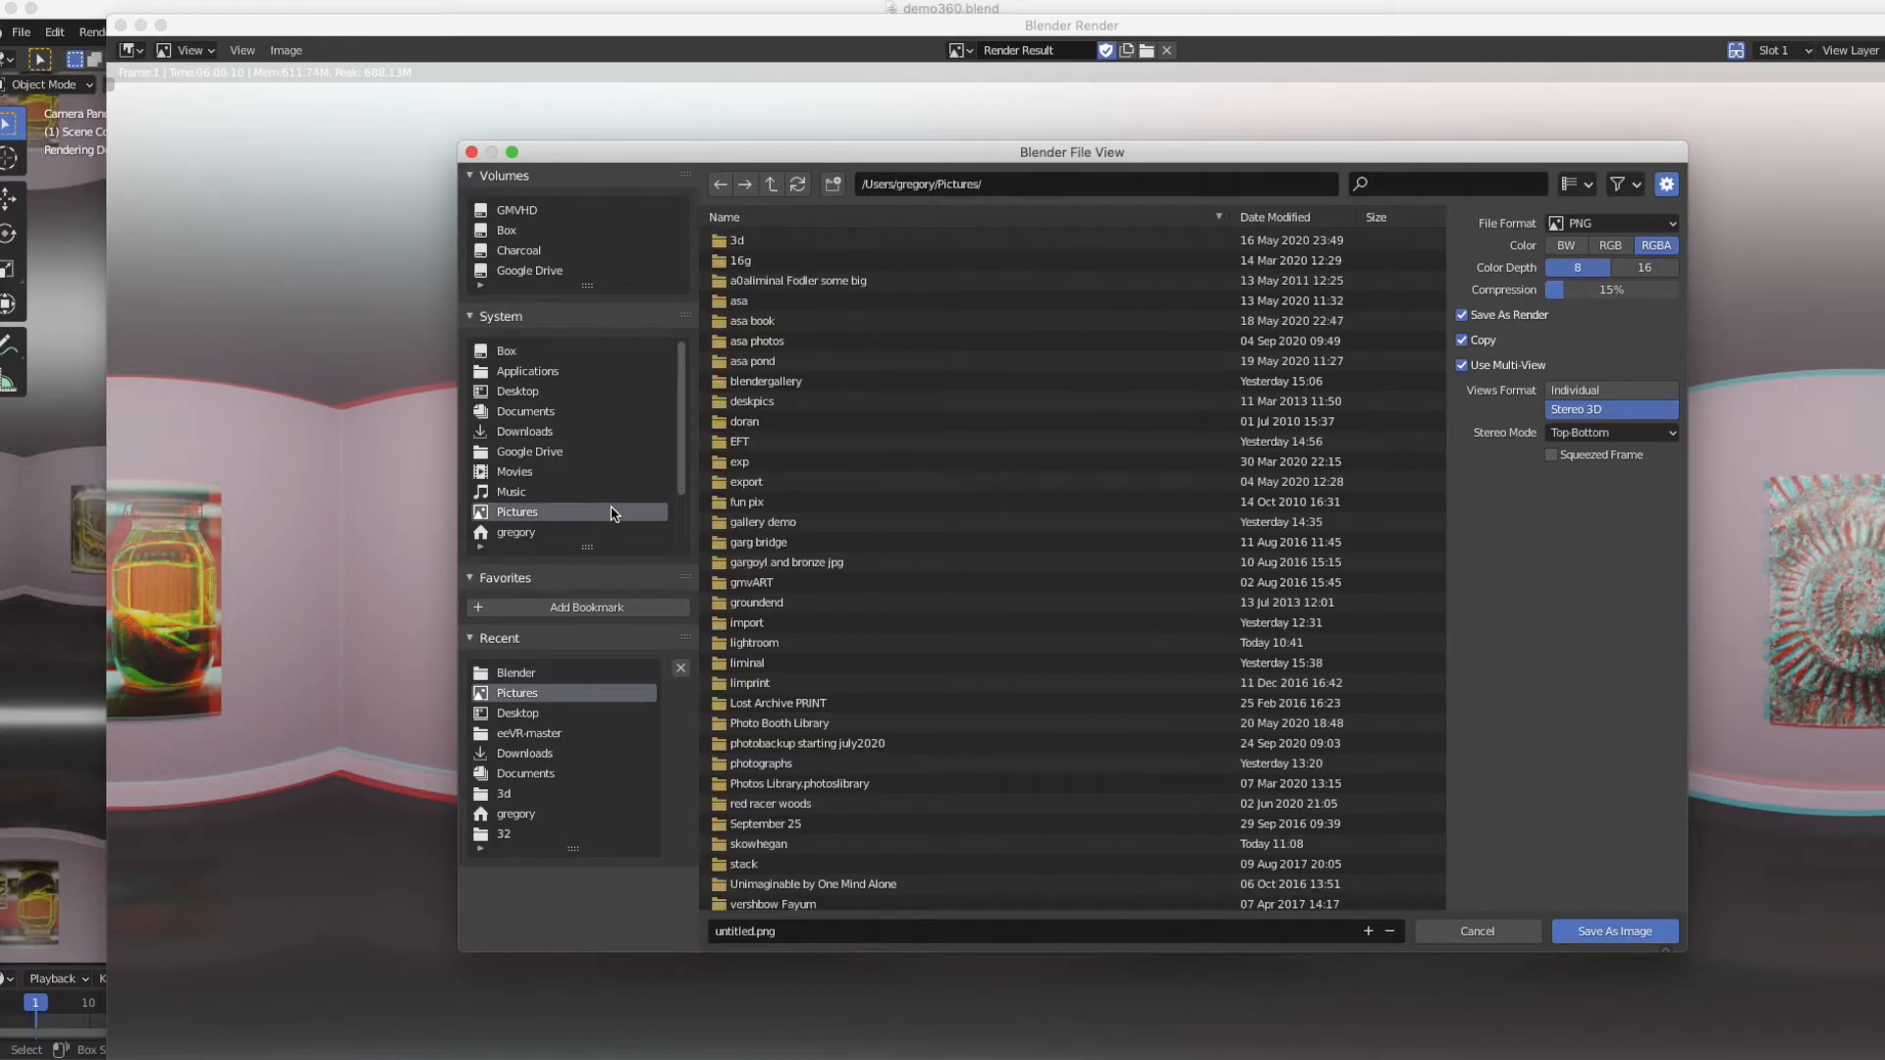
{"action": "scroll", "coordinate": [834, 501], "scroll_direction": "down", "scroll_amount": 5}
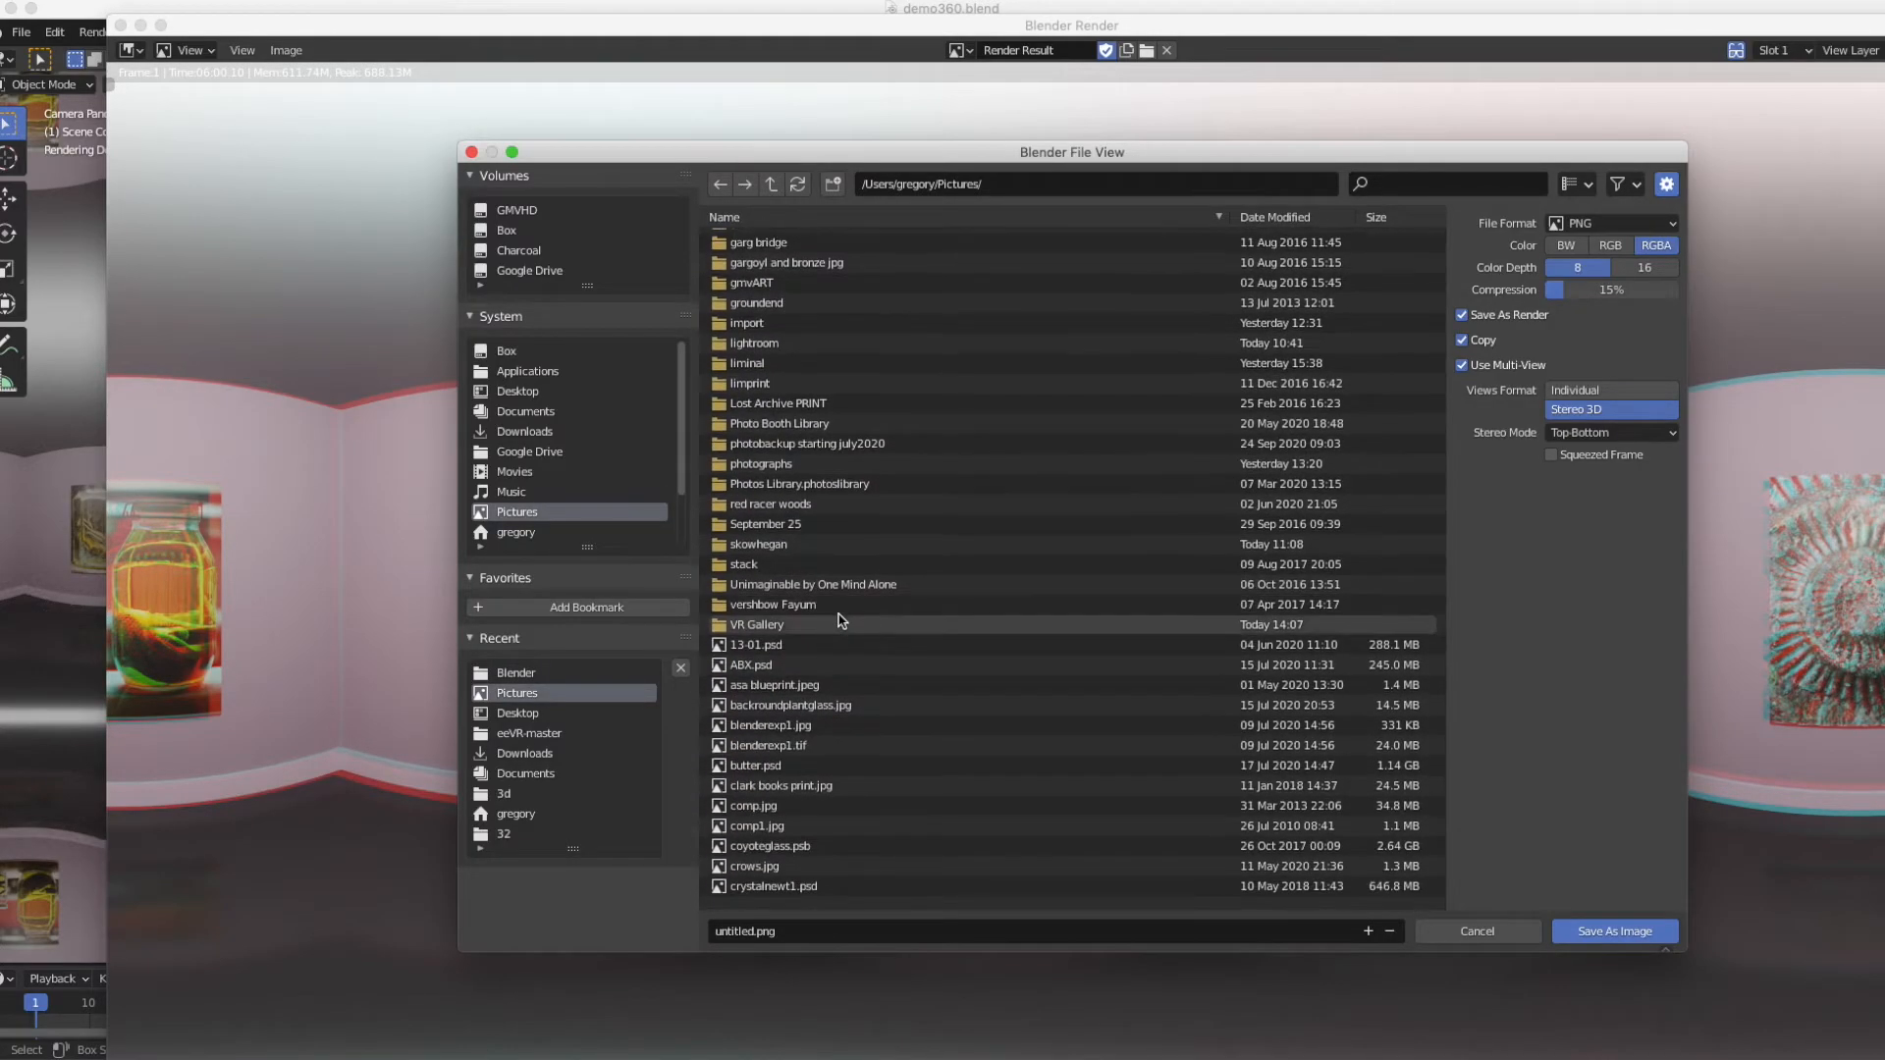
{"action": "left_click", "coordinate": [877, 637]}
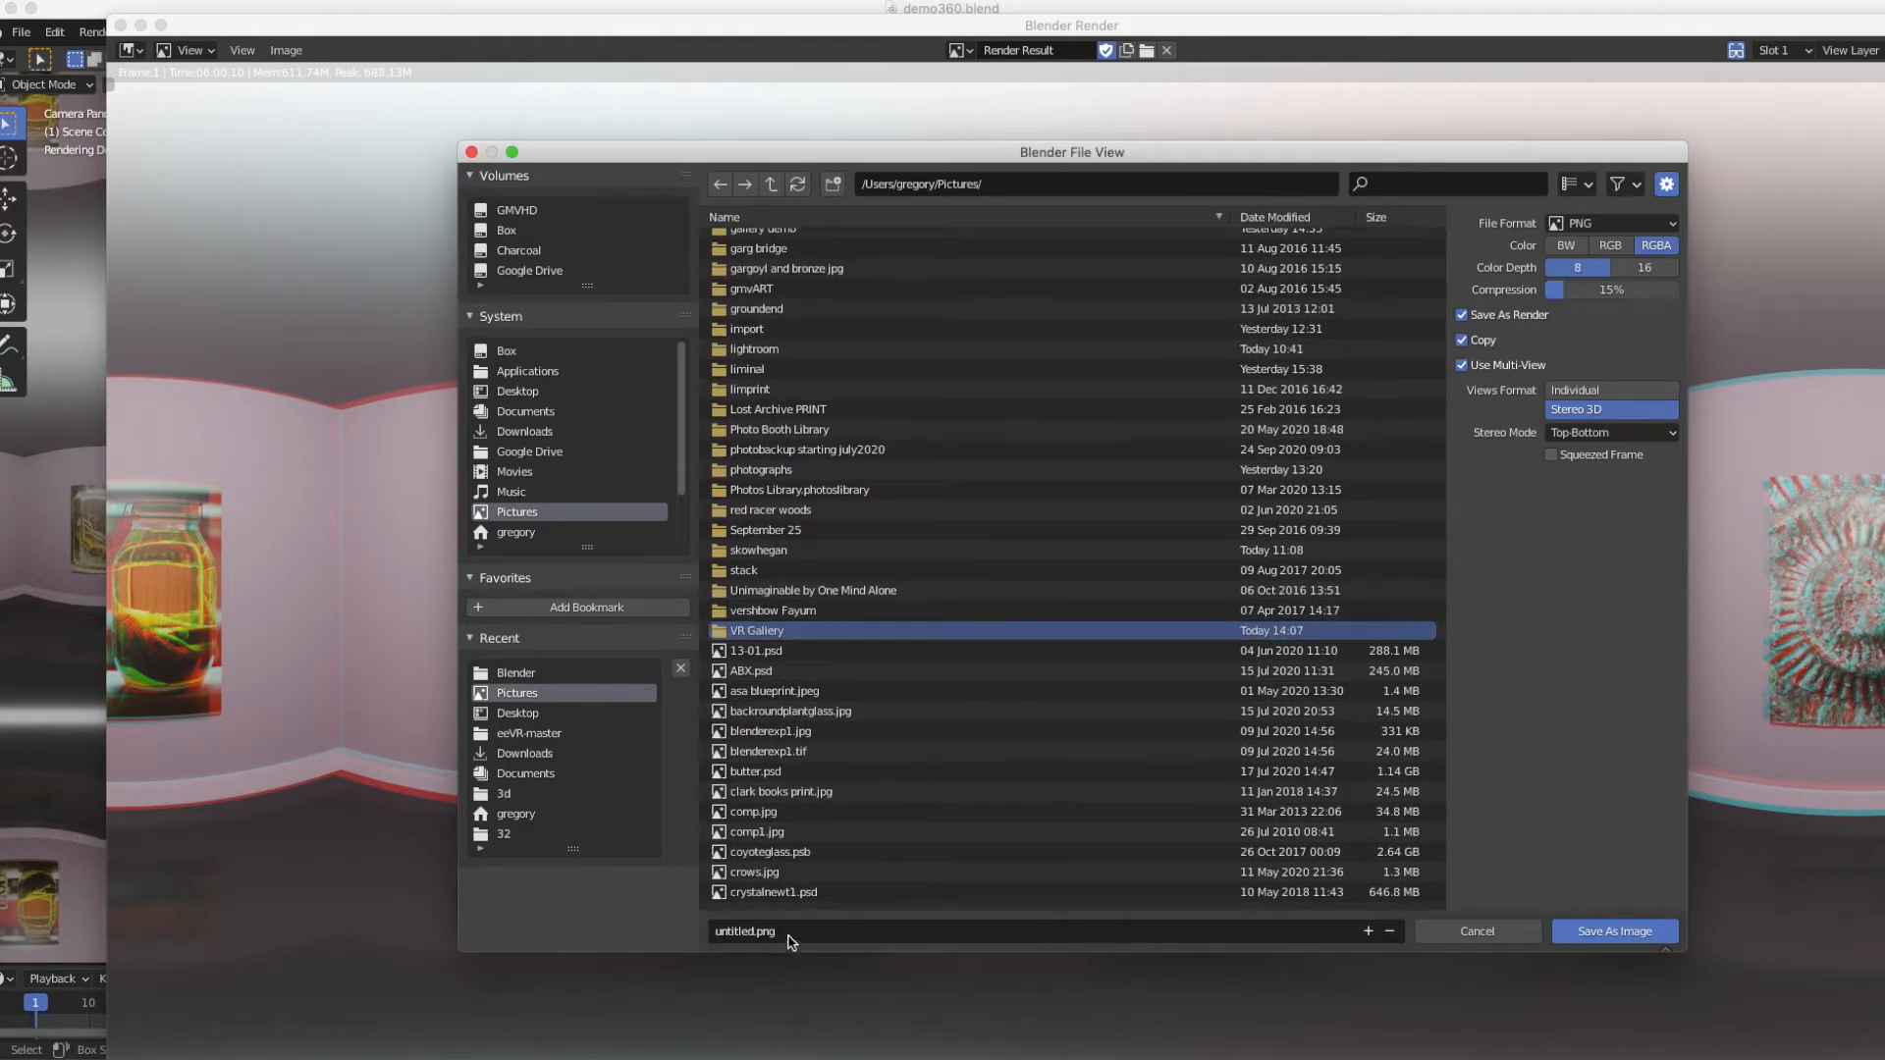
{"action": "left_click", "coordinate": [789, 937]}
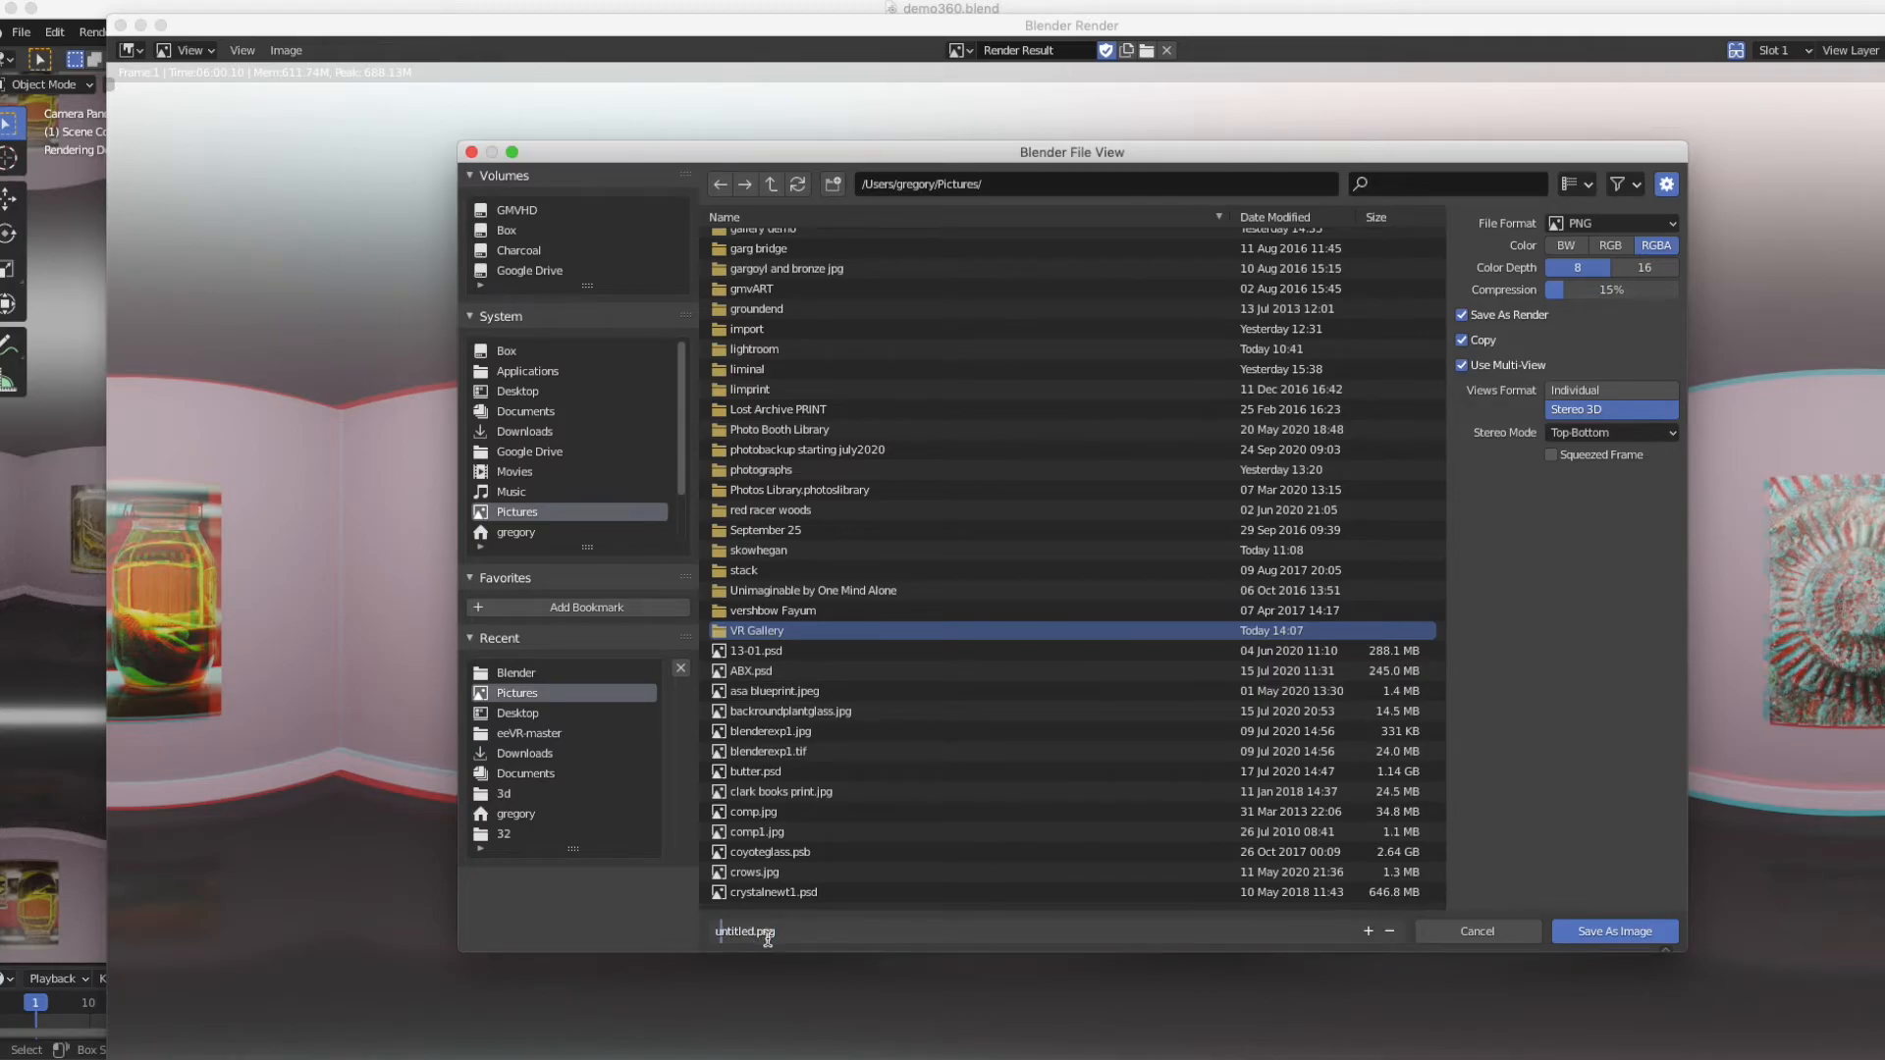
{"action": "key", "text": "ctrl+a"}
{"action": "type", "text": "gallery"}
- Save the image as JPEG in Stereo 3D views format with Top-Bottom stereo mode and close the render window
{"action": "left_click", "coordinate": [1600, 227]}
{"action": "left_click", "coordinate": [1600, 227]}
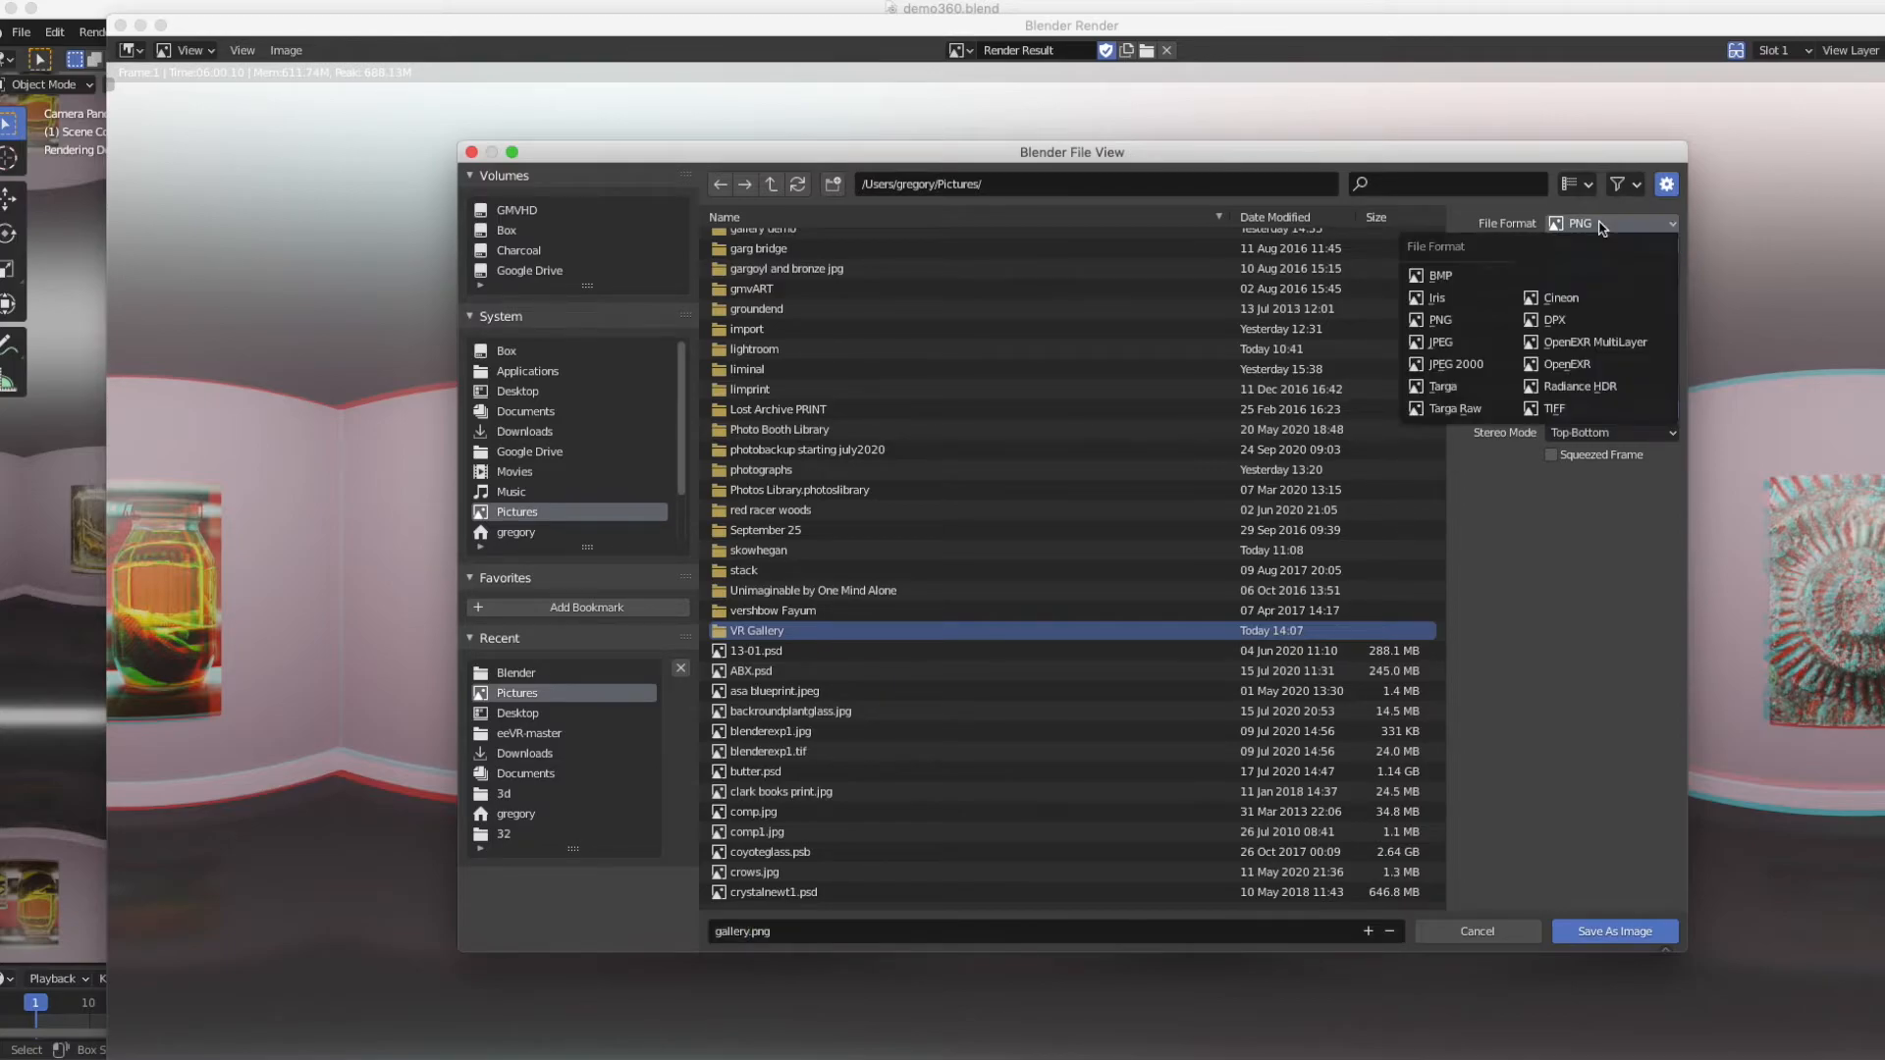
{"action": "left_click", "coordinate": [1463, 344]}
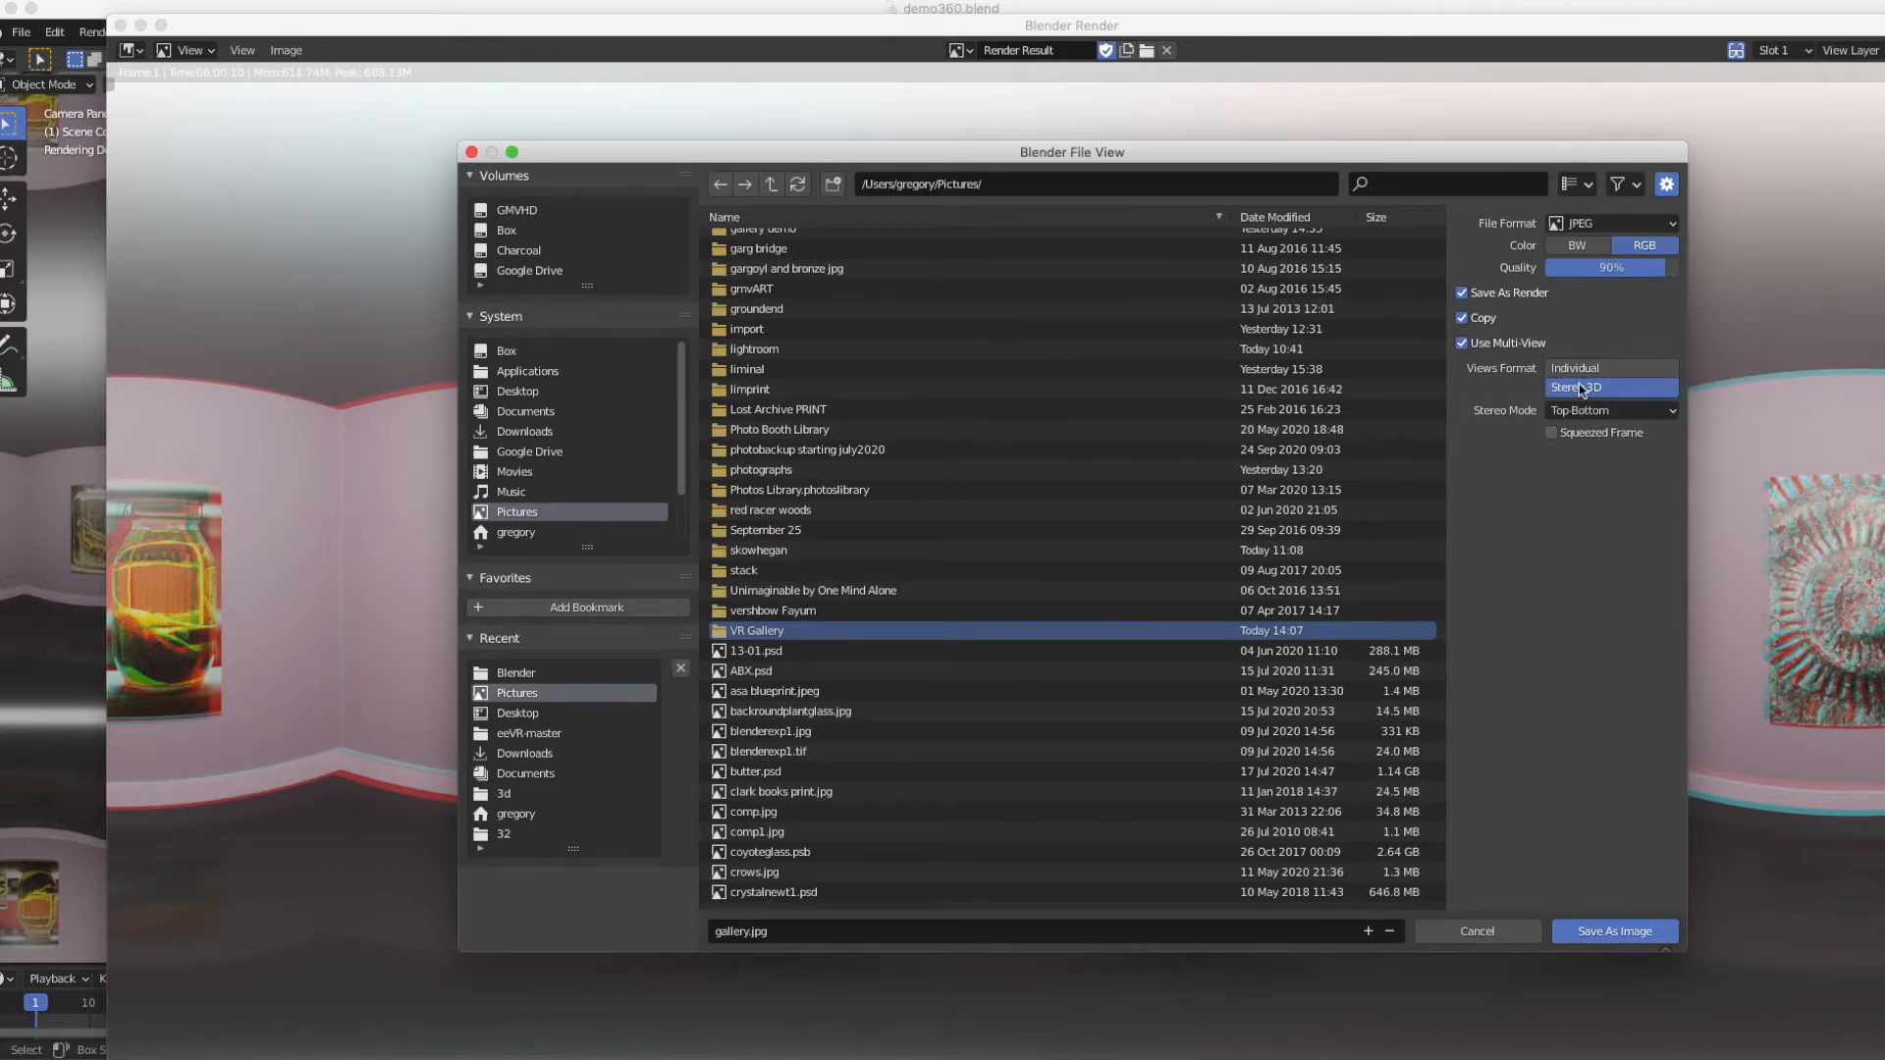
{"action": "left_click", "coordinate": [1596, 414]}
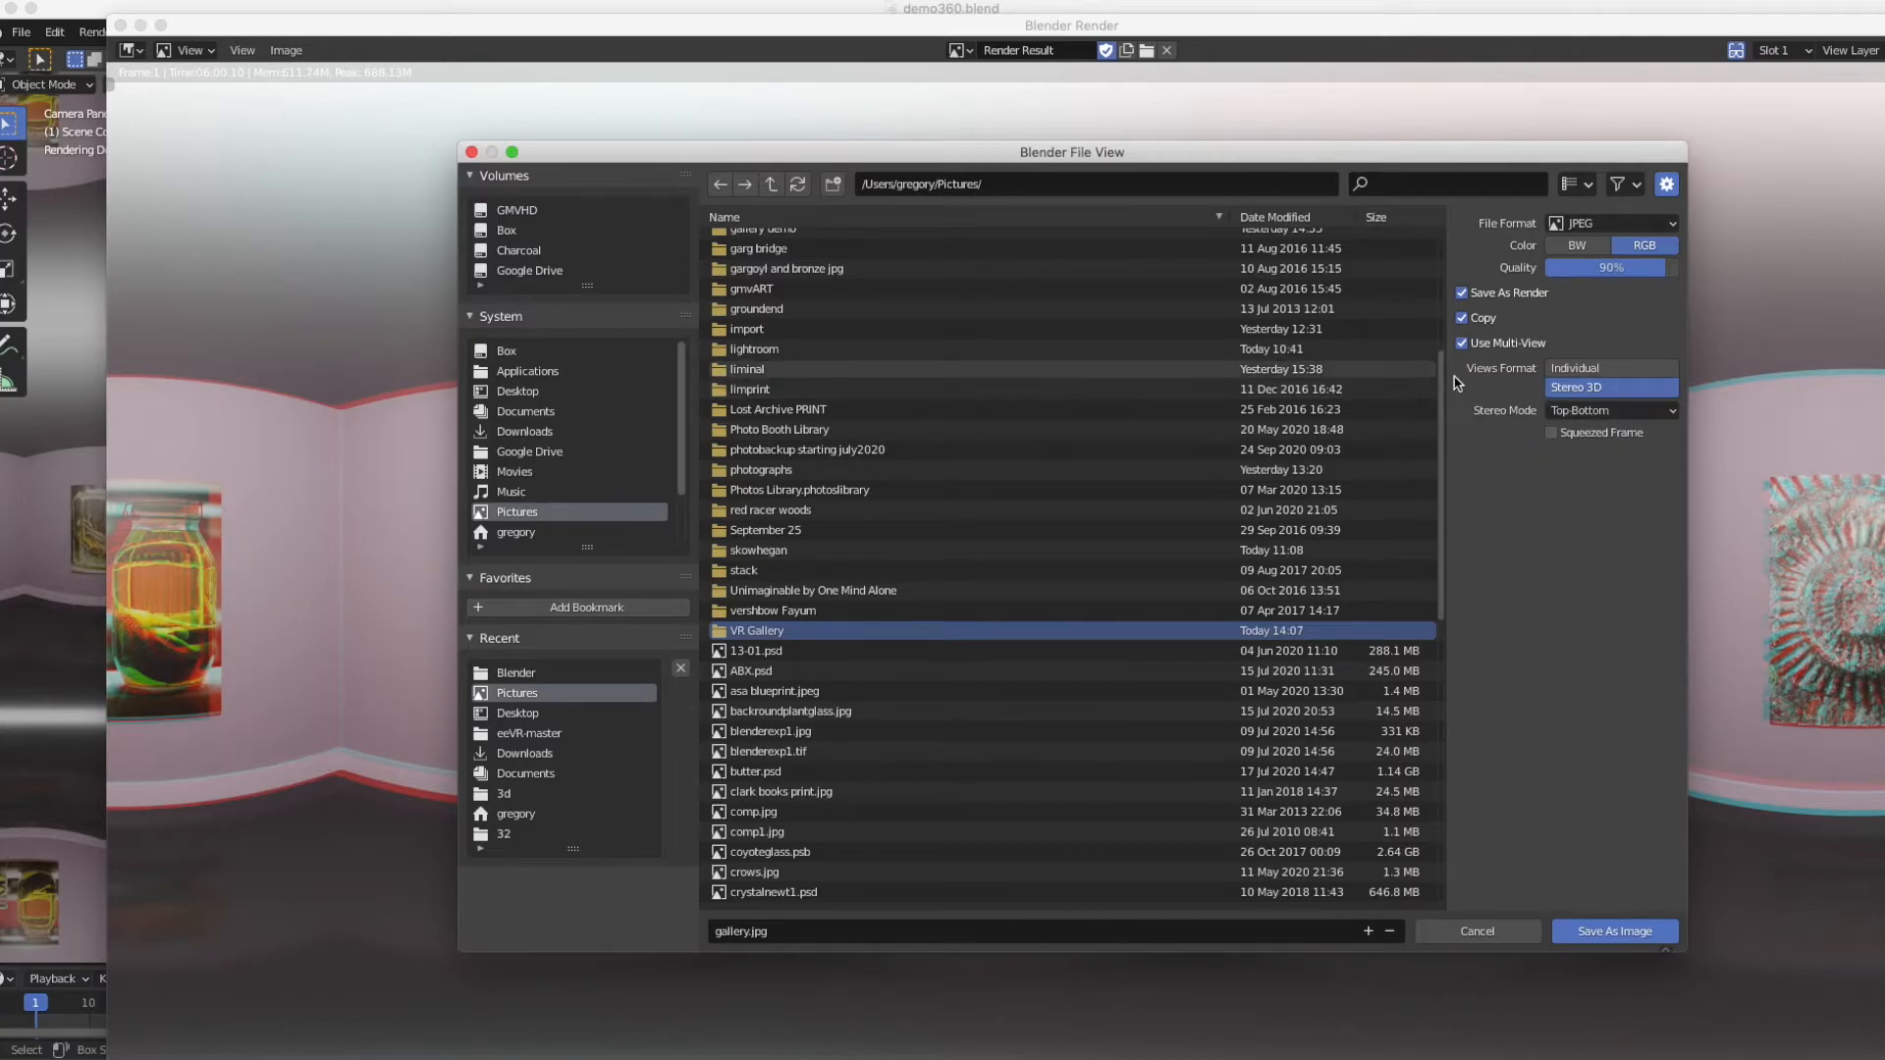
{"action": "left_click", "coordinate": [1562, 414]}
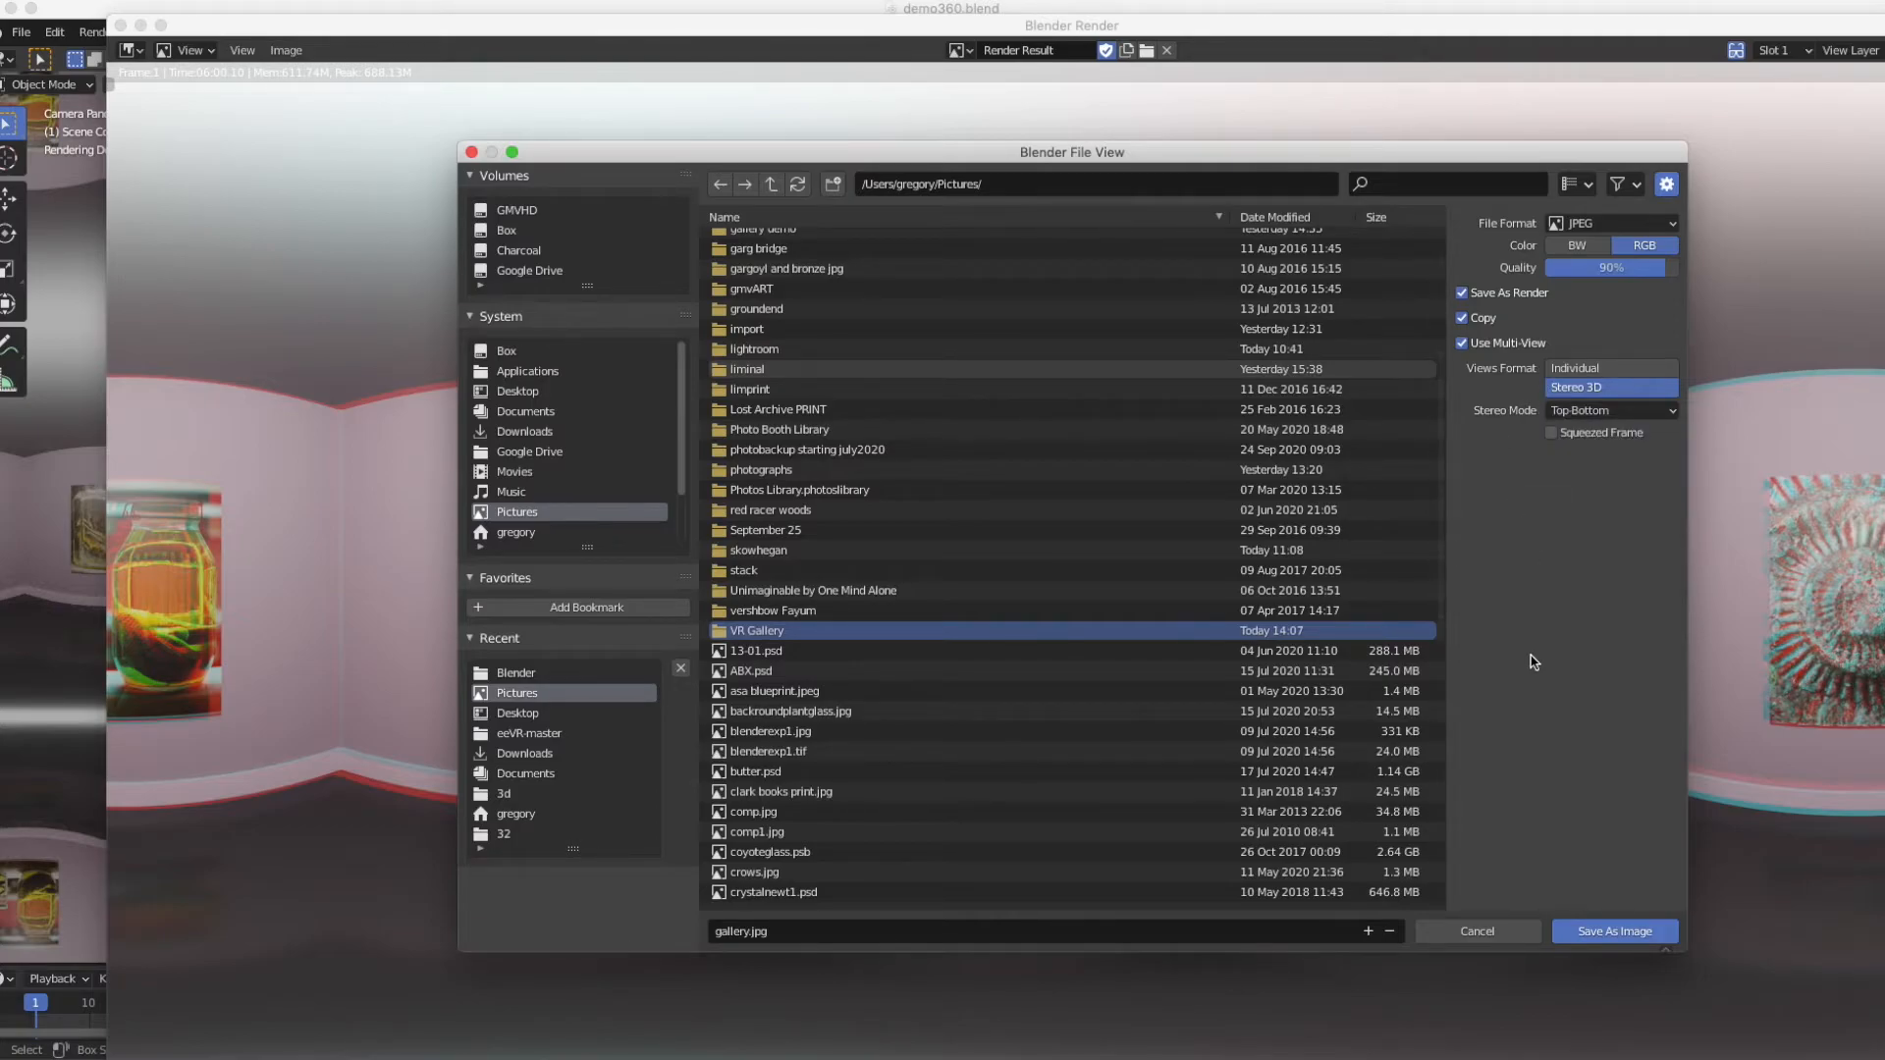
{"action": "left_click", "coordinate": [1611, 932]}
{"action": "left_click", "coordinate": [1610, 933]}
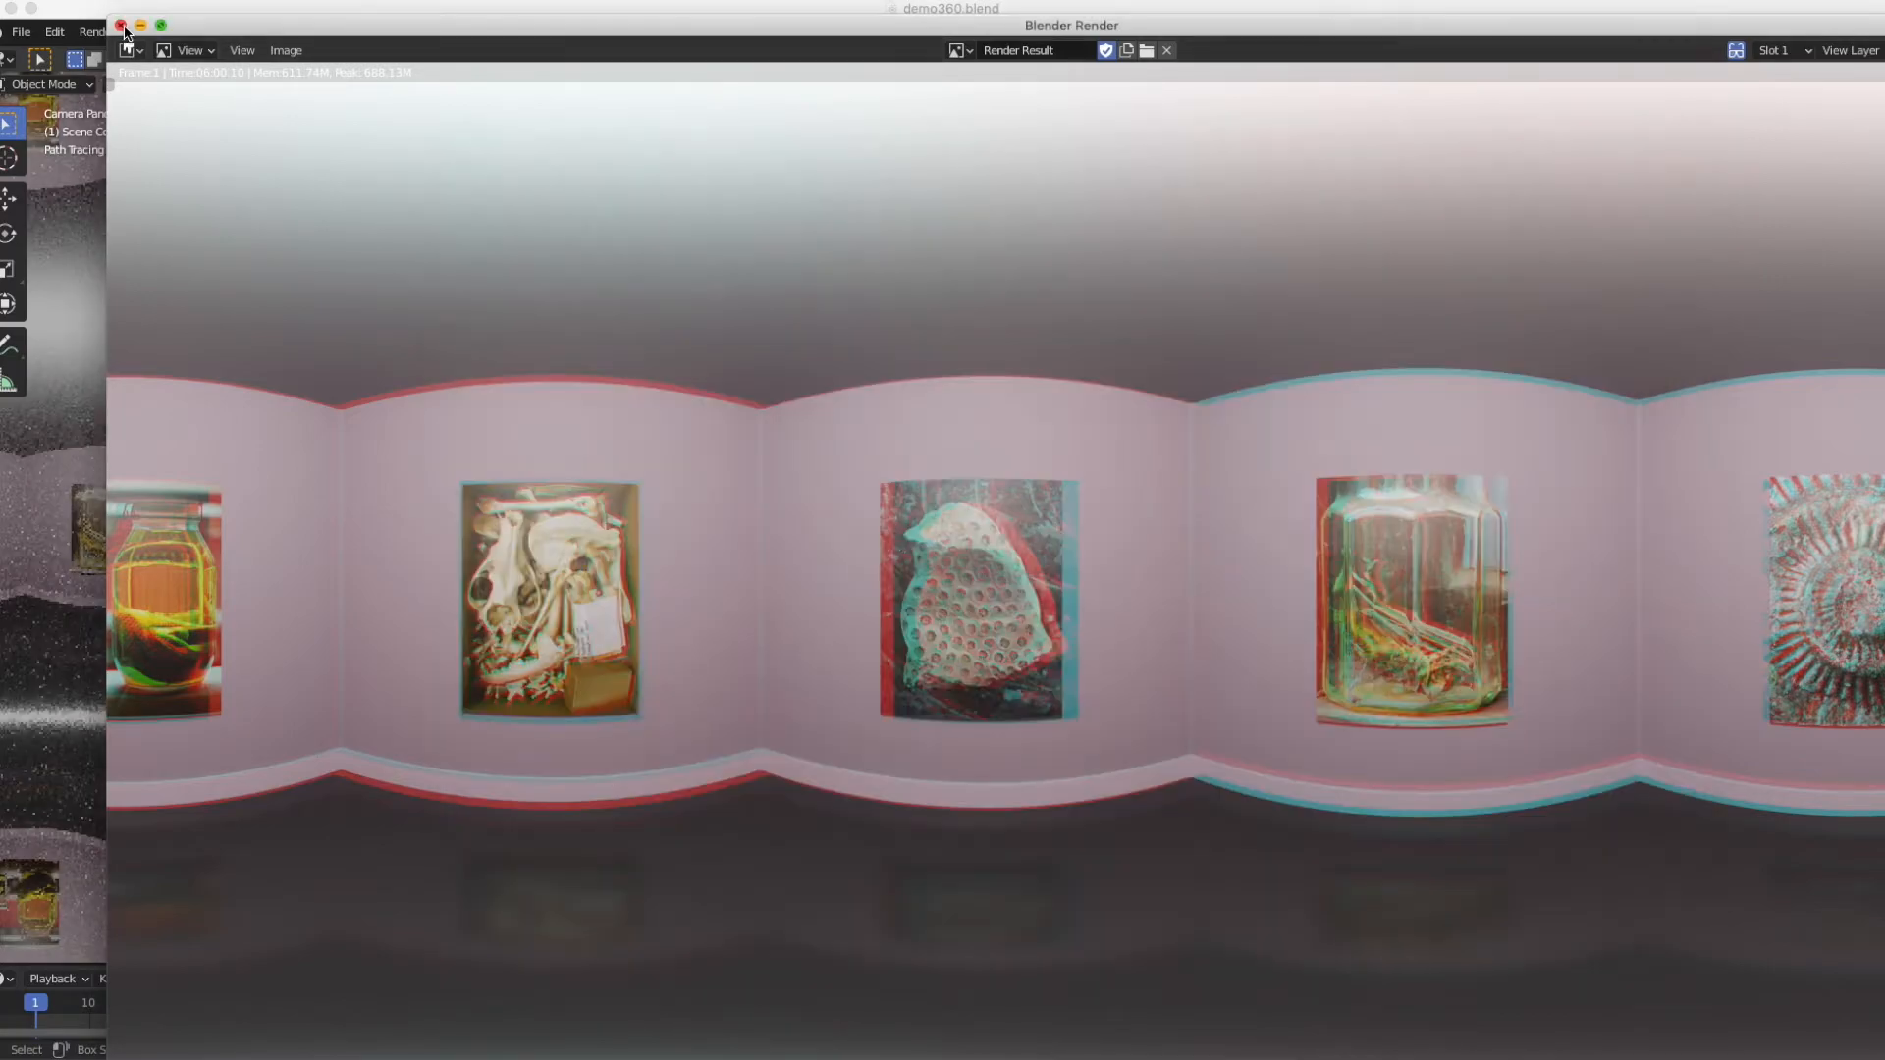
{"action": "left_click", "coordinate": [121, 25]}
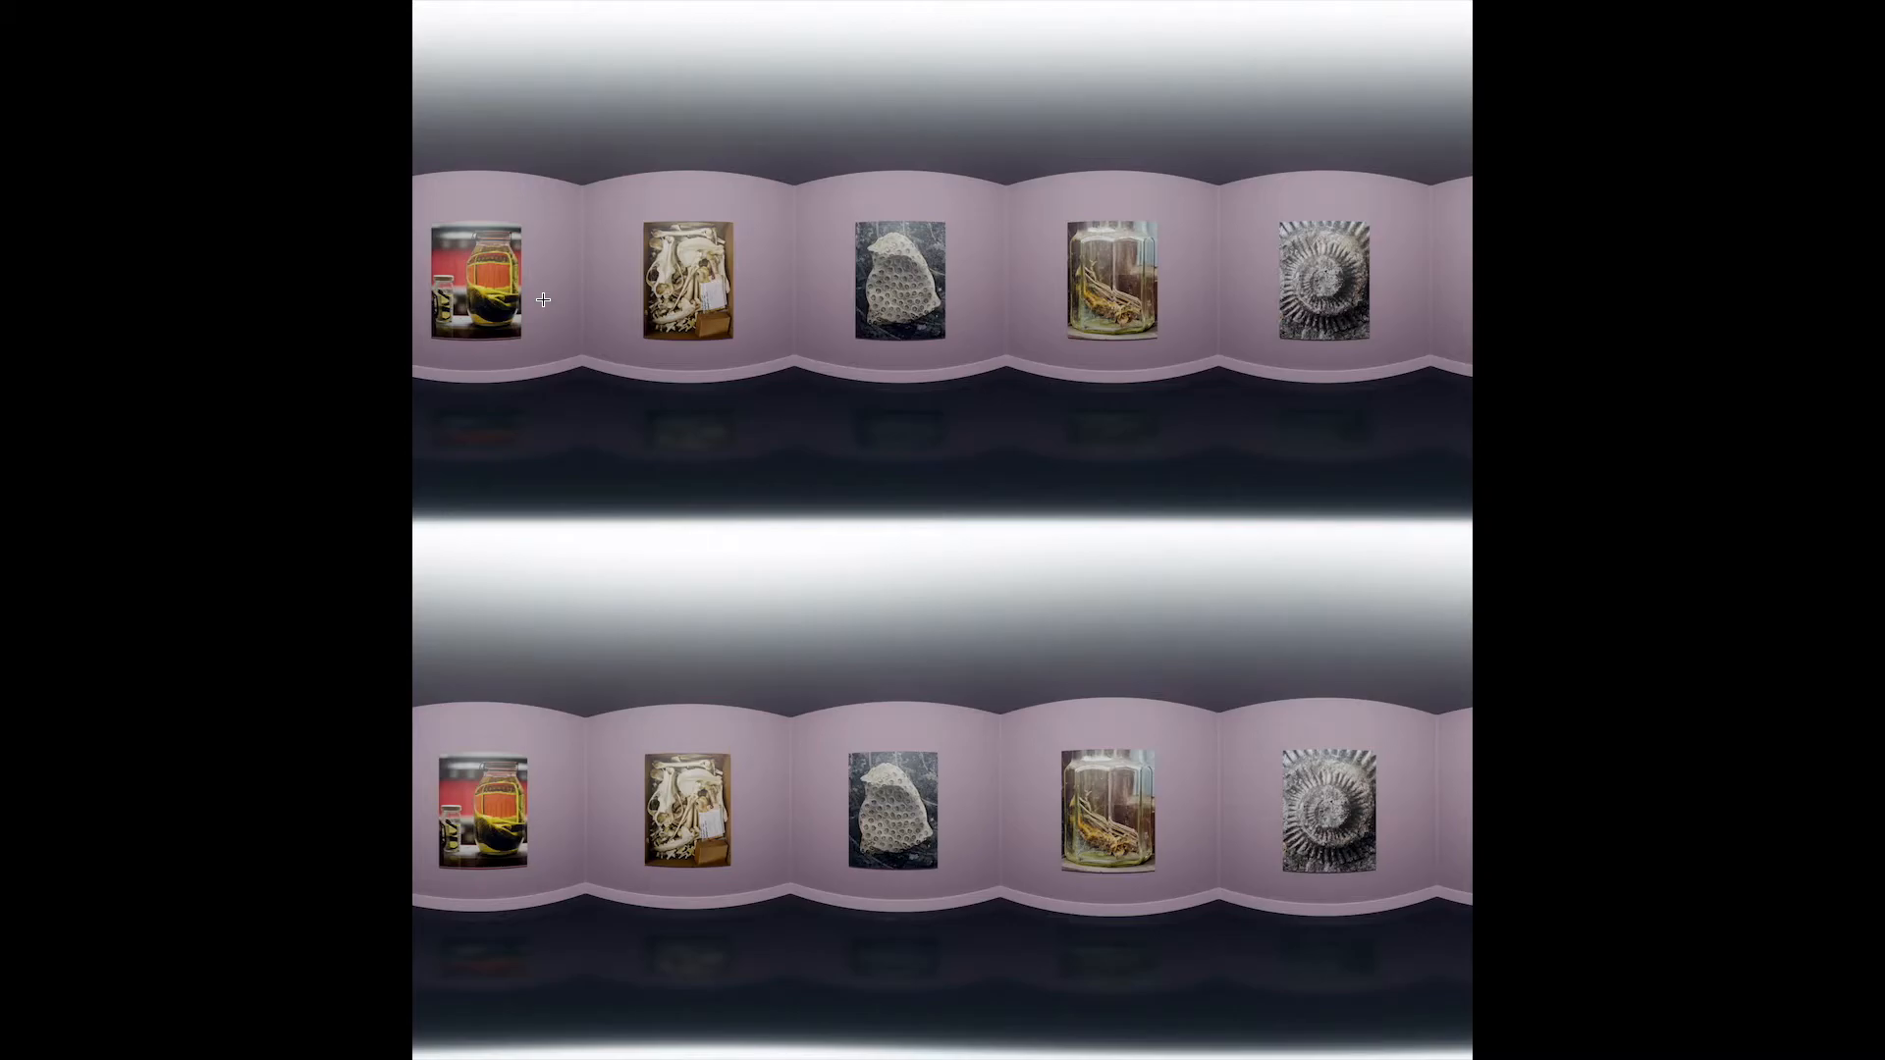
- Switch to Premiere Pro and import gallery.jpg from the VR Gallery folder into the project
{"action": "key", "text": "ctrl+Left"}
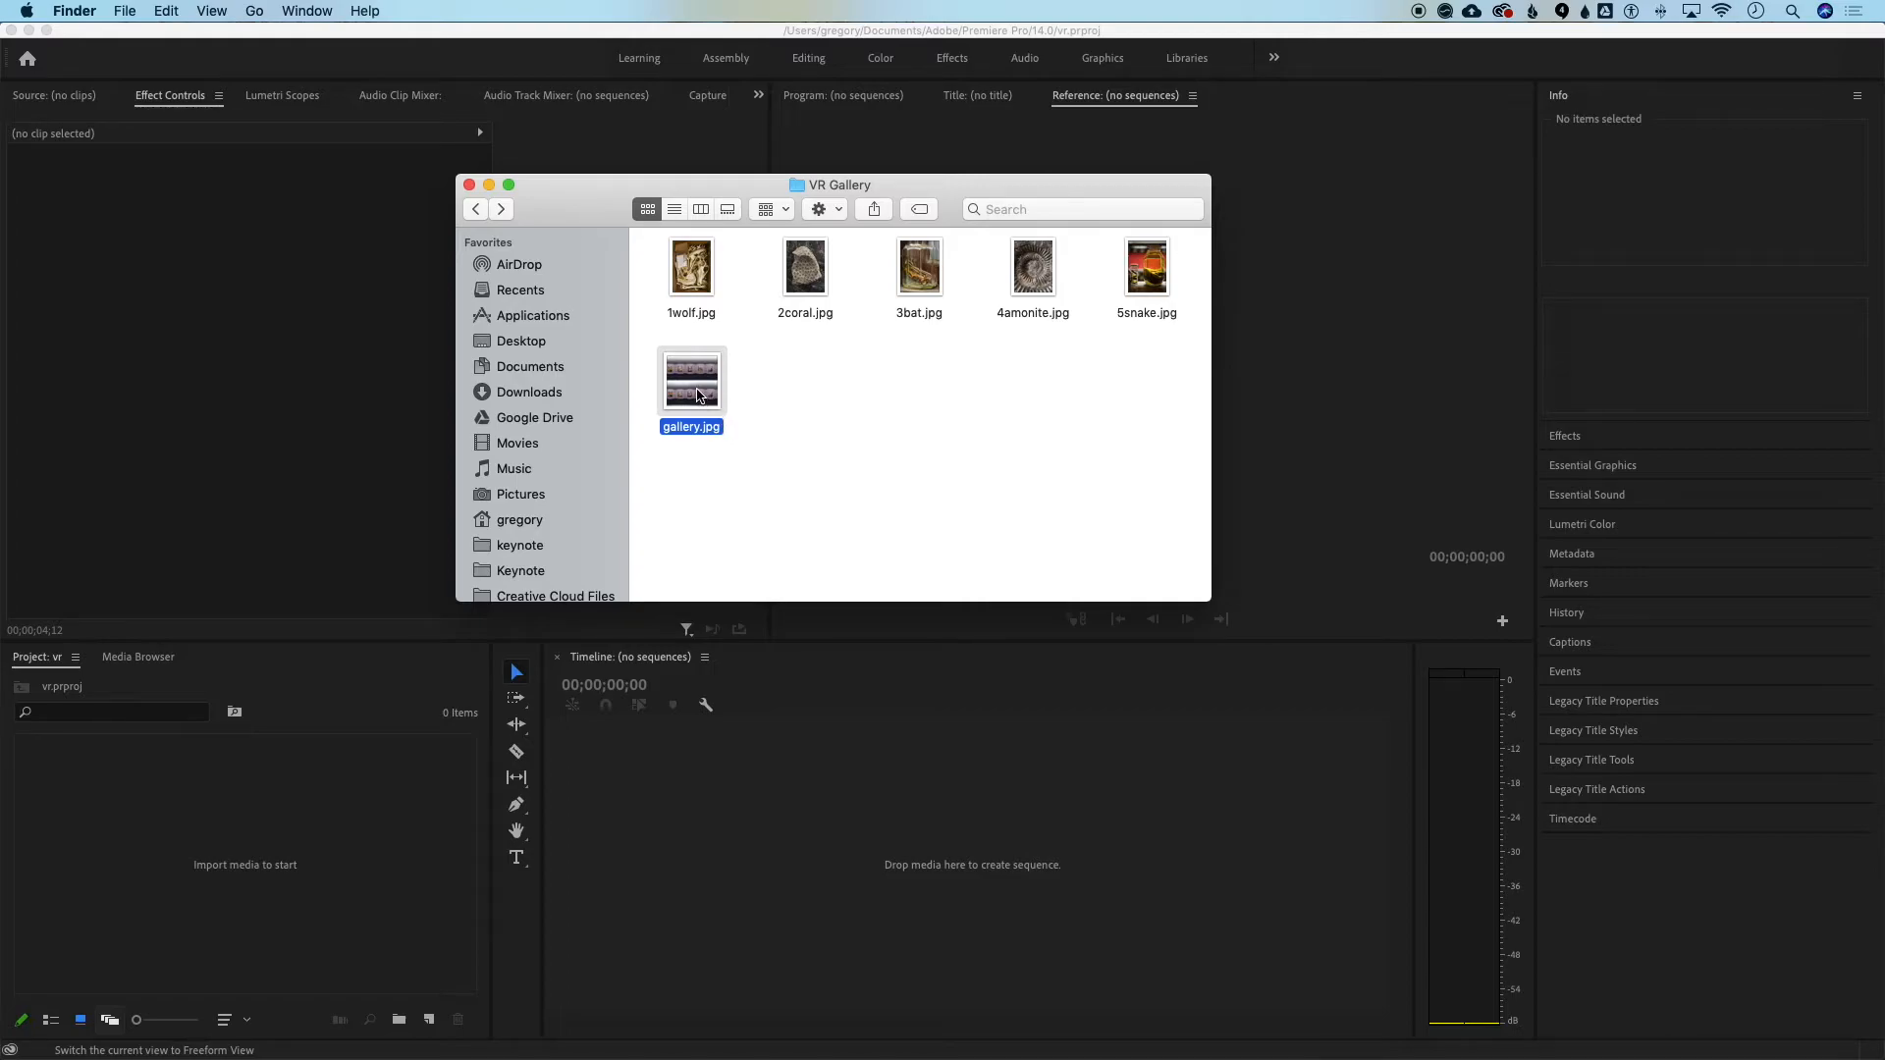
{"action": "left_click_drag", "start_coordinate": [699, 395], "coordinate": [325, 837]}
{"action": "left_click", "coordinate": [357, 941]}
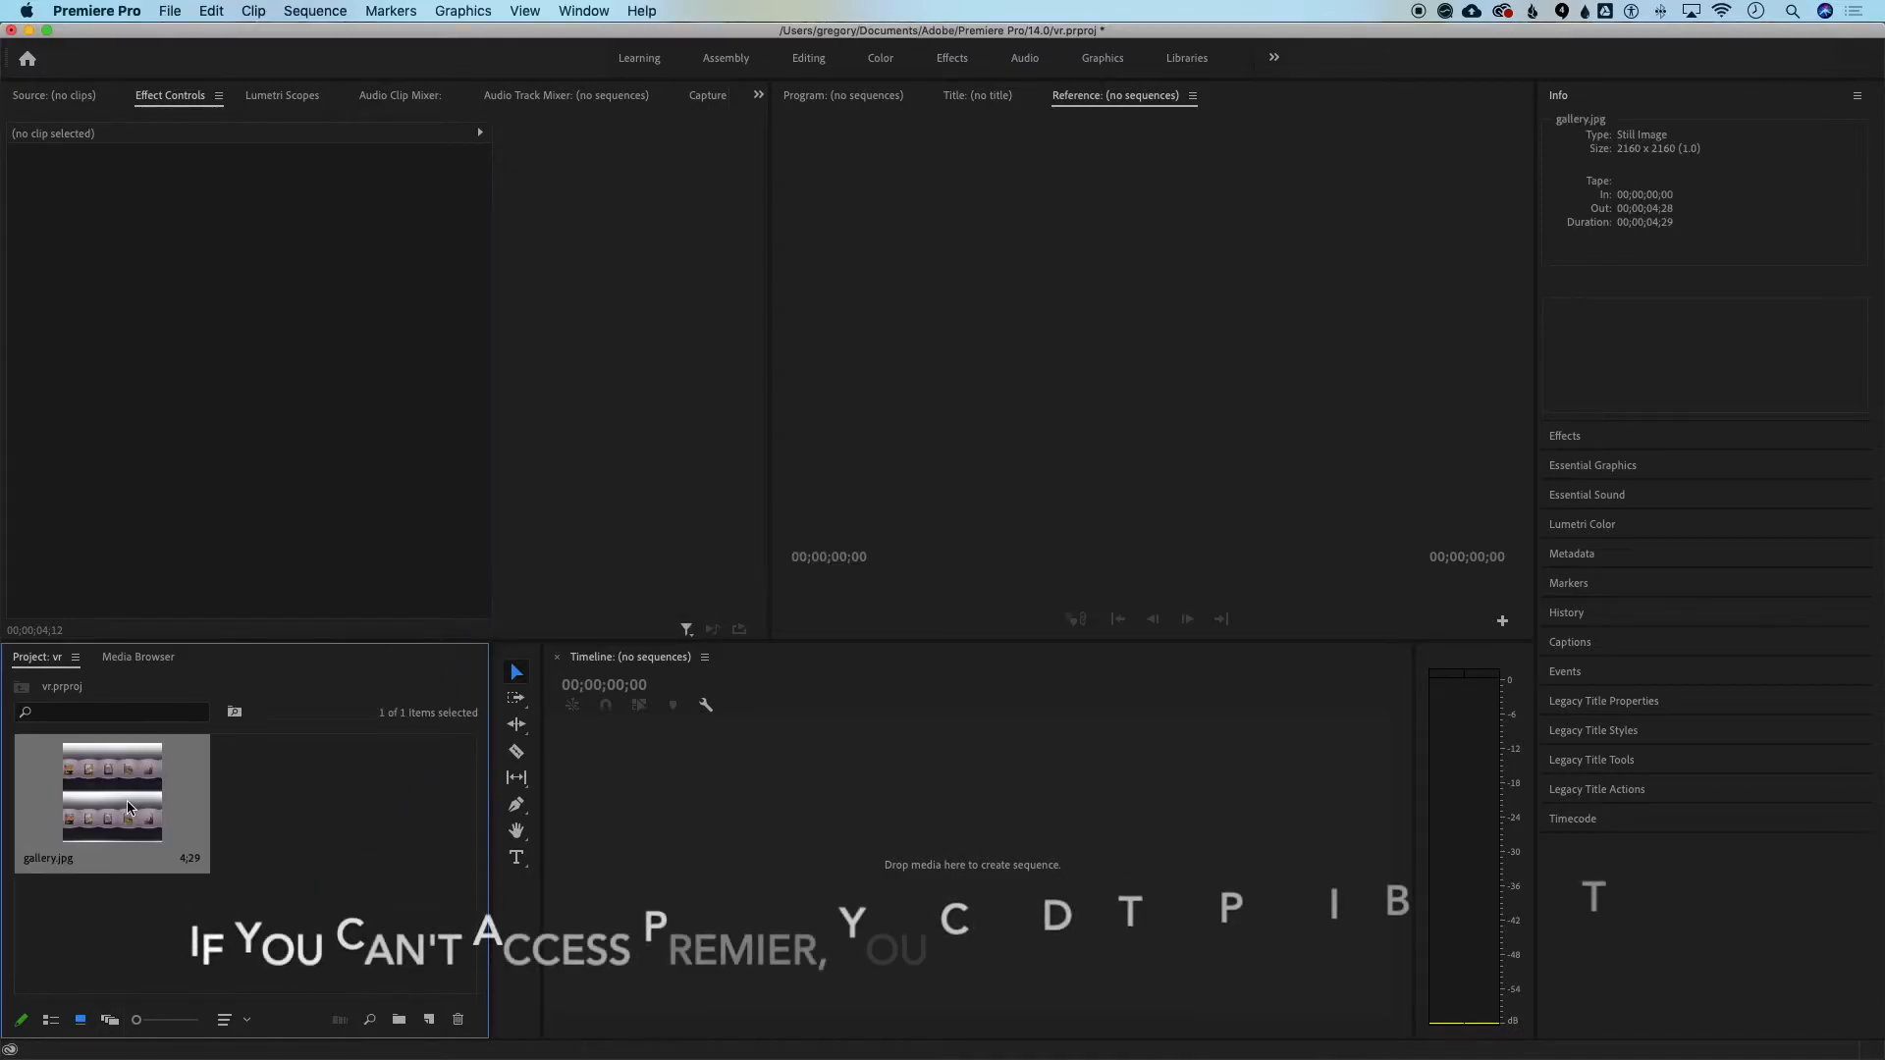
- Create a sequence from gallery.jpg and extend the still clip to about 59 seconds
{"action": "left_click_drag", "start_coordinate": [106, 793], "coordinate": [693, 785]}
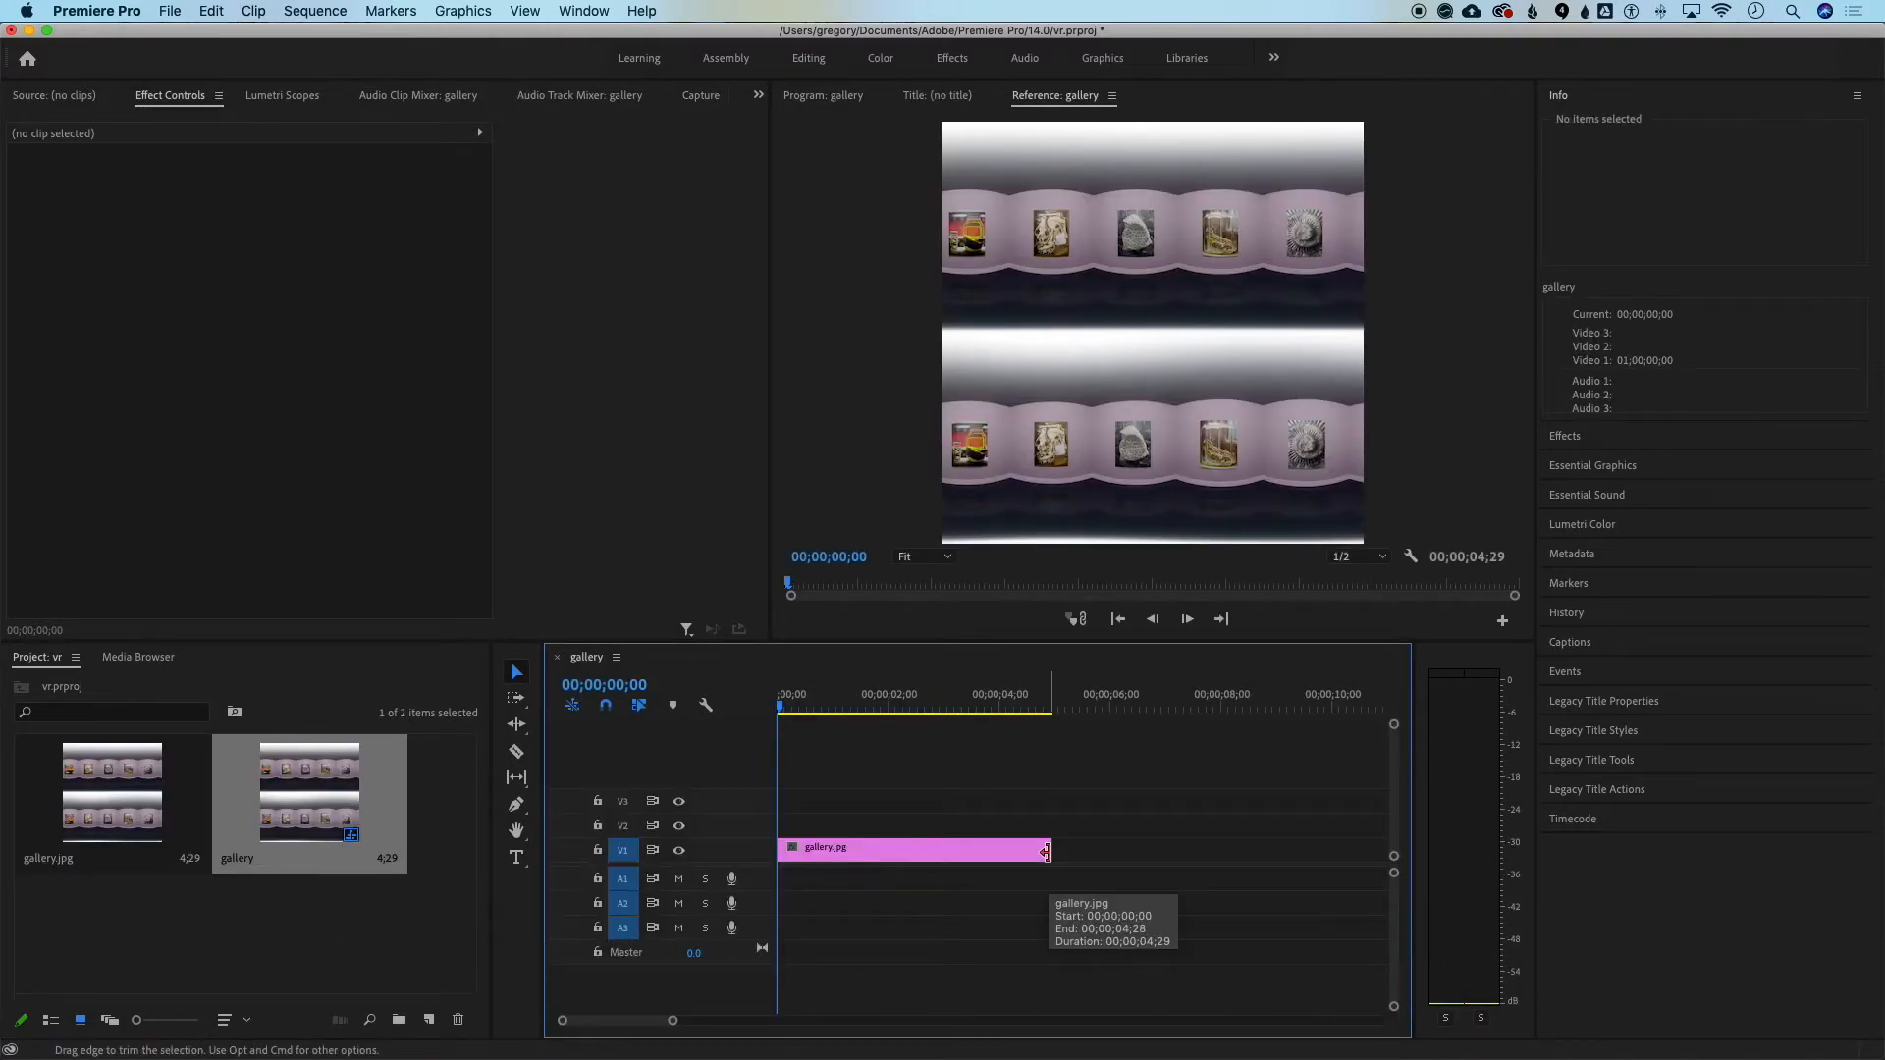
{"action": "left_click_drag", "start_coordinate": [1045, 852], "coordinate": [1317, 845]}
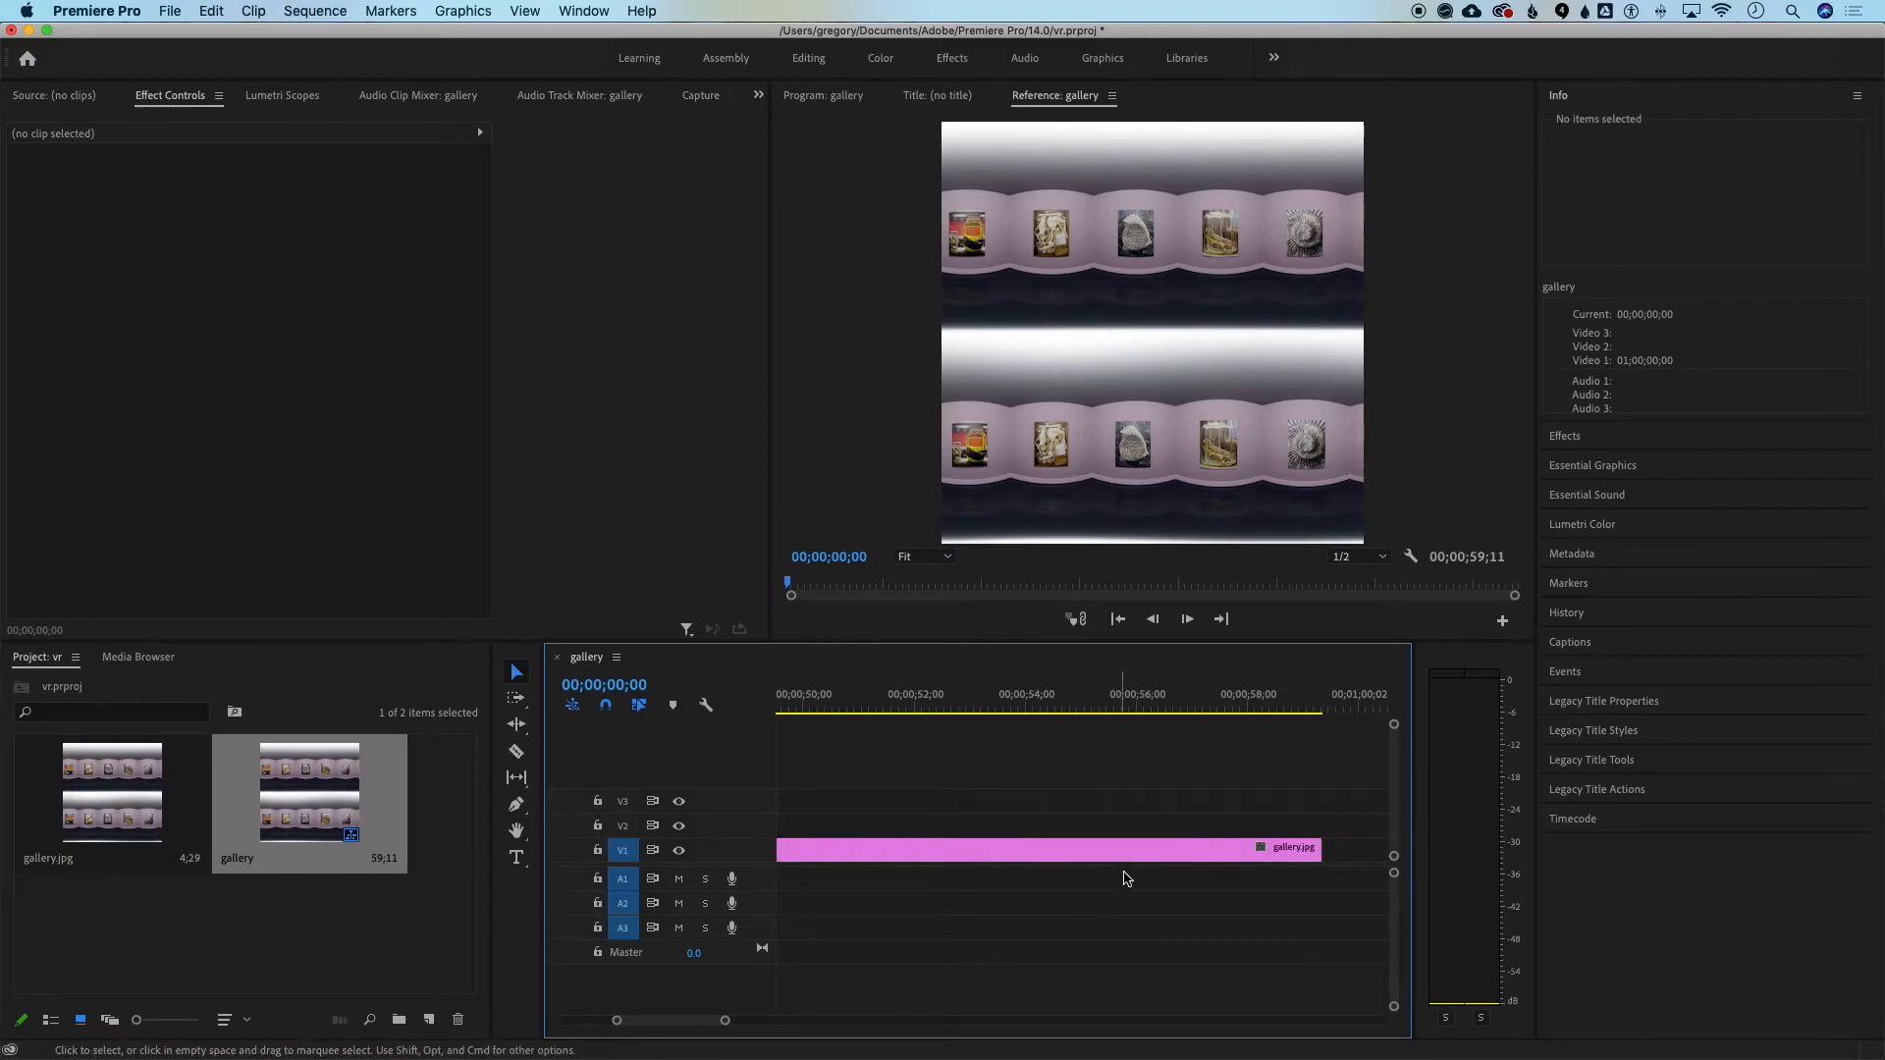
- Open the media export settings for the gallery sequence and exclude audio from the export
{"action": "scroll", "coordinate": [1134, 858], "scroll_direction": "left", "scroll_amount": 1}
{"action": "scroll", "coordinate": [1134, 858], "scroll_direction": "left", "scroll_amount": 10}
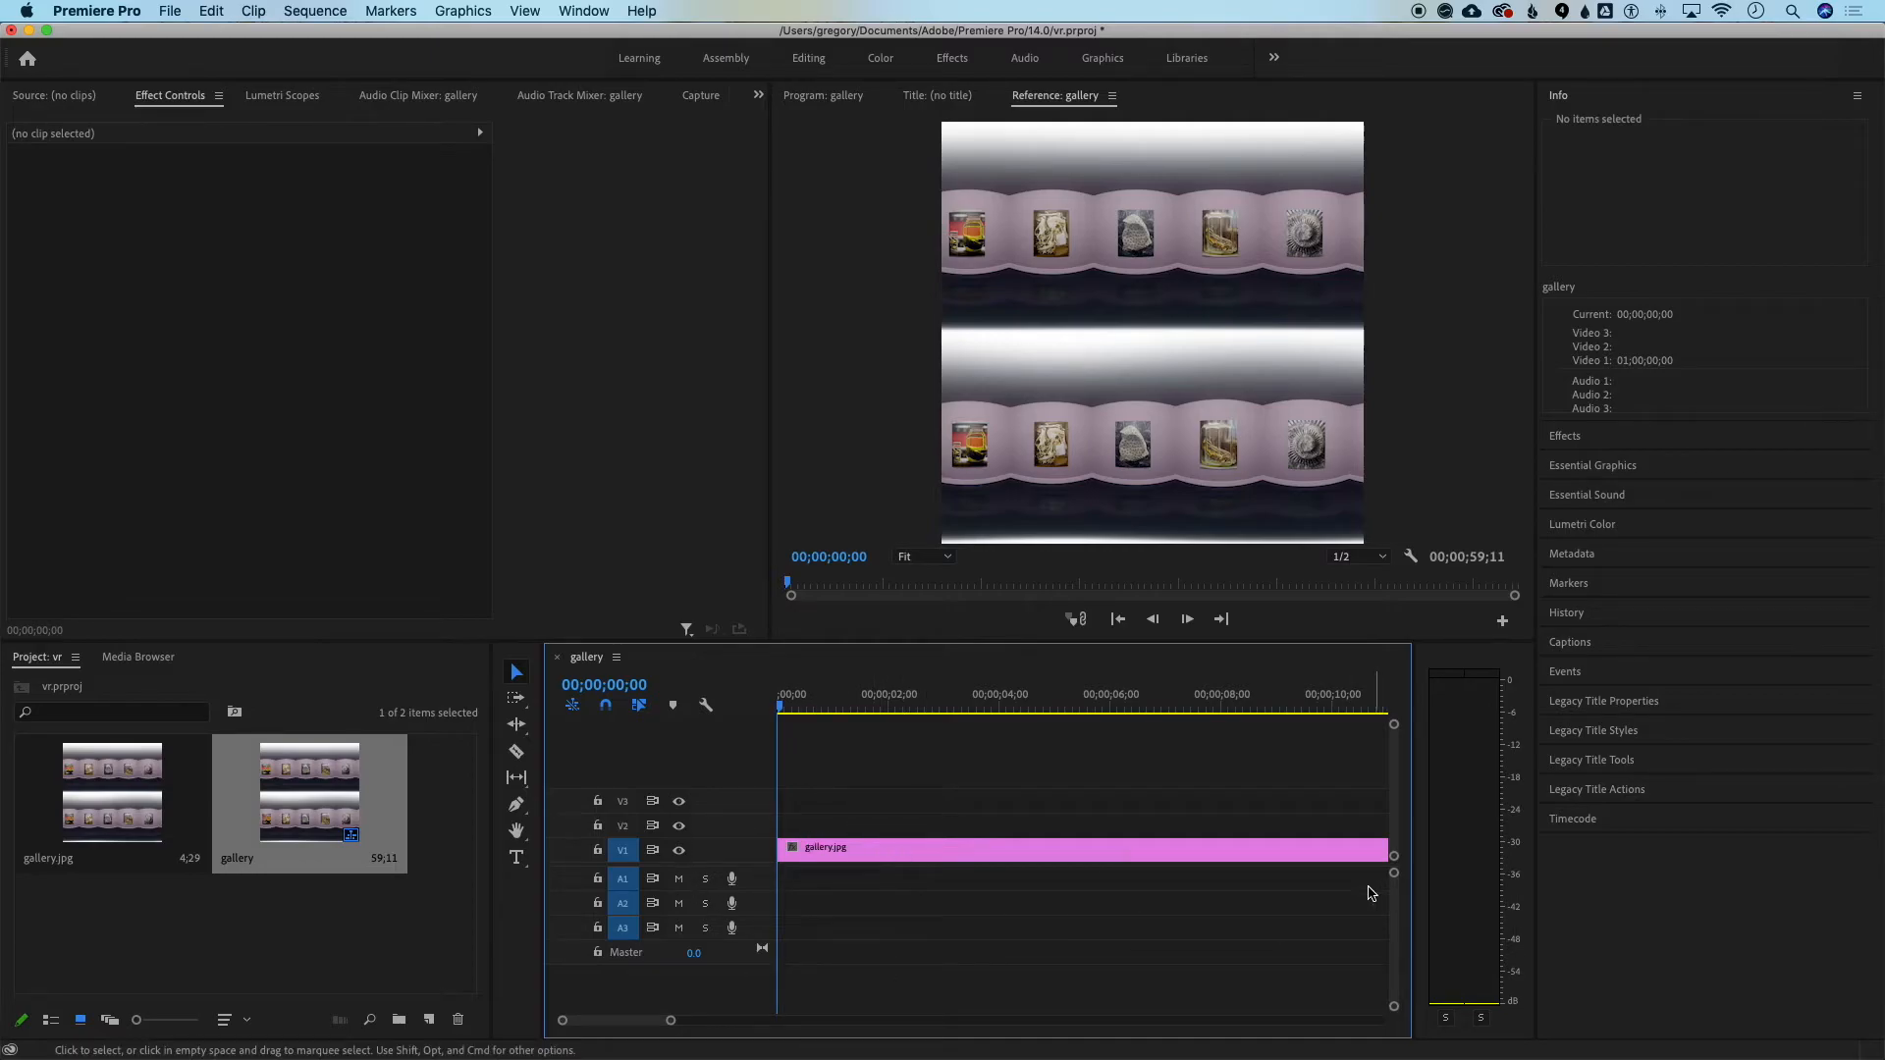
{"action": "left_click", "coordinate": [183, 8]}
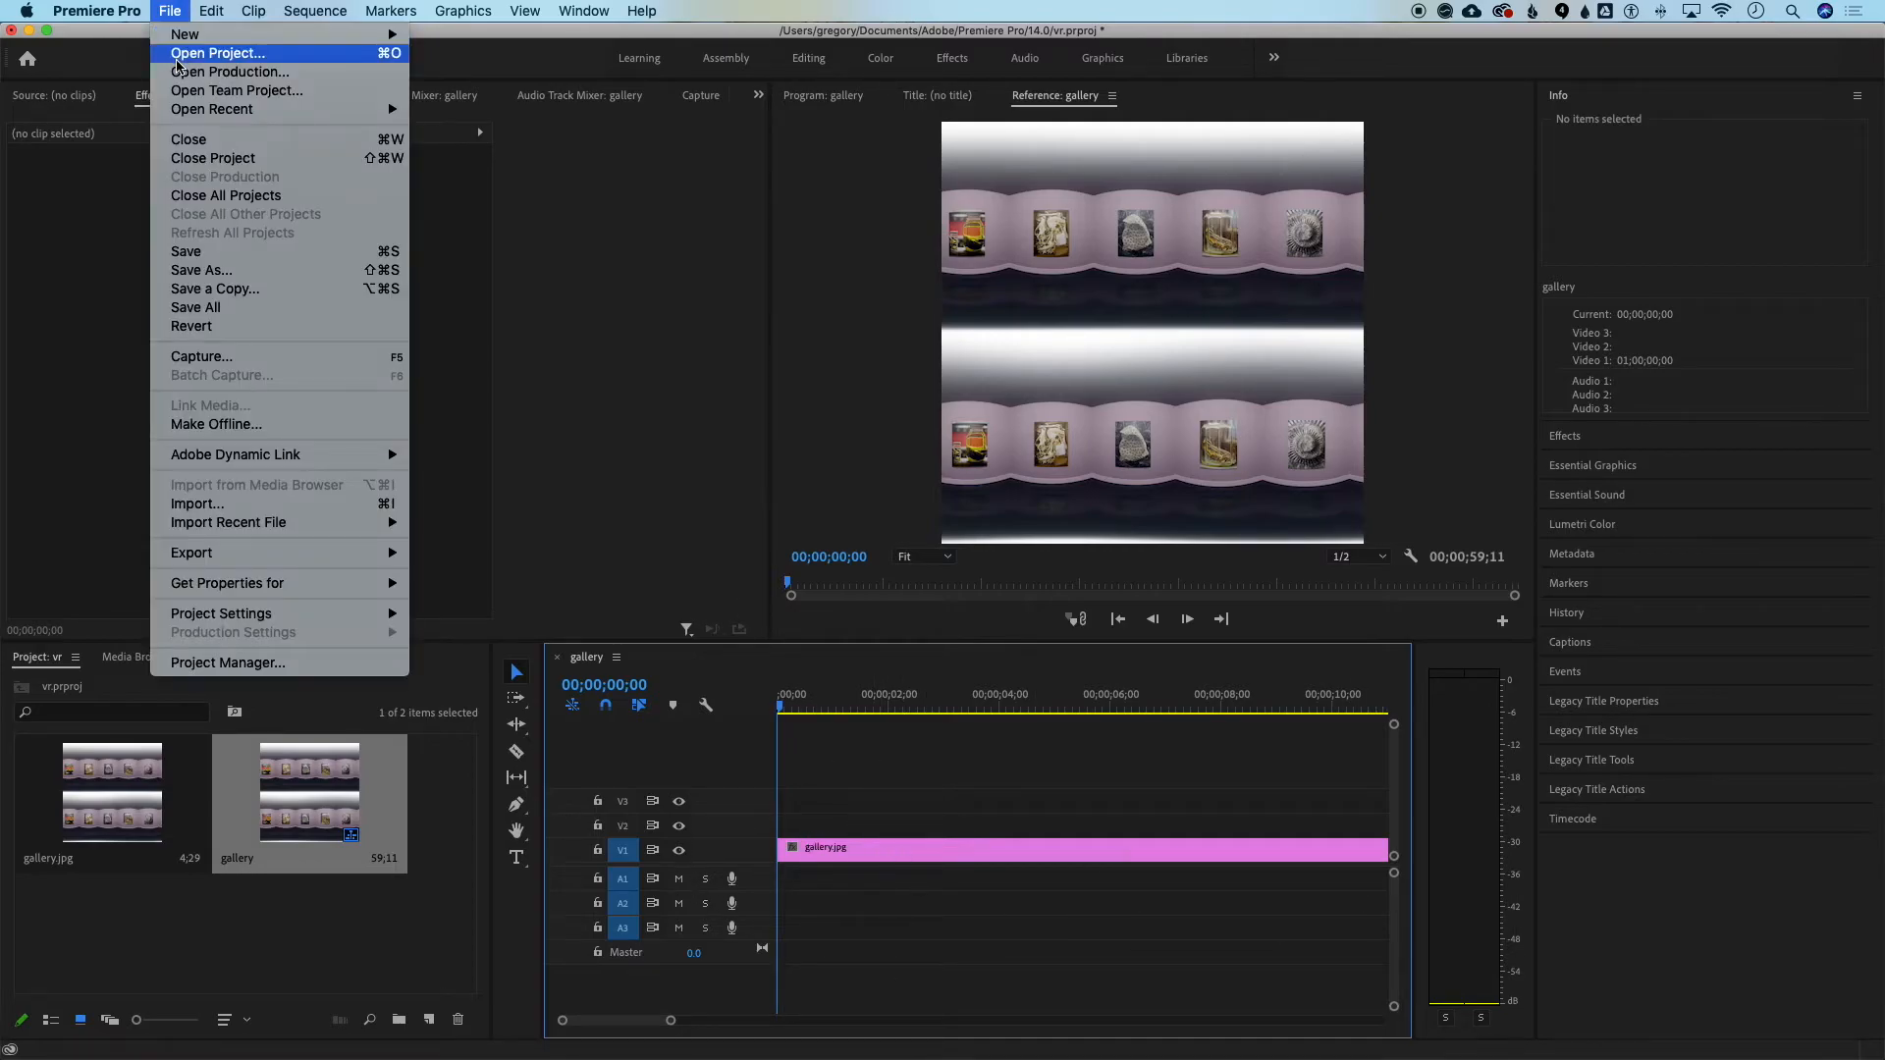
{"action": "mouse_move", "coordinate": [265, 566]}
{"action": "left_click", "coordinate": [469, 554]}
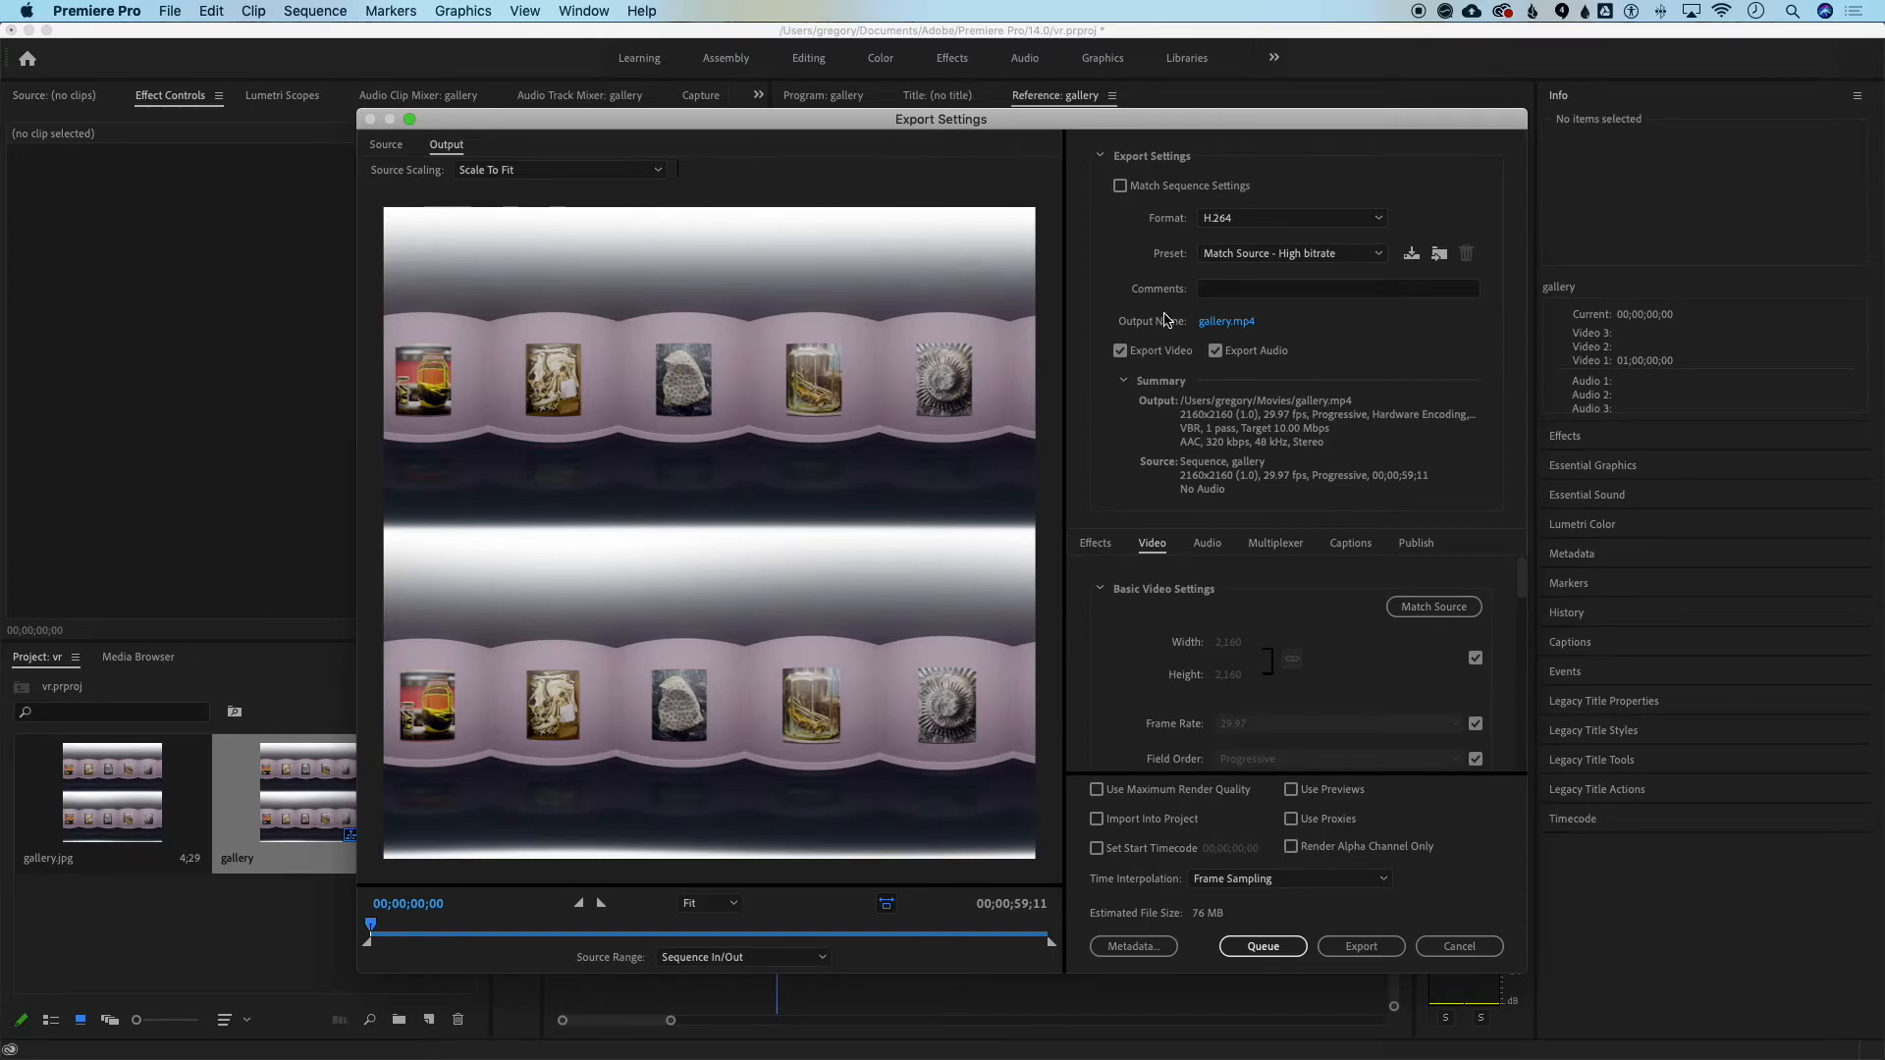
{"action": "left_click", "coordinate": [1217, 352]}
- Mark the video as VR with the Stereoscopic - Over/Under frame layout and export it
{"action": "scroll", "coordinate": [1265, 628], "scroll_direction": "down", "scroll_amount": 6}
{"action": "scroll", "coordinate": [1267, 592], "scroll_direction": "down", "scroll_amount": 5}
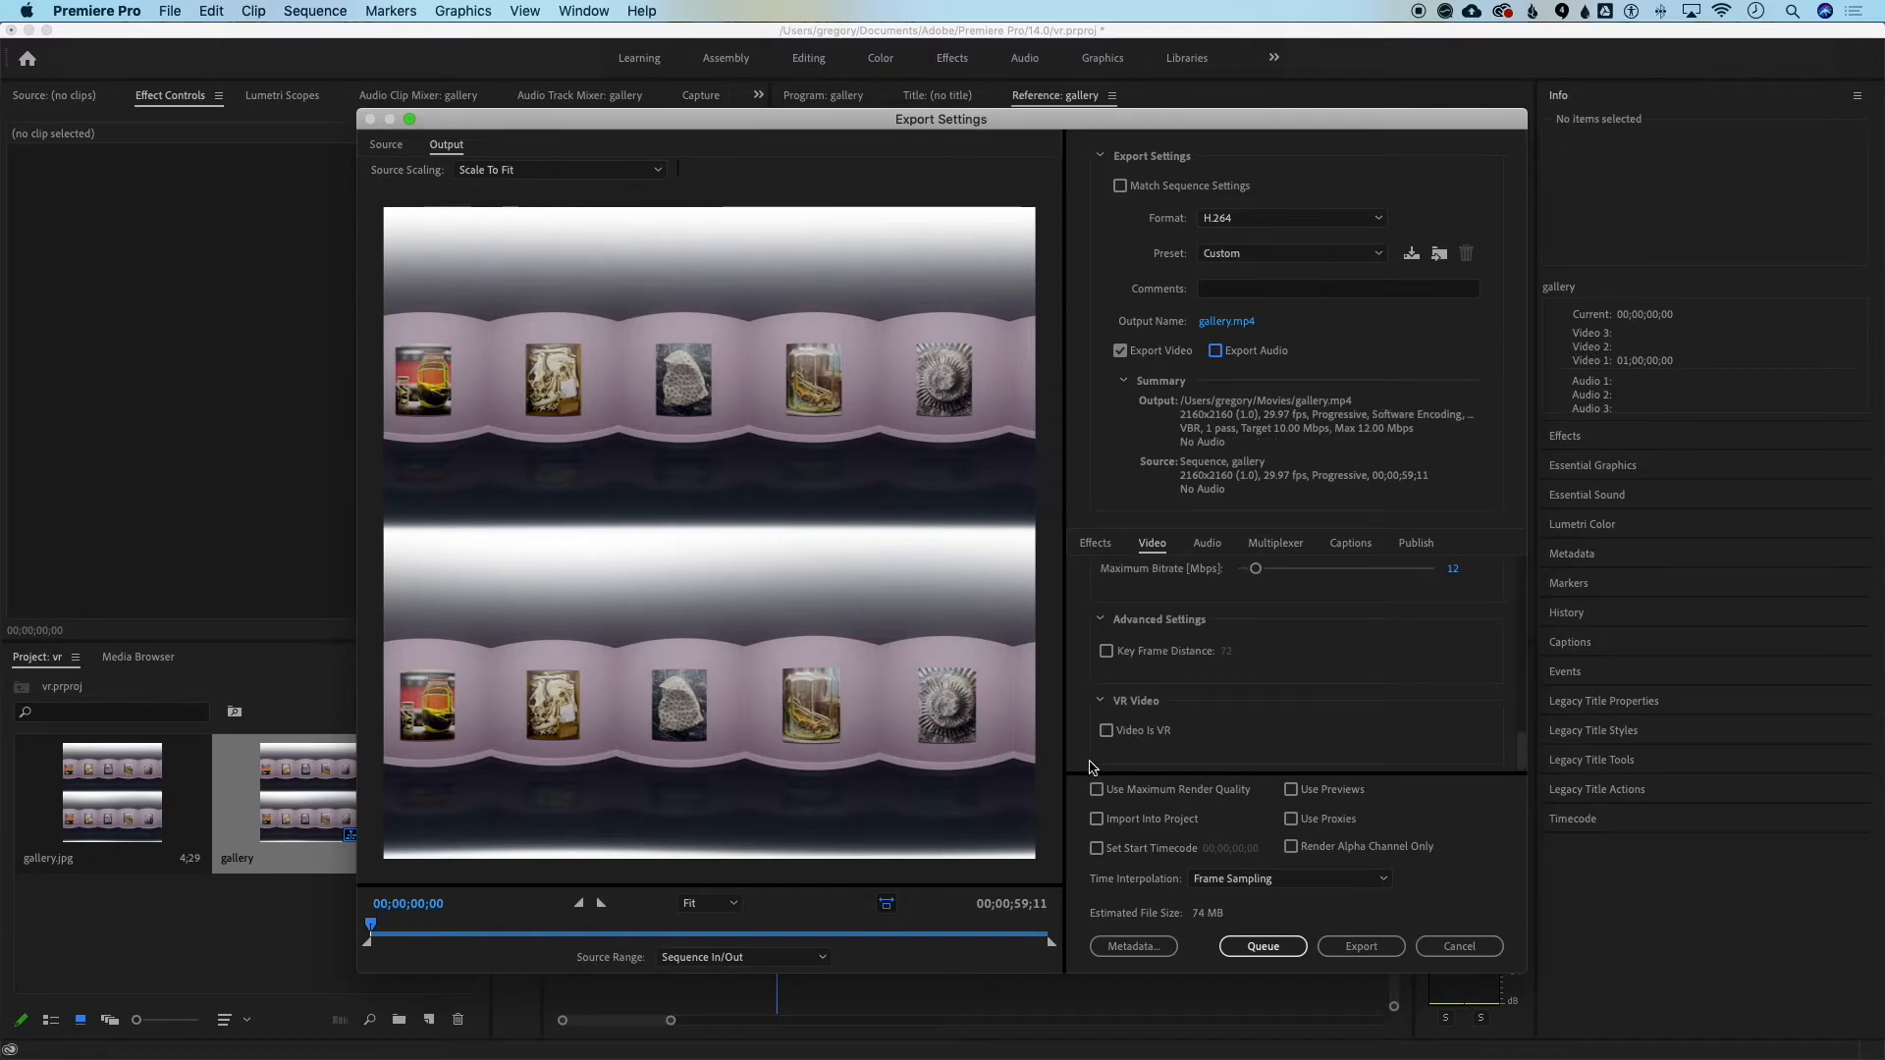
{"action": "left_click", "coordinate": [1151, 739]}
{"action": "scroll", "coordinate": [1226, 728], "scroll_direction": "down", "scroll_amount": 2}
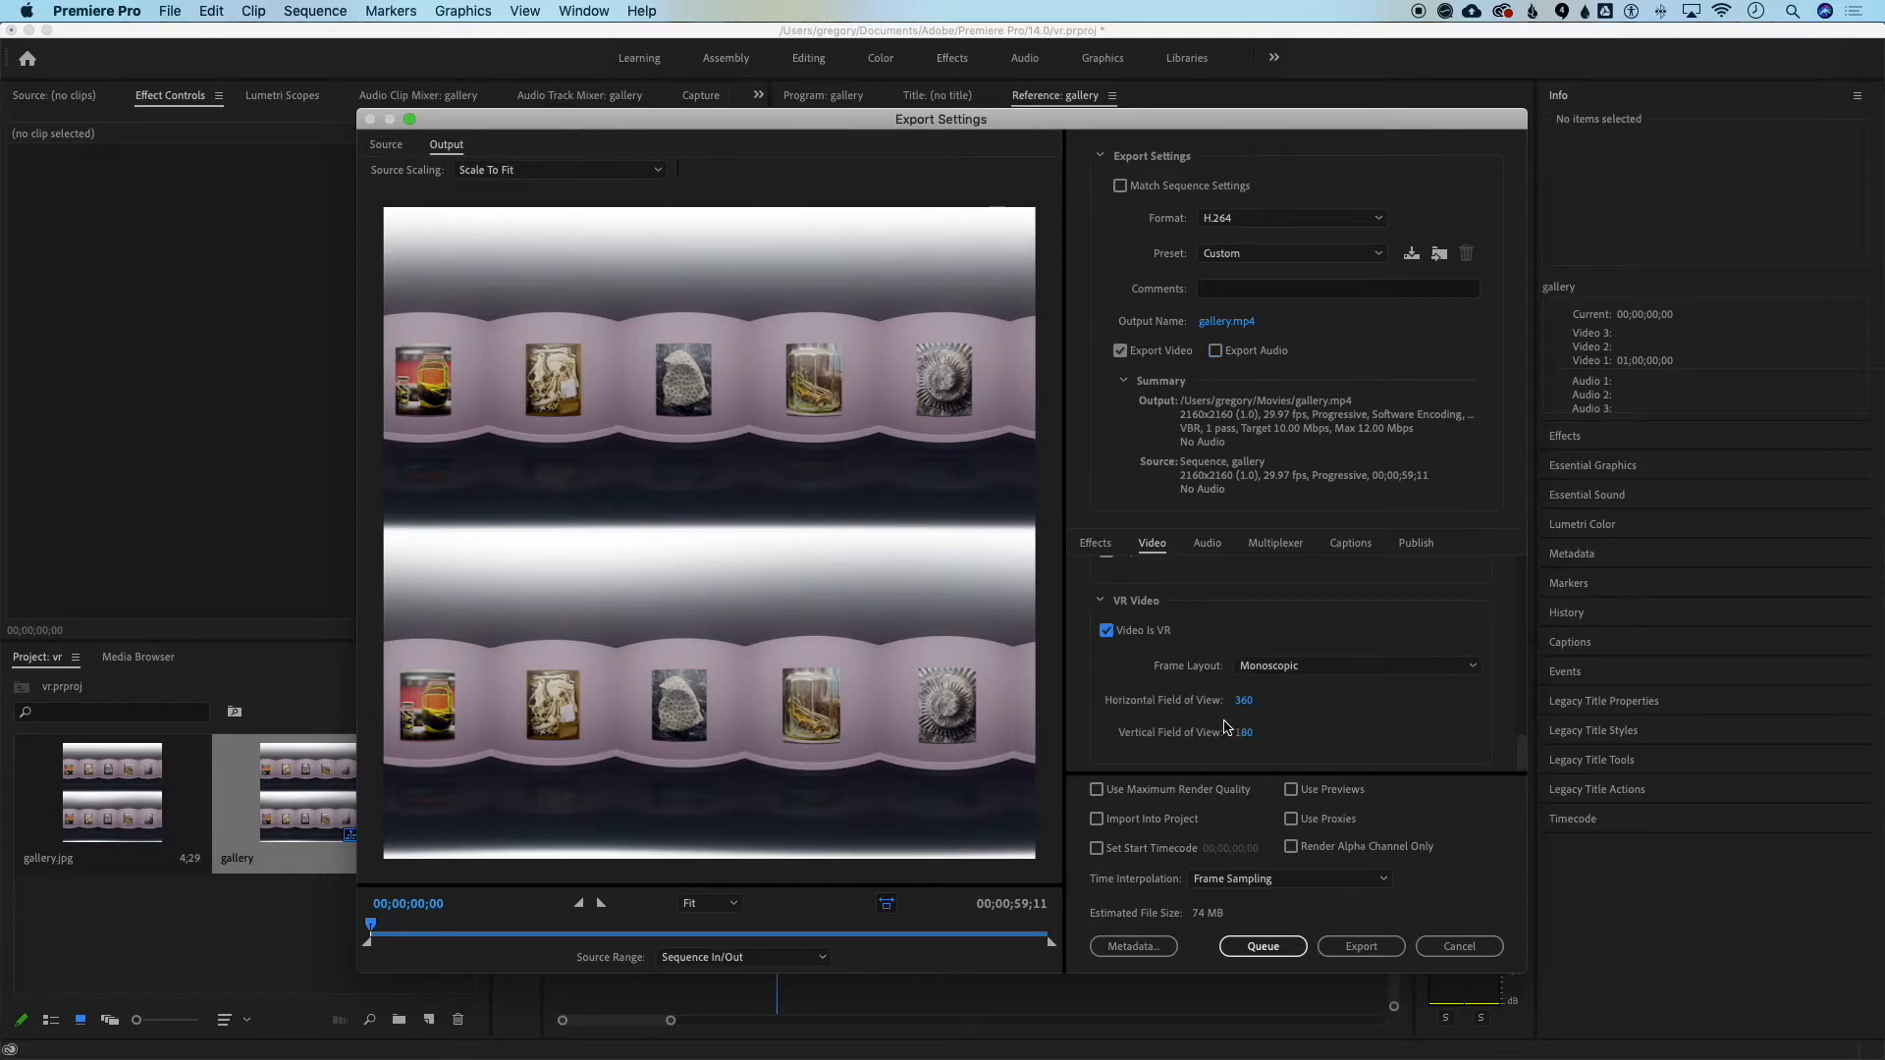
{"action": "left_click", "coordinate": [1283, 666]}
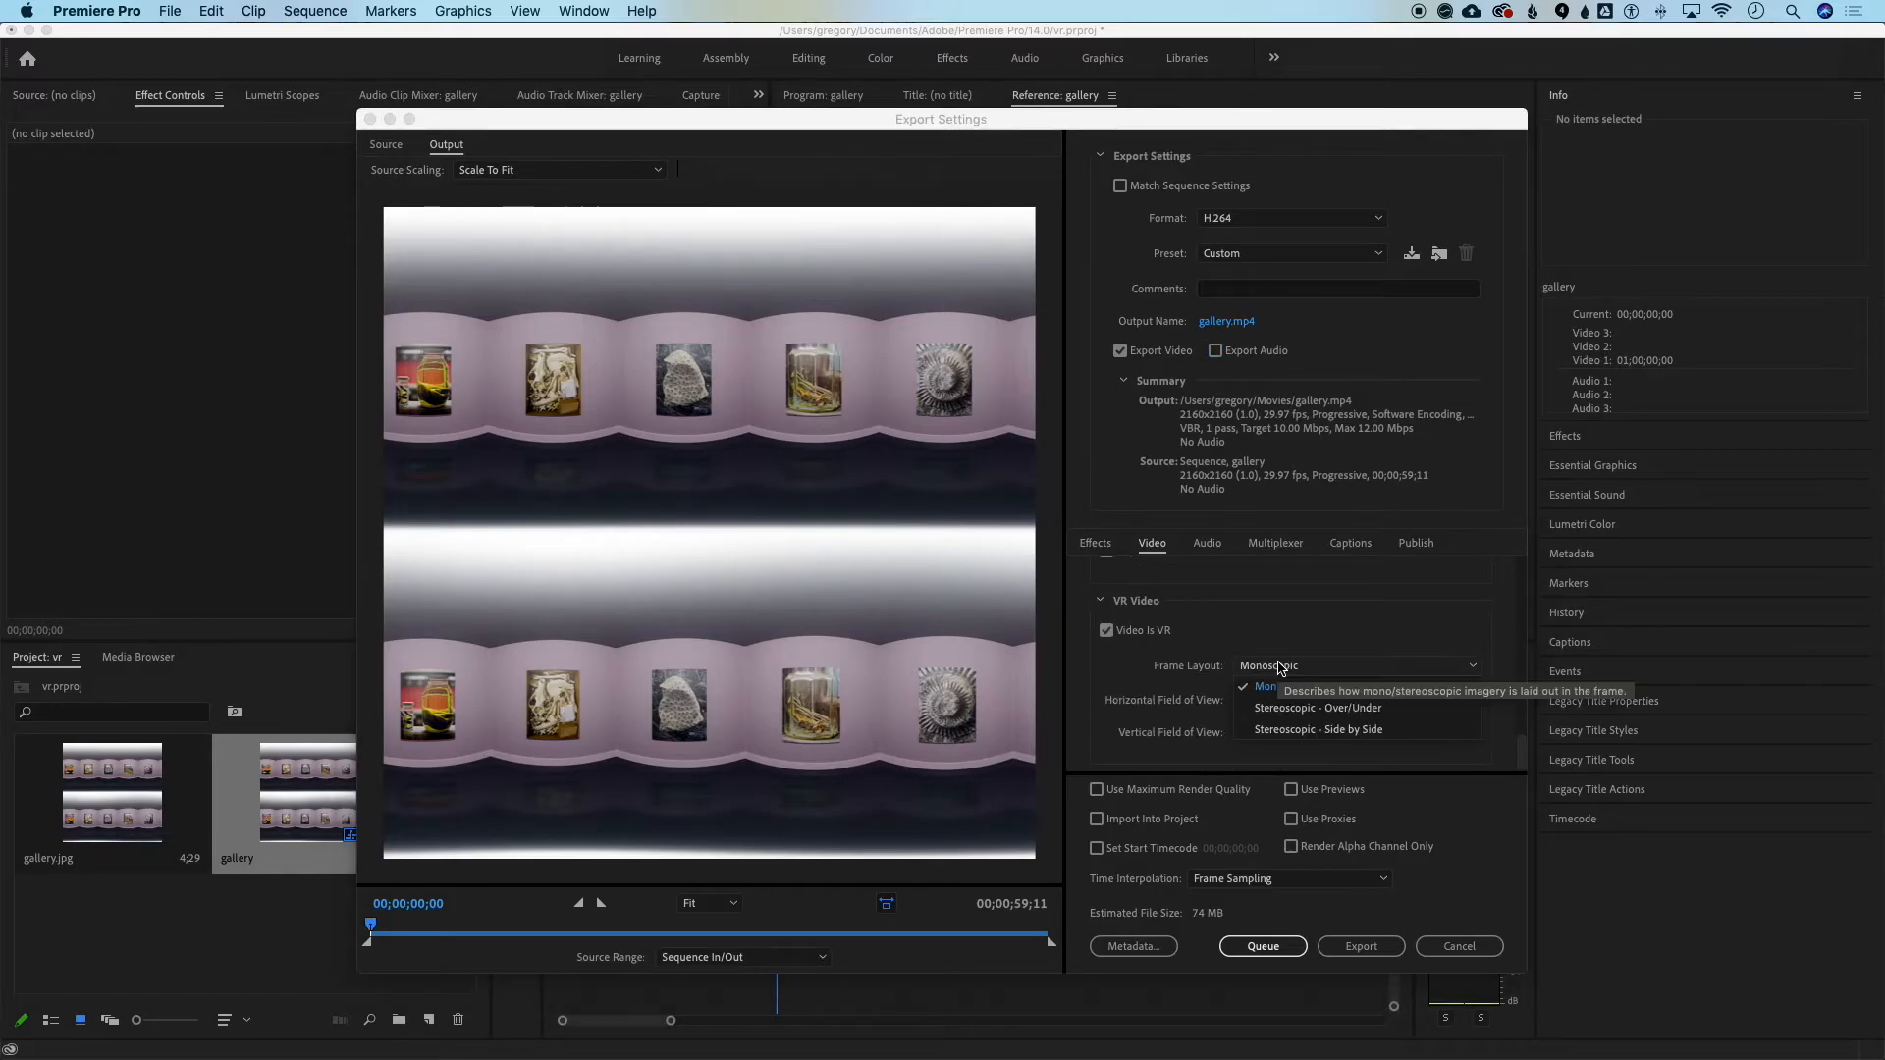
{"action": "left_click", "coordinate": [1331, 715]}
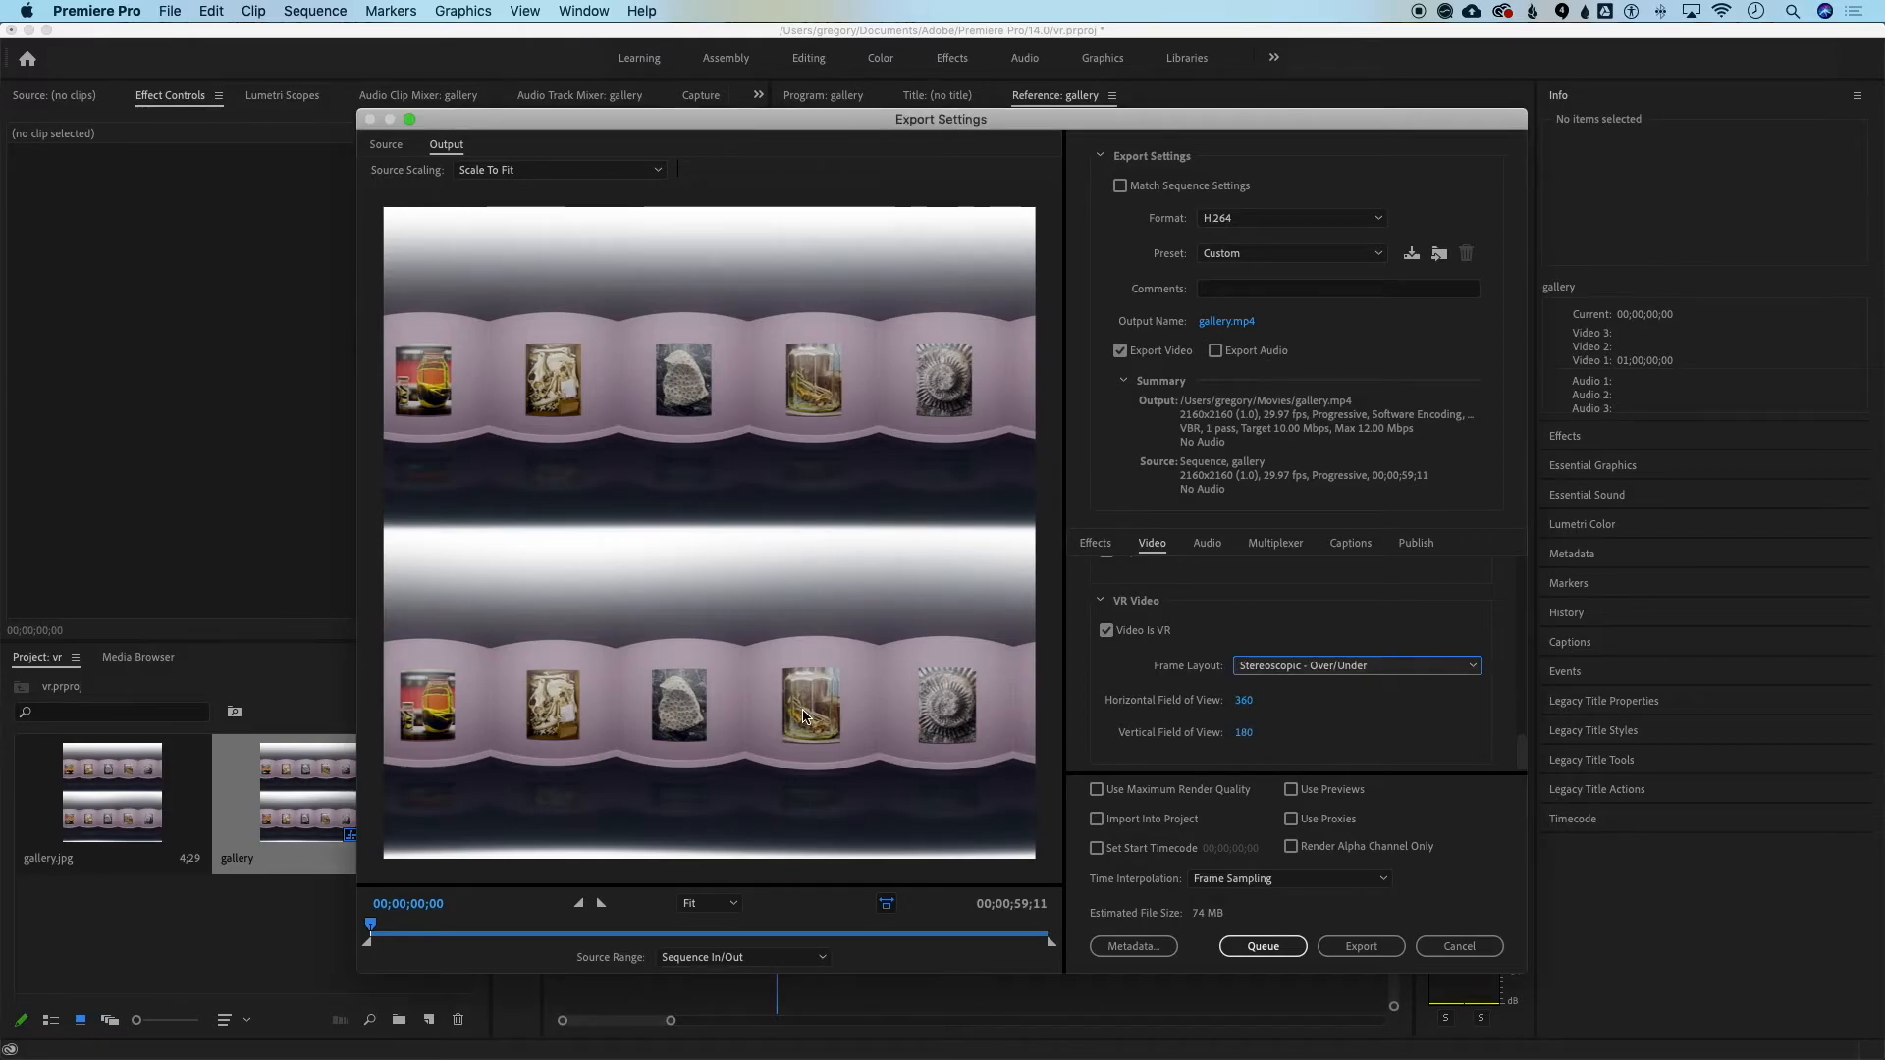
{"action": "left_click", "coordinate": [1355, 945]}
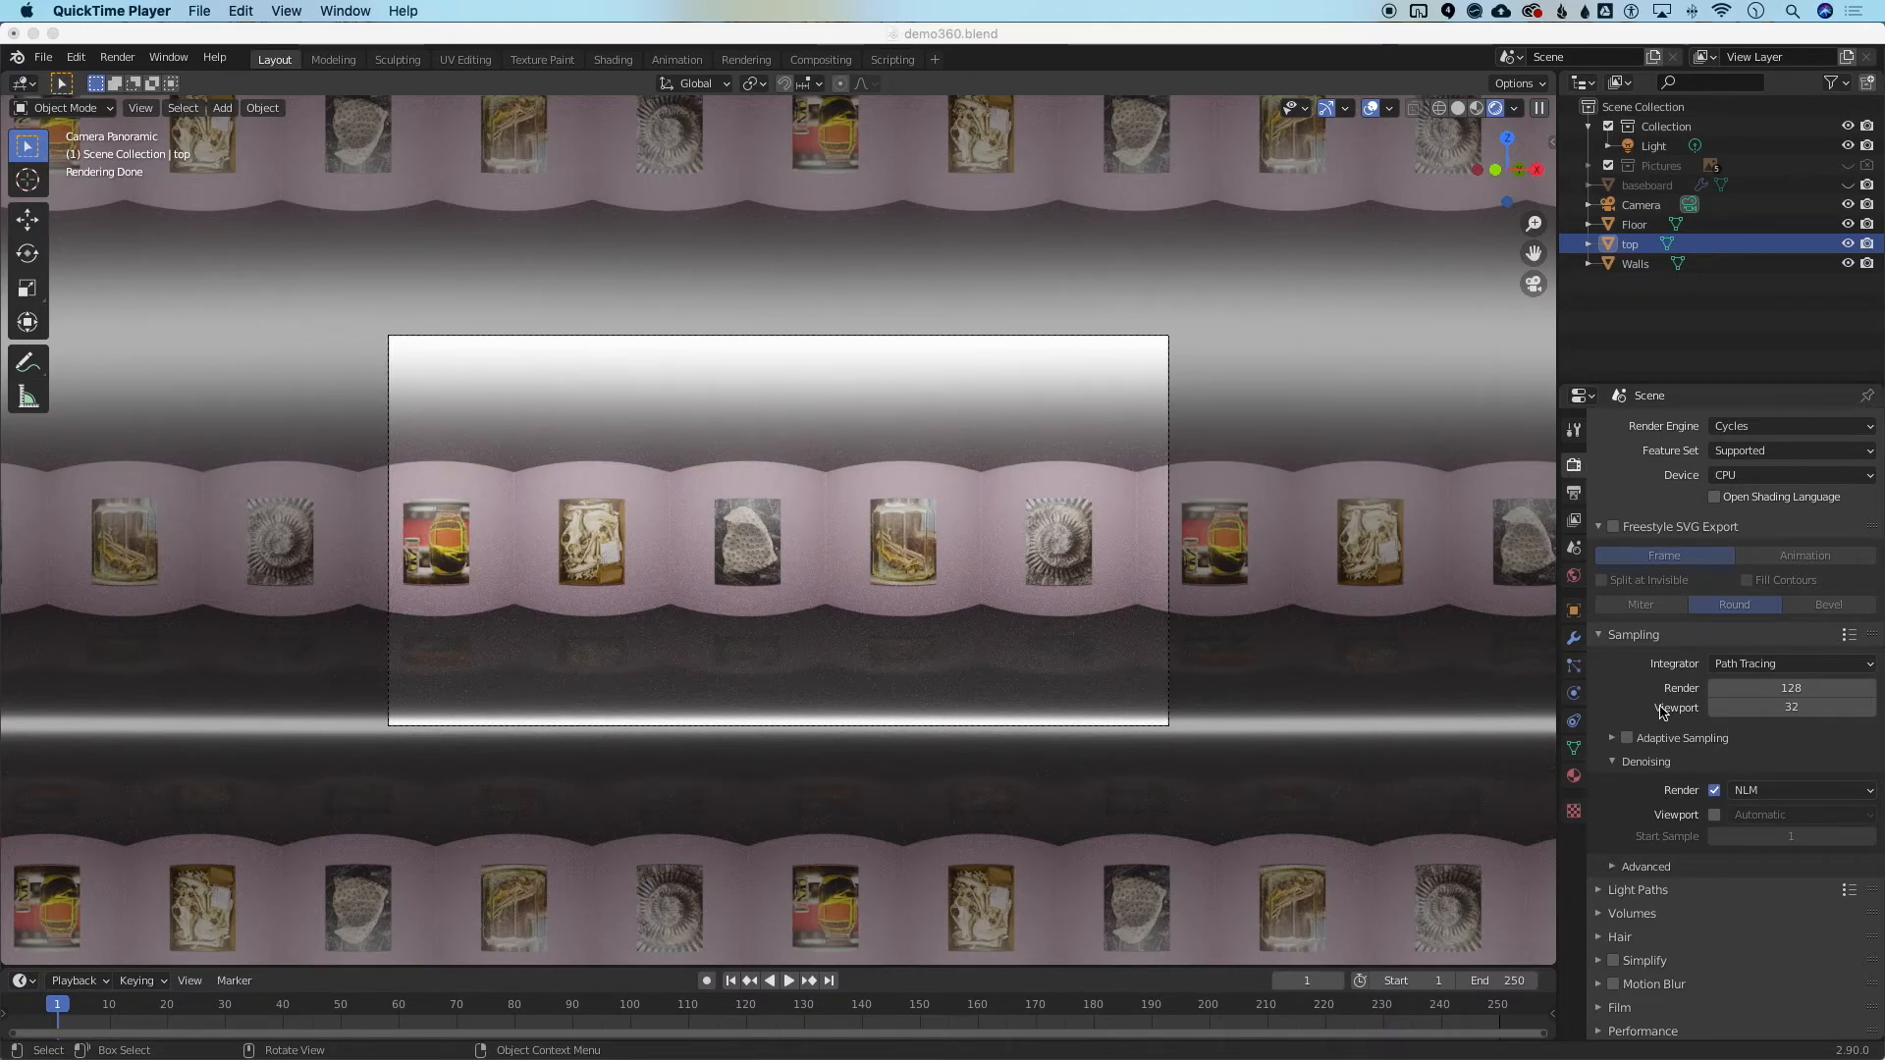
- Switch to Blender and set the scene's output file format to FFmpeg video
{"action": "left_click", "coordinate": [1575, 495]}
{"action": "left_click", "coordinate": [1575, 495]}
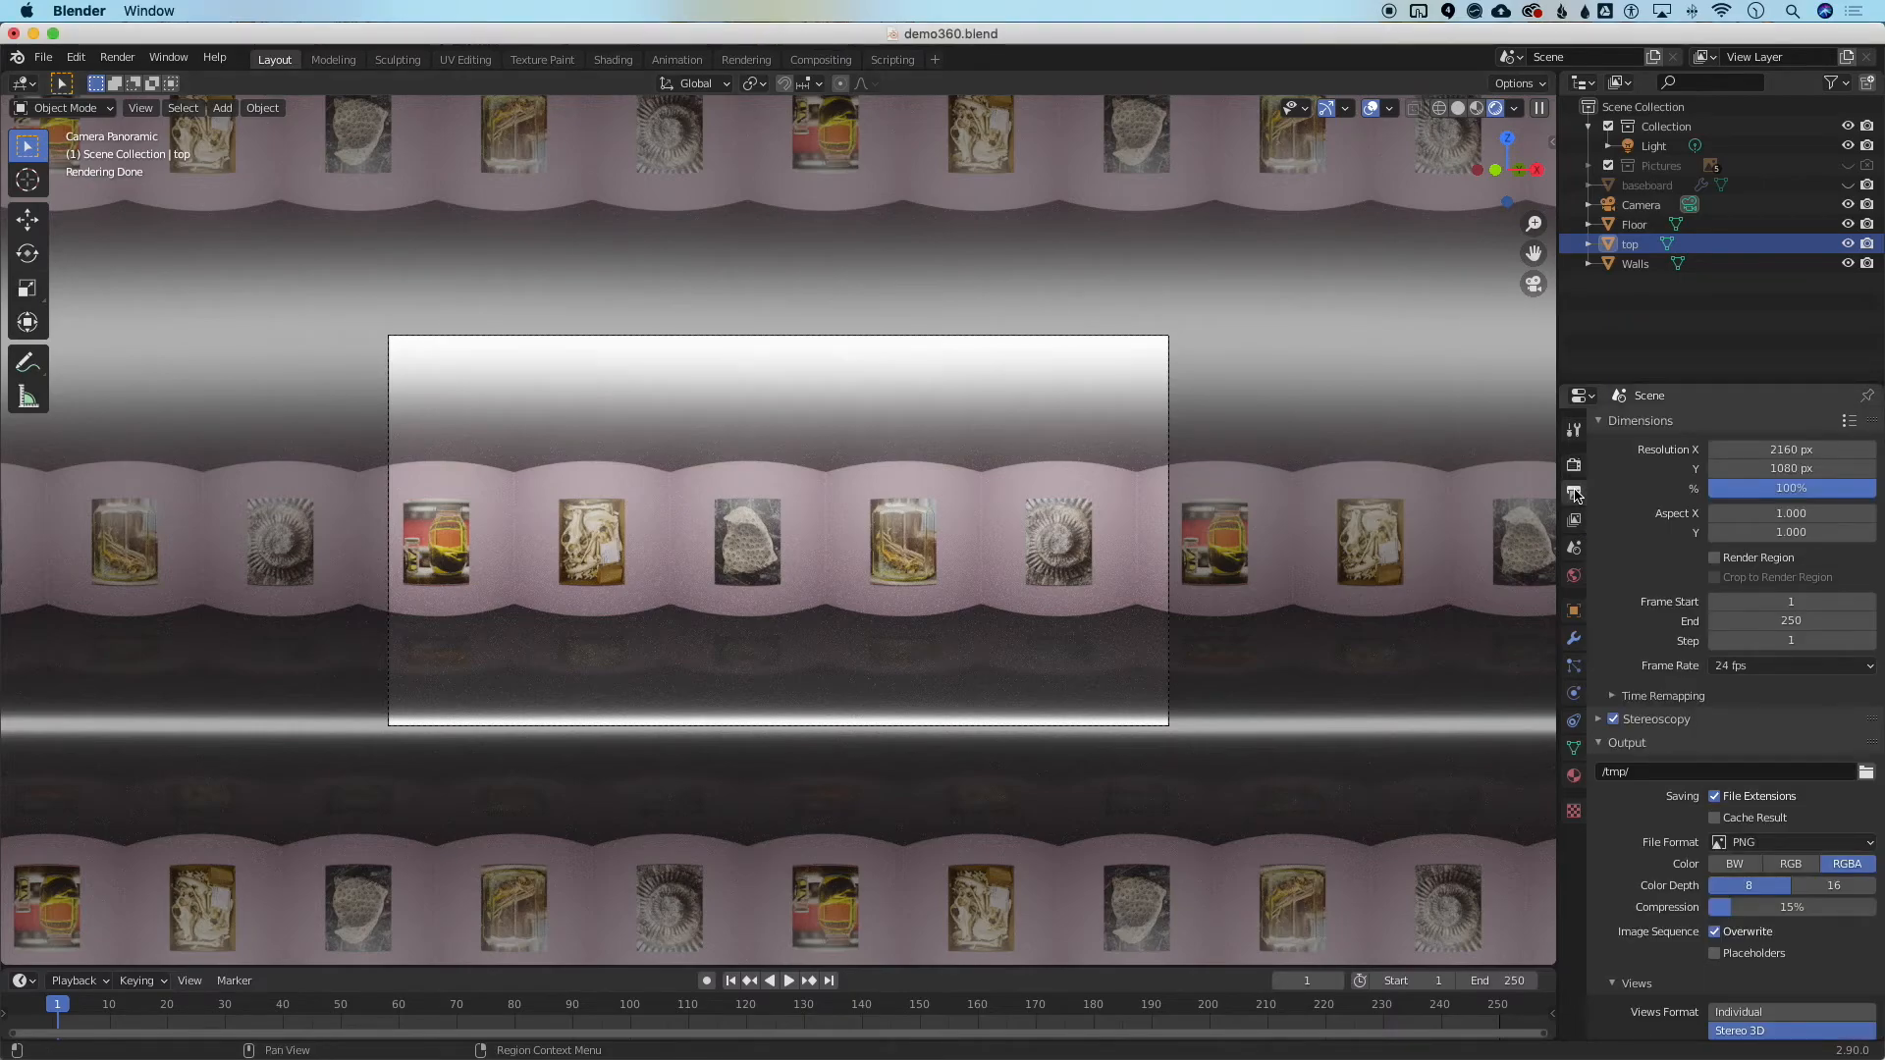
{"action": "scroll", "coordinate": [1682, 535], "scroll_direction": "down", "scroll_amount": 3}
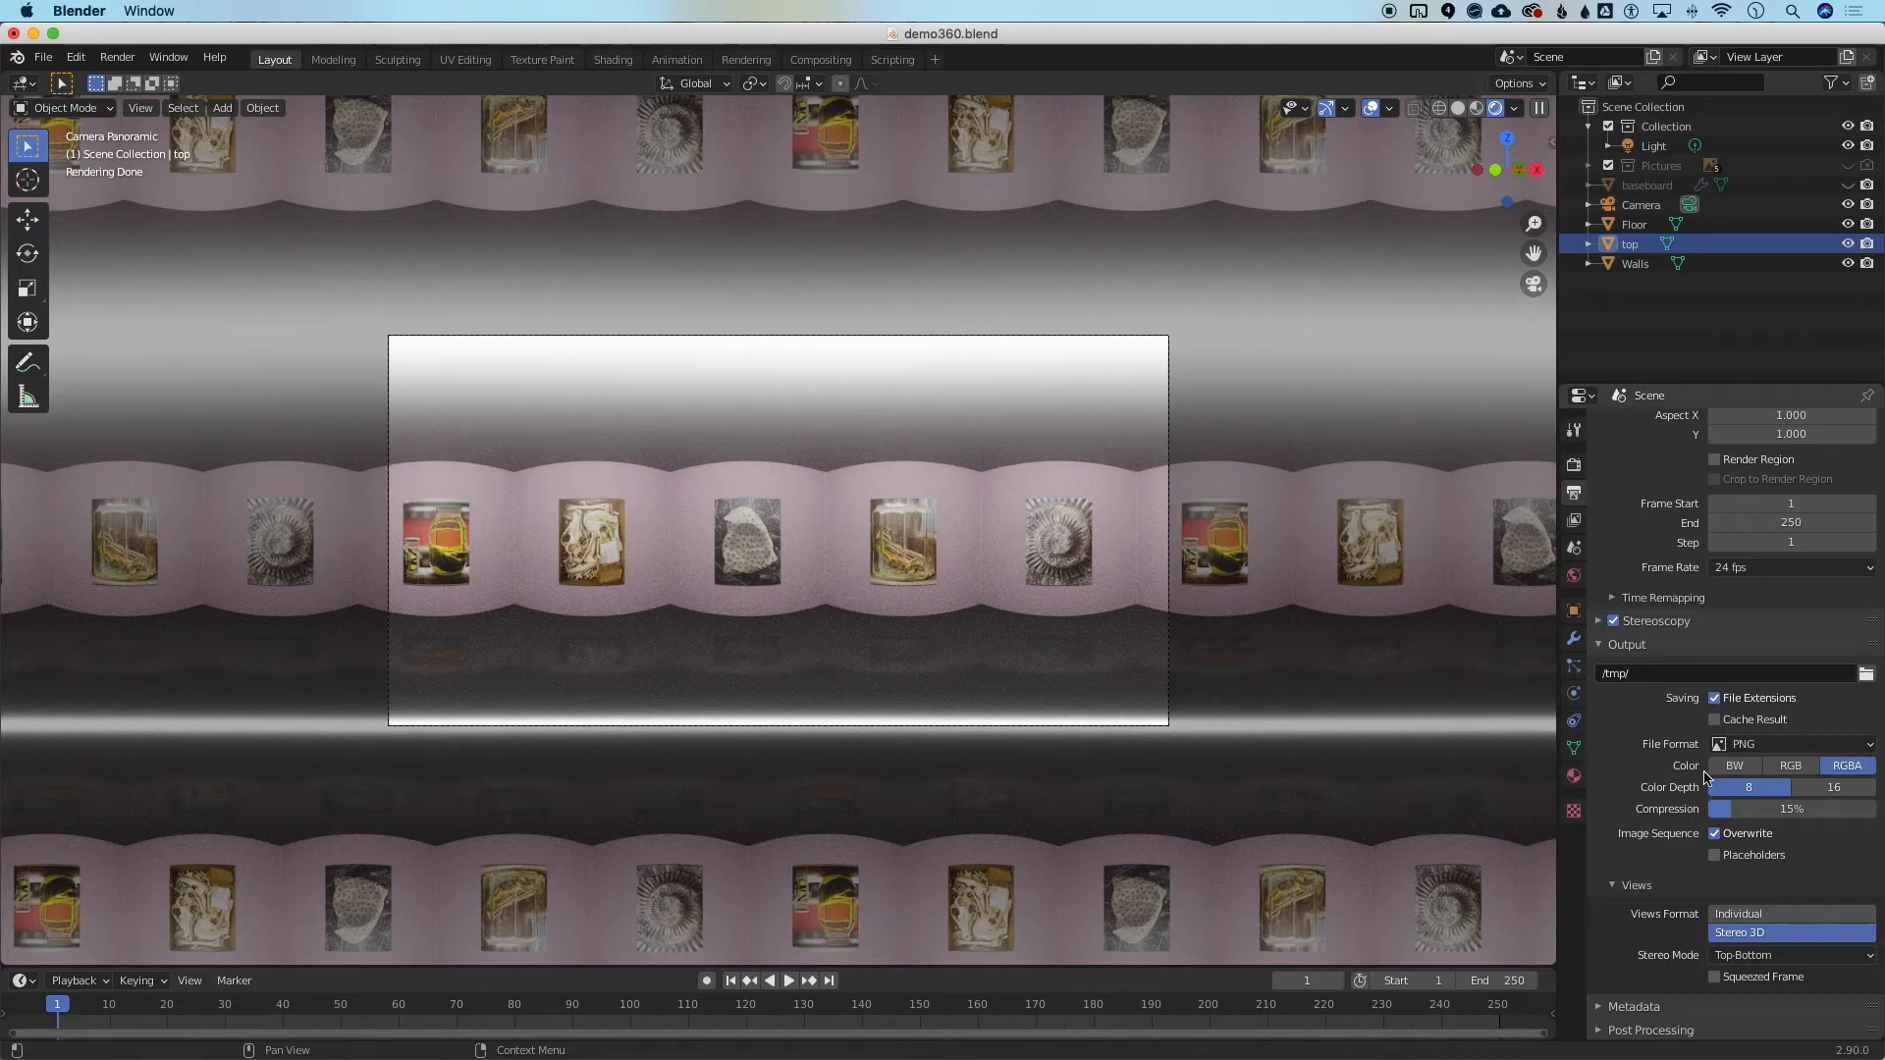
{"action": "left_click", "coordinate": [1723, 748]}
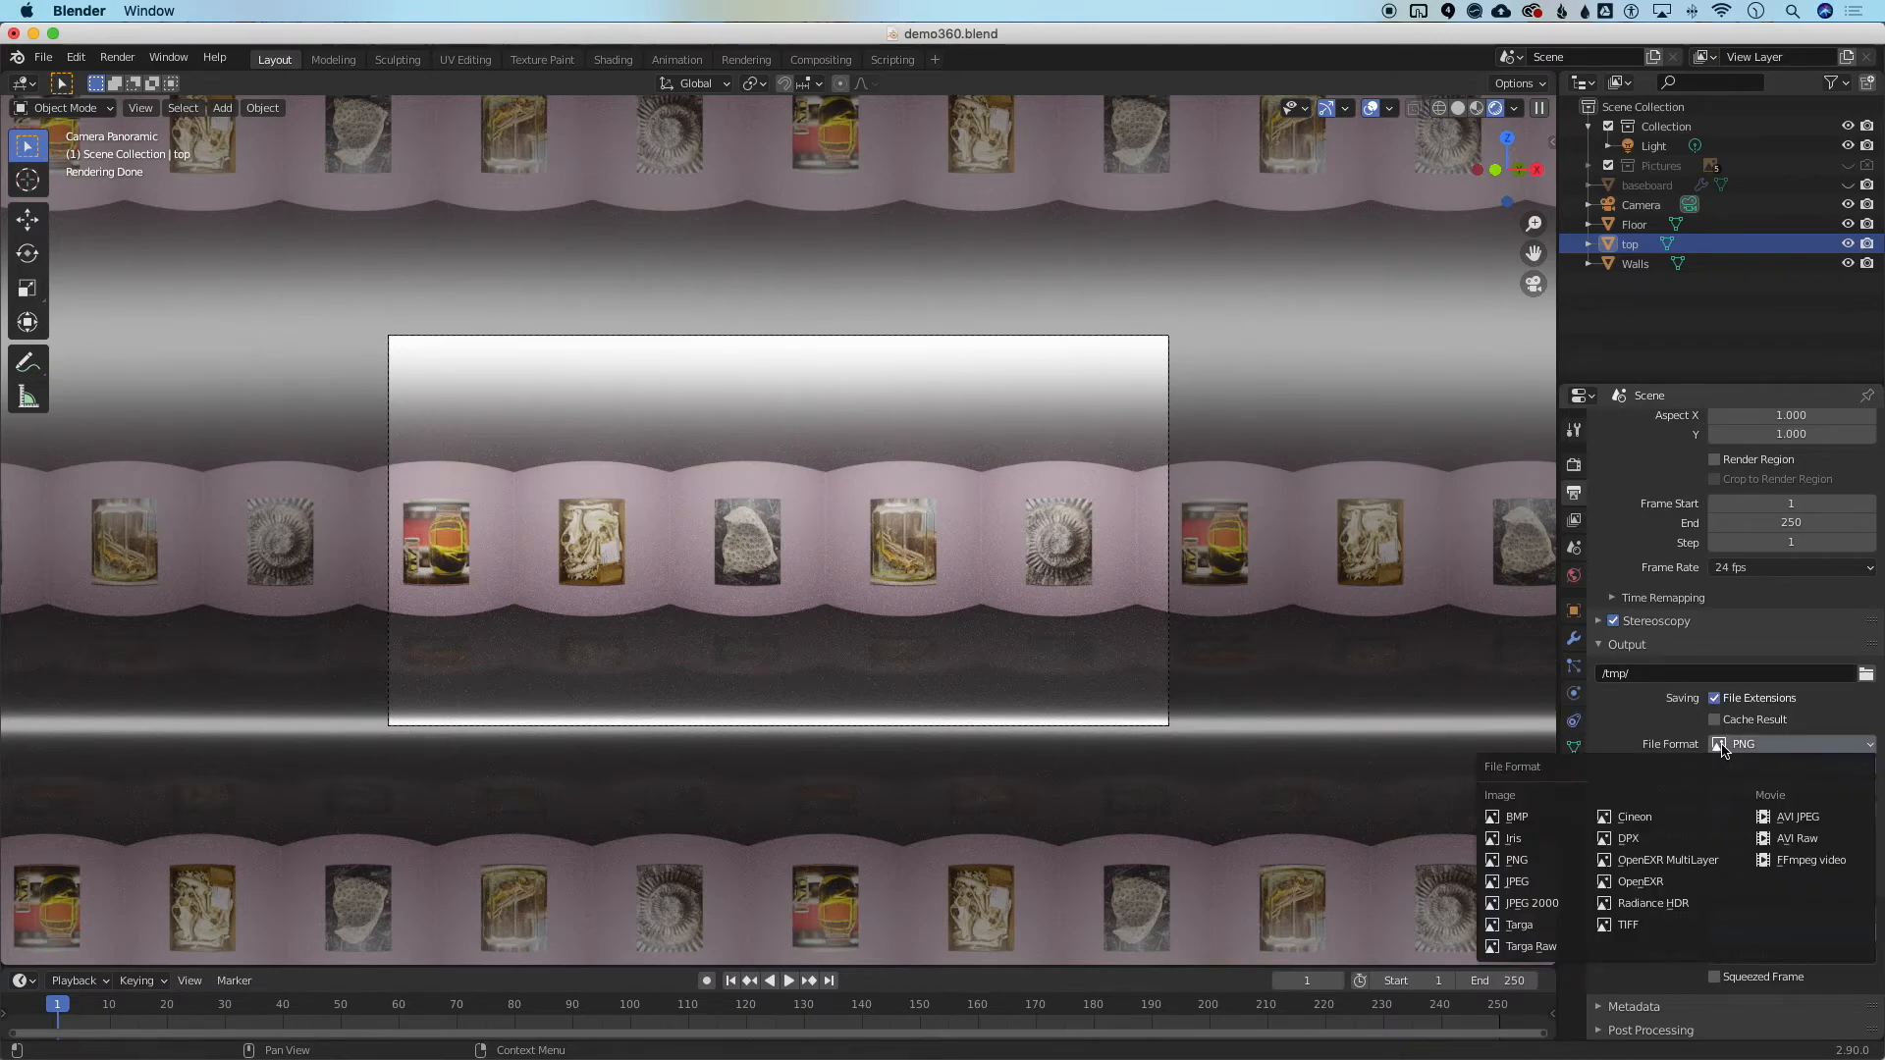
{"action": "left_click", "coordinate": [1794, 862]}
{"action": "scroll", "coordinate": [1669, 845], "scroll_direction": "up", "scroll_amount": 2}
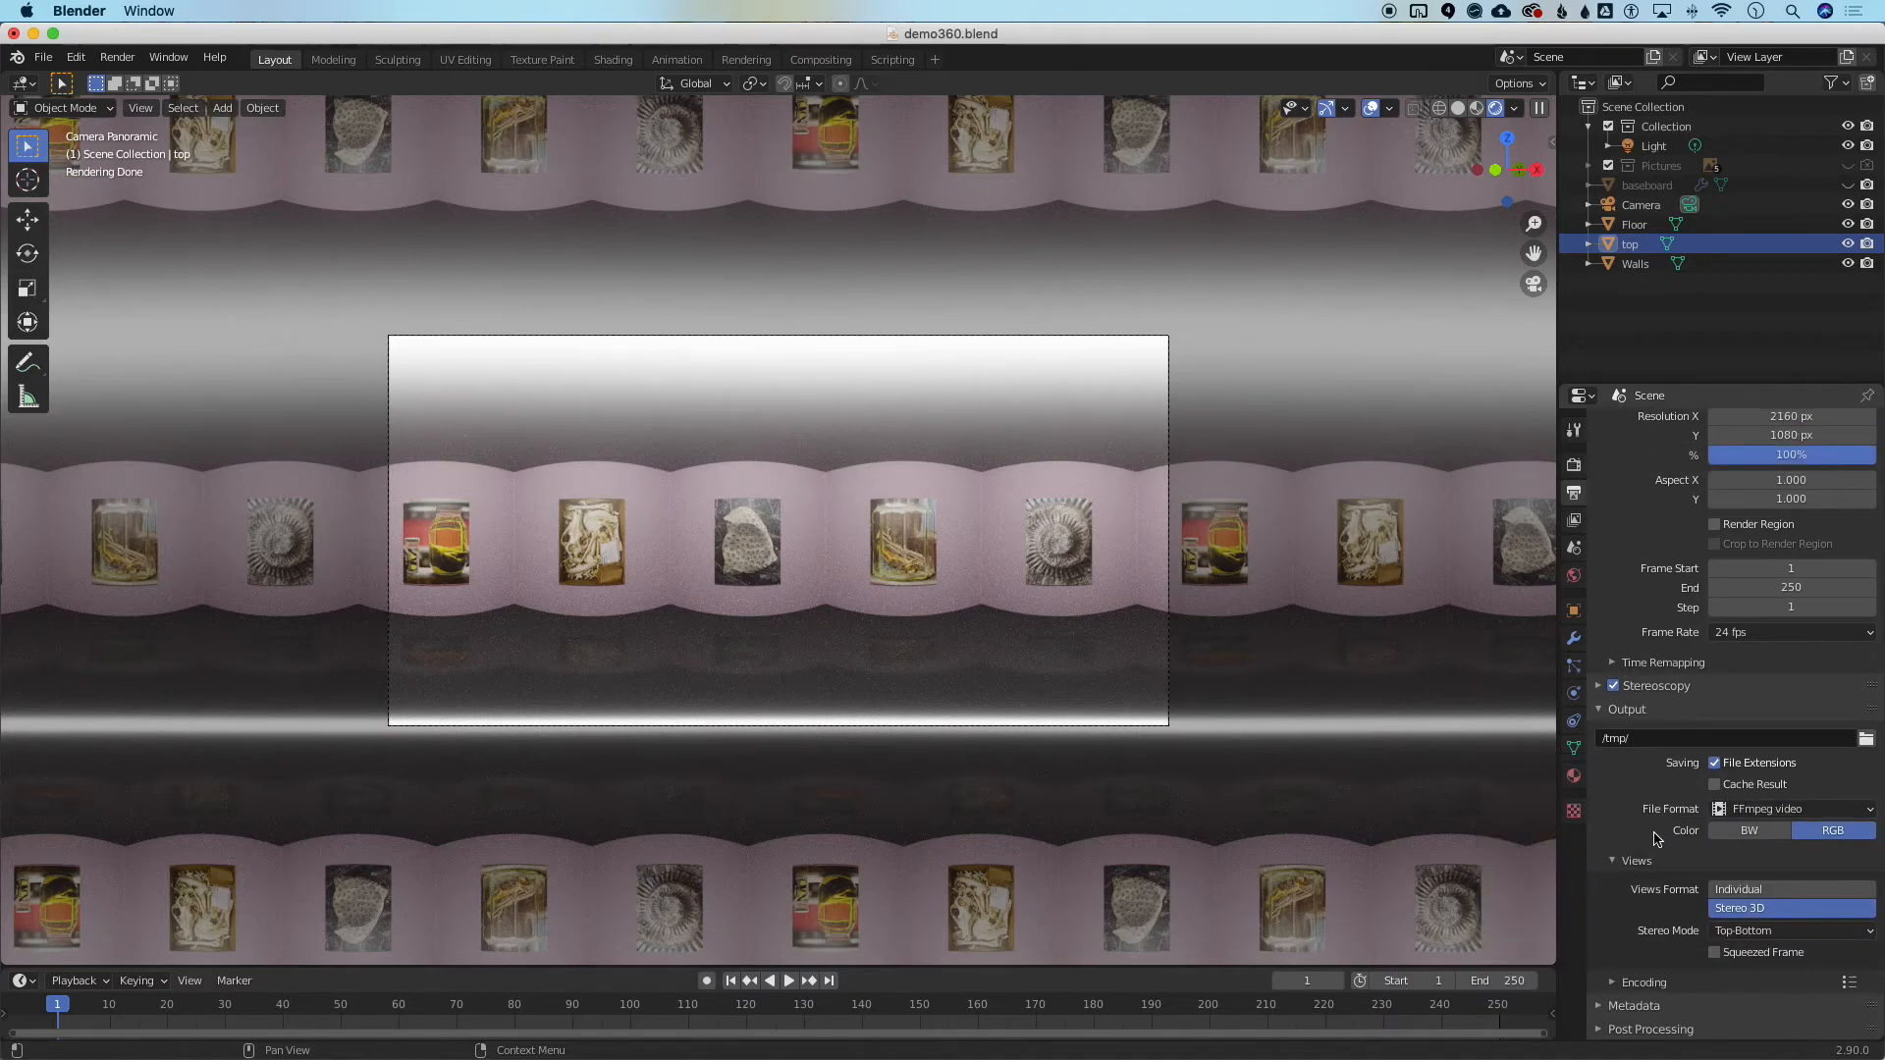
- Expand the video encoding settings and set the container to MPEG-4
{"action": "left_click", "coordinate": [1615, 983]}
{"action": "scroll", "coordinate": [1615, 987], "scroll_direction": "down", "scroll_amount": 5}
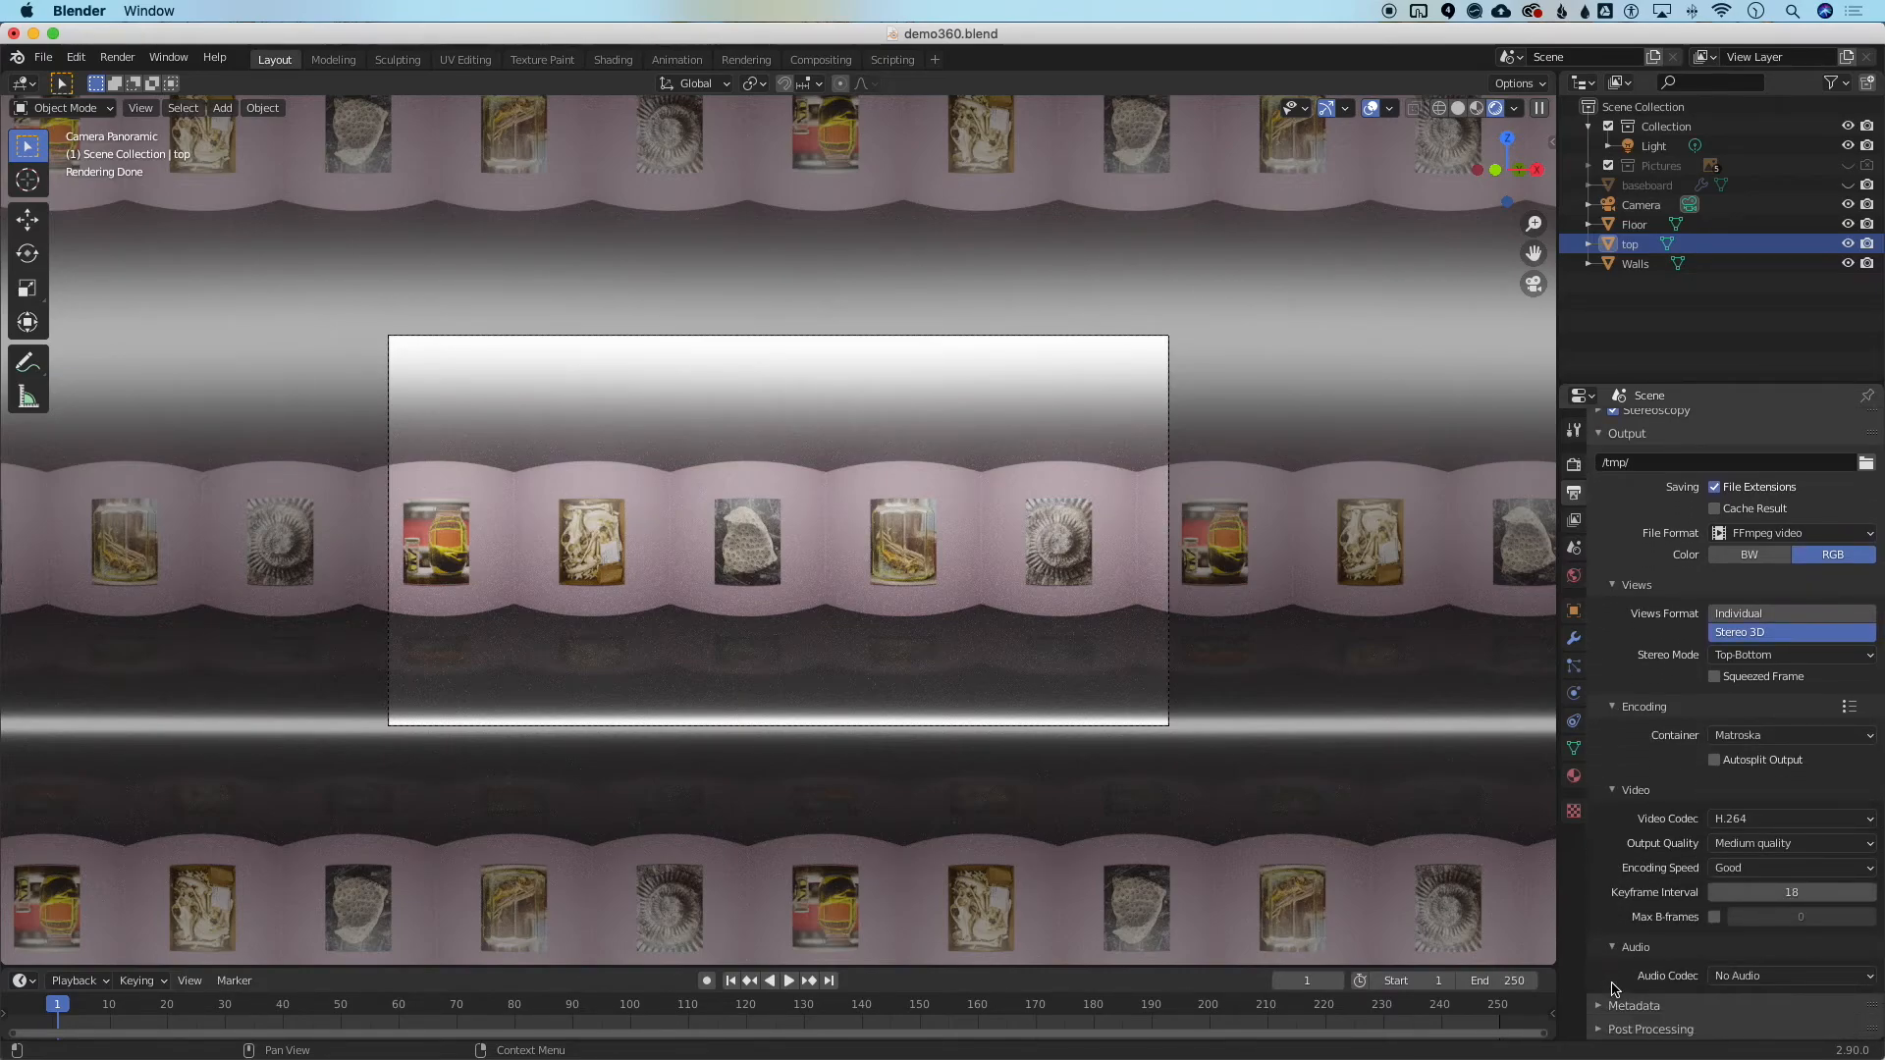
{"action": "left_click", "coordinate": [1720, 821]}
{"action": "left_click", "coordinate": [1720, 823]}
{"action": "left_click", "coordinate": [1722, 736]}
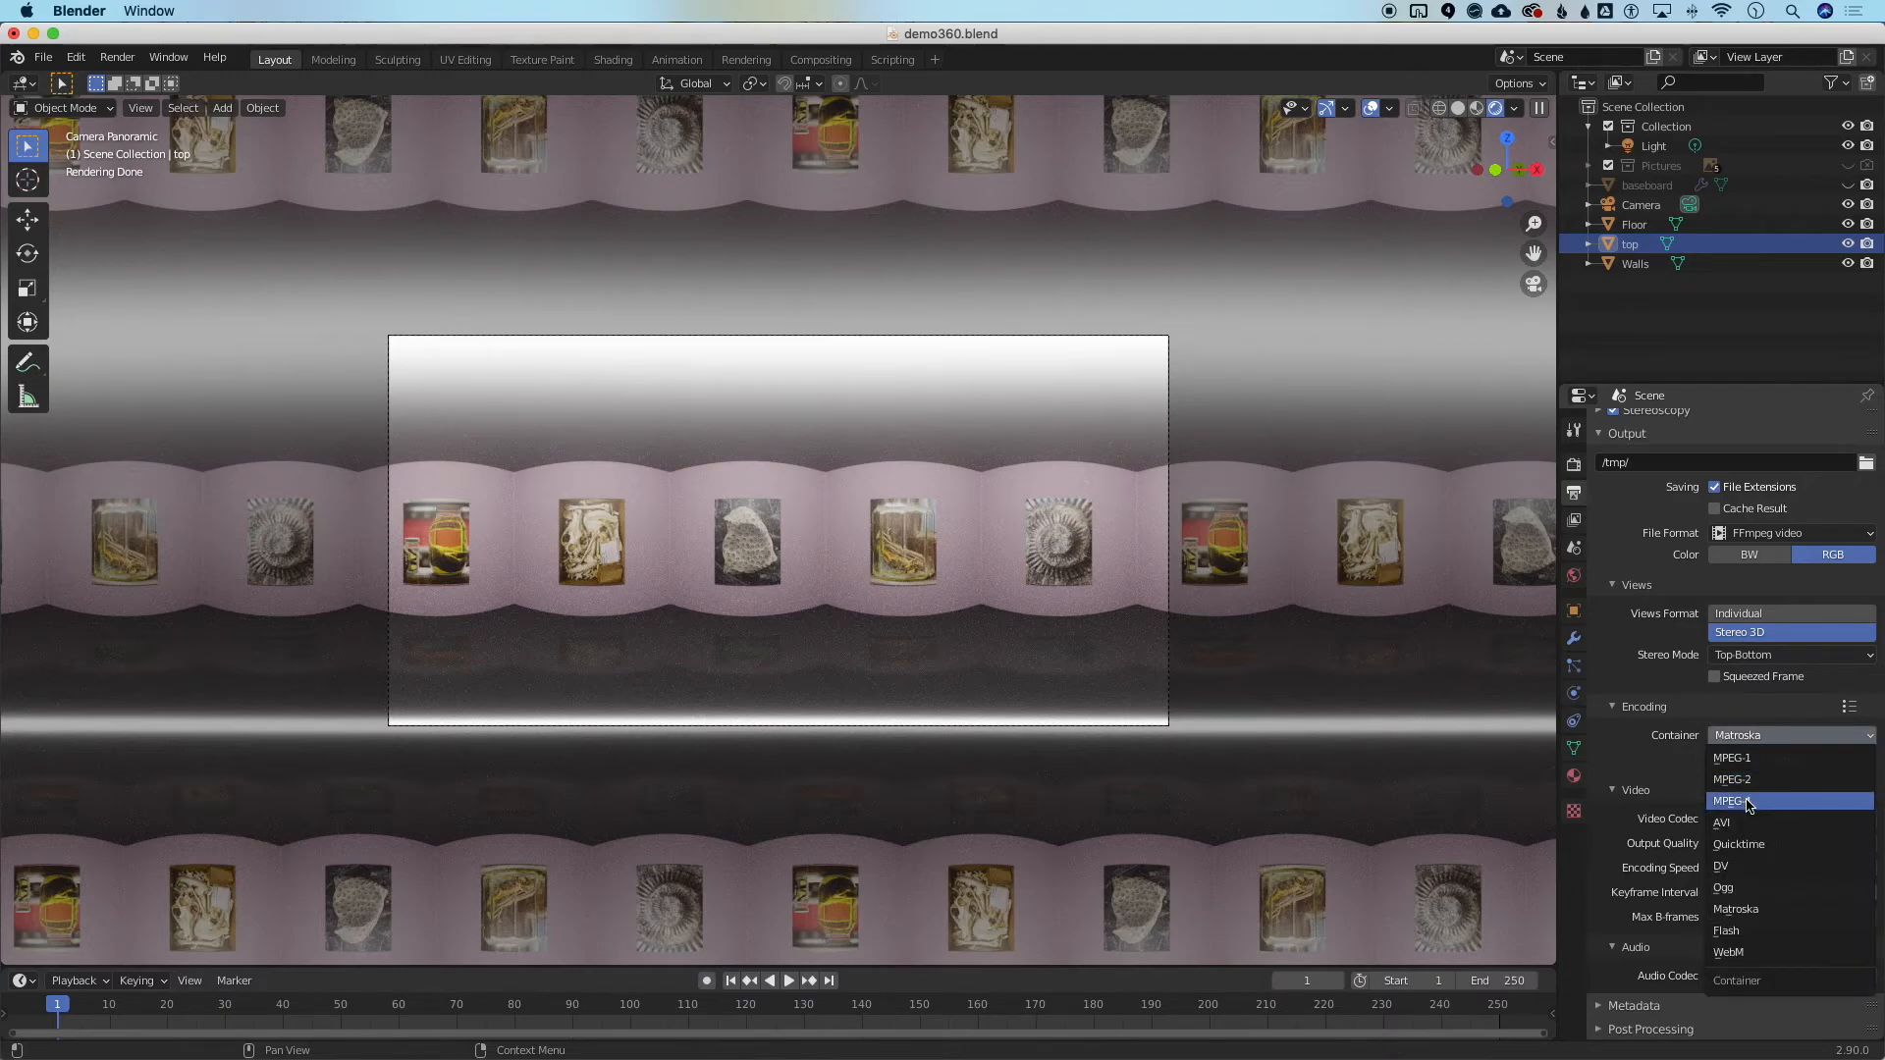
{"action": "left_click", "coordinate": [1746, 801]}
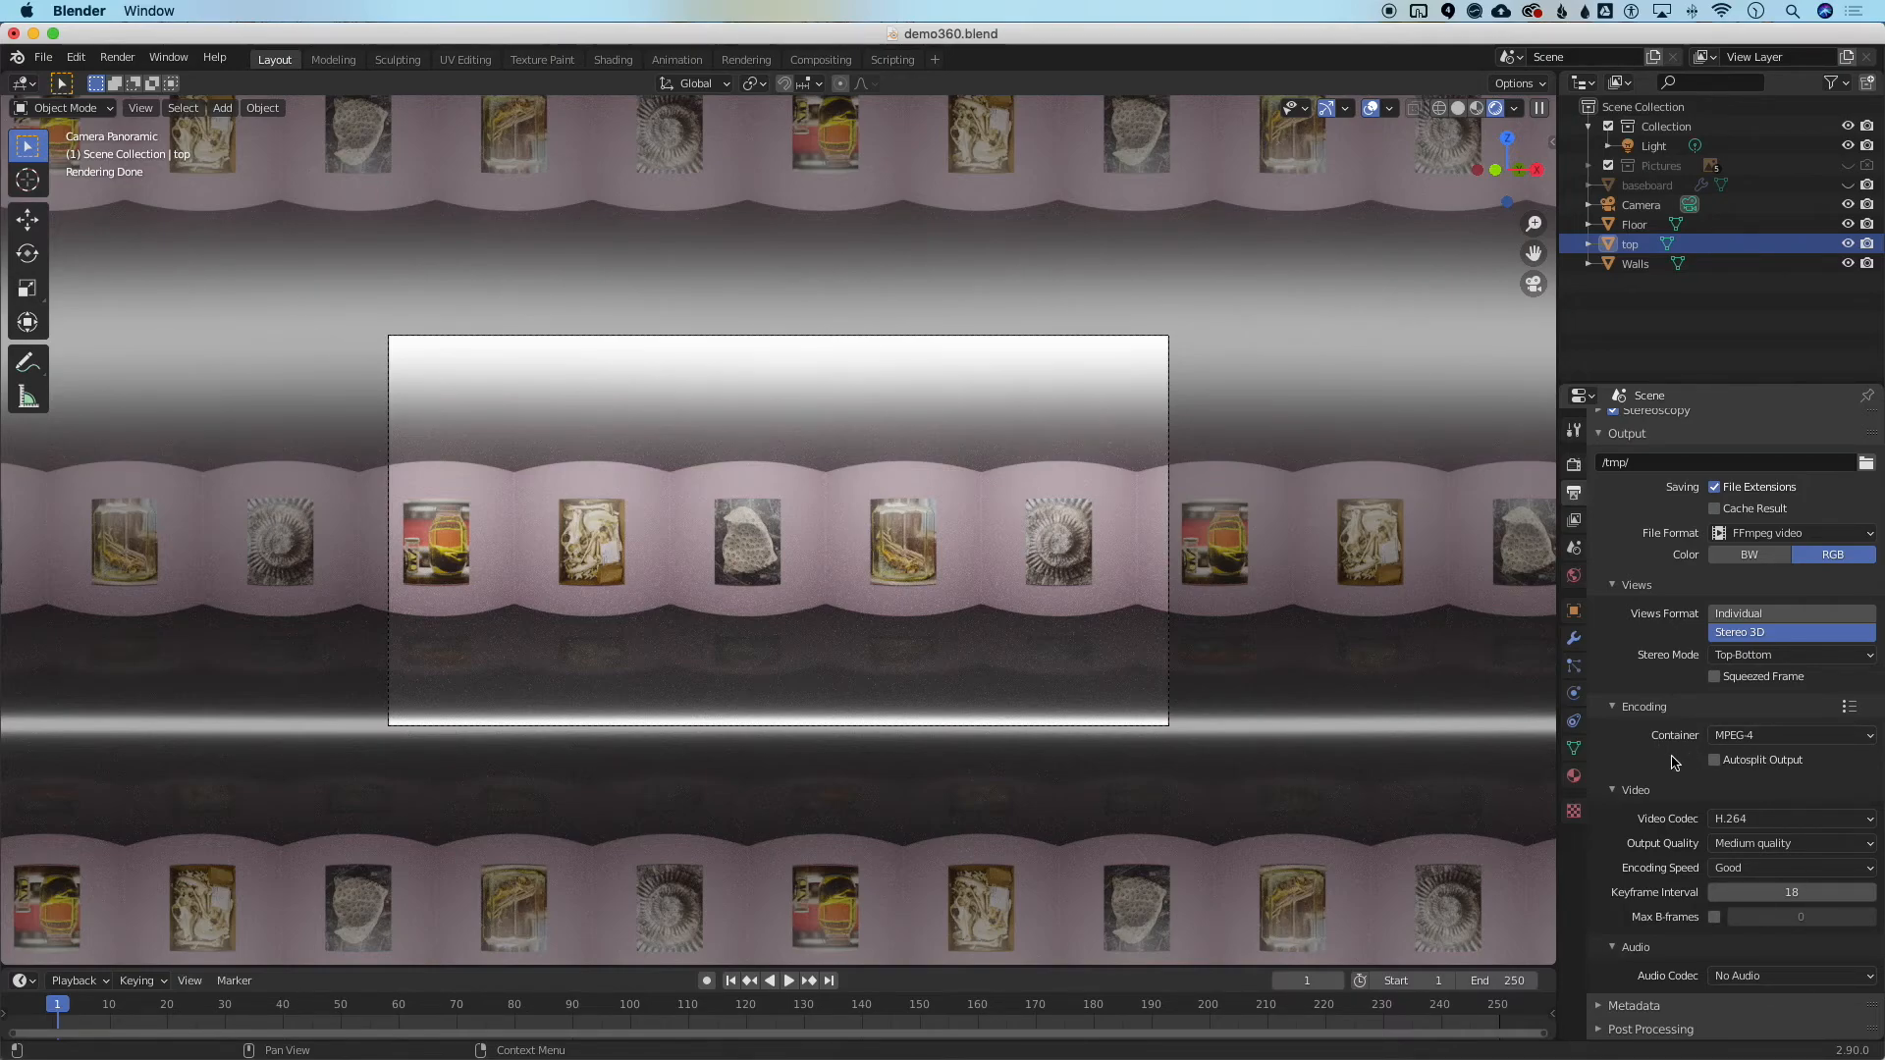
- Set the render output path to a file named vrGallery in the Movies folder
{"action": "scroll", "coordinate": [1659, 555], "scroll_direction": "up", "scroll_amount": 3}
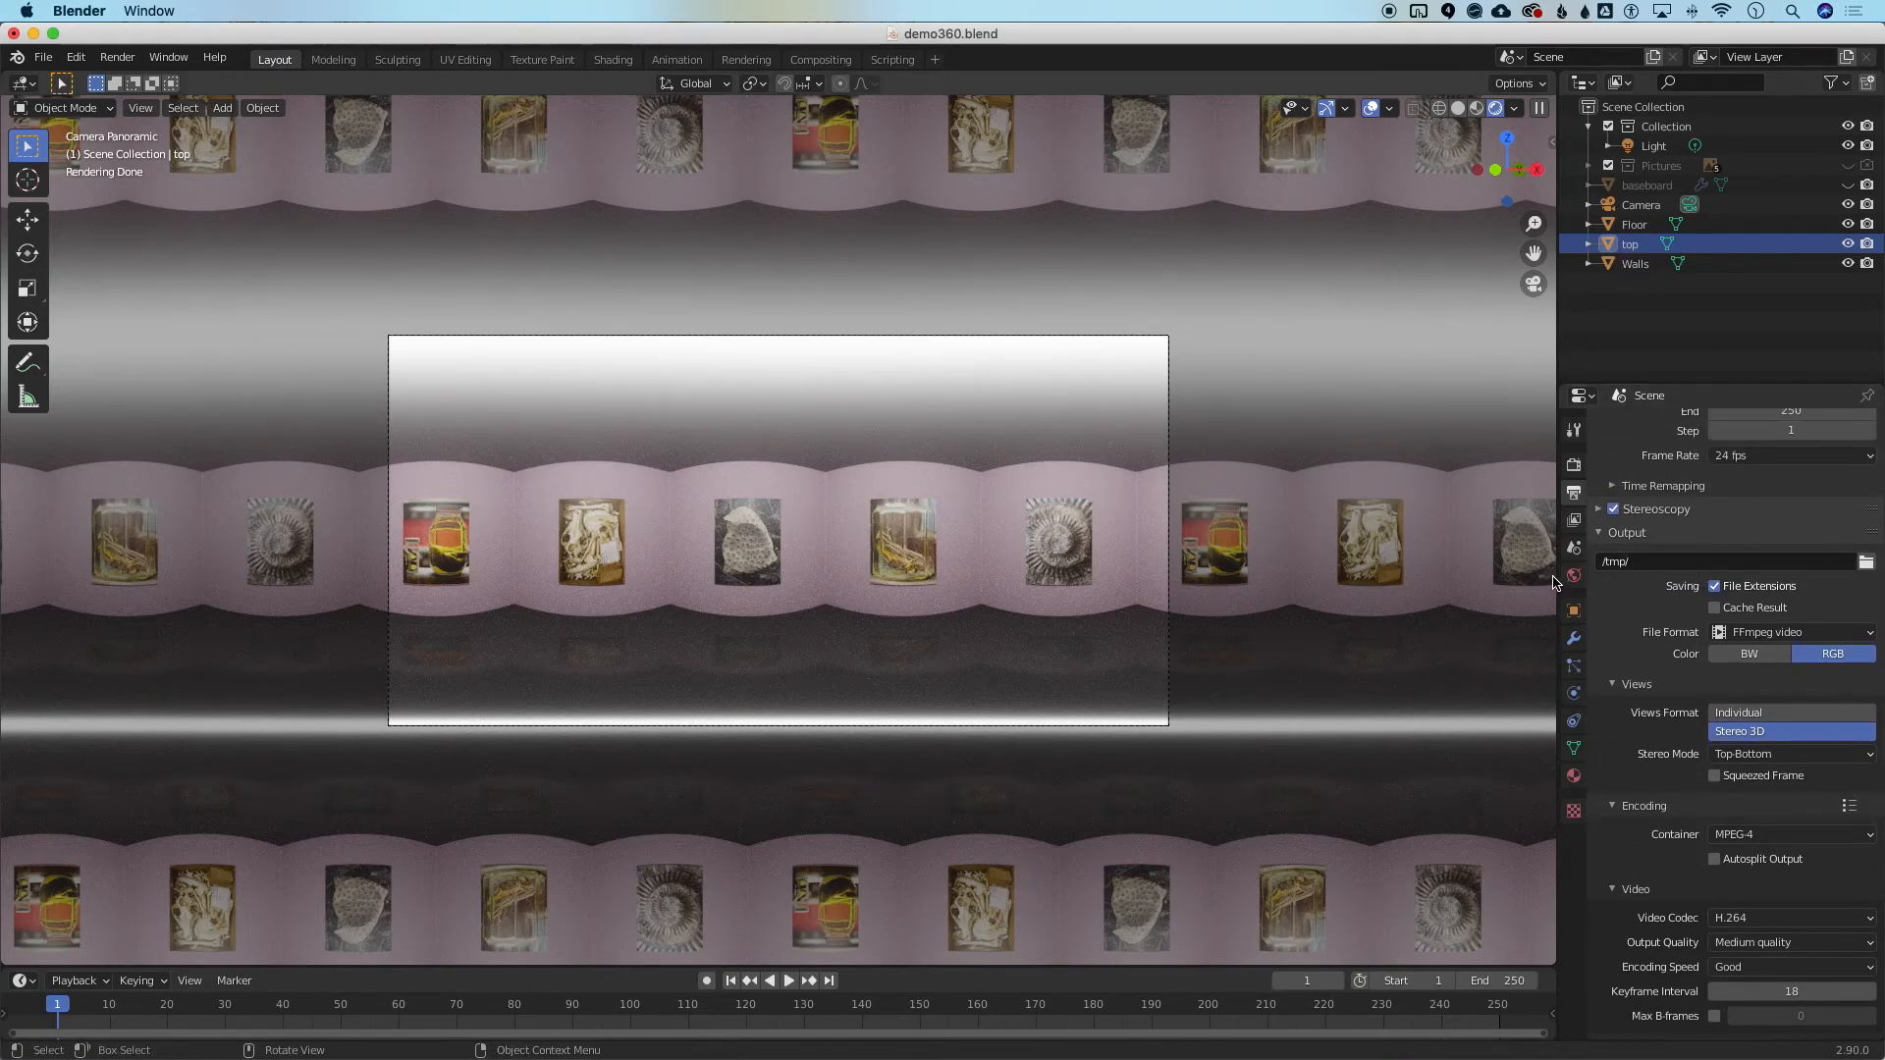
{"action": "left_click", "coordinate": [1866, 564]}
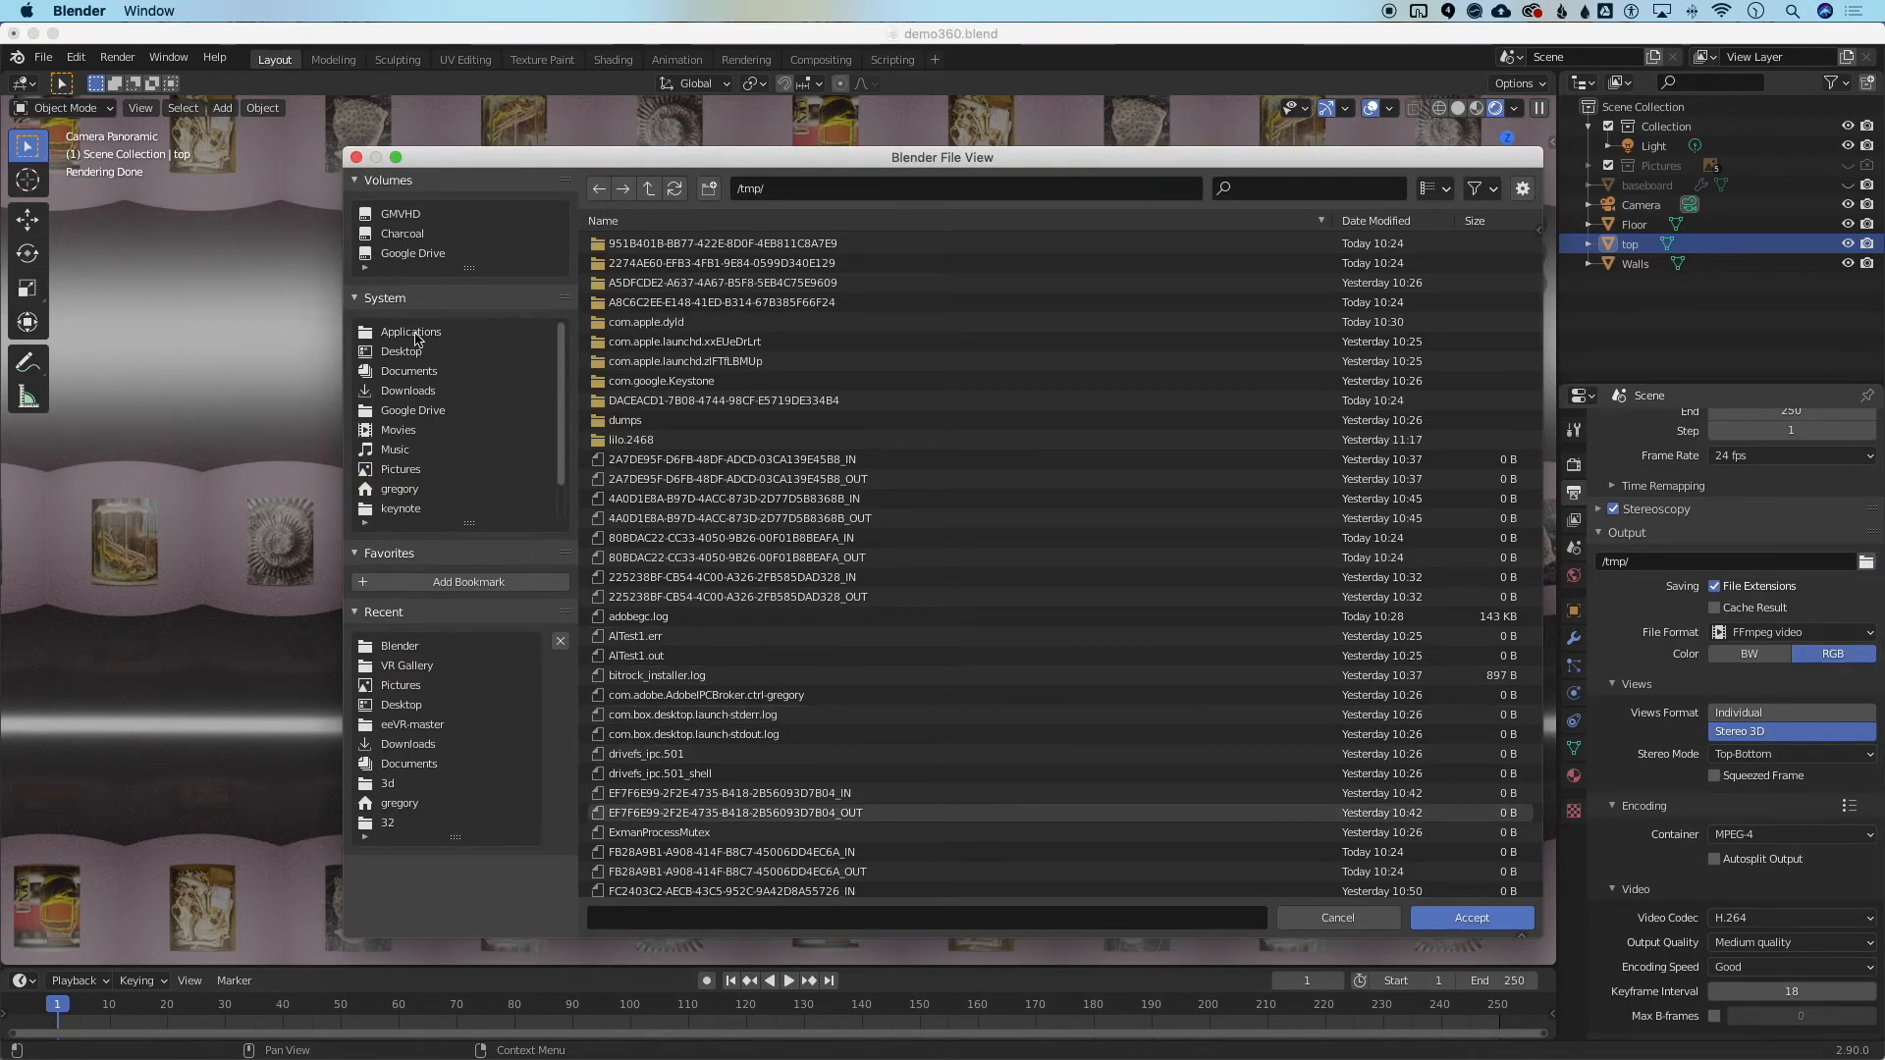
{"action": "left_click", "coordinate": [399, 432]}
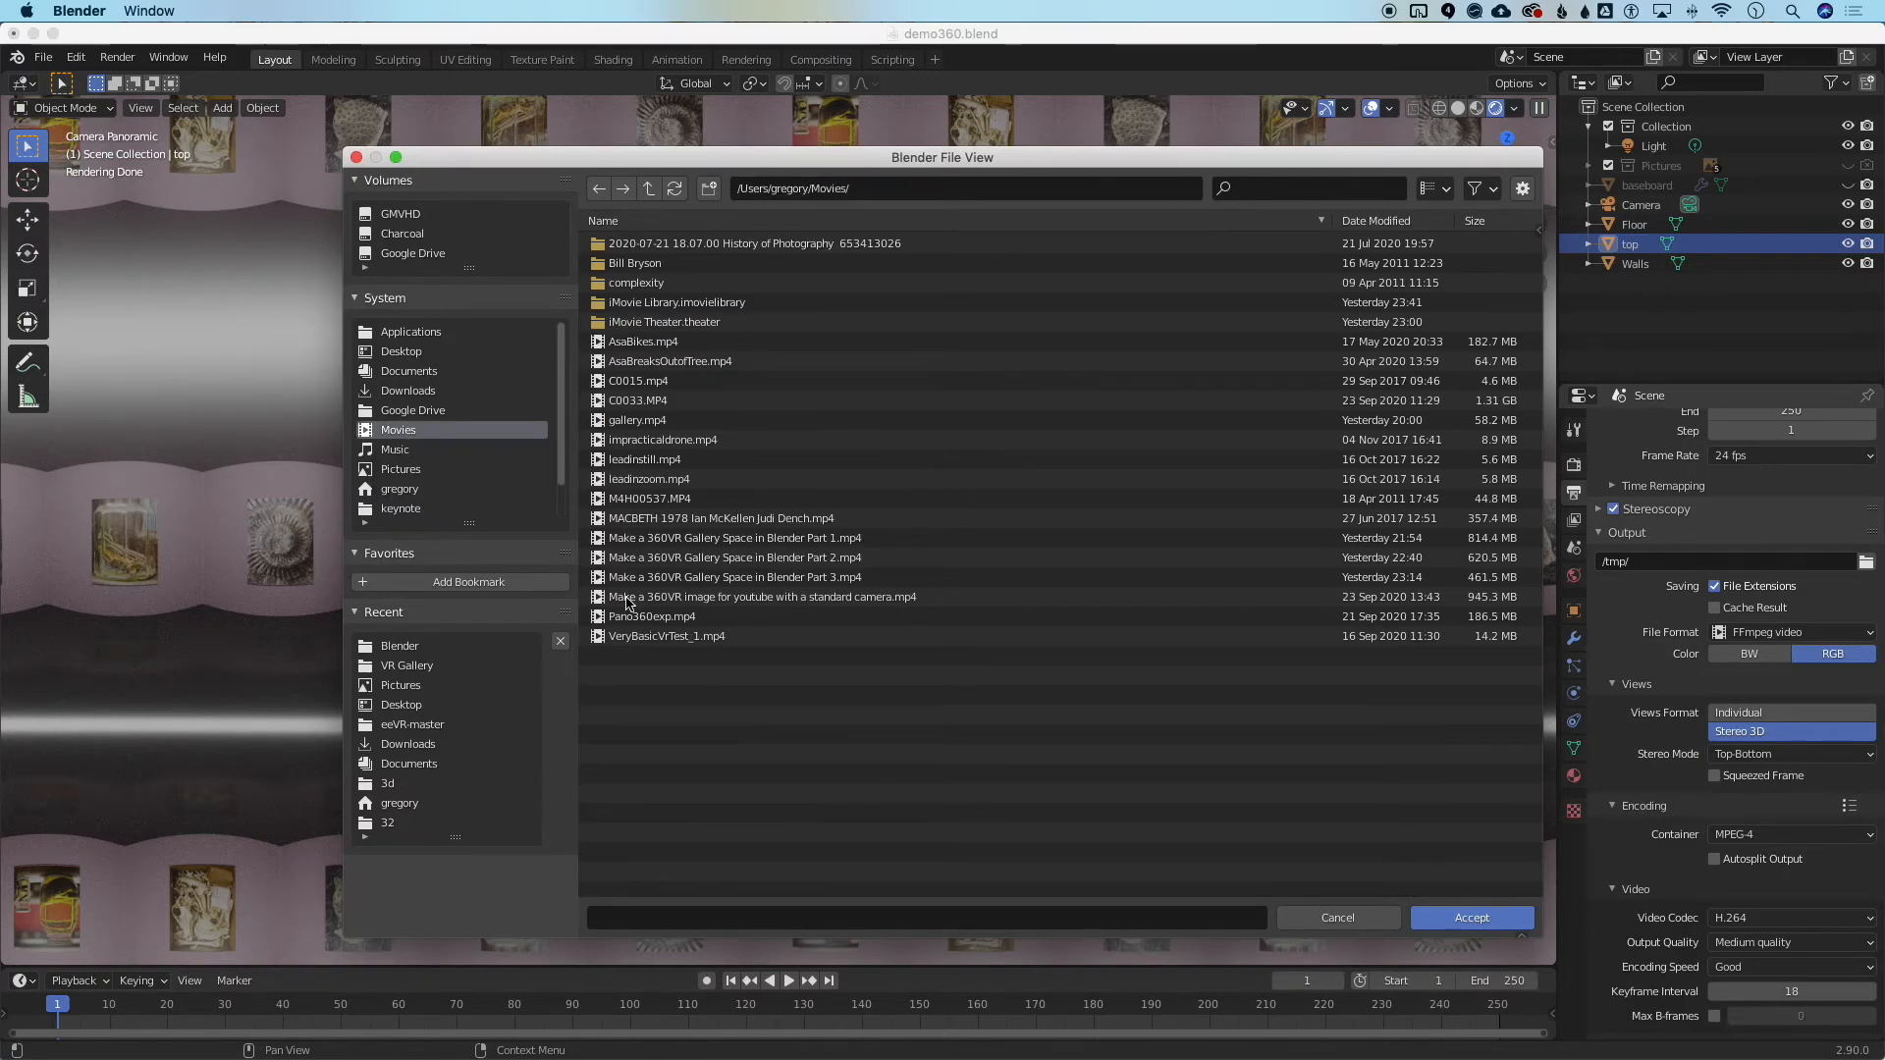
{"action": "left_click", "coordinate": [695, 919]}
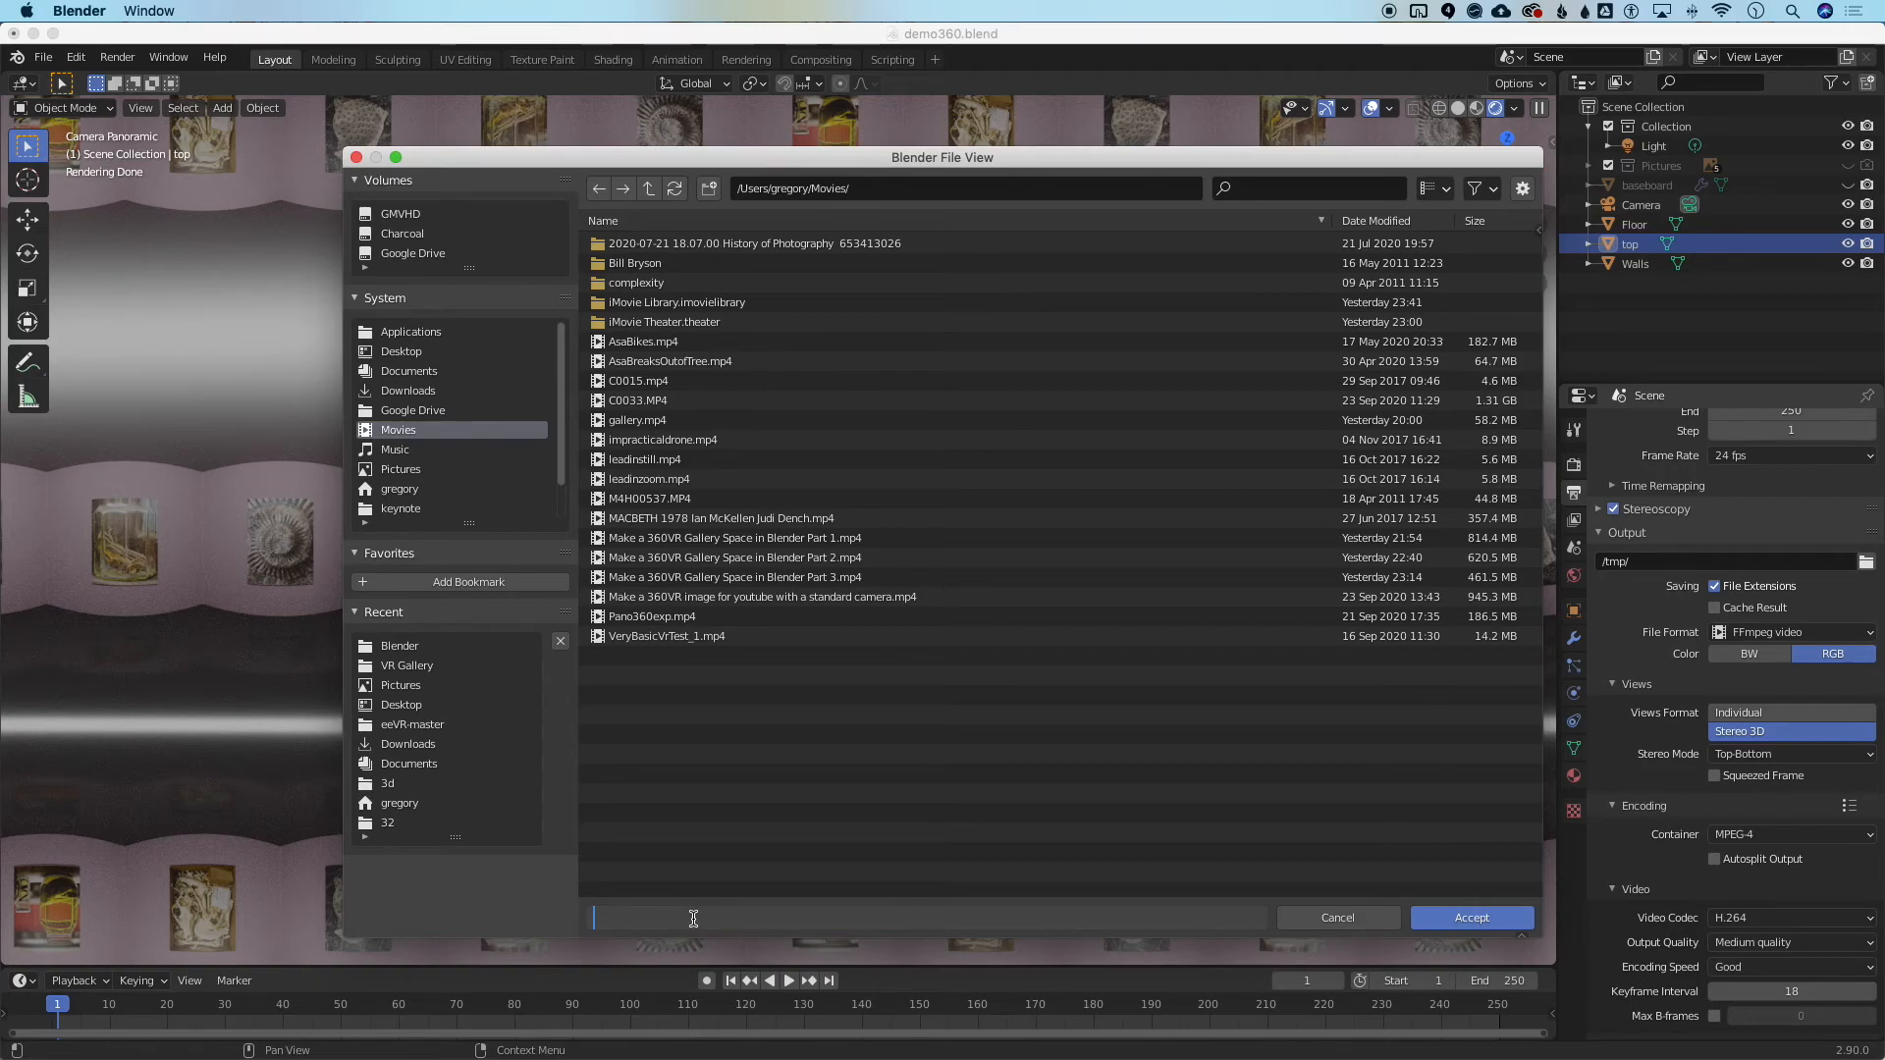
{"action": "type", "text": "vrGallery"}
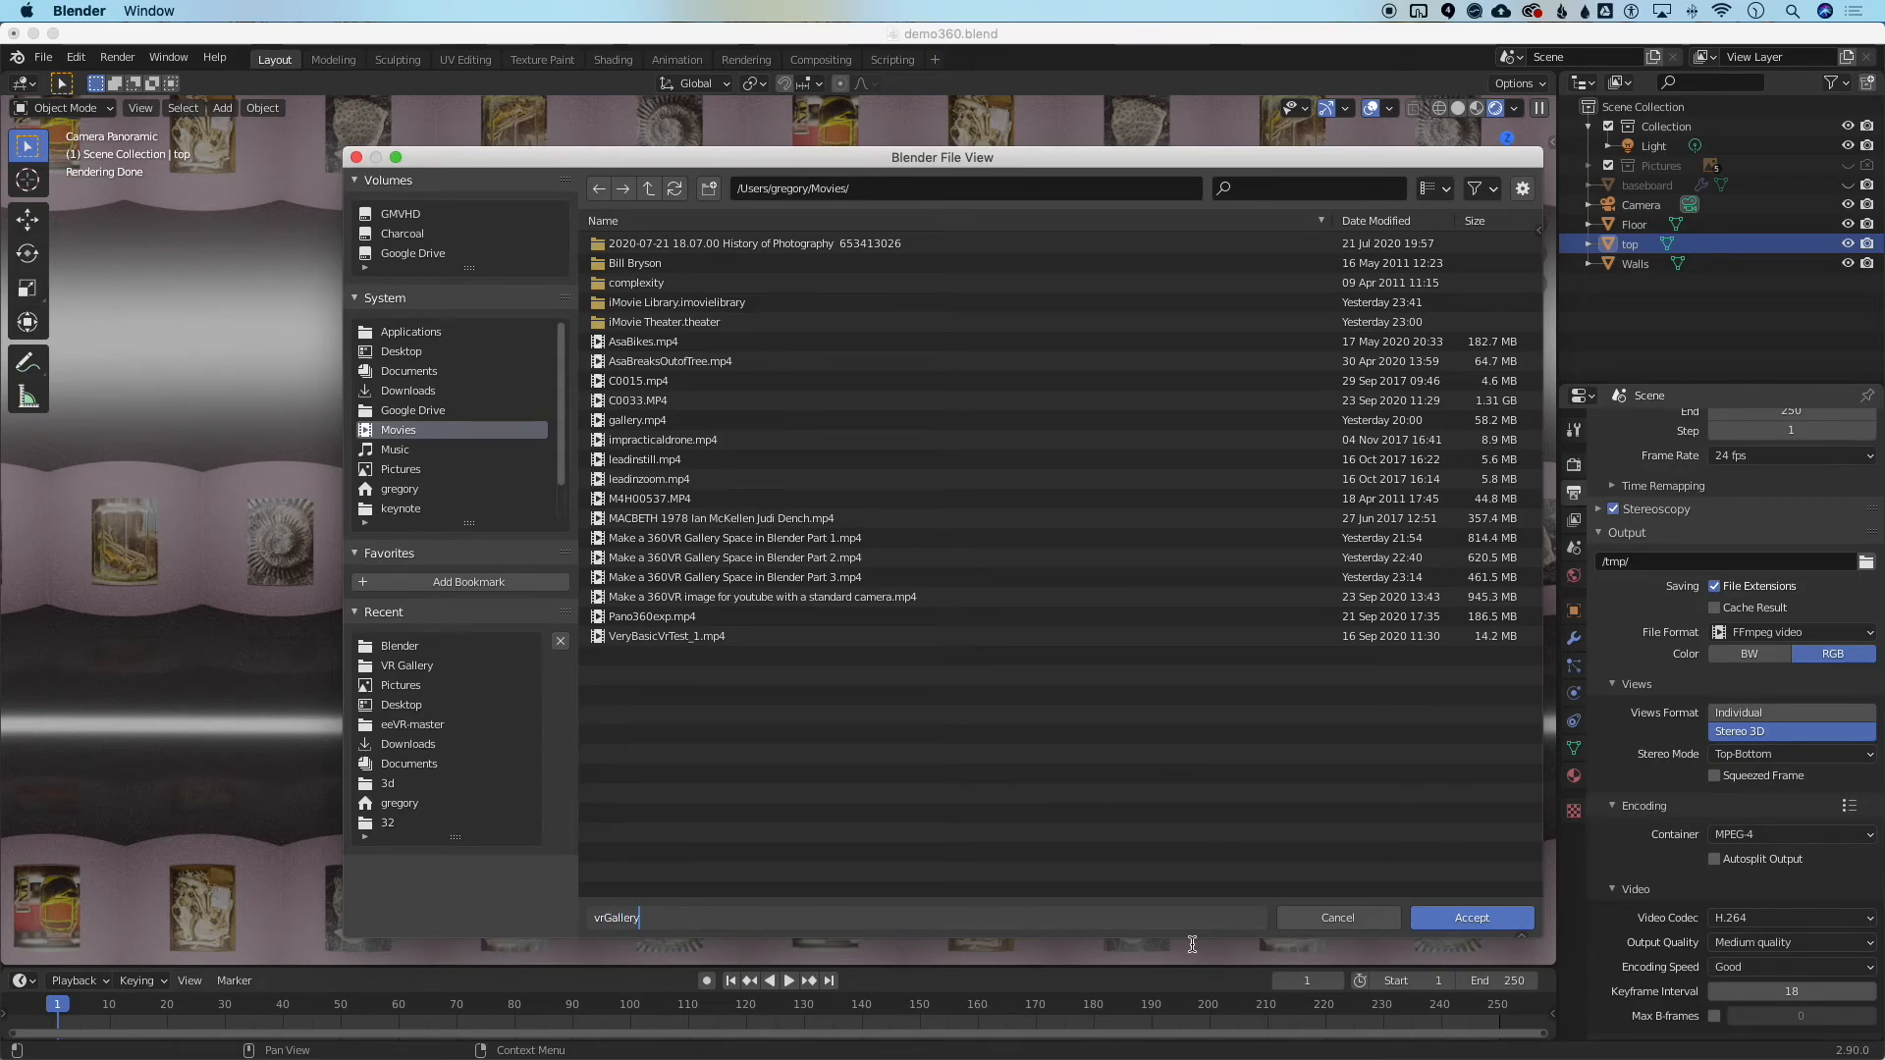
{"action": "left_click", "coordinate": [1440, 913]}
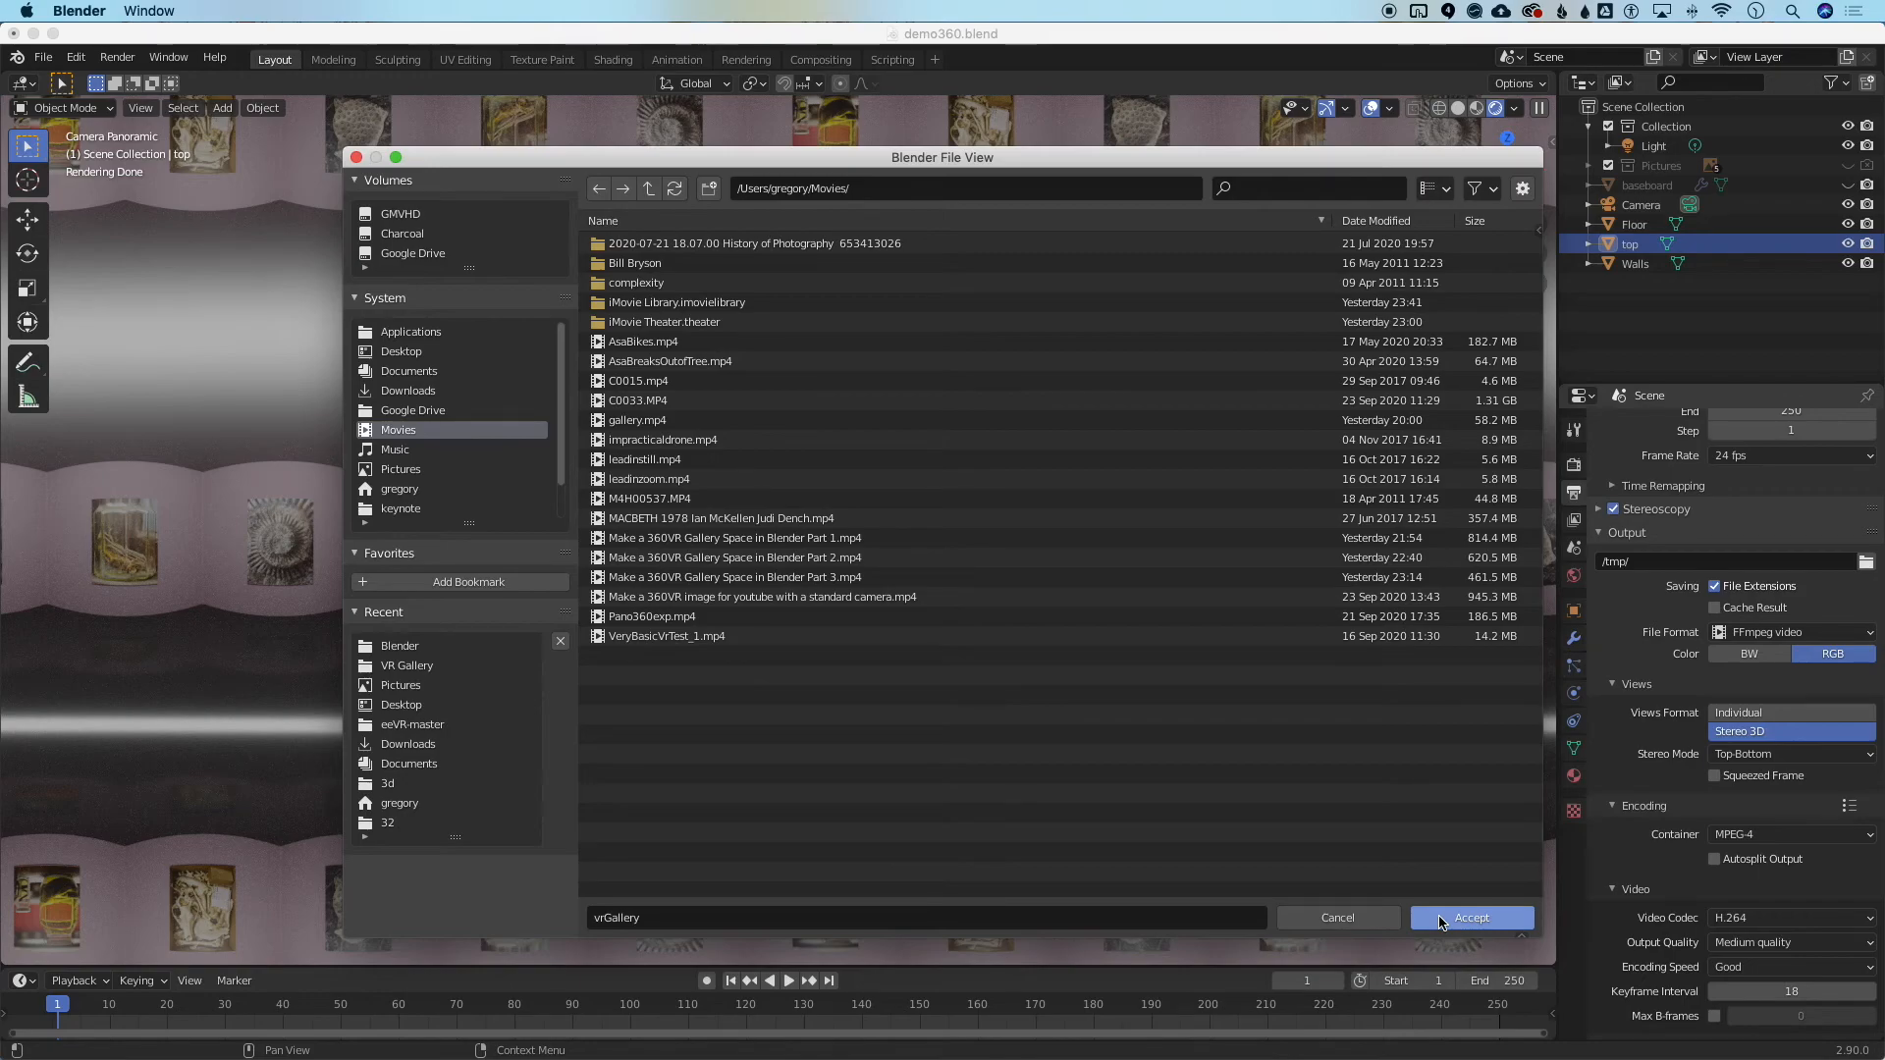
{"action": "left_click", "coordinate": [1447, 921]}
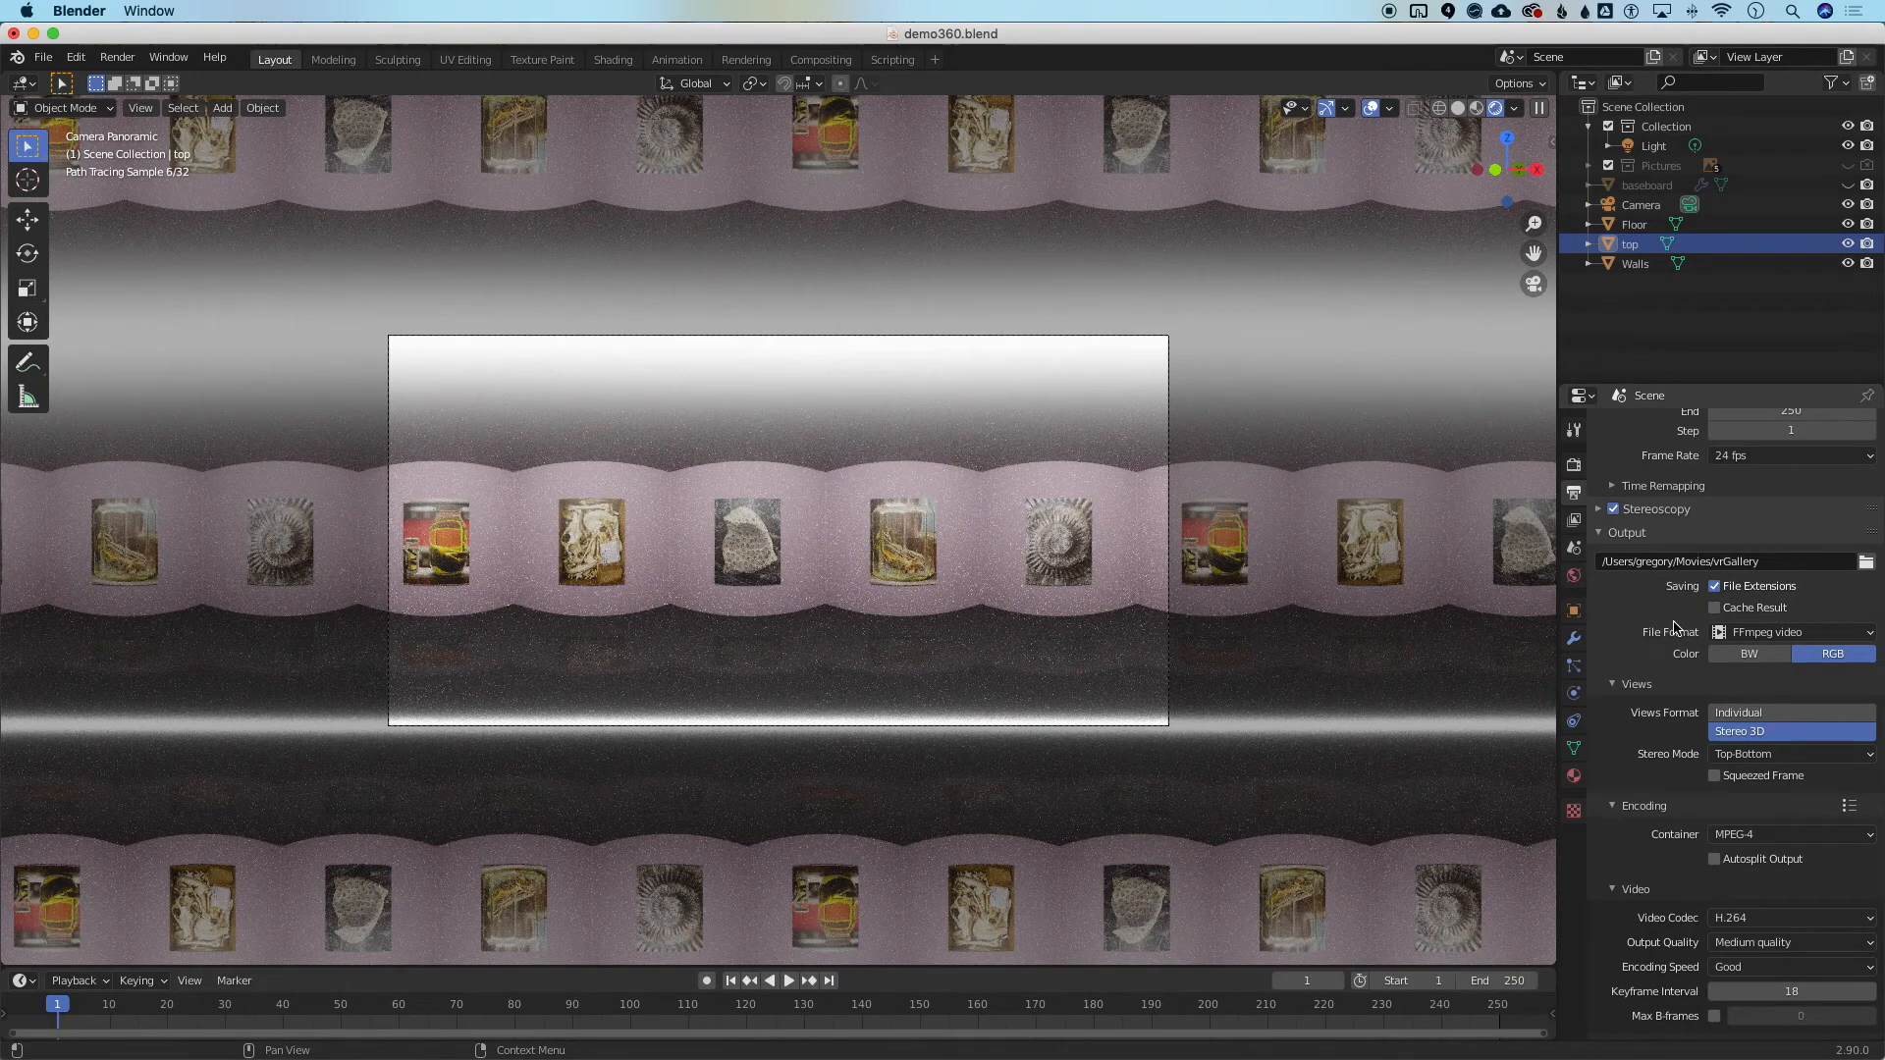
- Set the end frame to 24 and start rendering the animation
{"action": "scroll", "coordinate": [1675, 625], "scroll_direction": "up", "scroll_amount": 5}
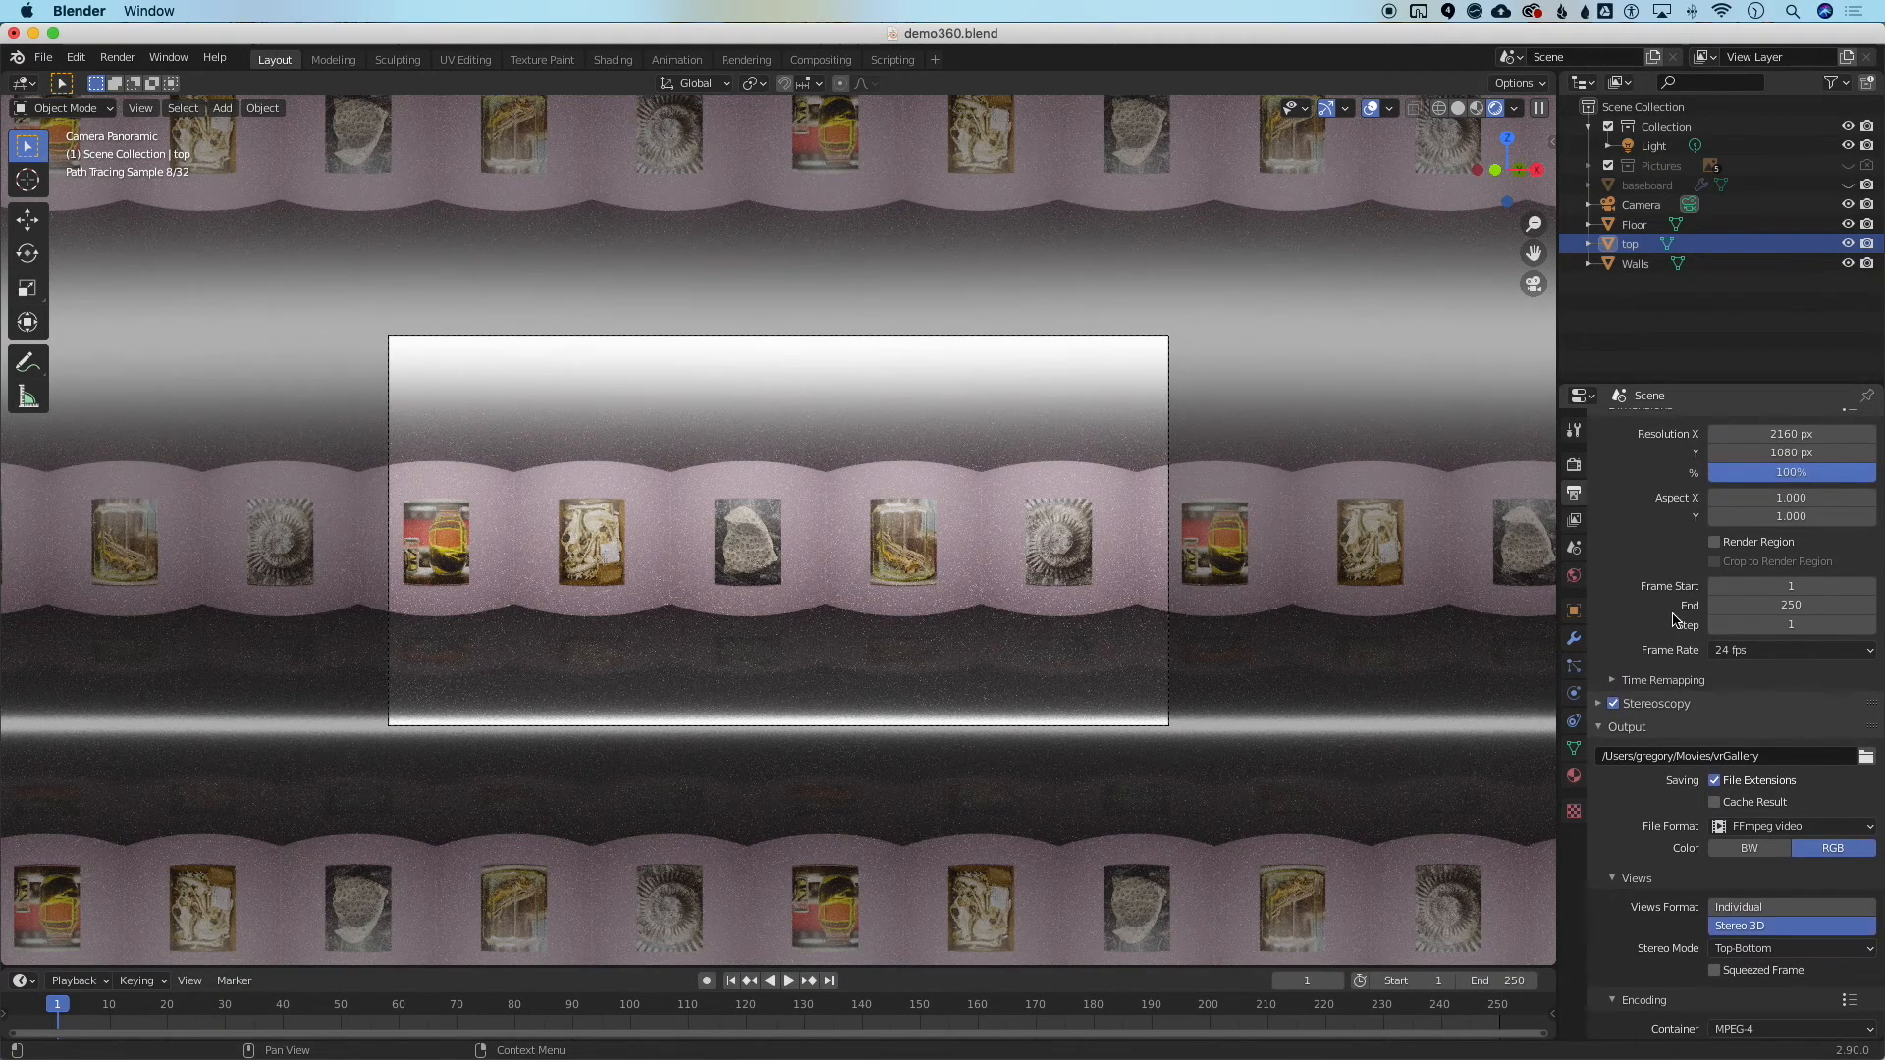
{"action": "scroll", "coordinate": [1675, 619], "scroll_direction": "up", "scroll_amount": 1}
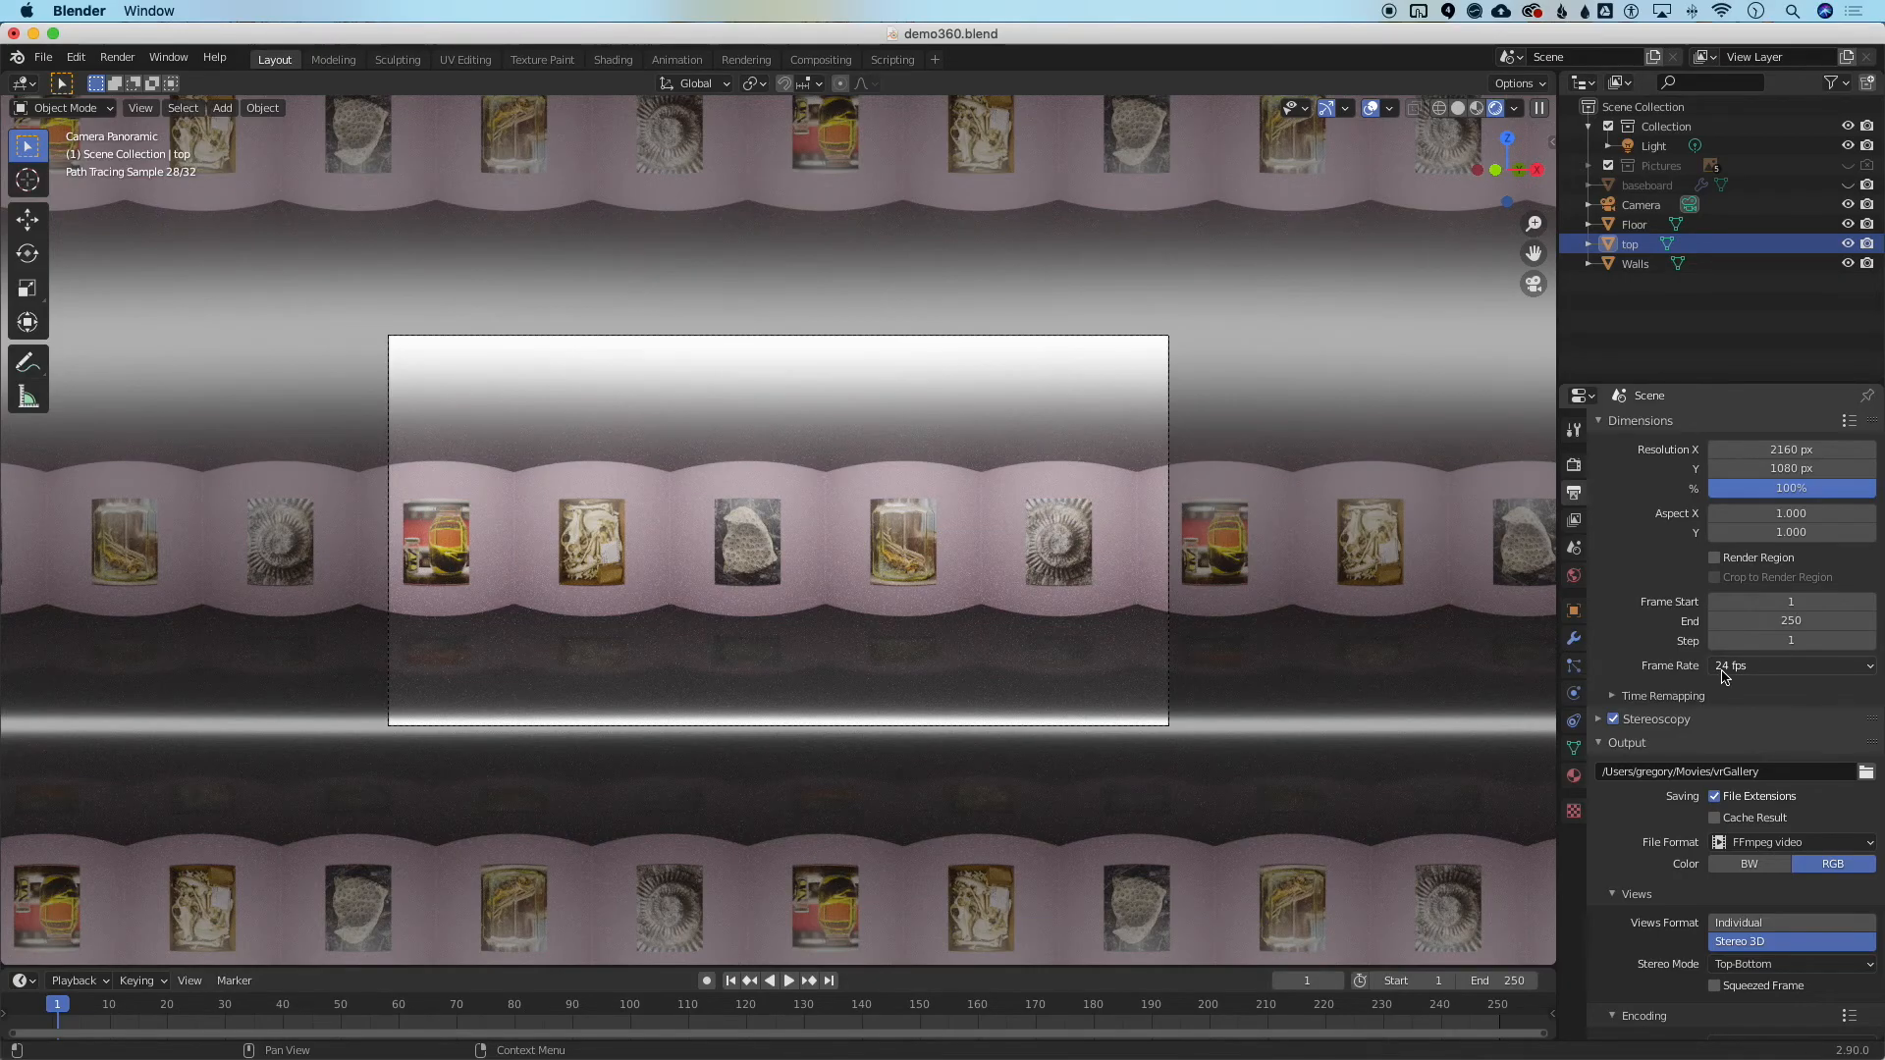
{"action": "left_click", "coordinate": [1786, 620]}
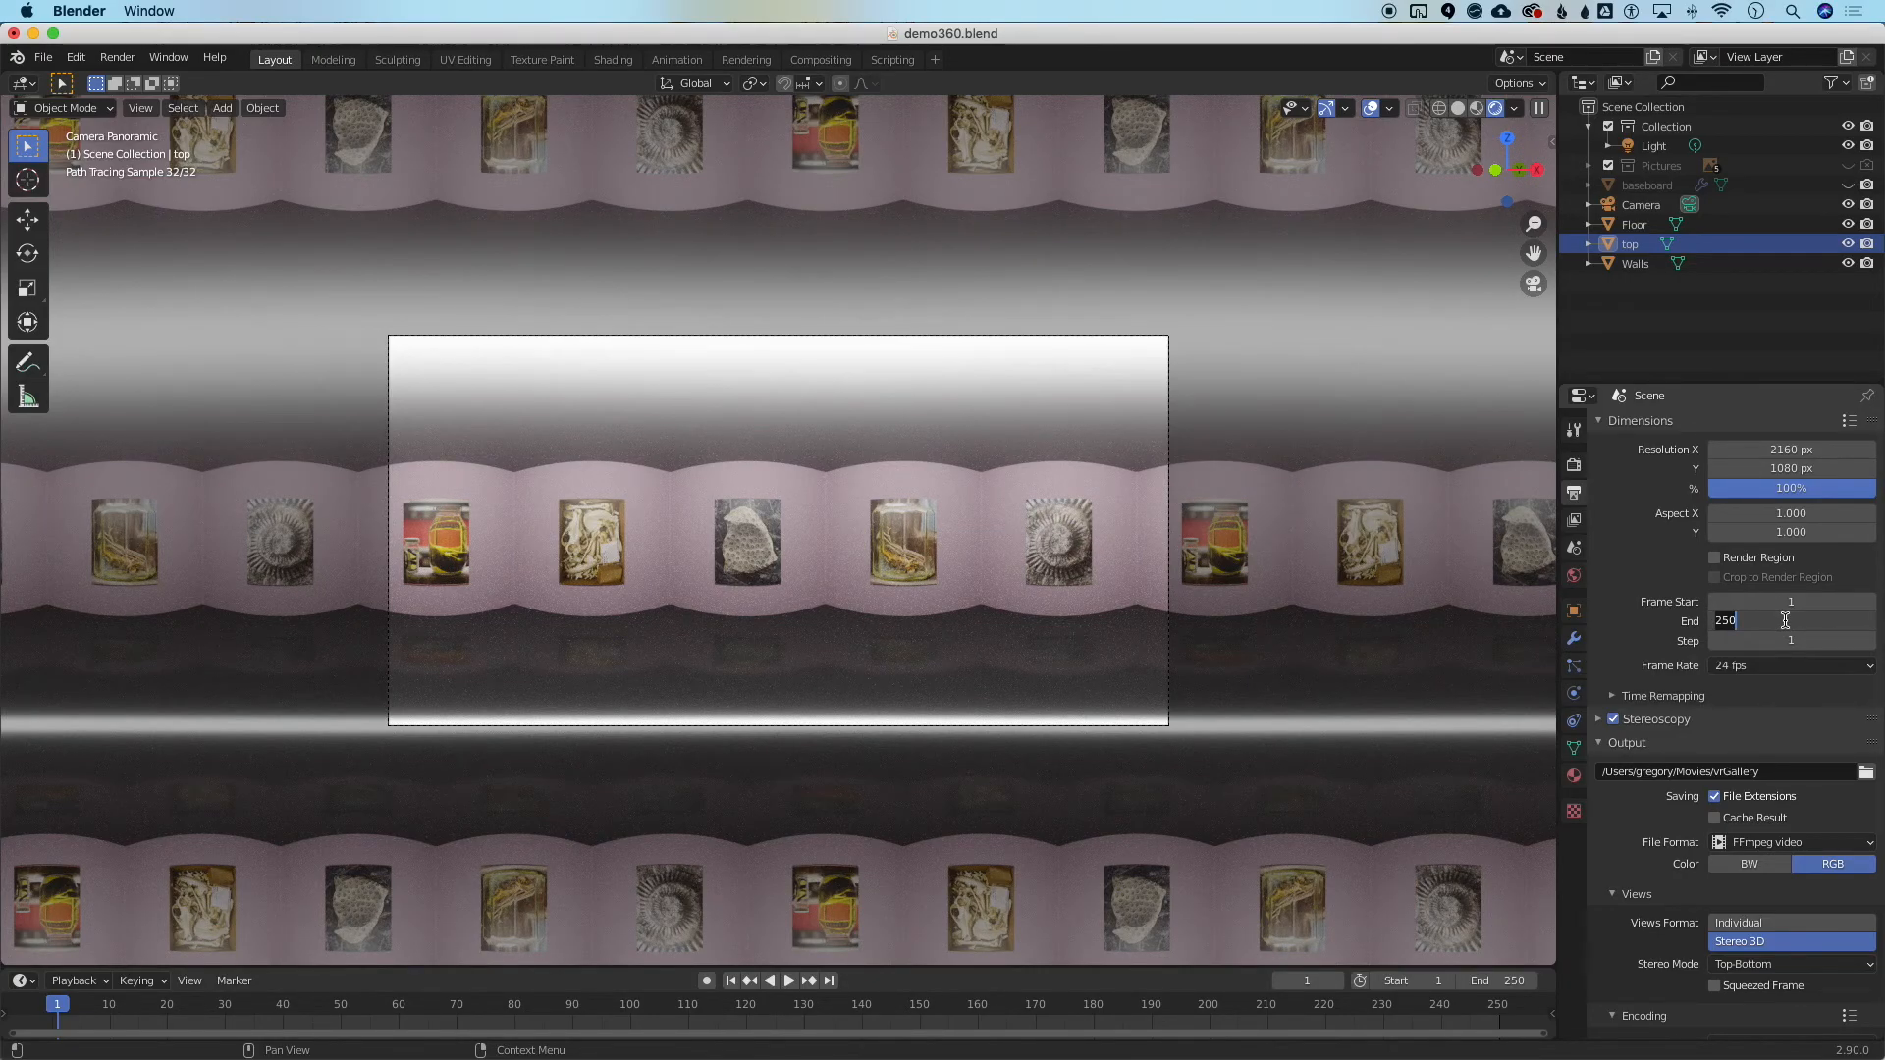
{"action": "type", "text": "24"}
{"action": "key", "text": "Return"}
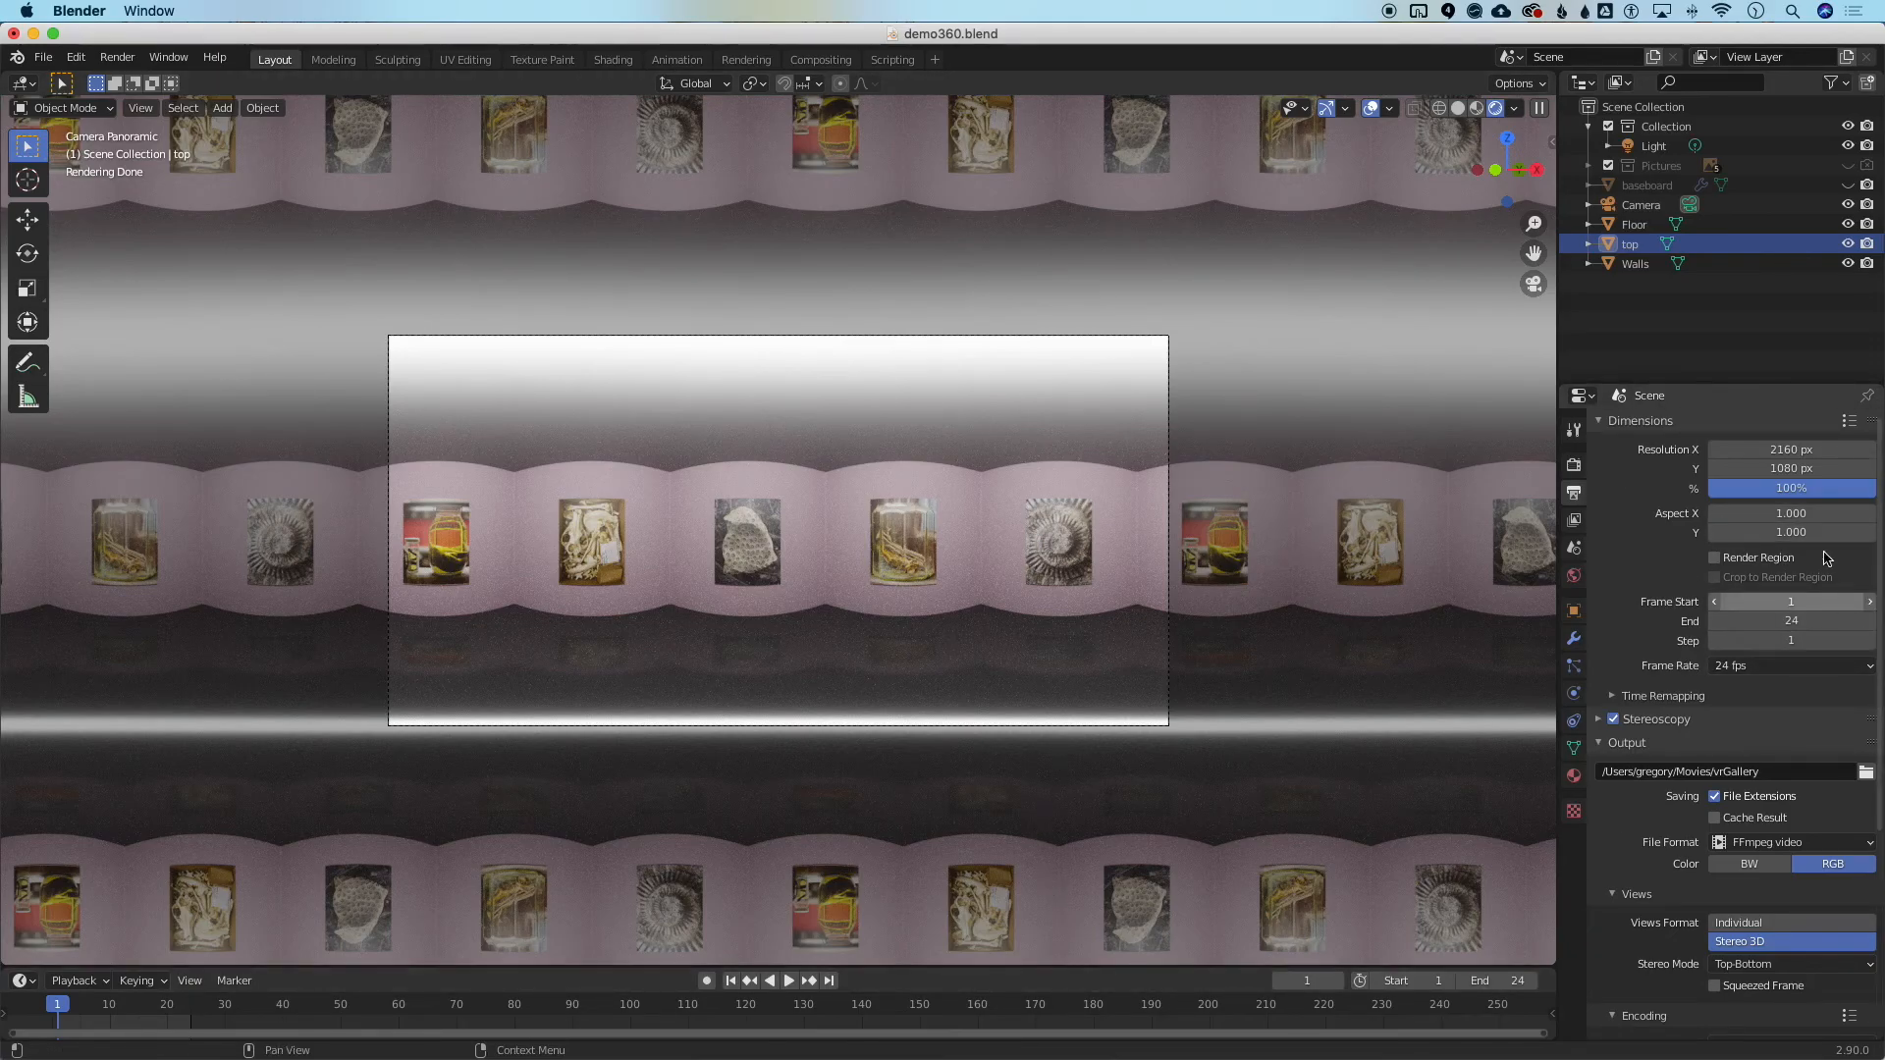
{"action": "left_click", "coordinate": [123, 61]}
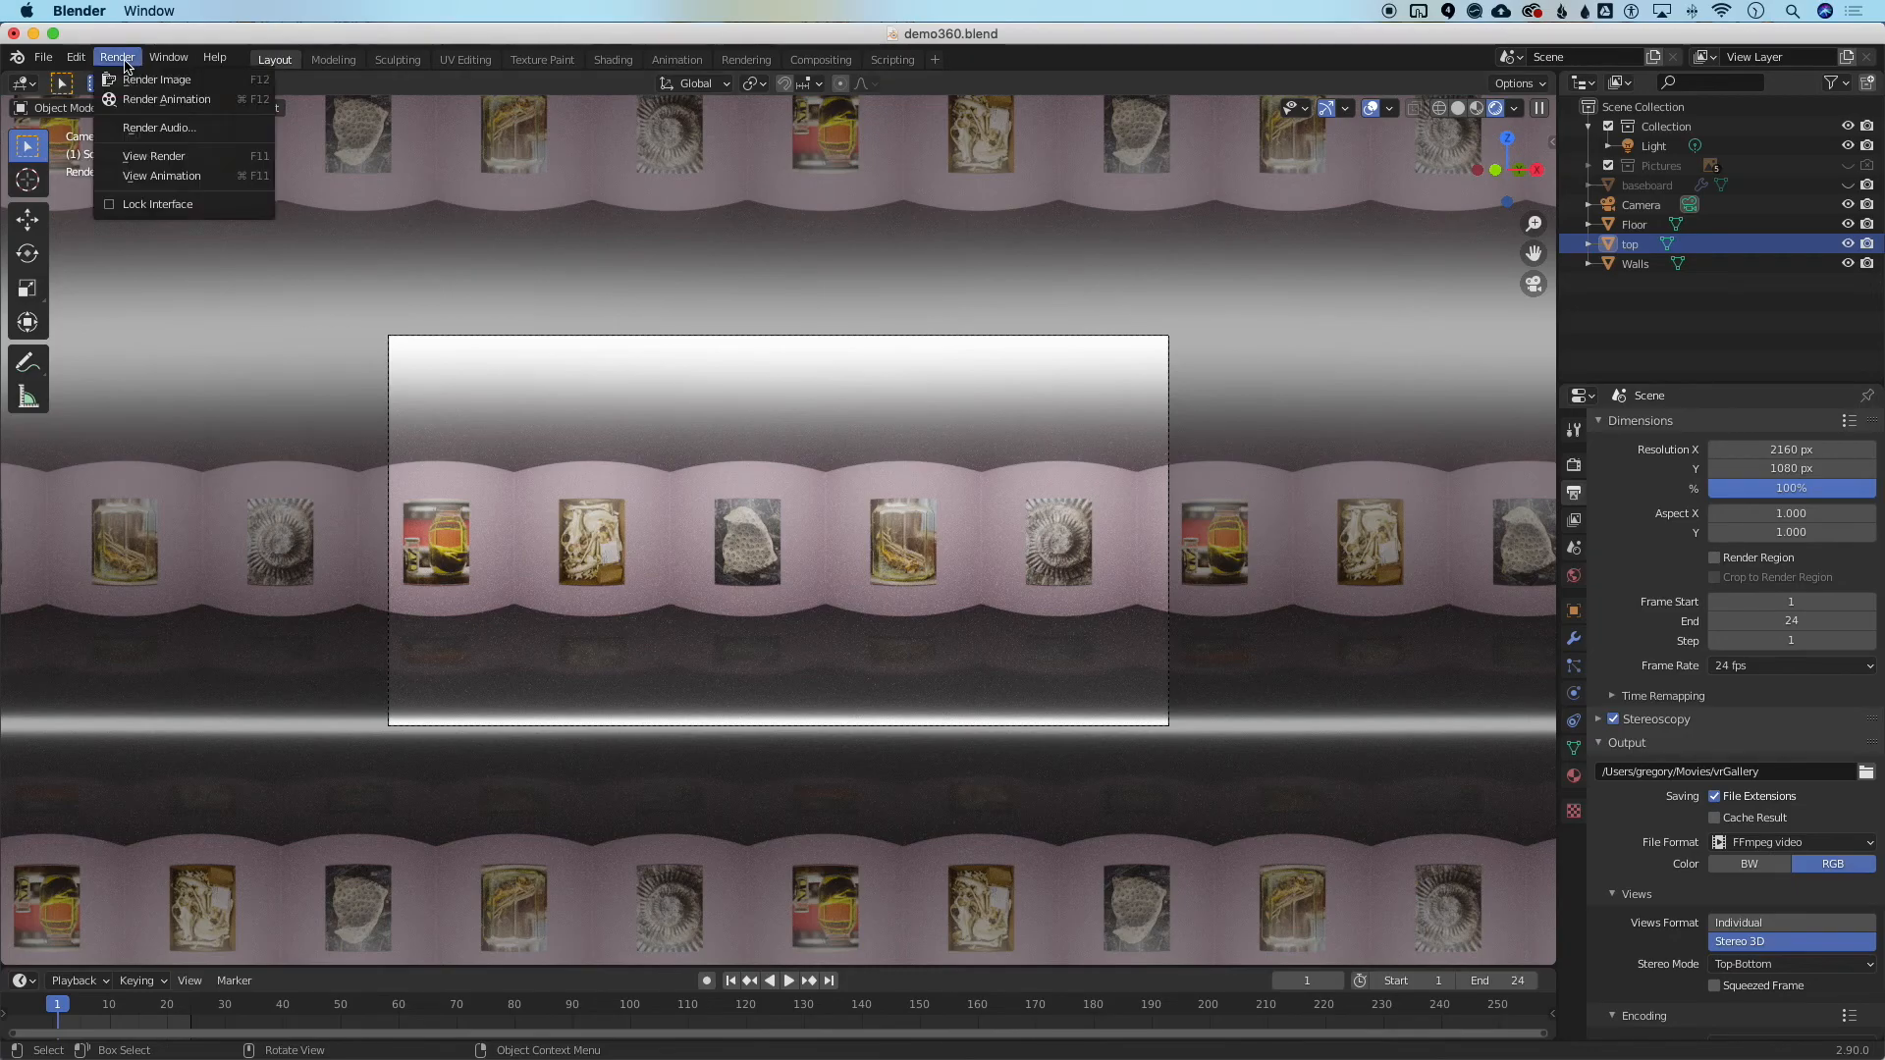
{"action": "left_click", "coordinate": [166, 100]}
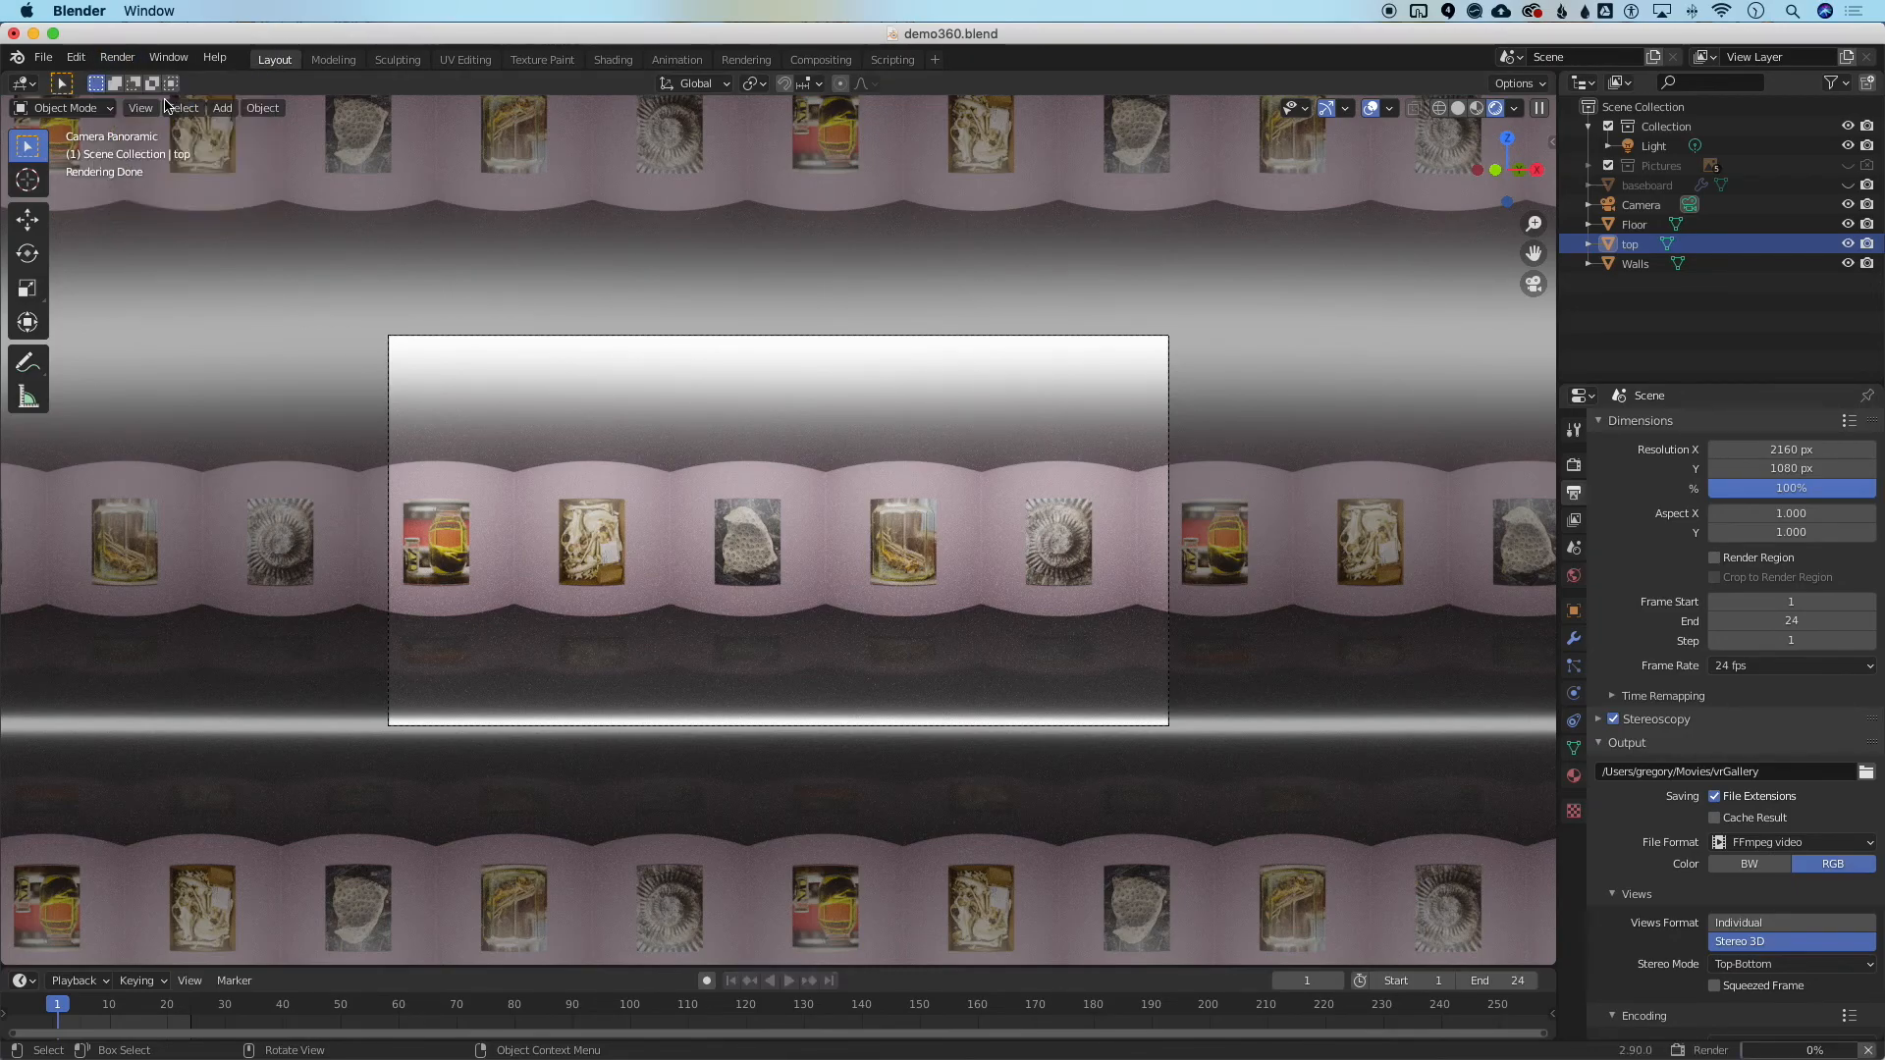